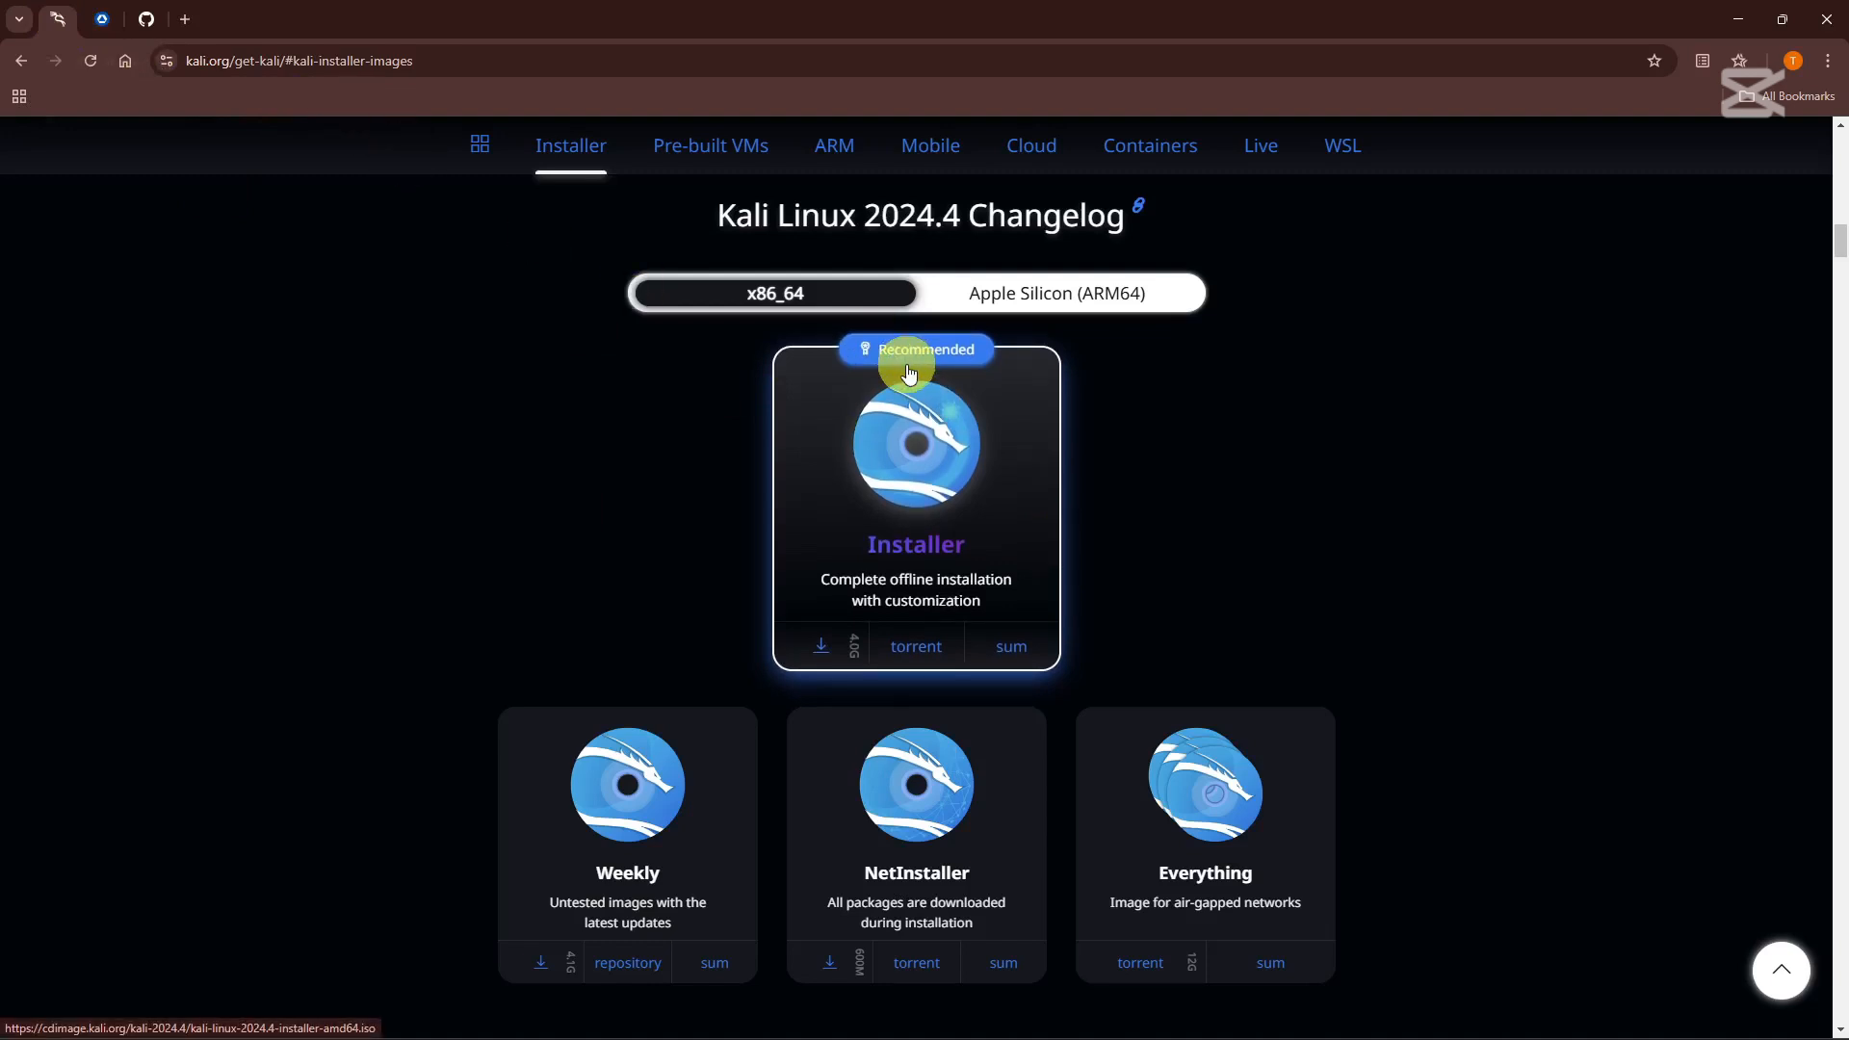
Go to the Installer Images section on kali.org.
scroll(674, 424, "up", 7)
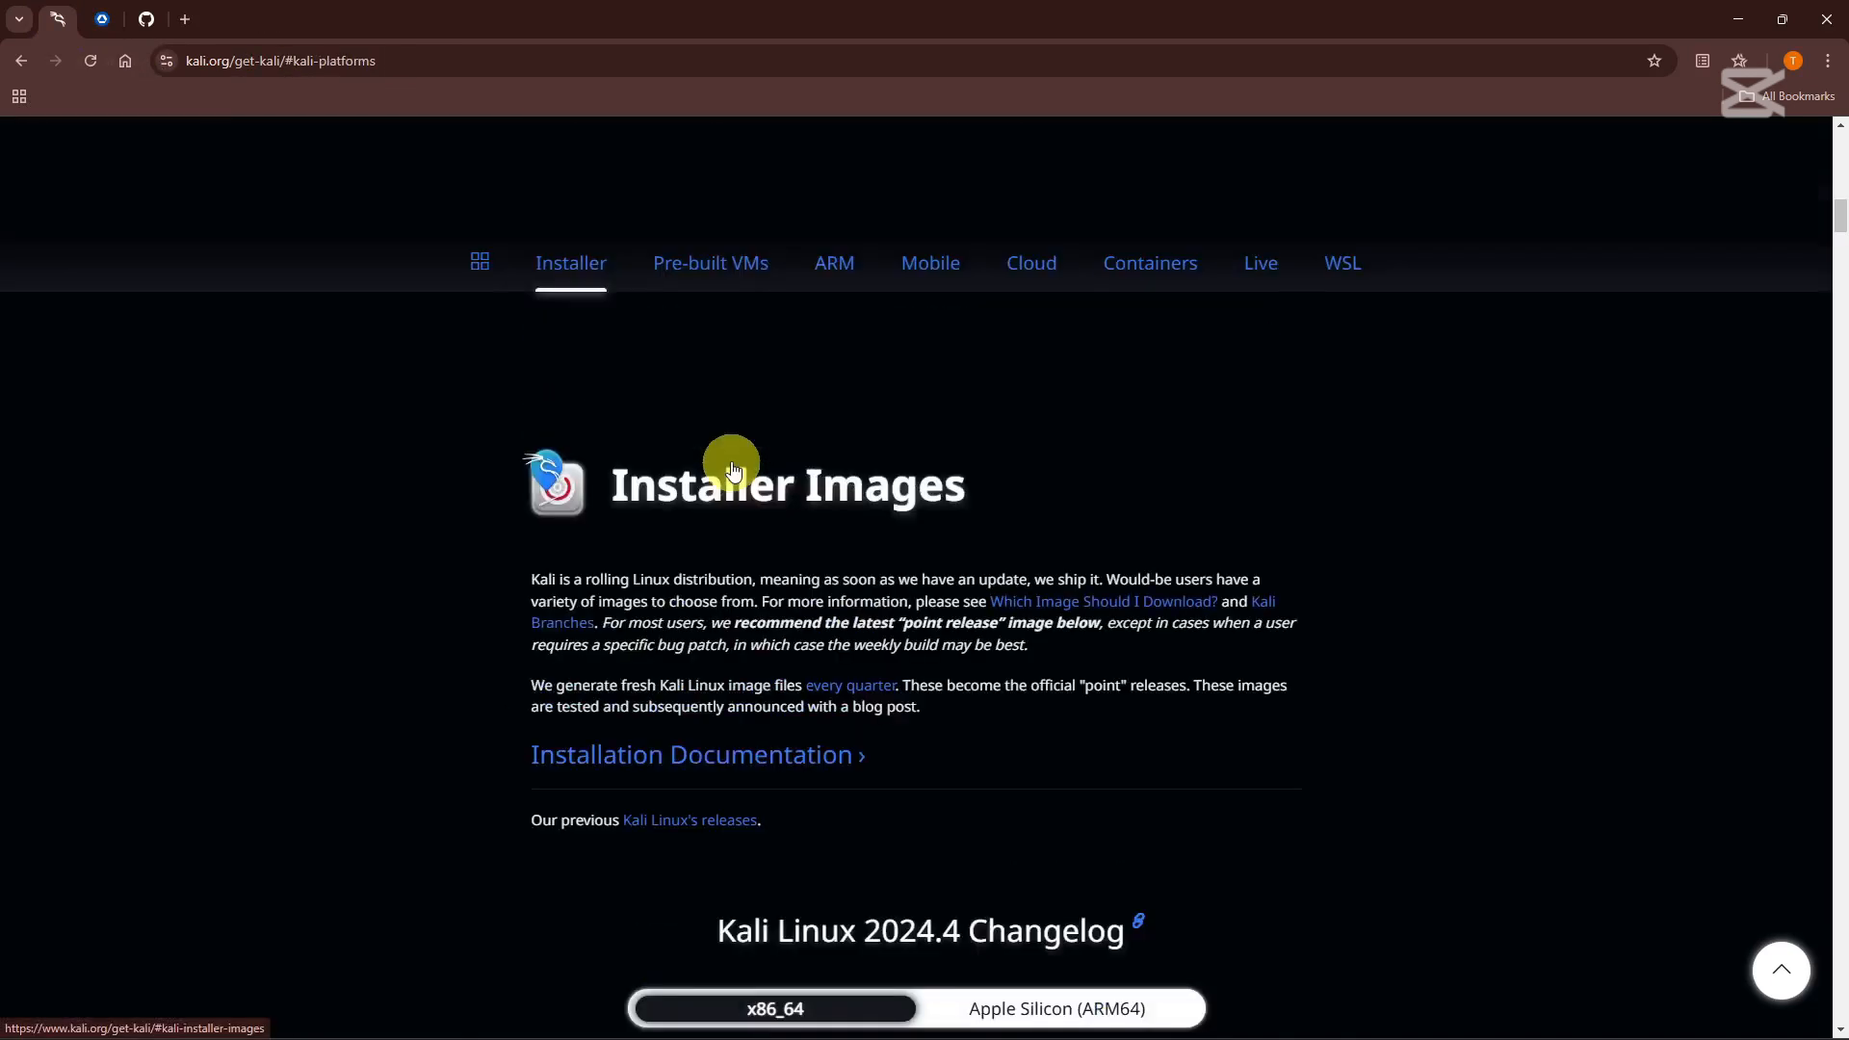
scroll(732, 469, "up", 5)
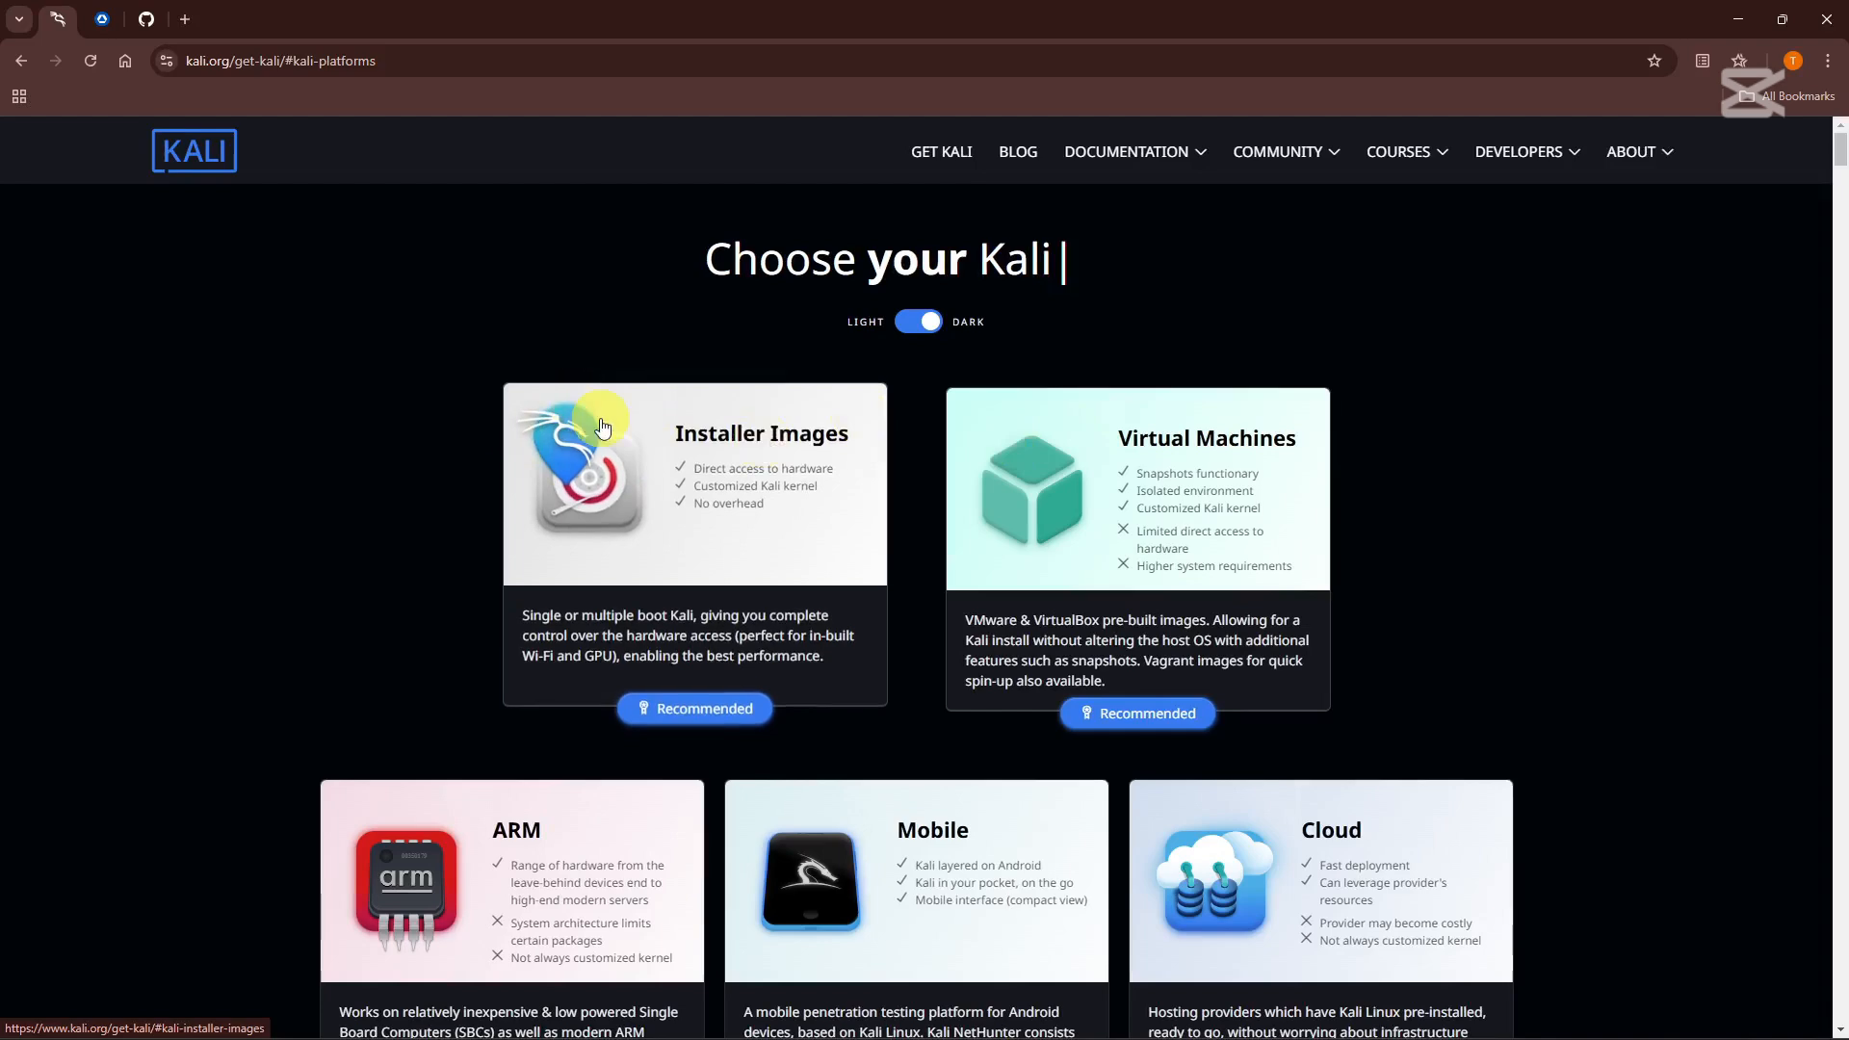
scroll(607, 424, "down", 3)
scroll(665, 414, "up", 2)
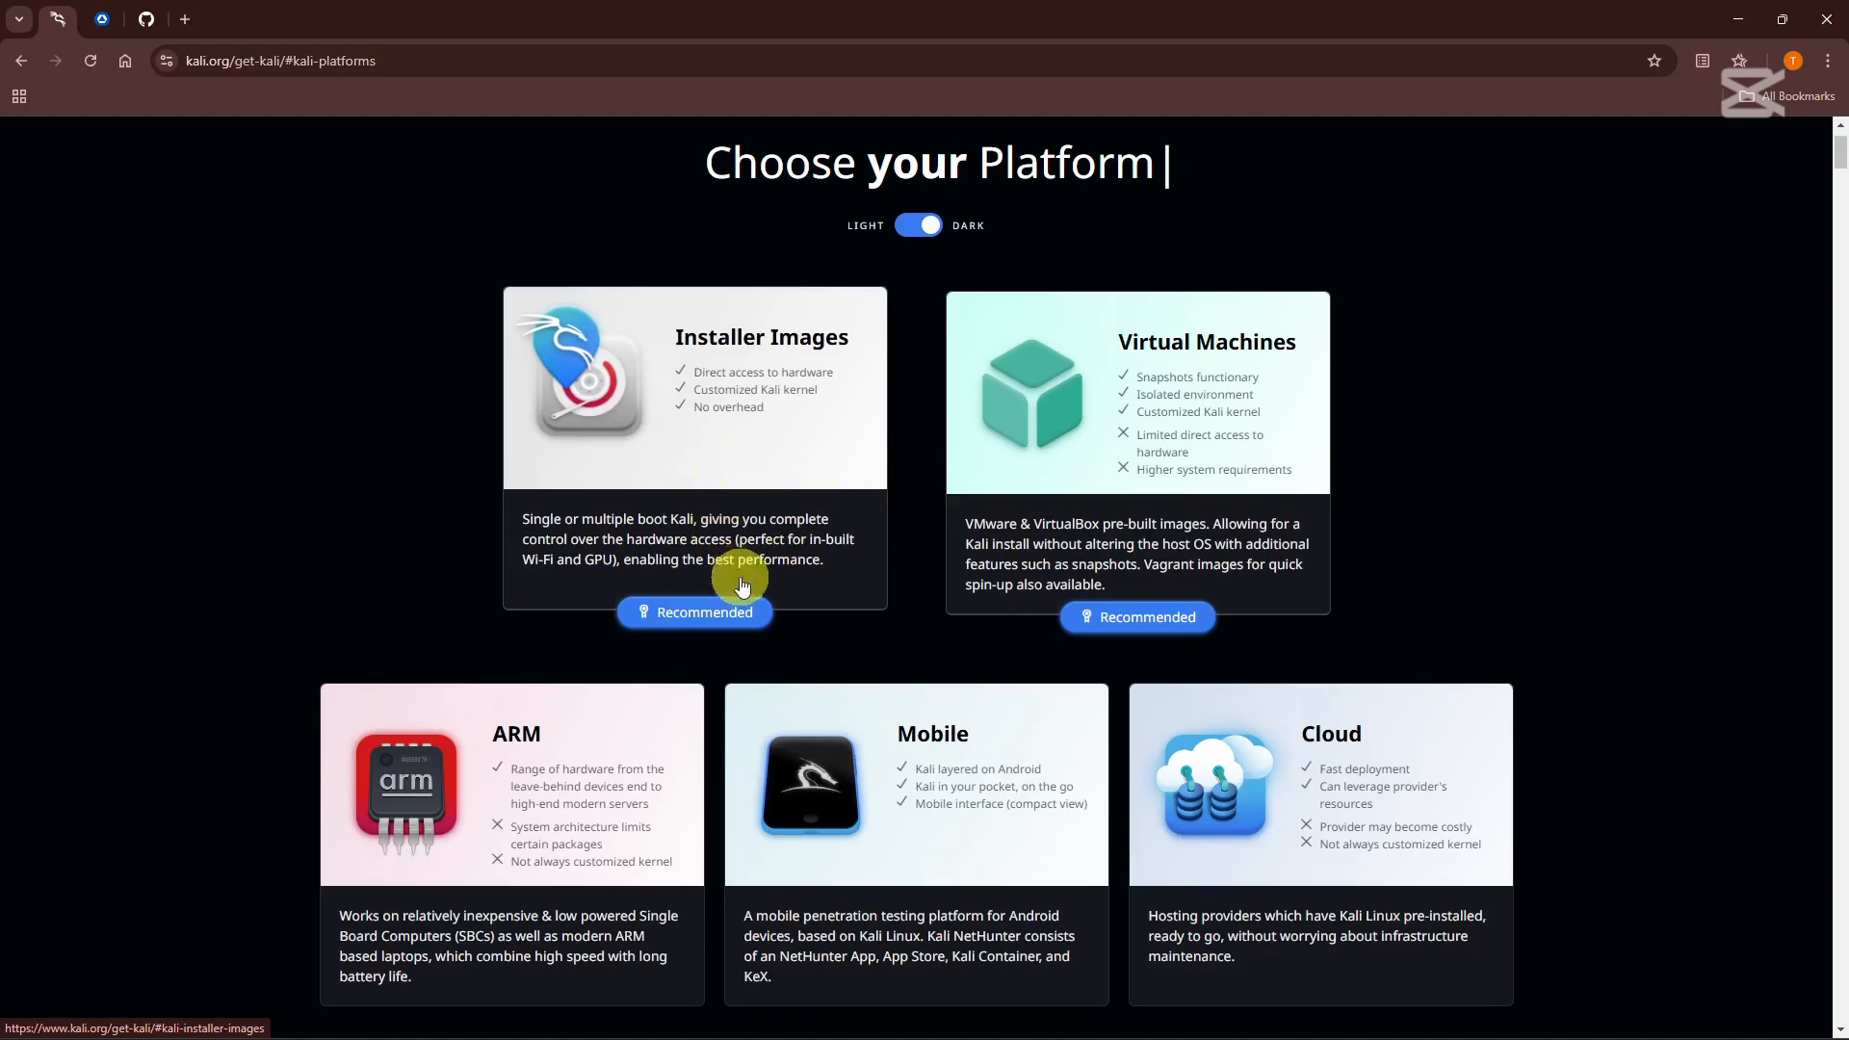
left_click(707, 618)
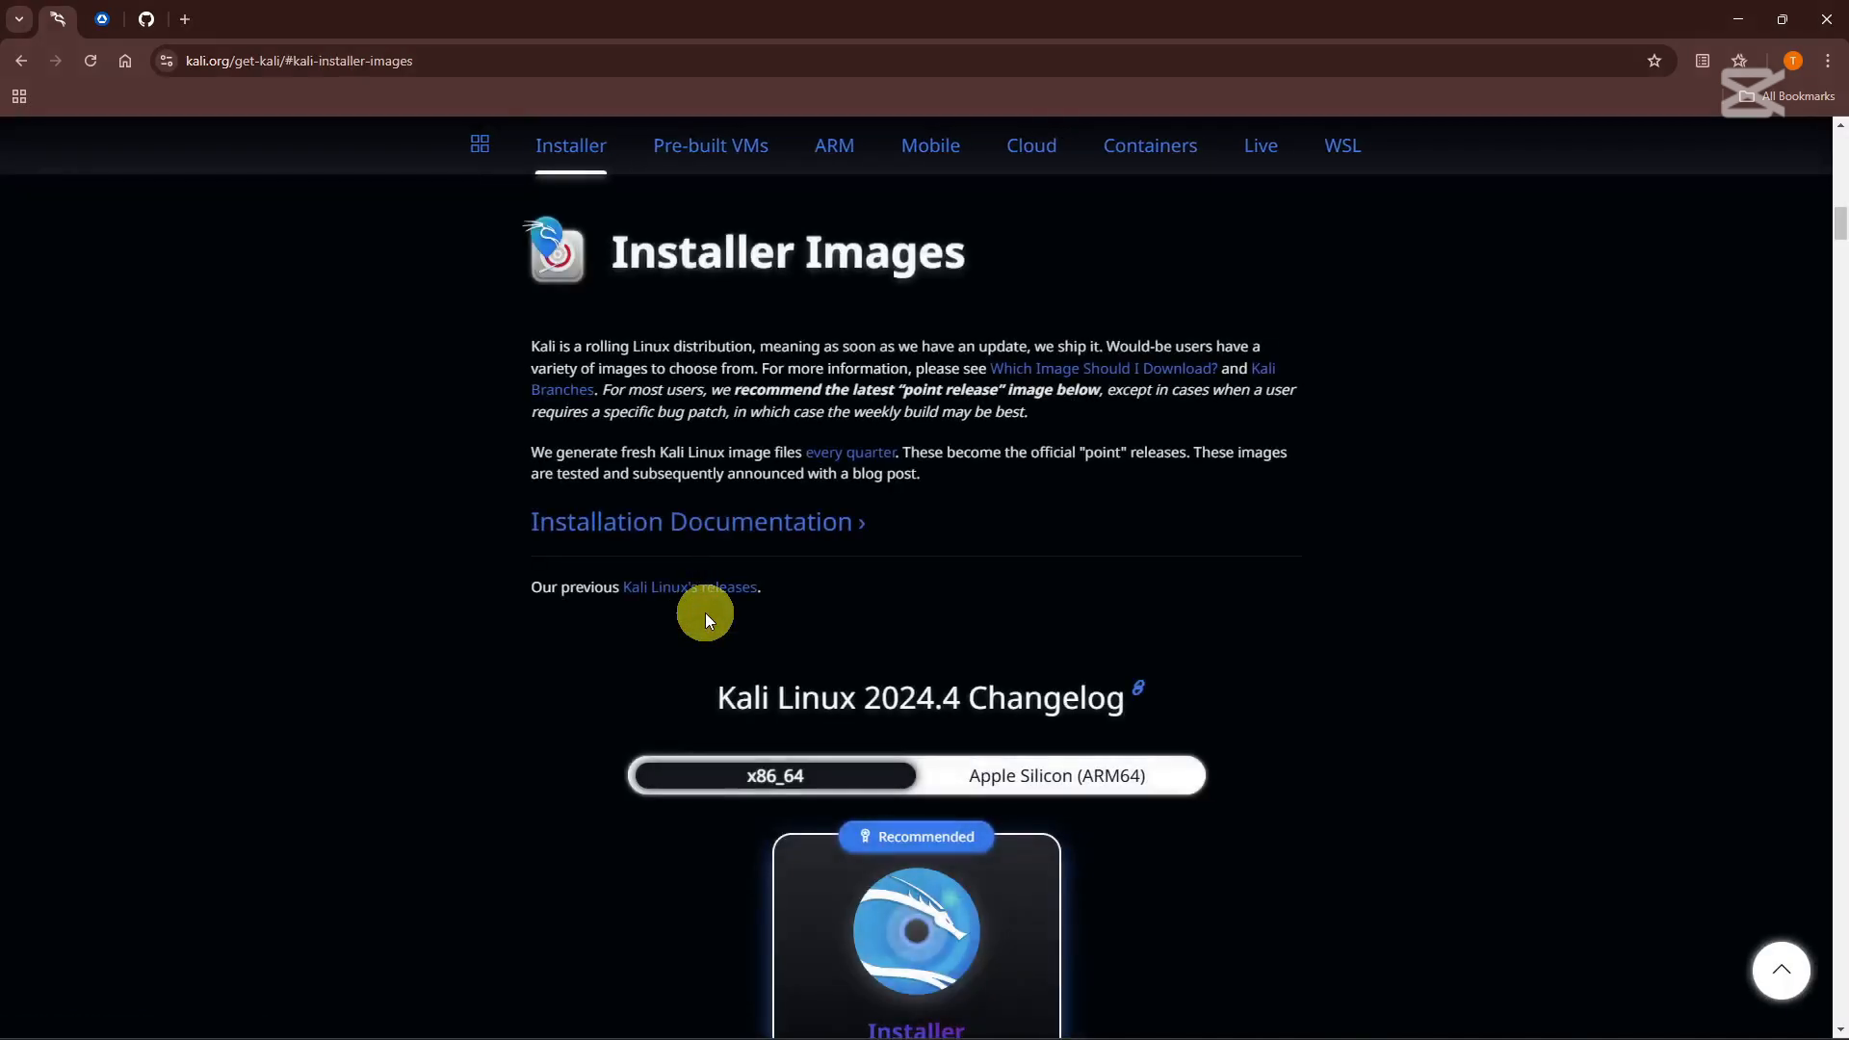
Start downloading the recommended 4.0G Kali 2024.4 installer, then cancel the Save As dialog.
scroll(507, 576, "down", 3)
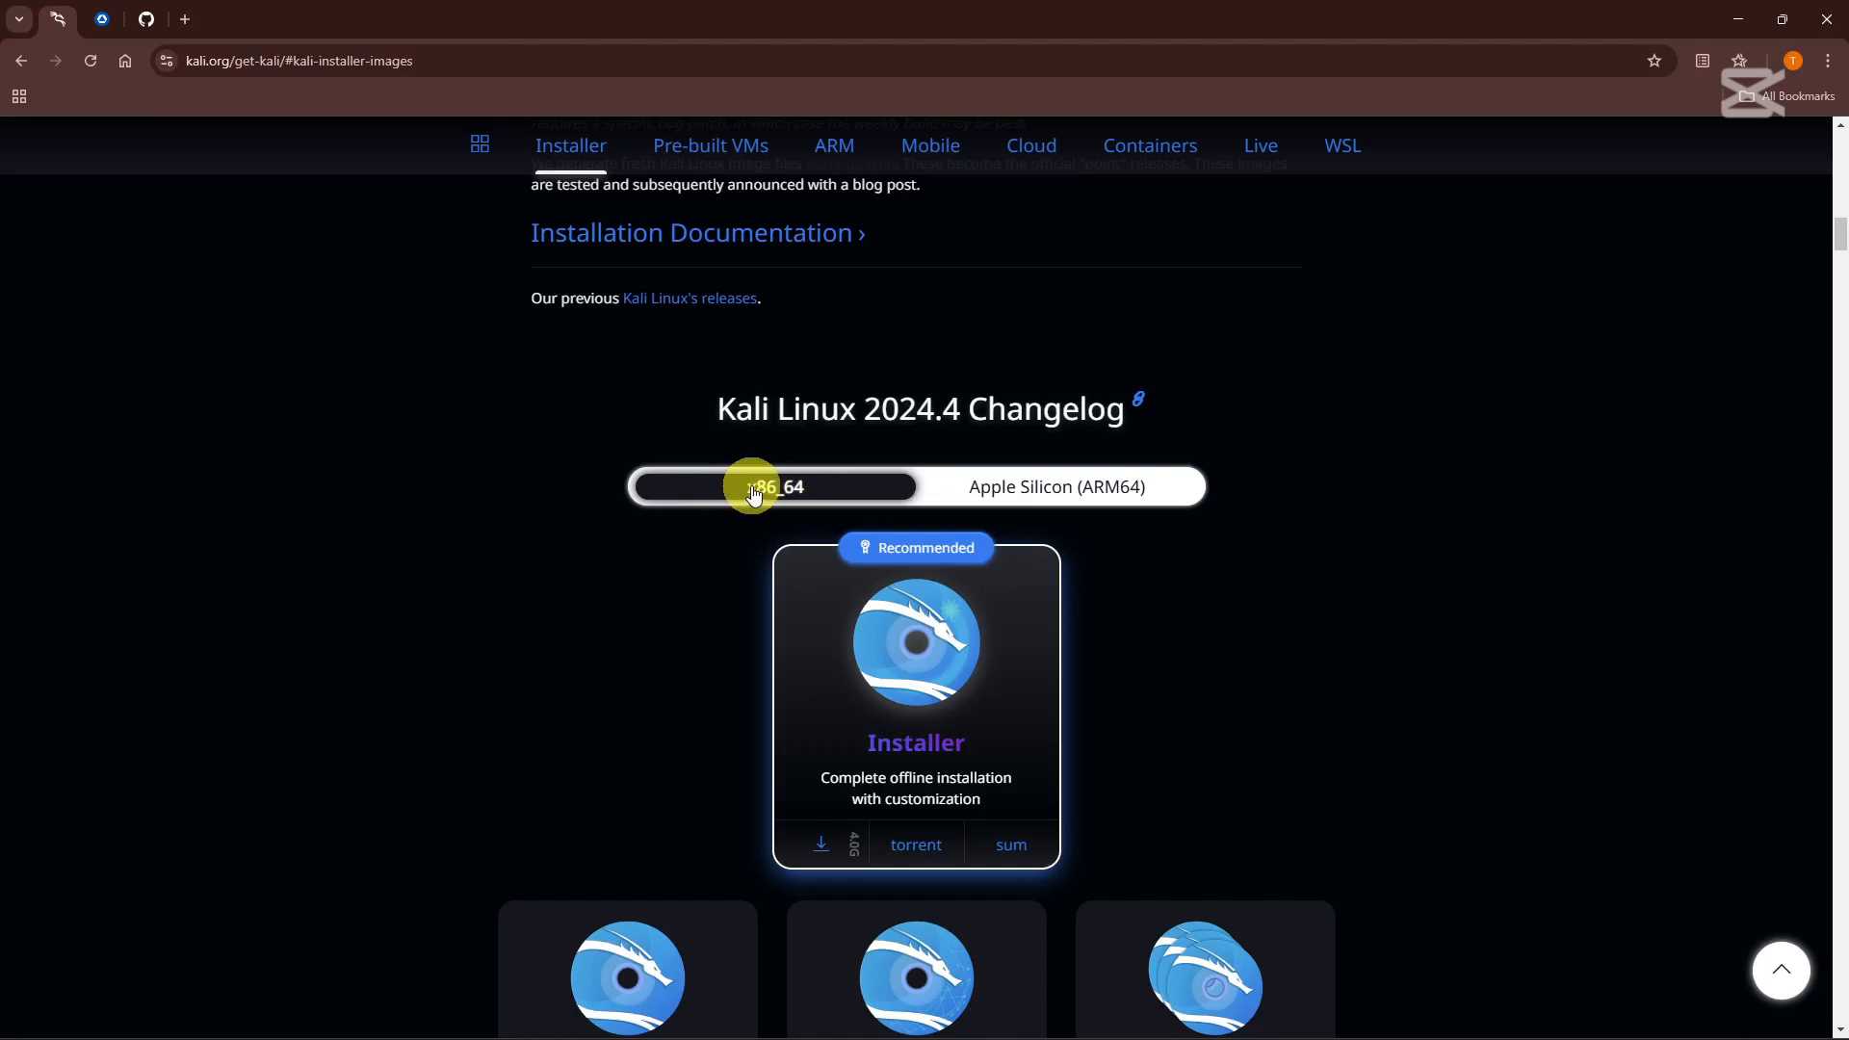
scroll(824, 684, "down", 1)
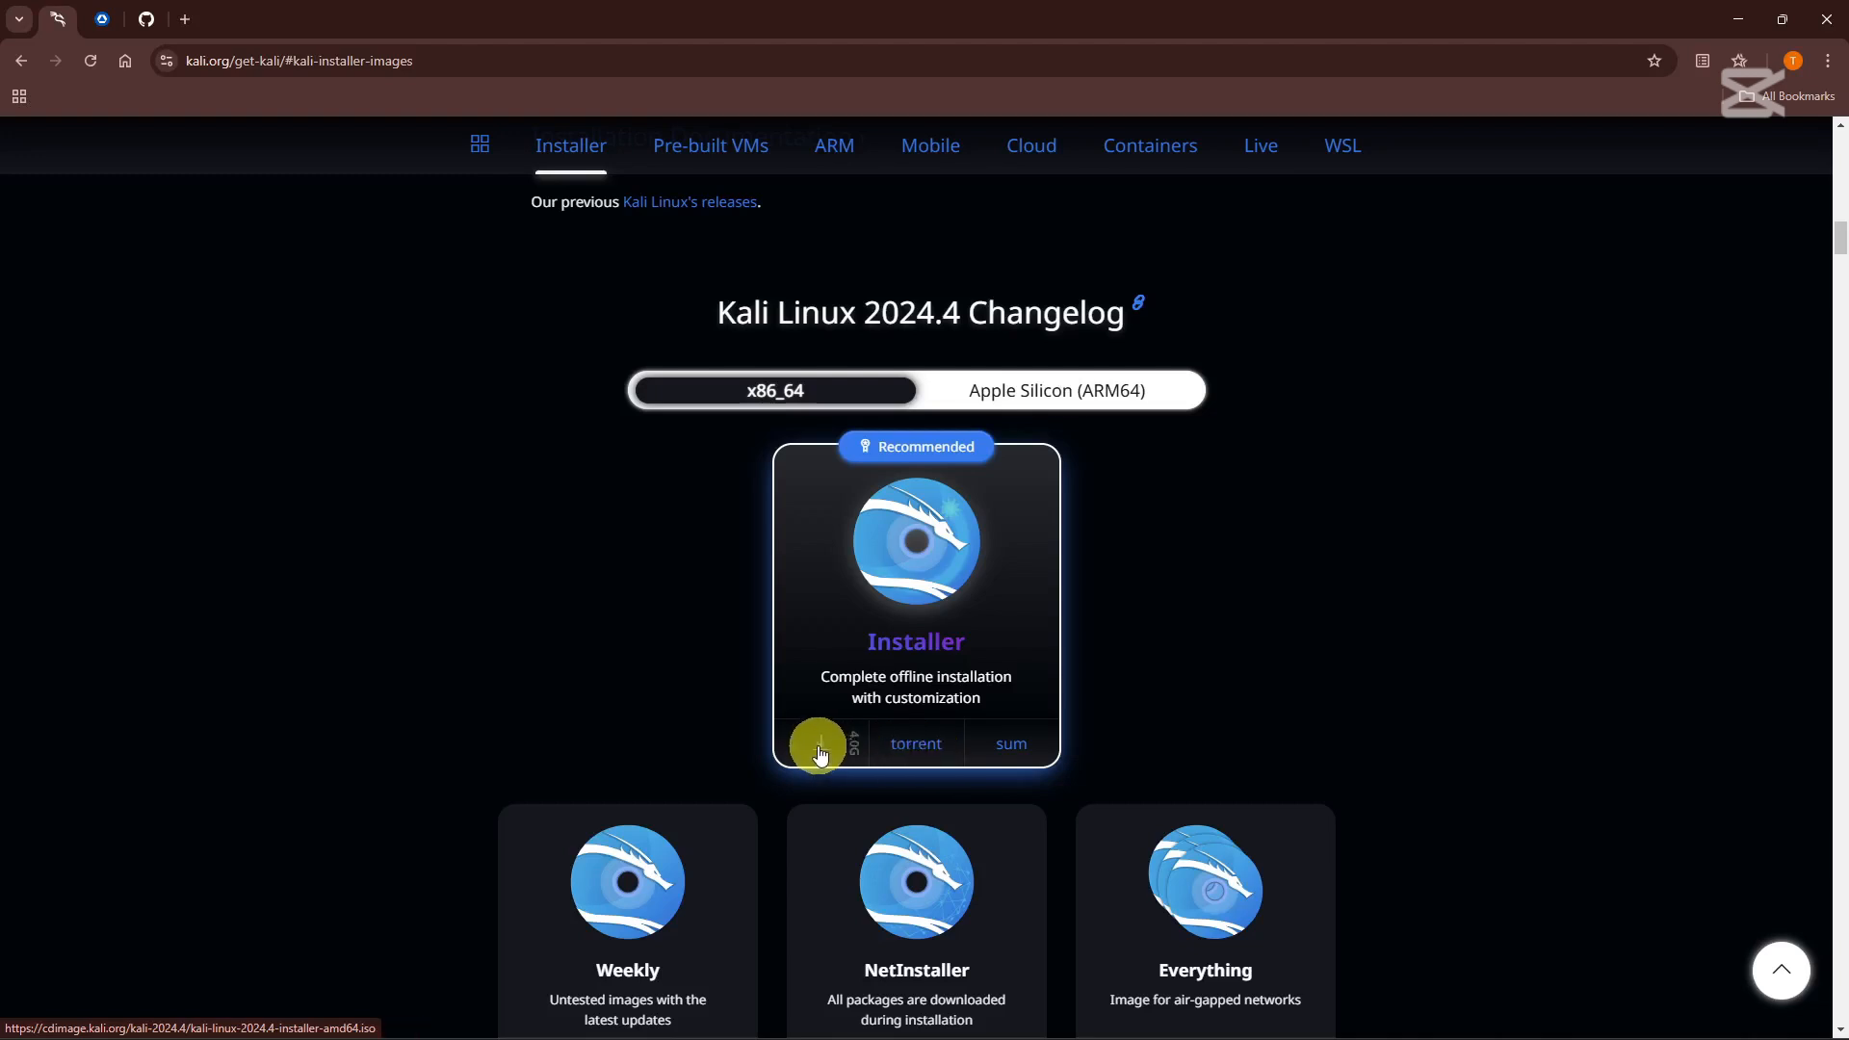
scroll(820, 745, "up", 5)
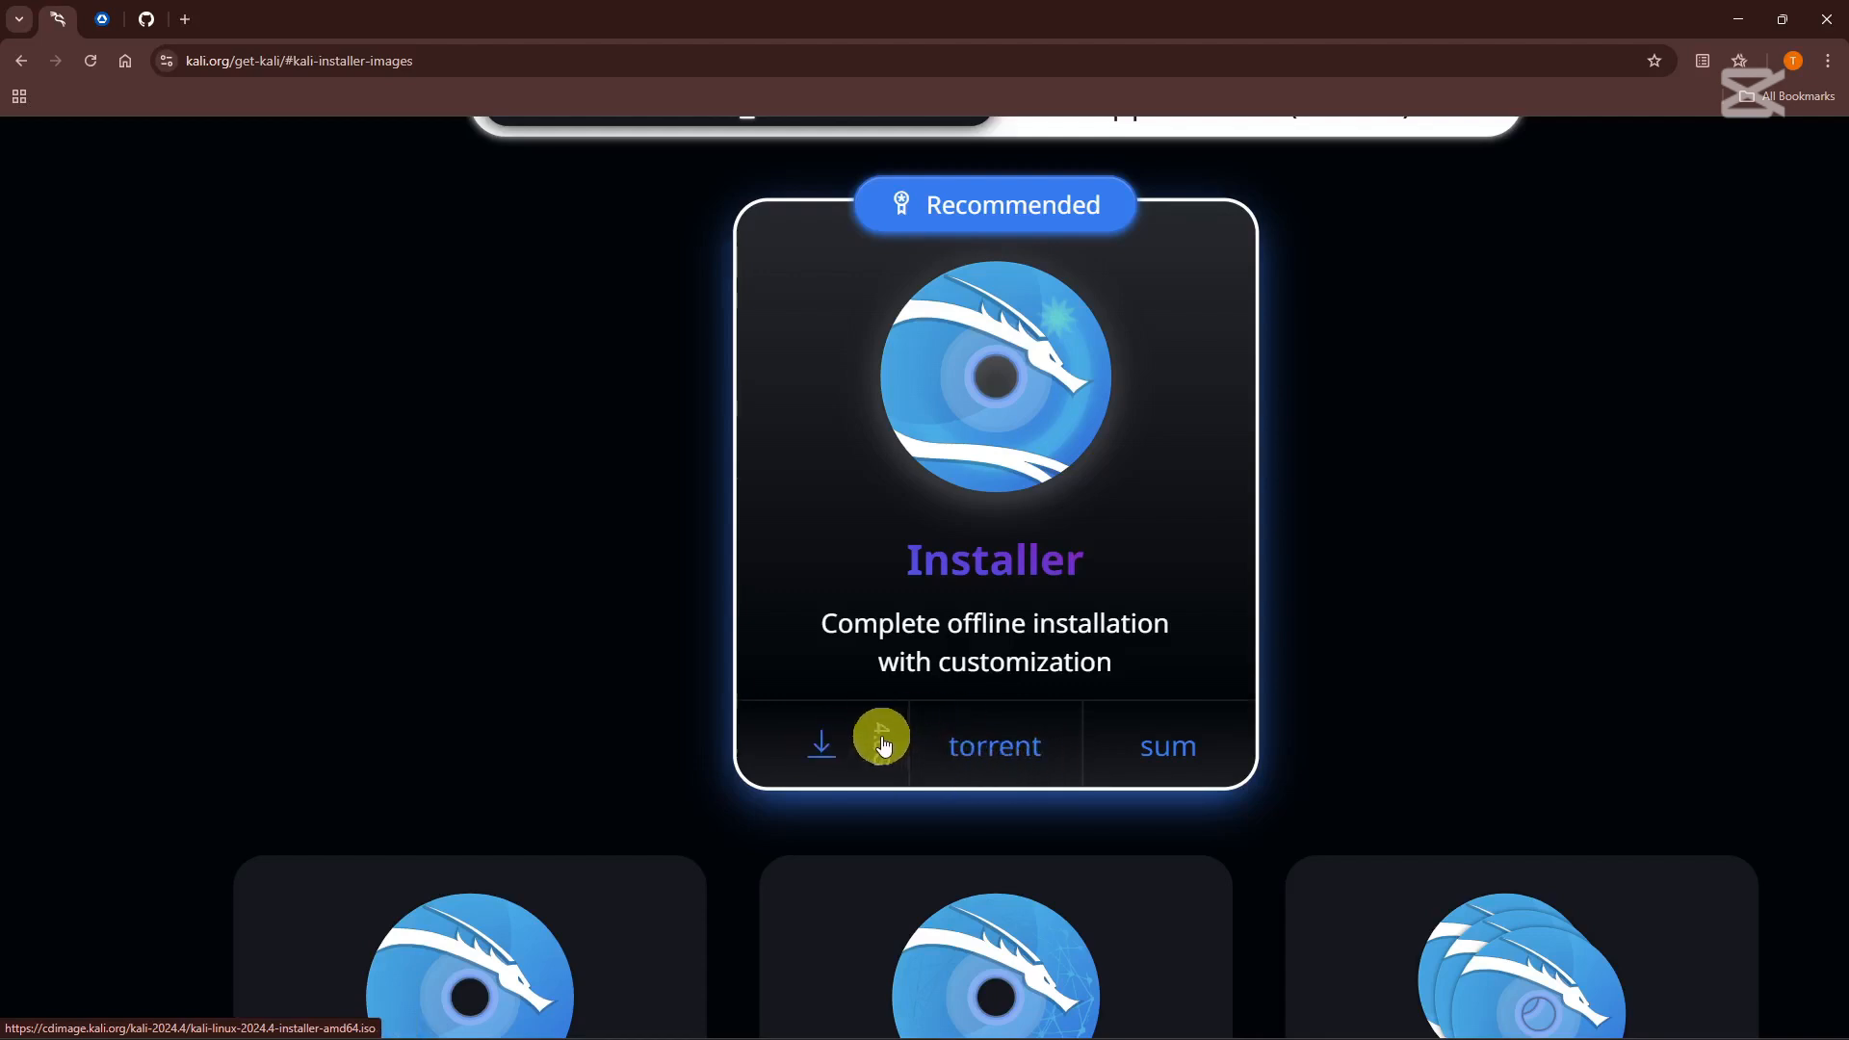
left_click(828, 753)
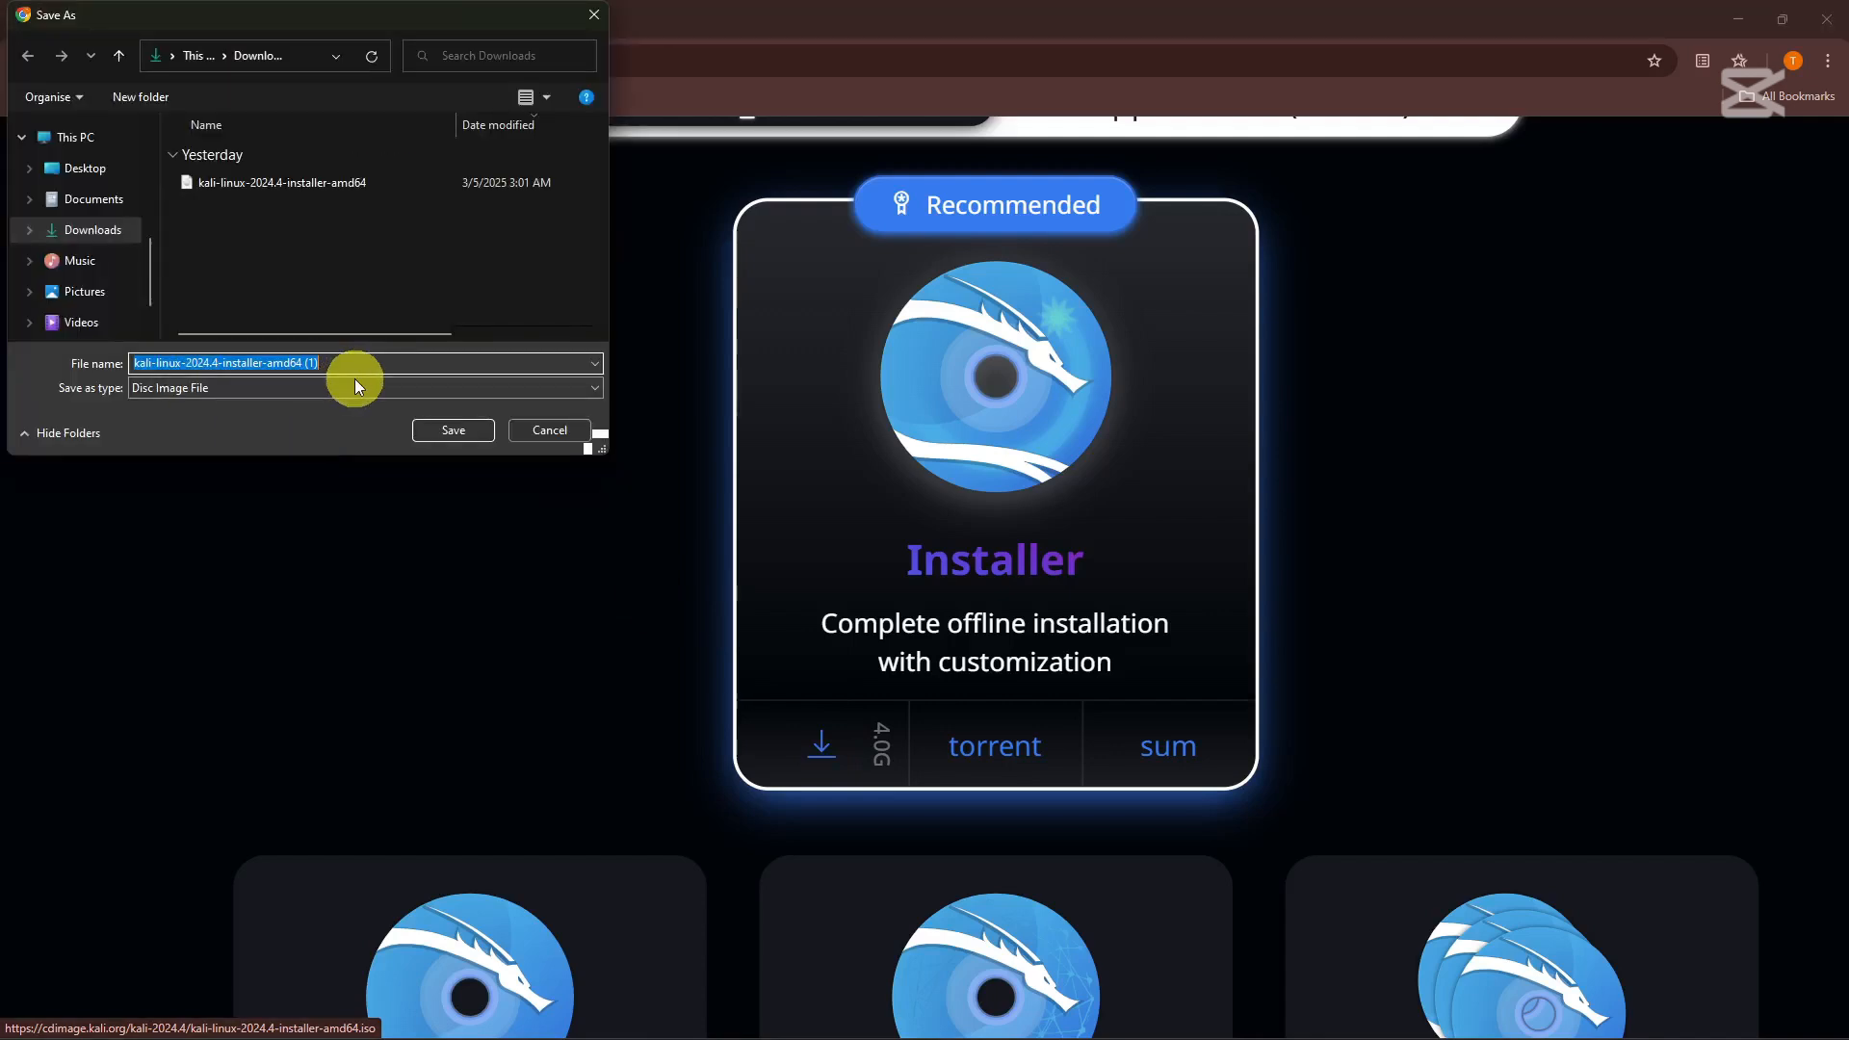
left_click(542, 436)
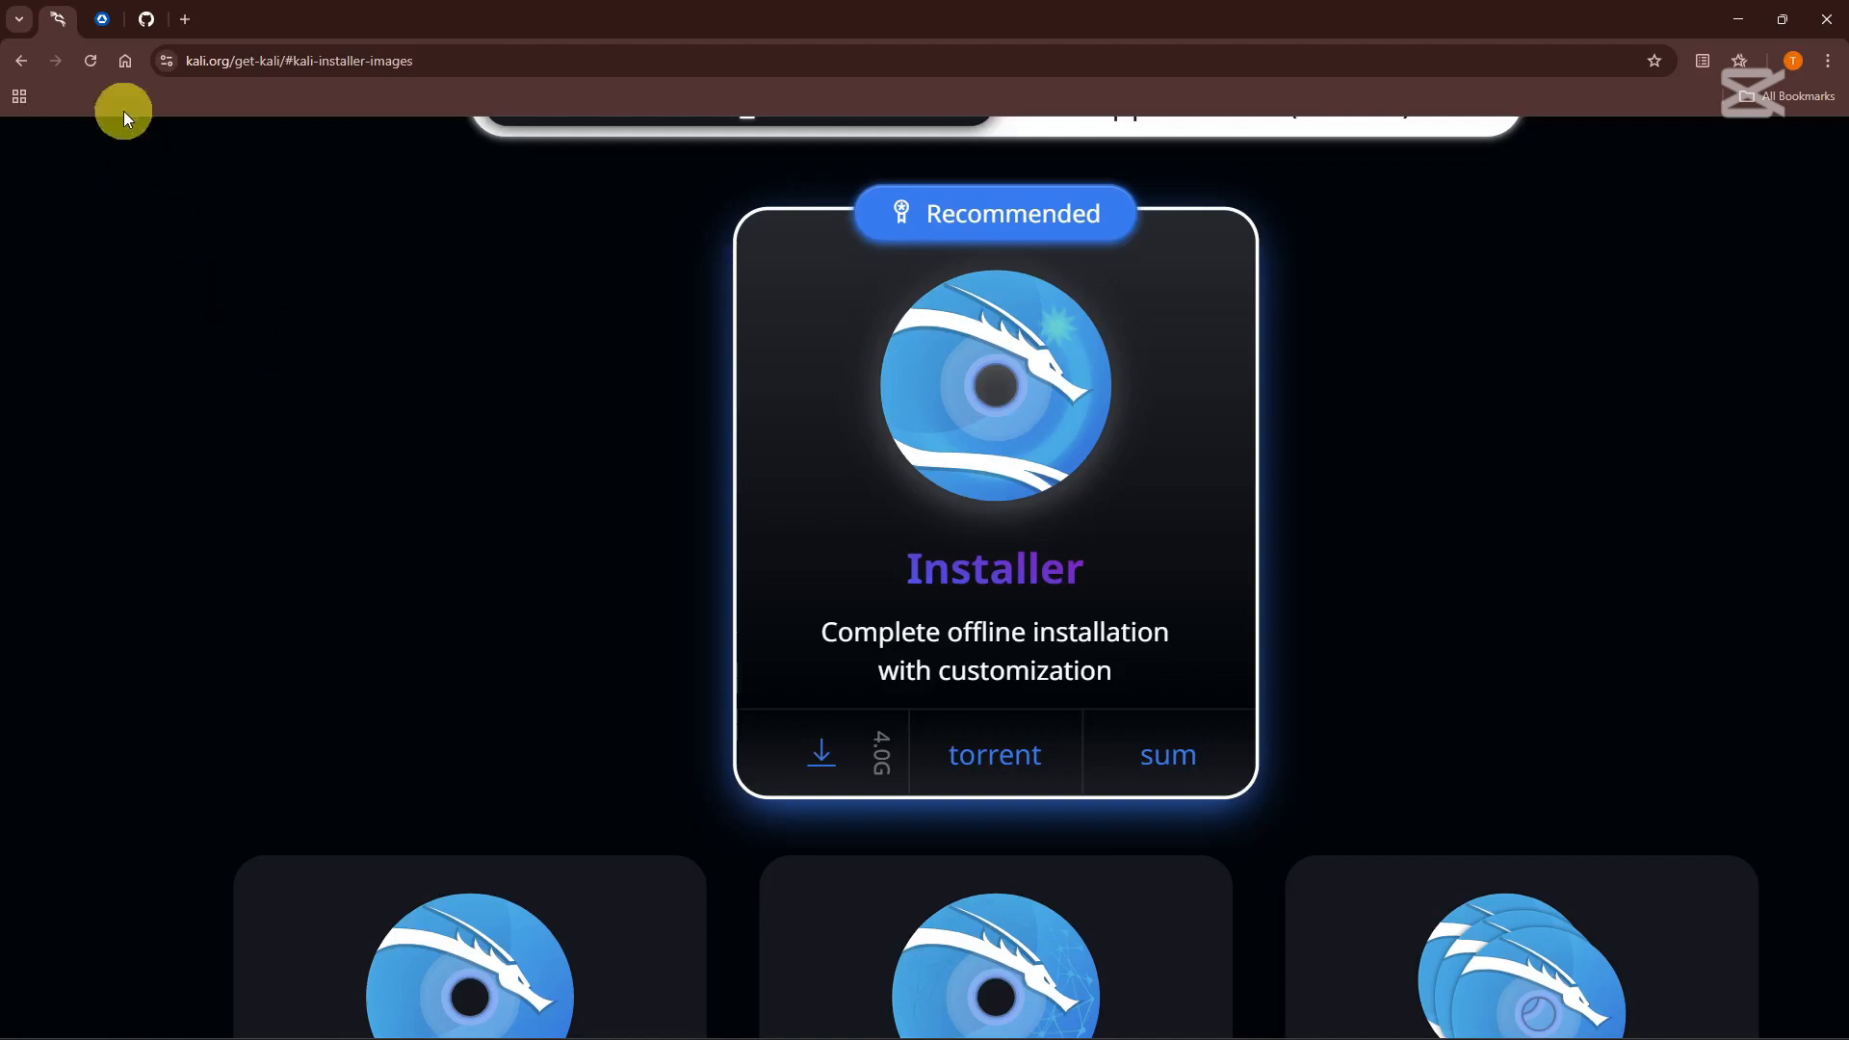
Review TechSpot's VMware Player 17.6.3 page, scrolling through its download options and similar software.
left_click(102, 21)
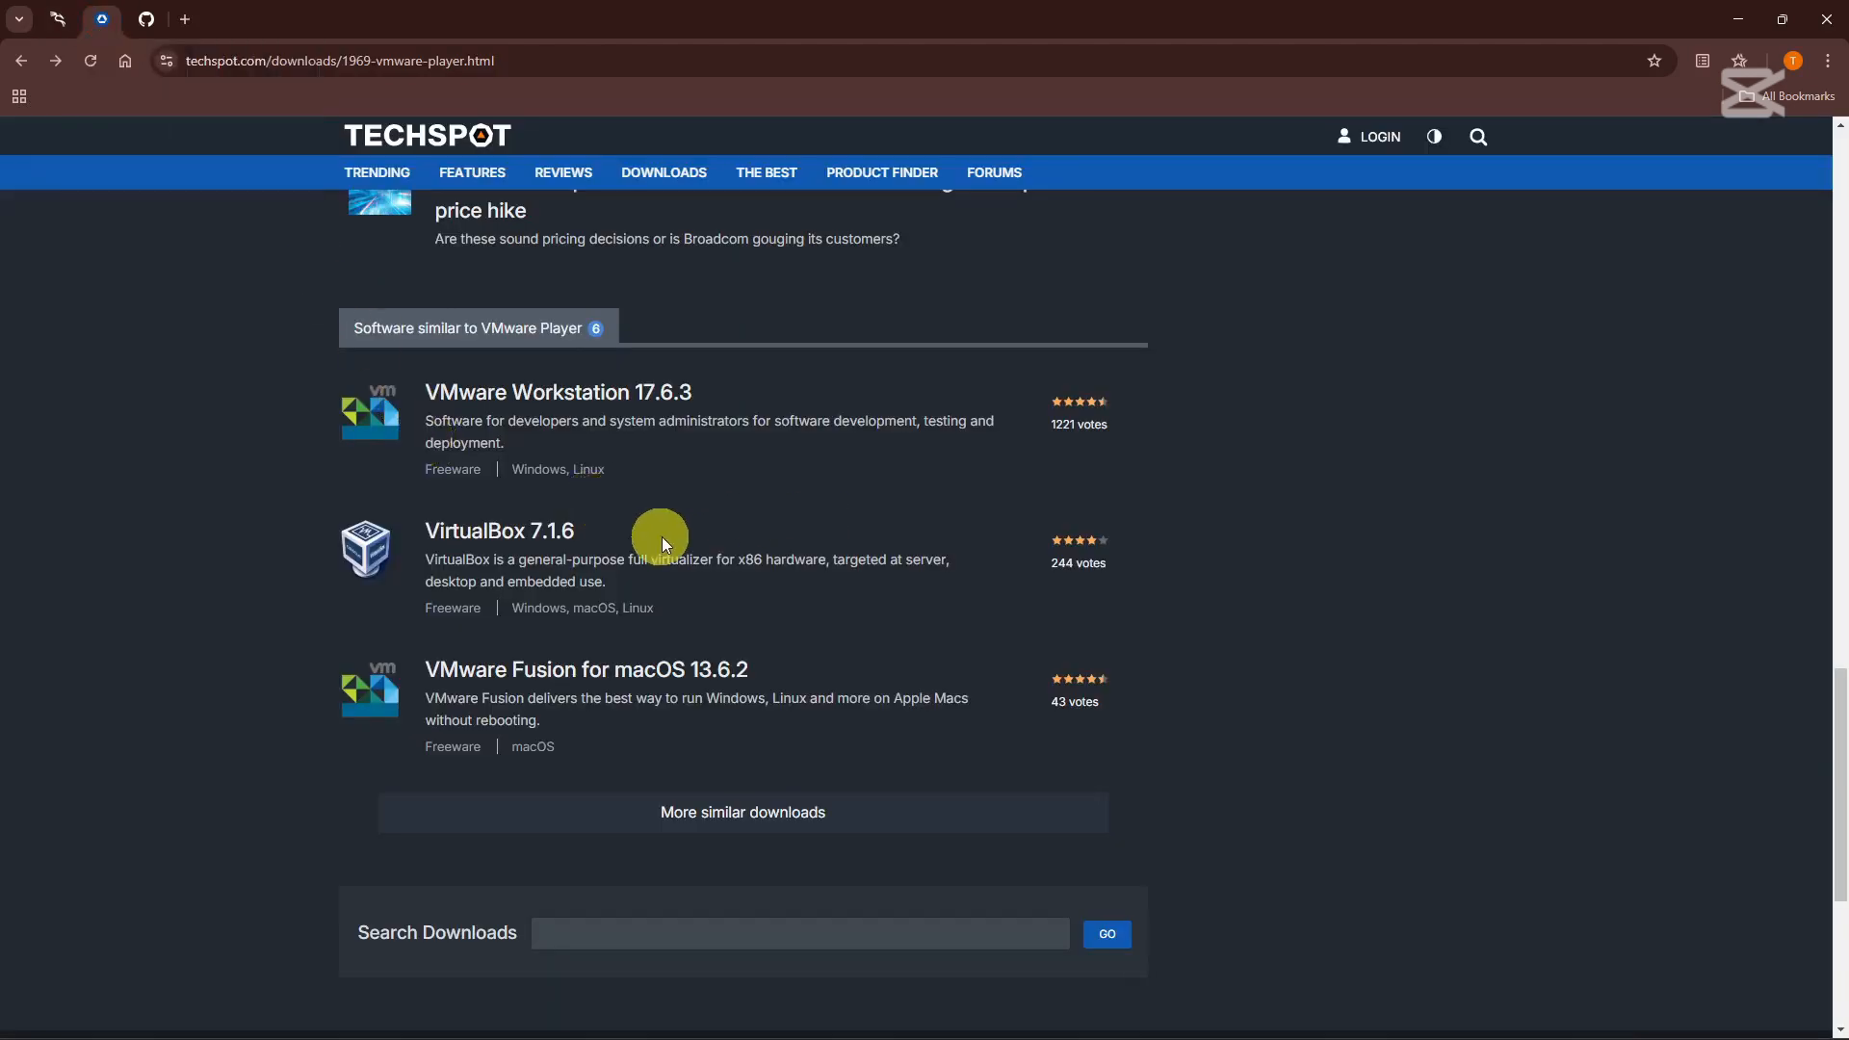
scroll(635, 551, "up", 1)
scroll(635, 551, "up", 1)
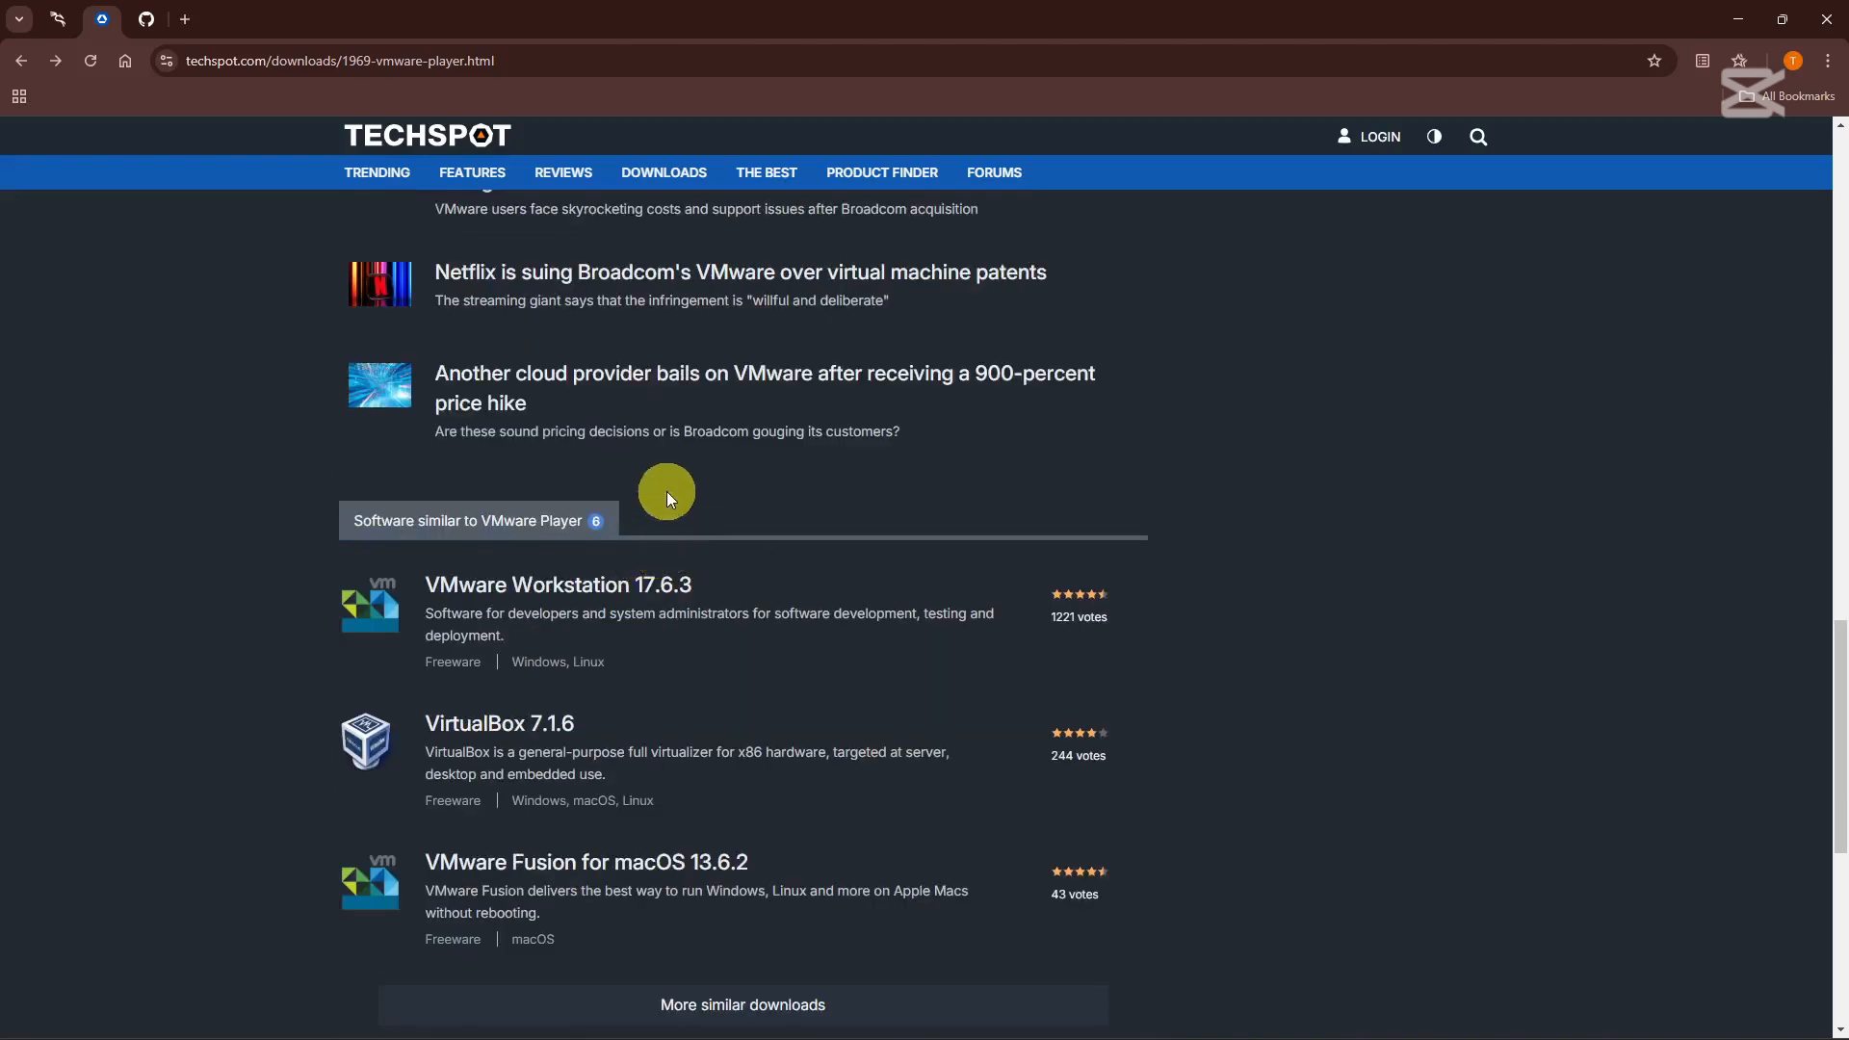
scroll(639, 549, "up", 4)
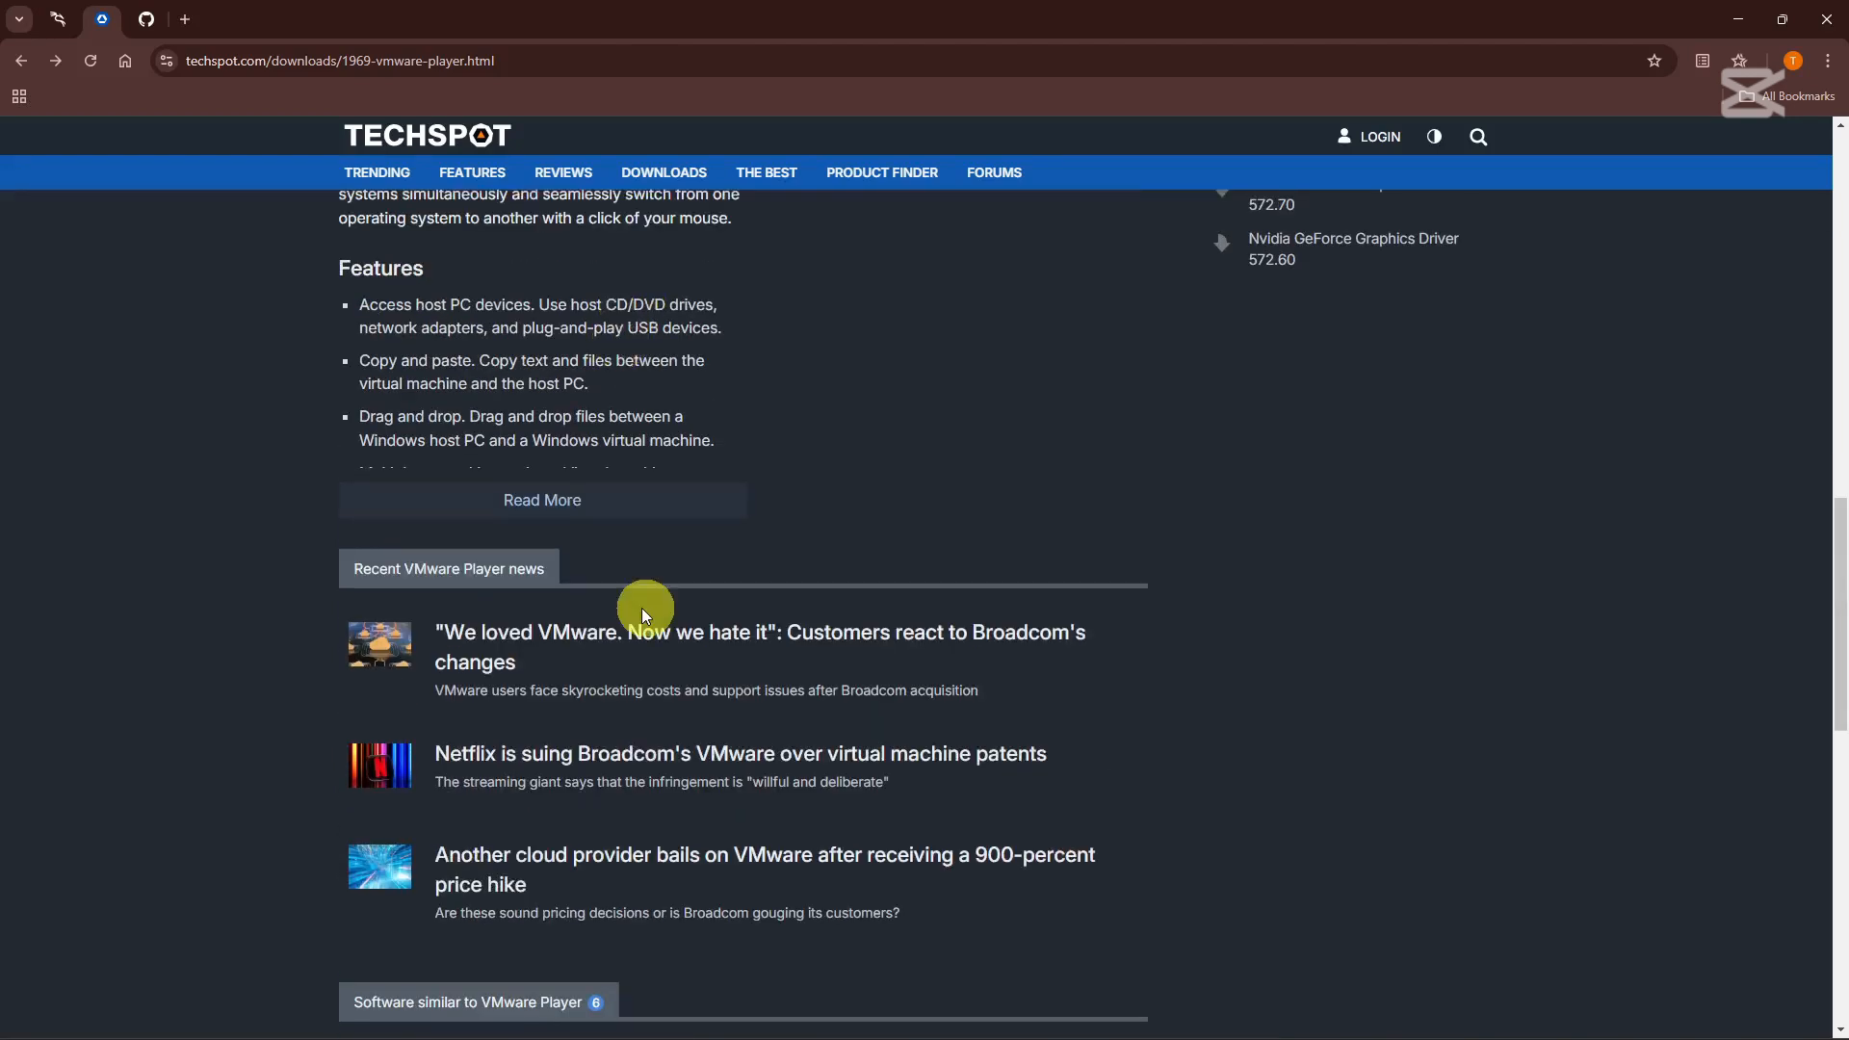
scroll(639, 611, "down", 2)
scroll(727, 620, "down", 3)
scroll(714, 590, "up", 10)
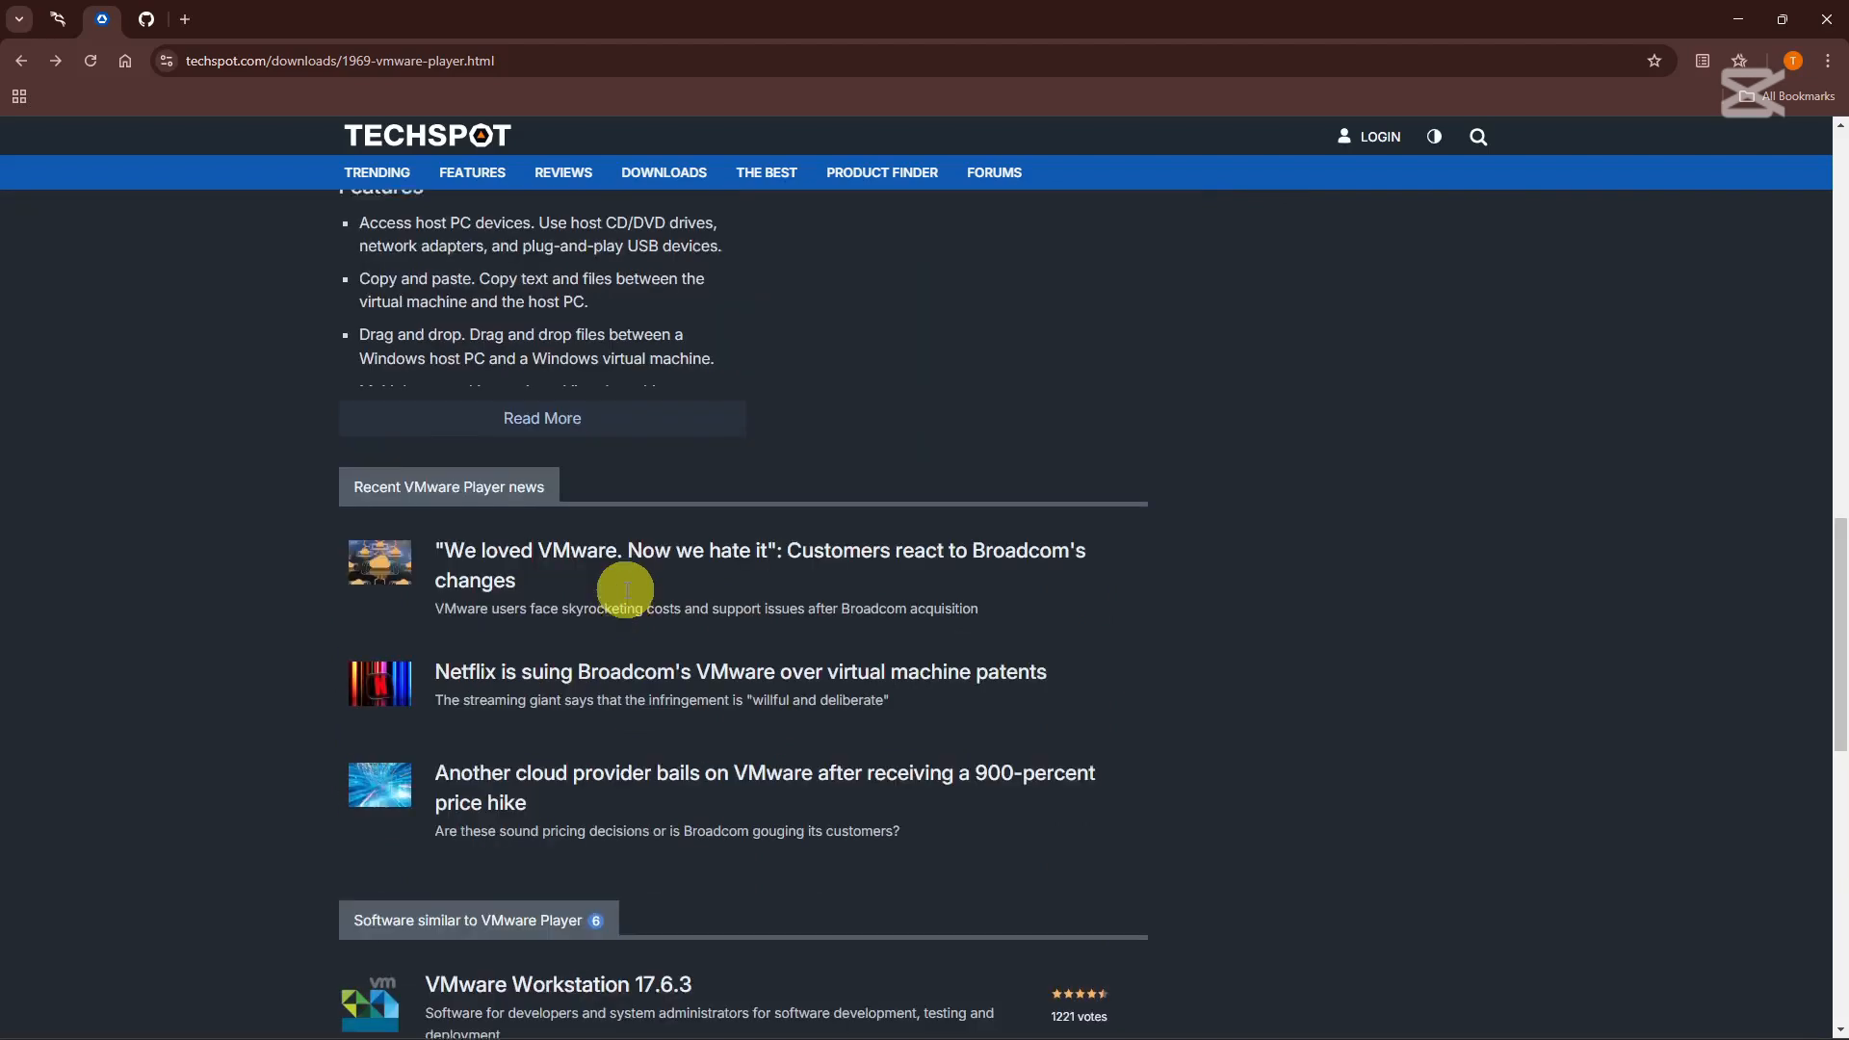
scroll(682, 580, "up", 9)
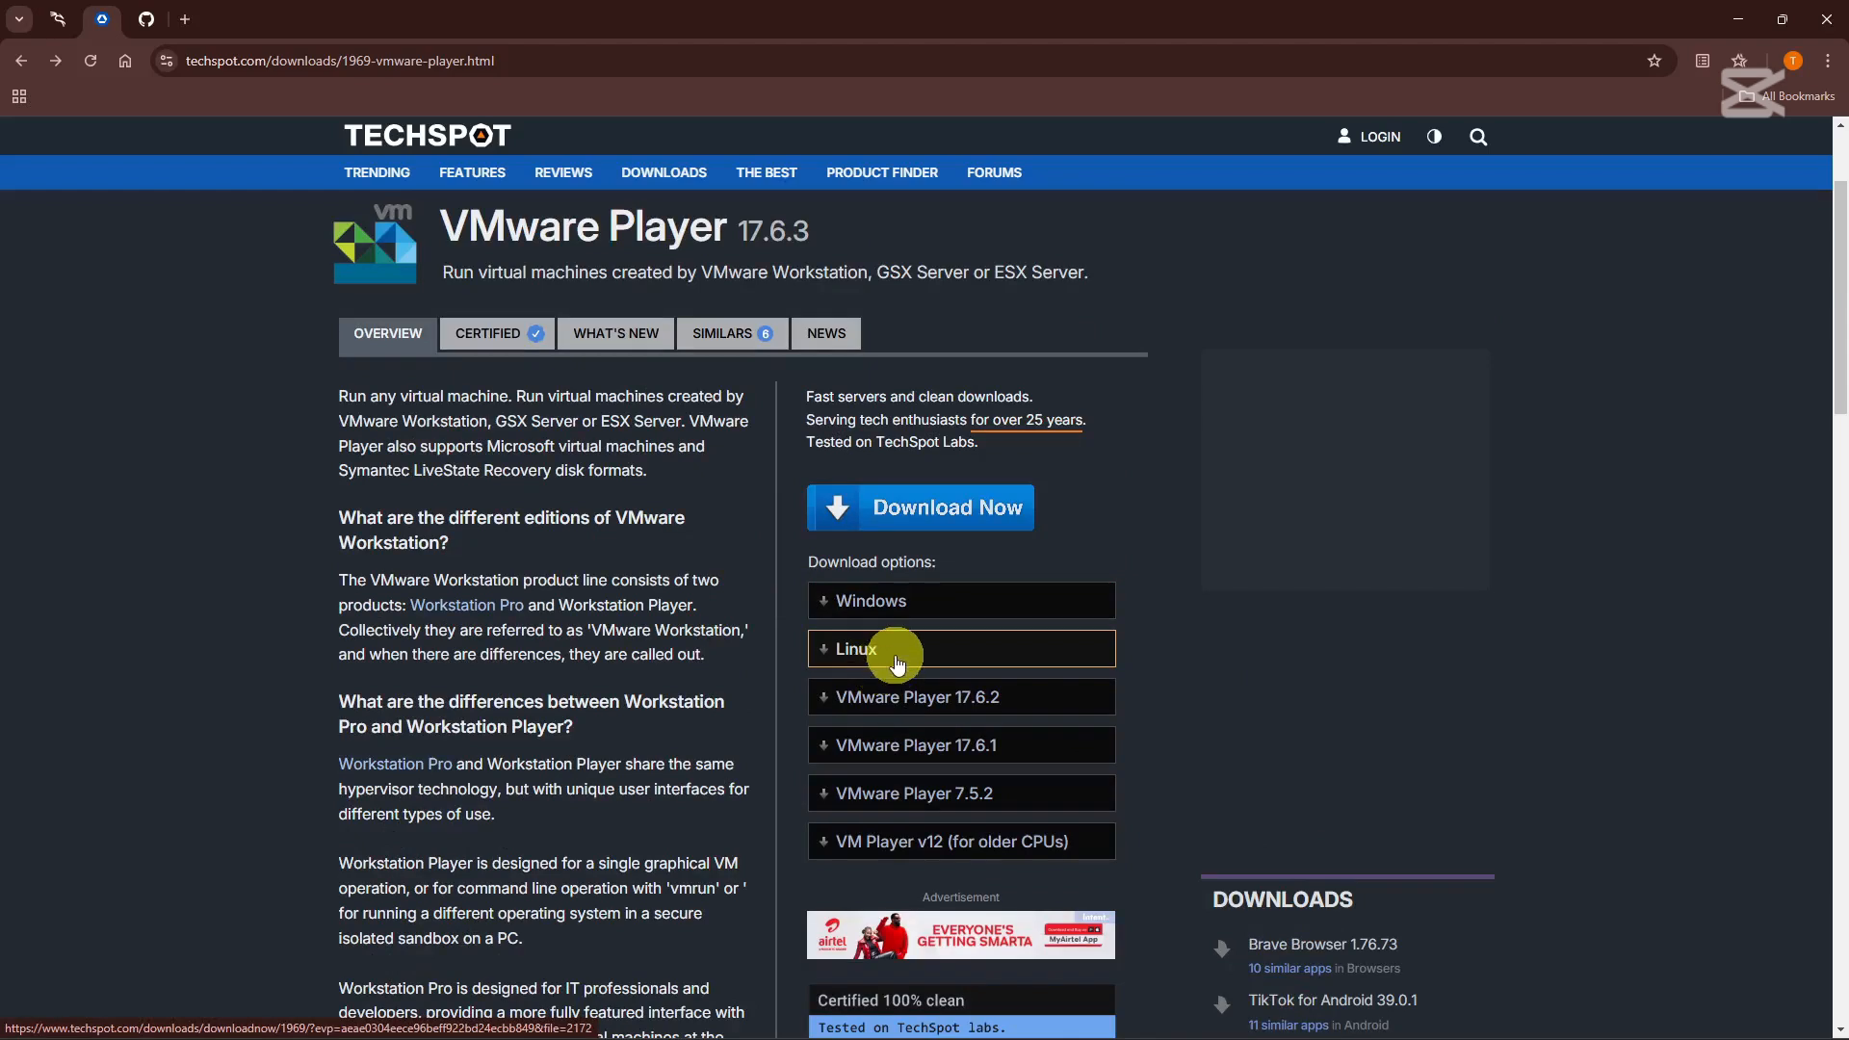
scroll(586, 720, "down", 10)
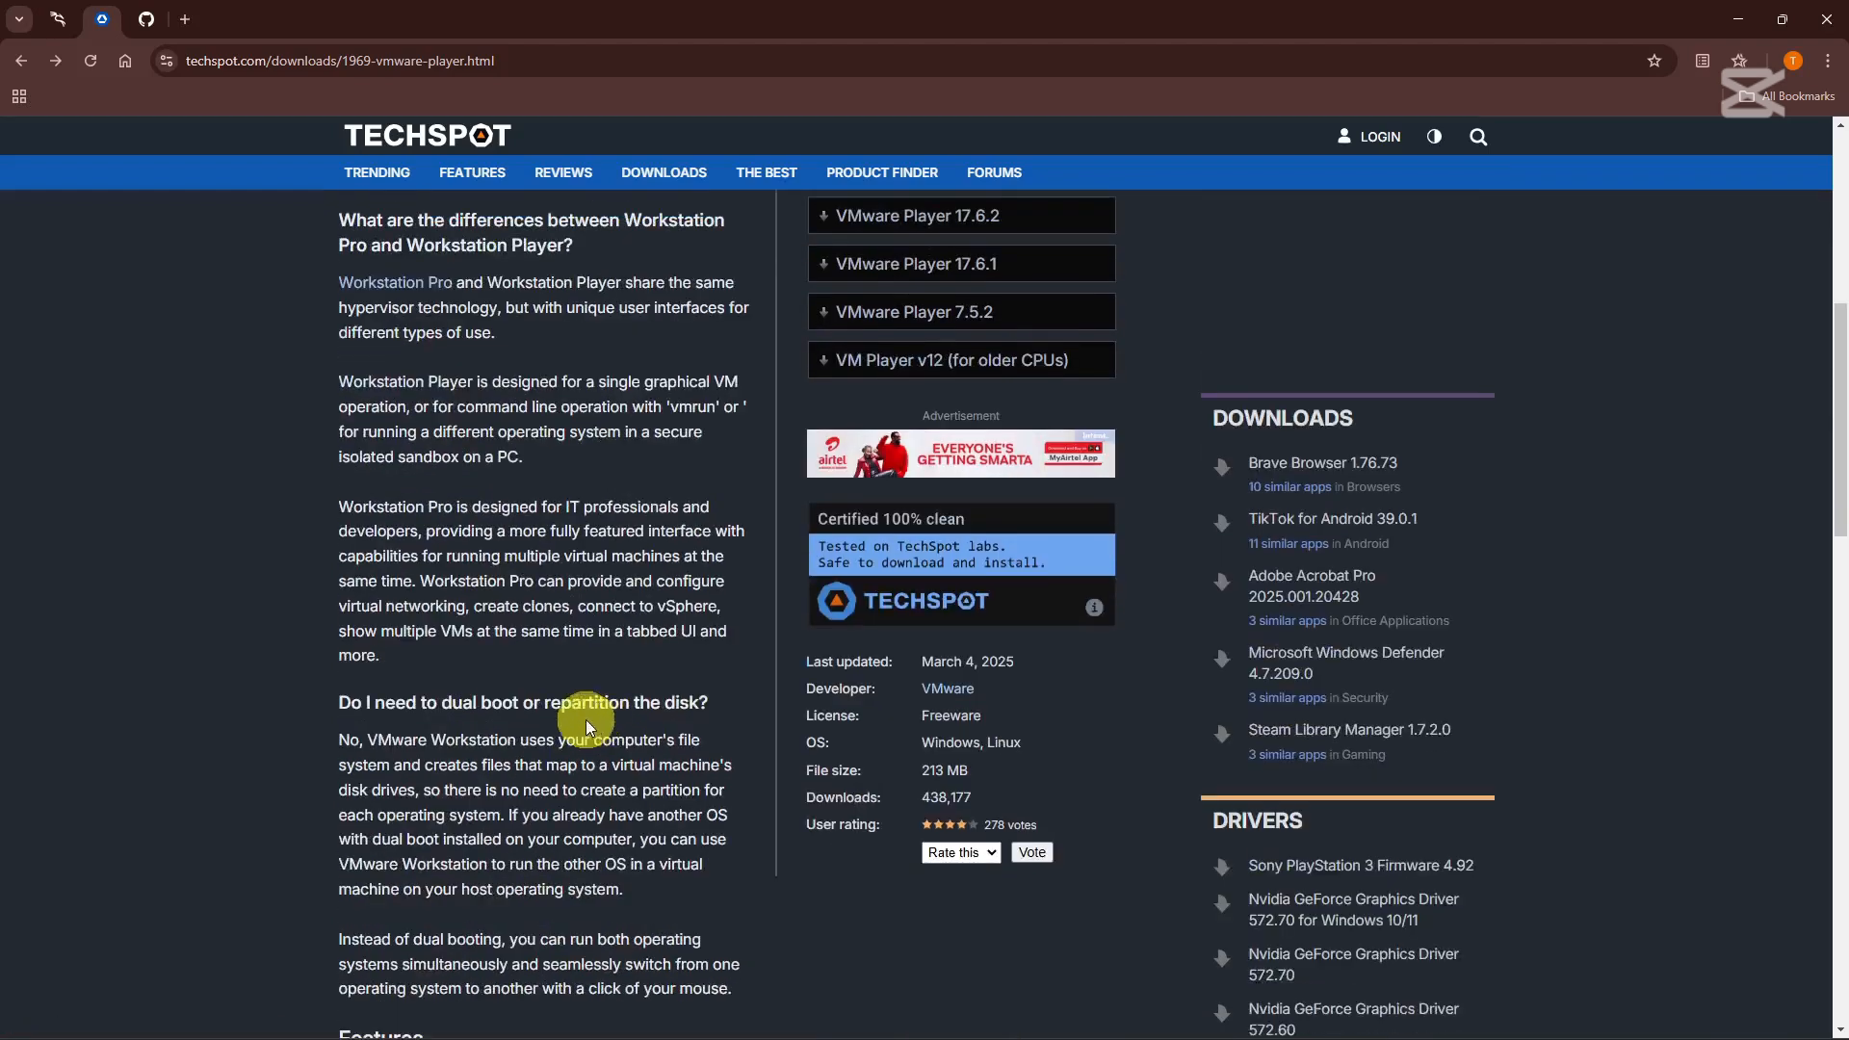
scroll(672, 689, "down", 8)
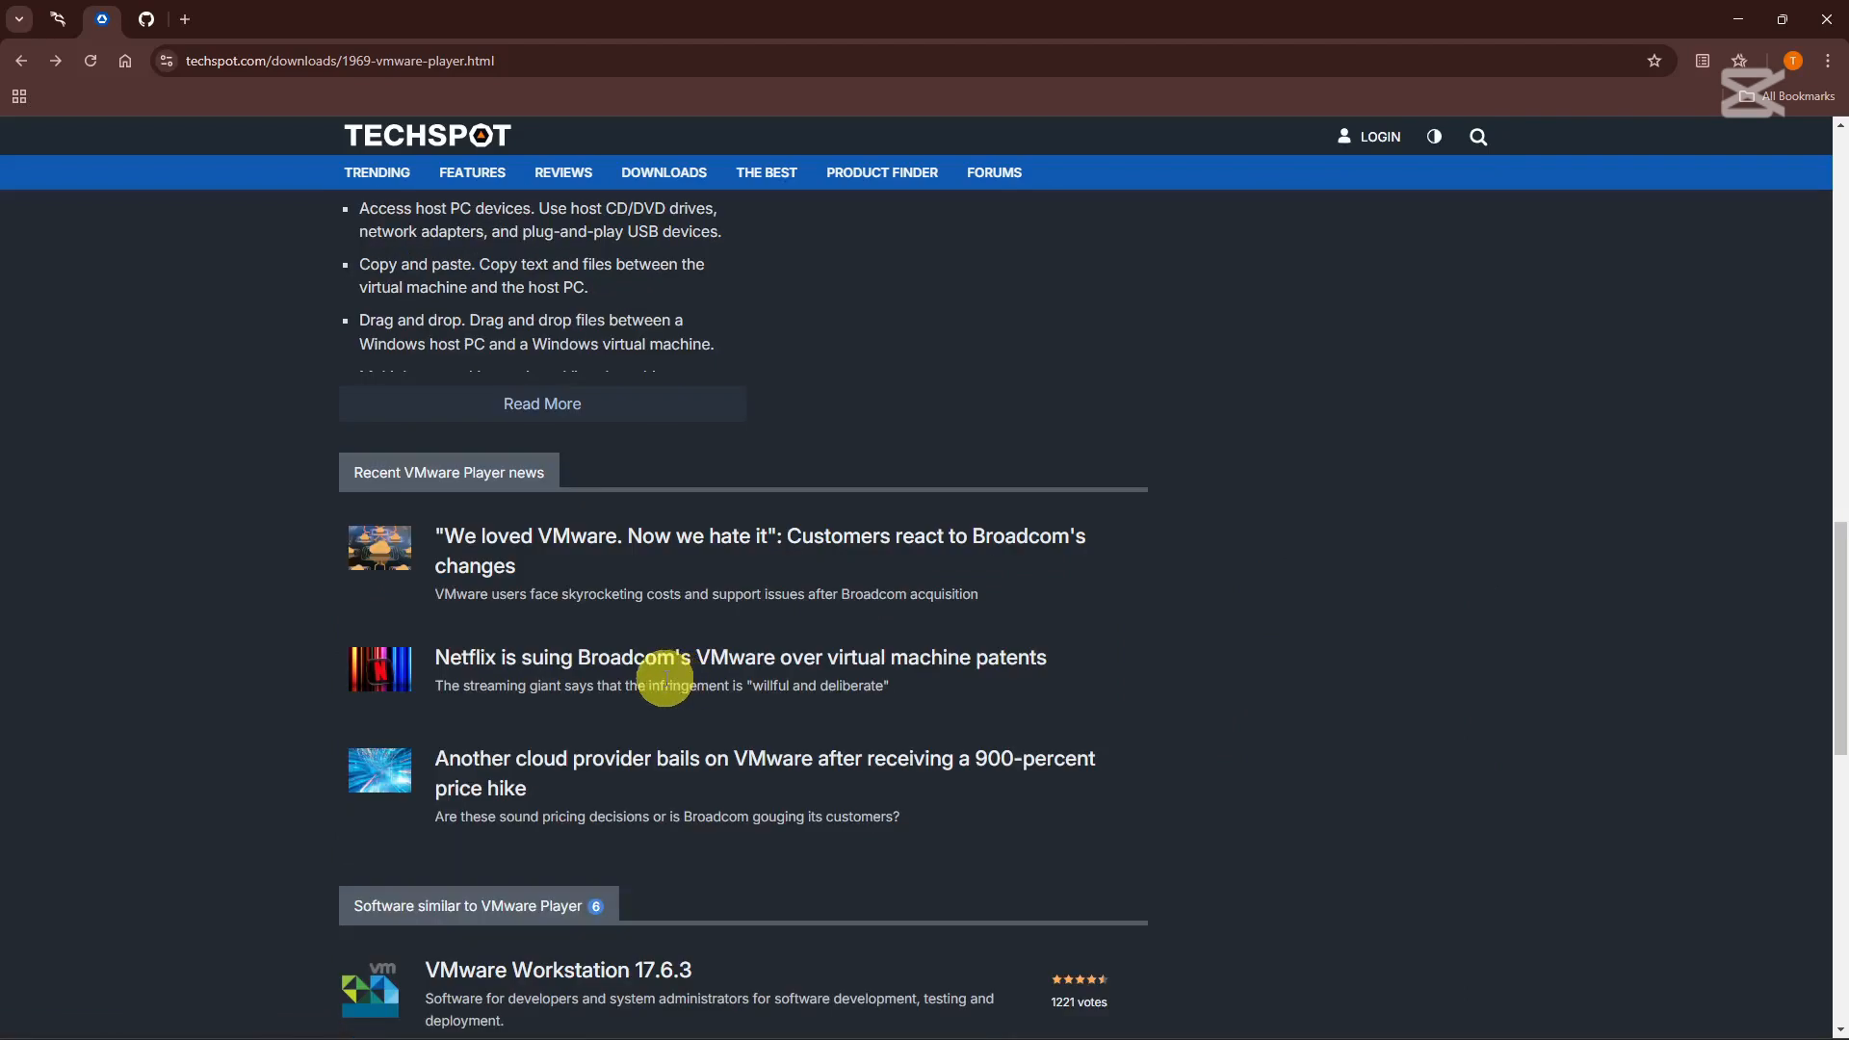
scroll(662, 686, "down", 1)
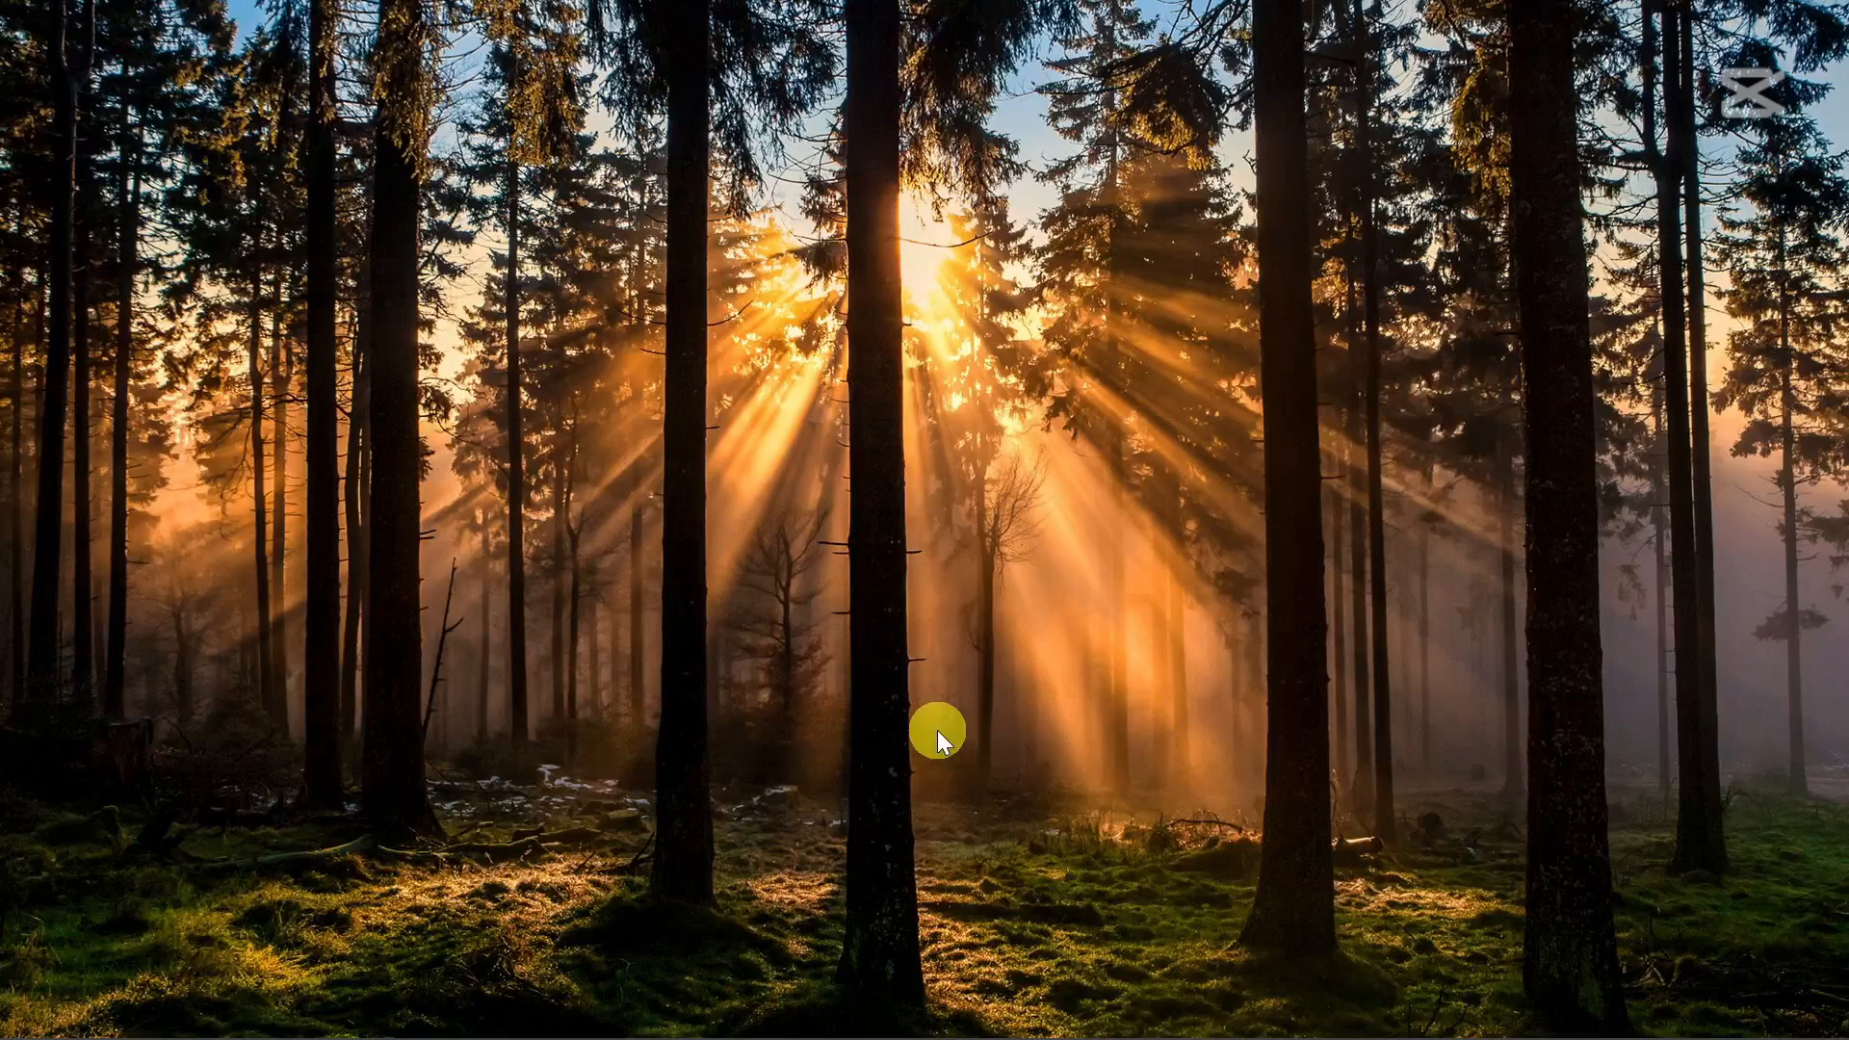
Run the VMware-workstation-full-17.6.3-24583834 installer from Downloads as administrator.
mouse_move(867, 1035)
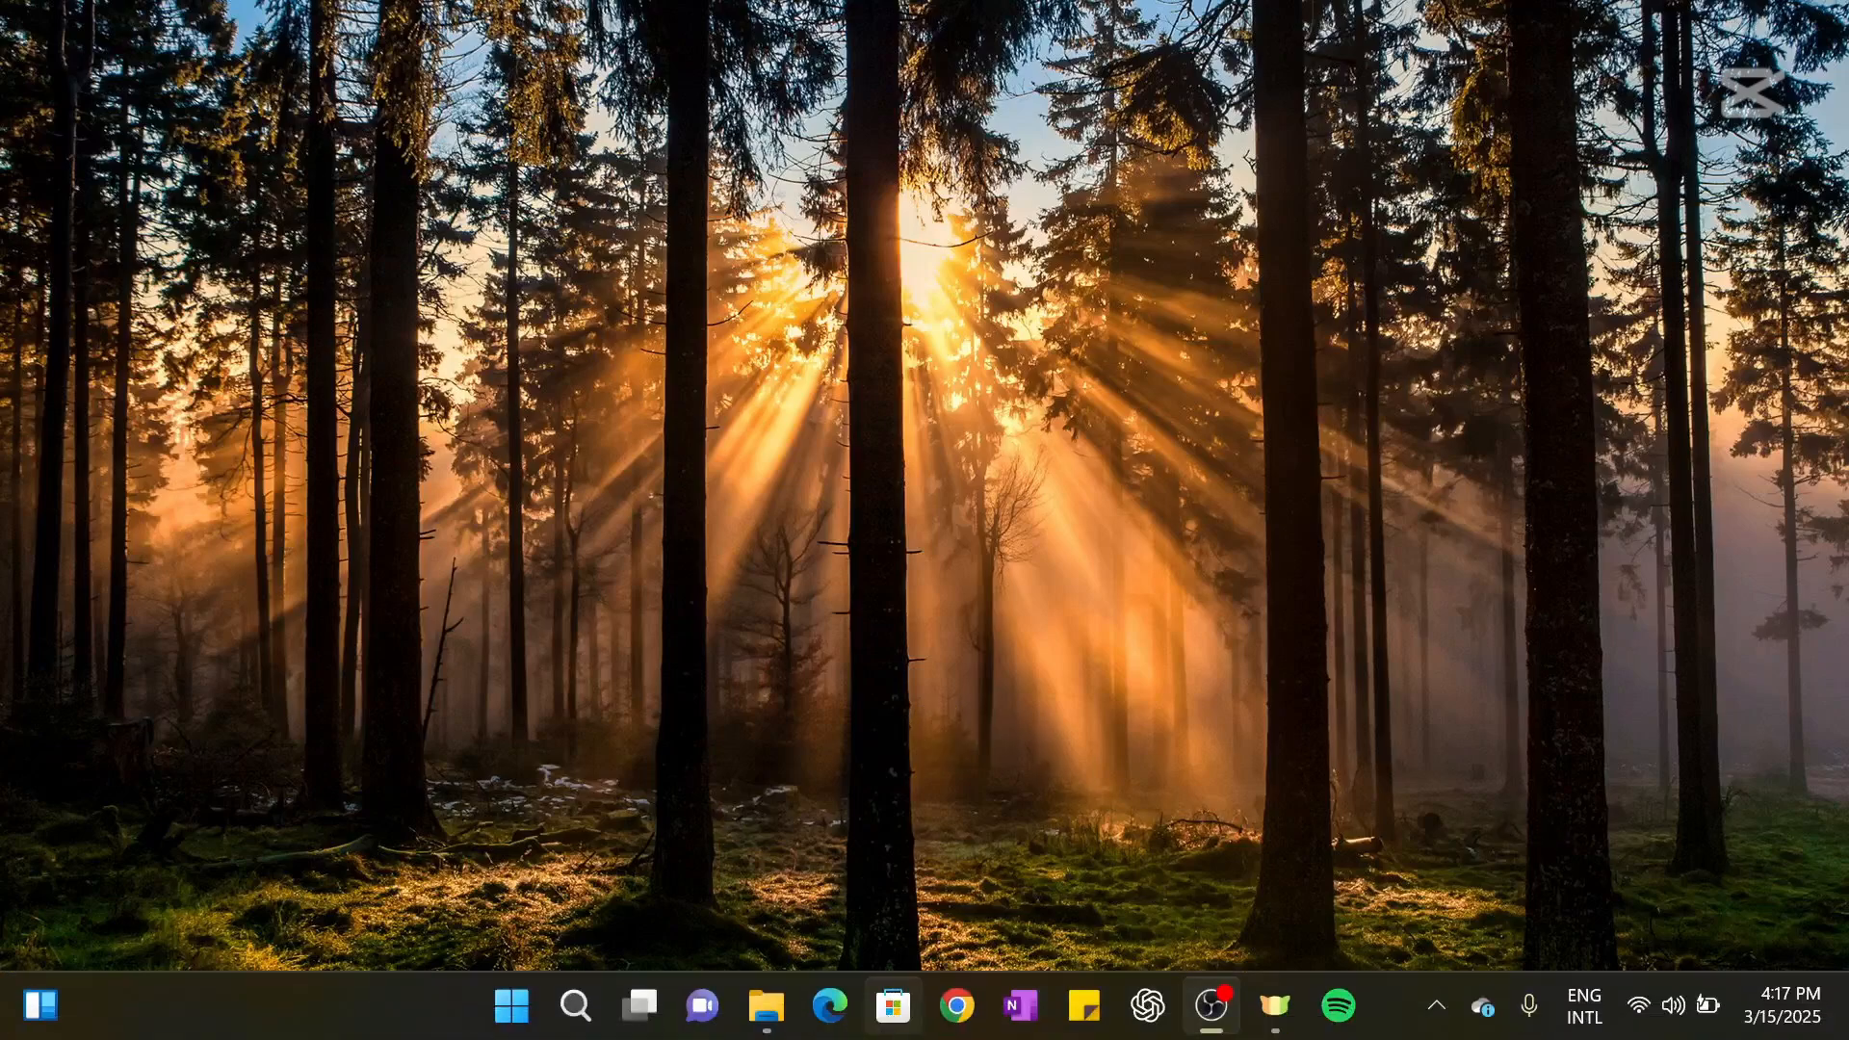
left_click(783, 1019)
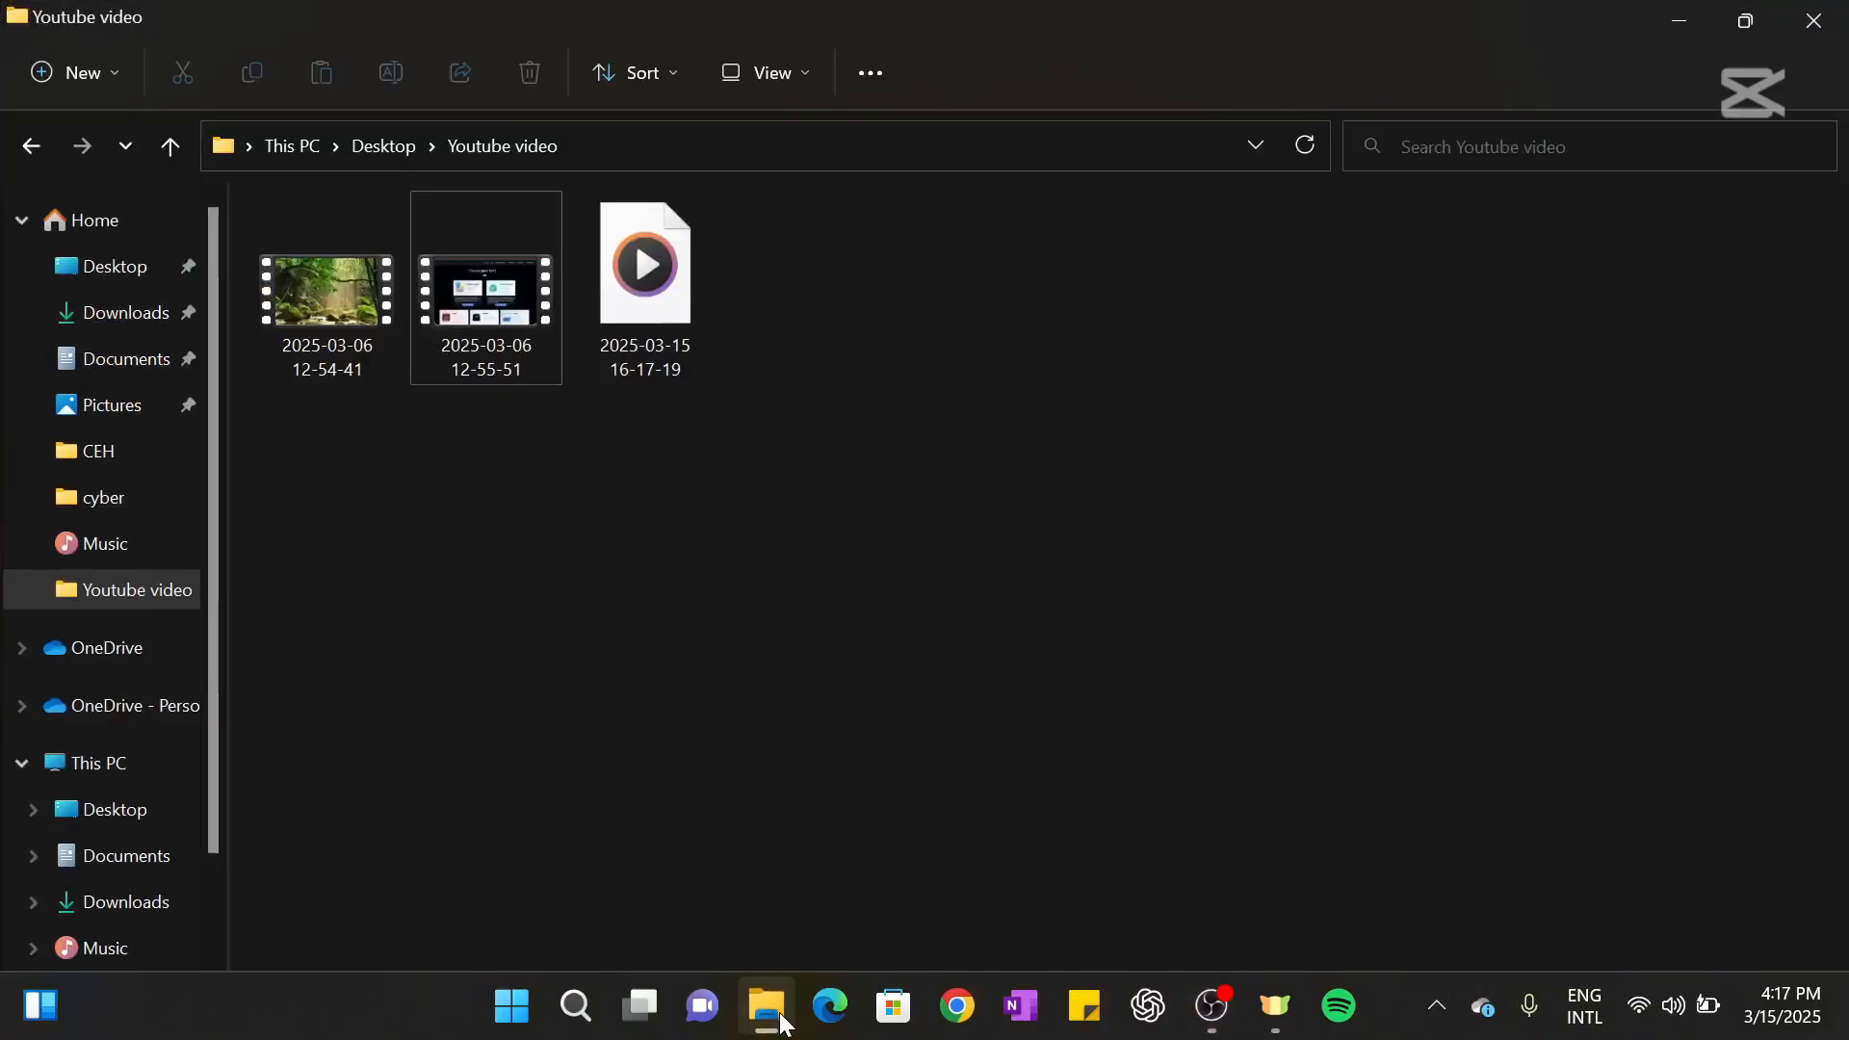
left_click(152, 318)
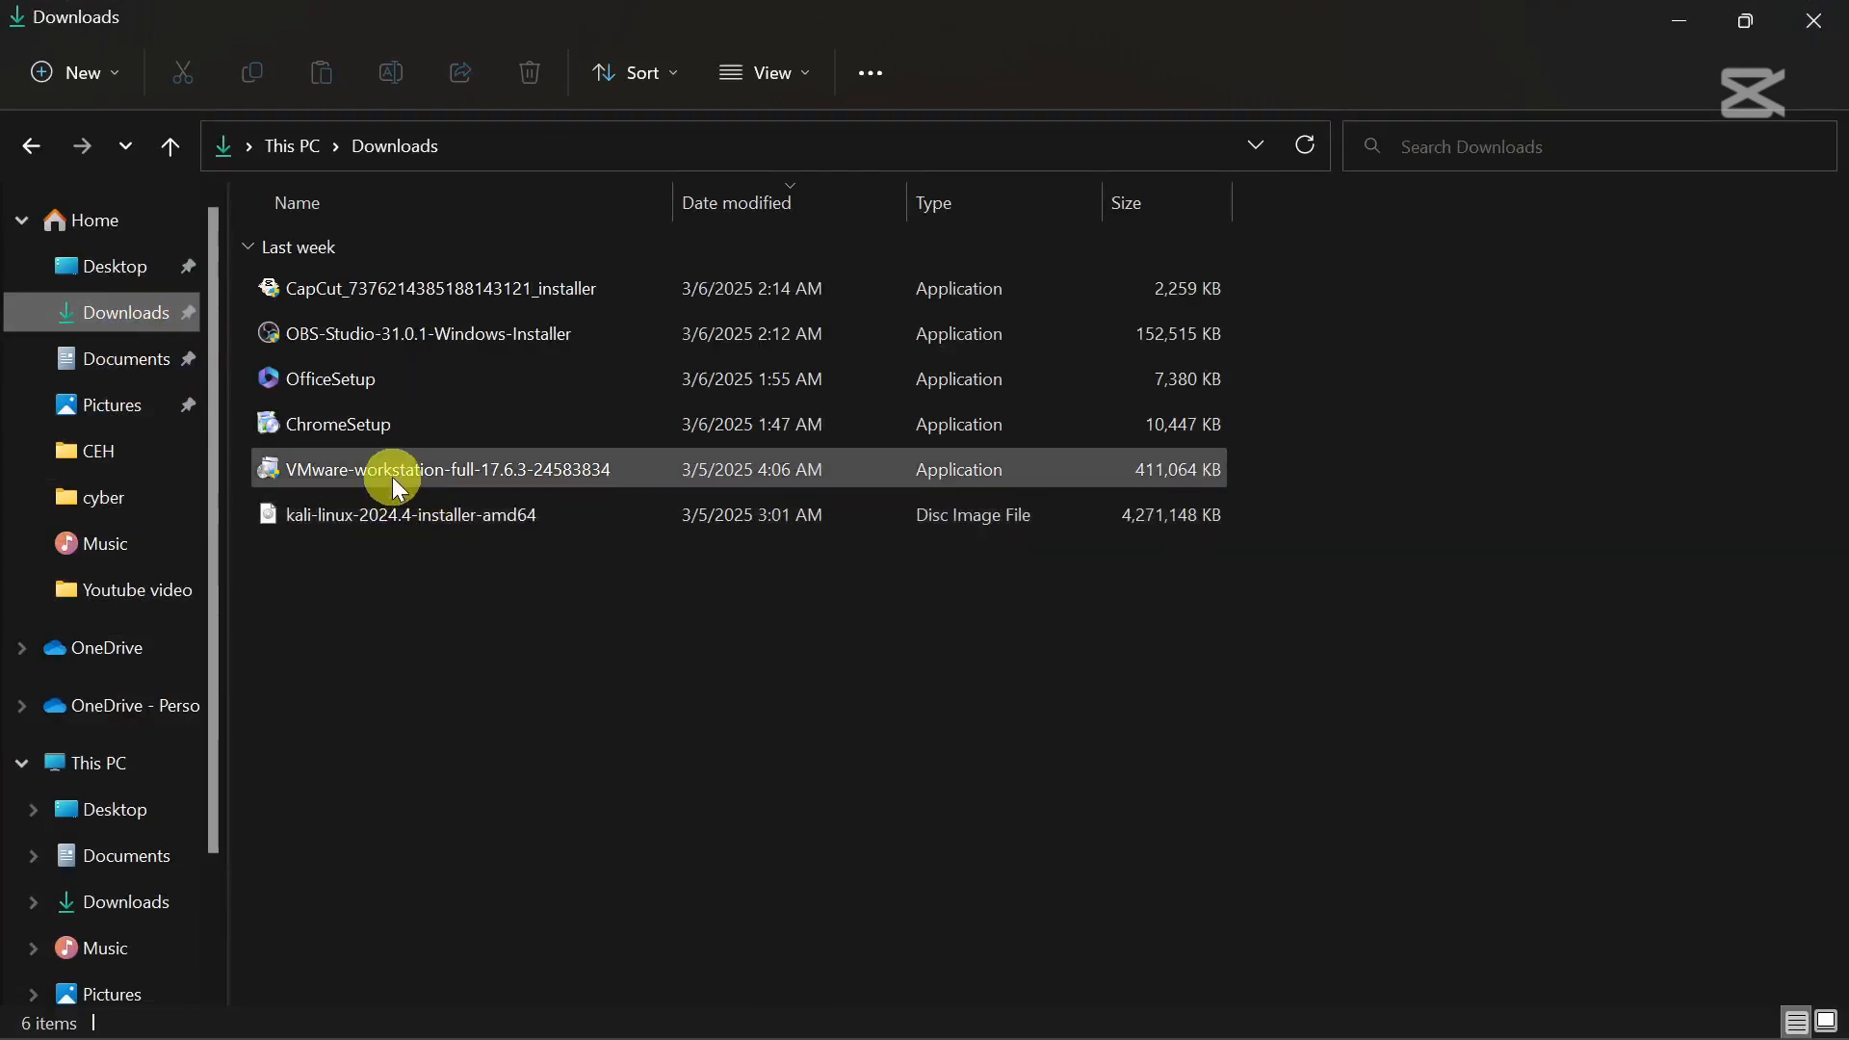
left_click(391, 475)
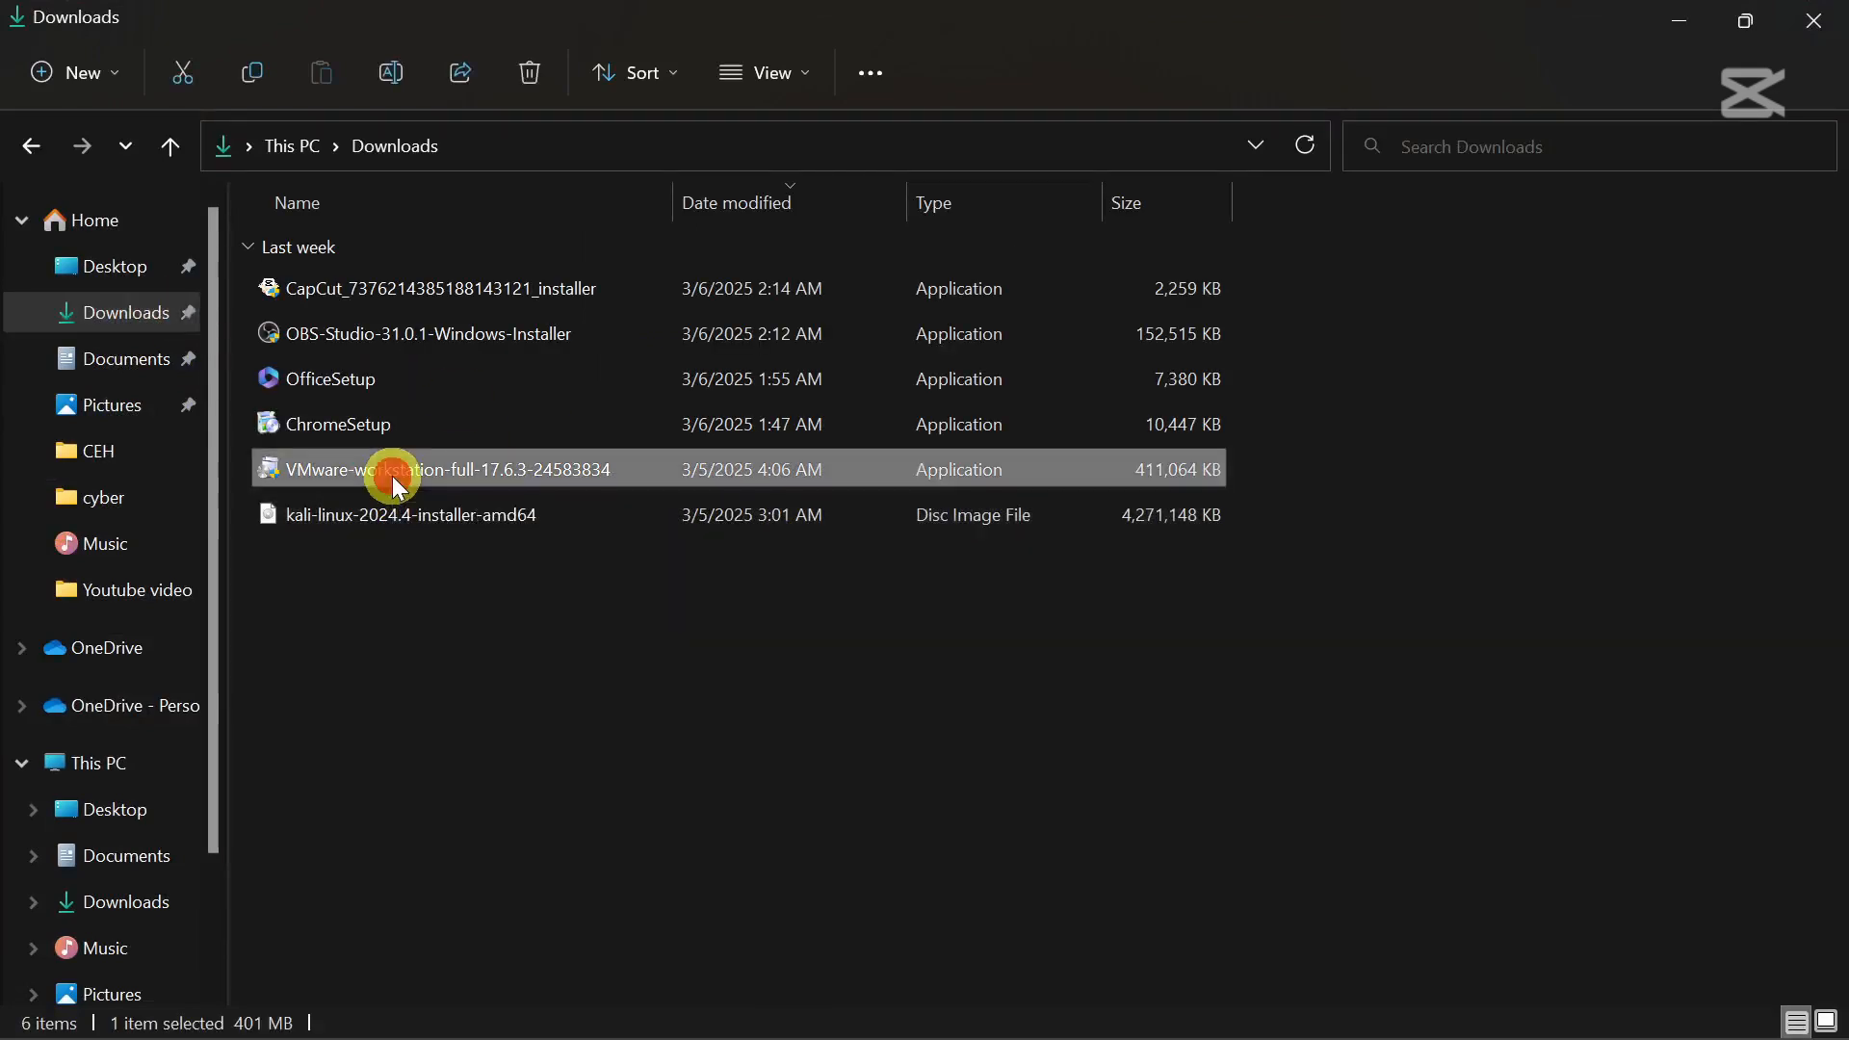
right_click(391, 475)
left_click(595, 576)
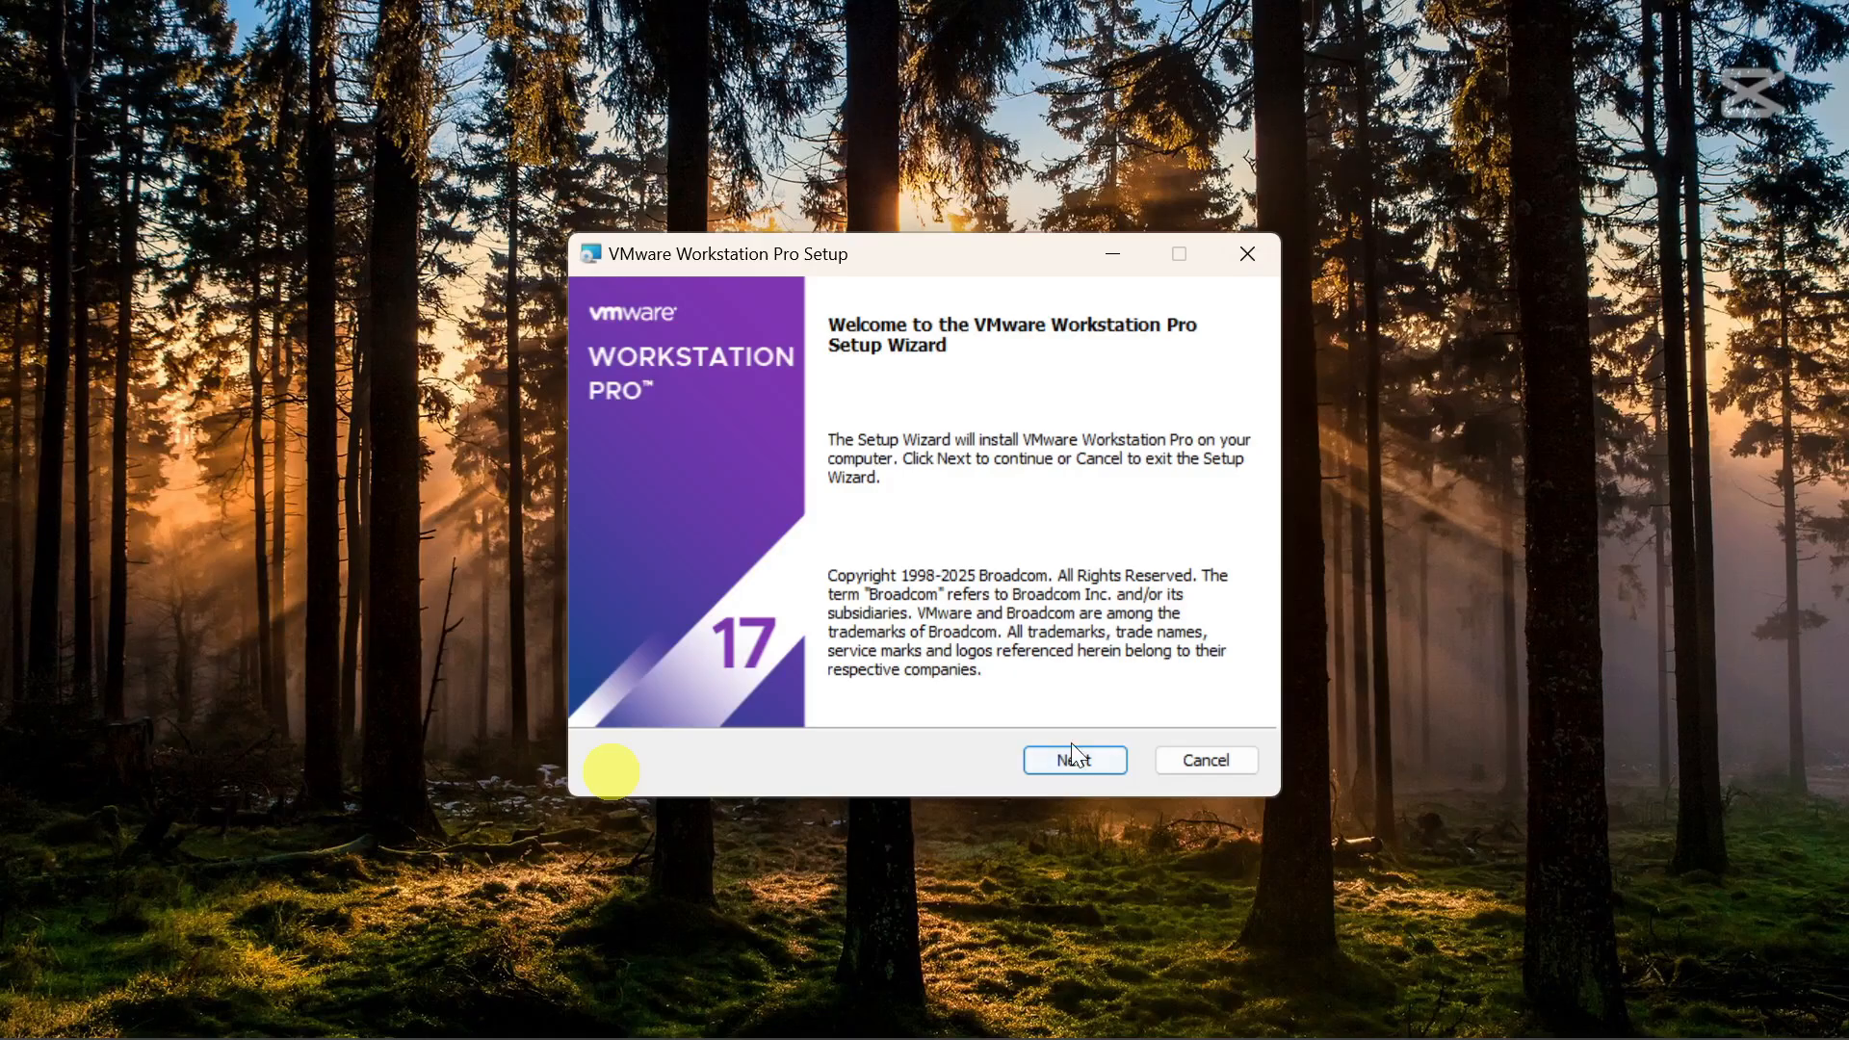
Install VMware Workstation Pro 17 with the license accepted and default location, experience and shortcut settings.
left_click(1071, 746)
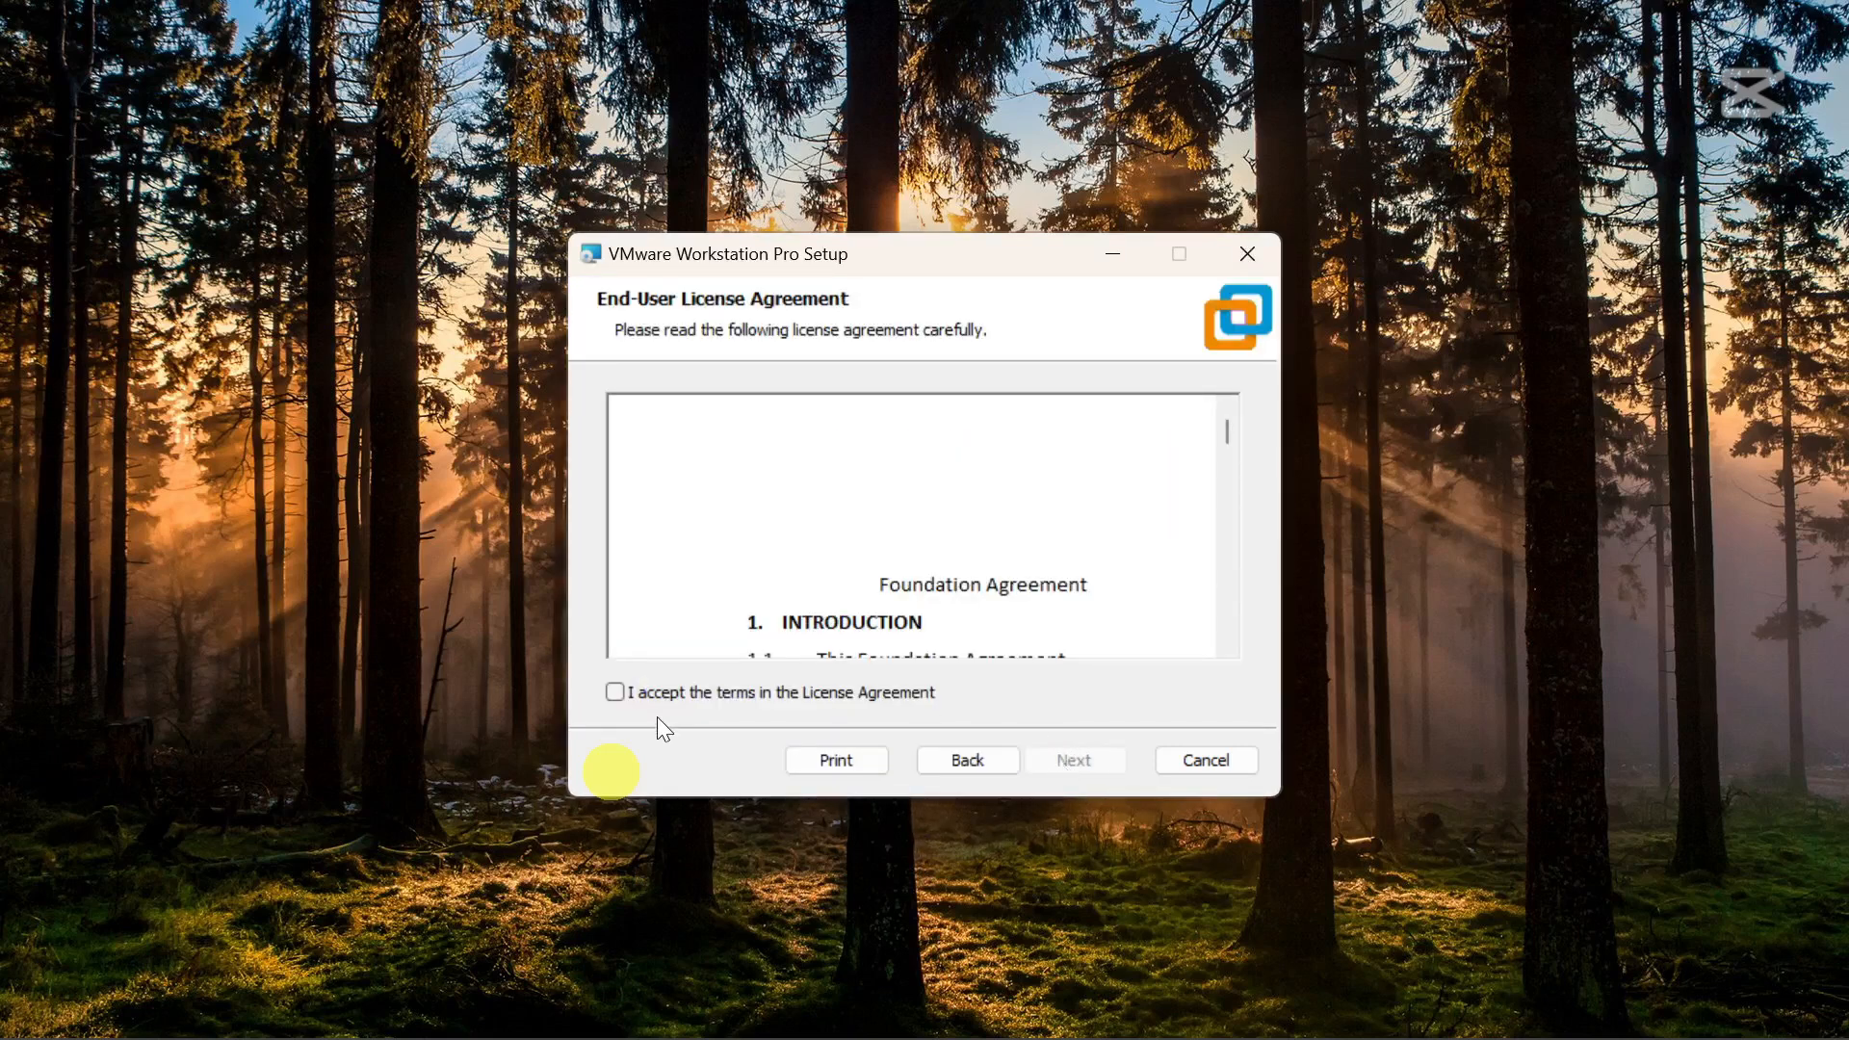
left_click(649, 694)
left_click(1077, 764)
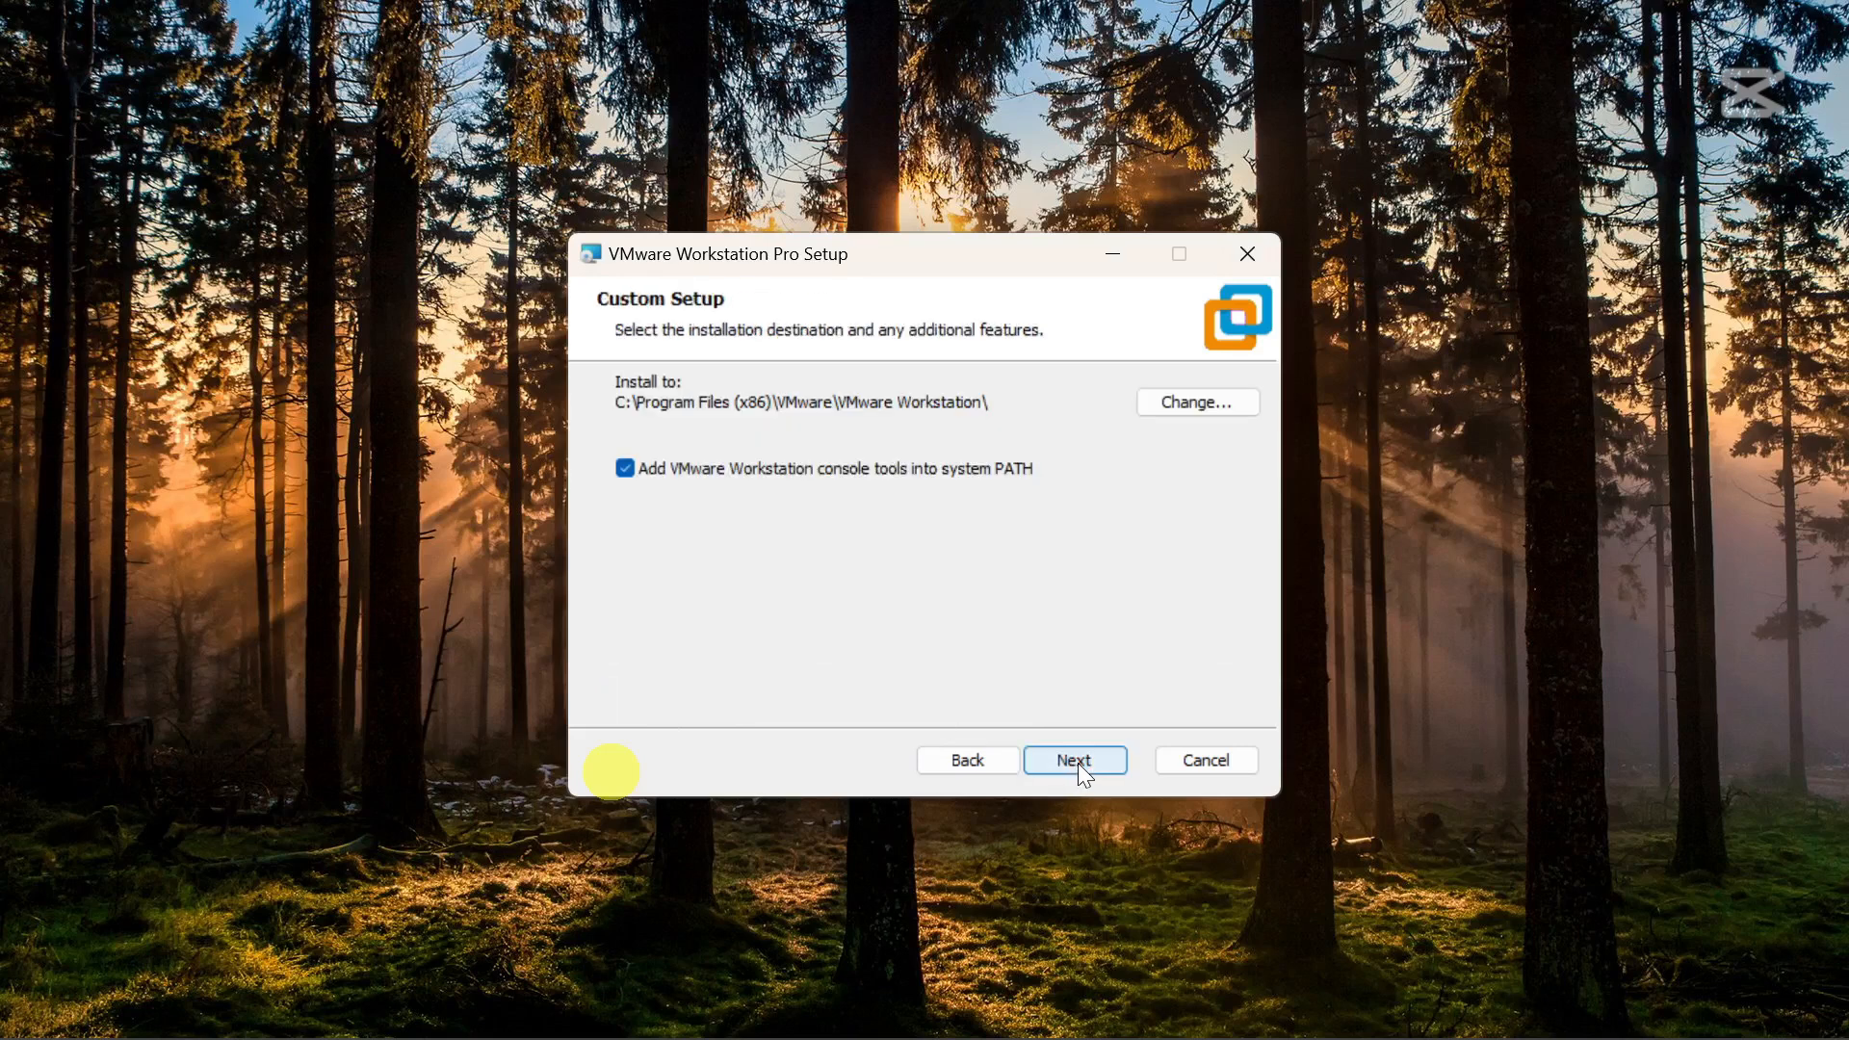
left_click(1079, 761)
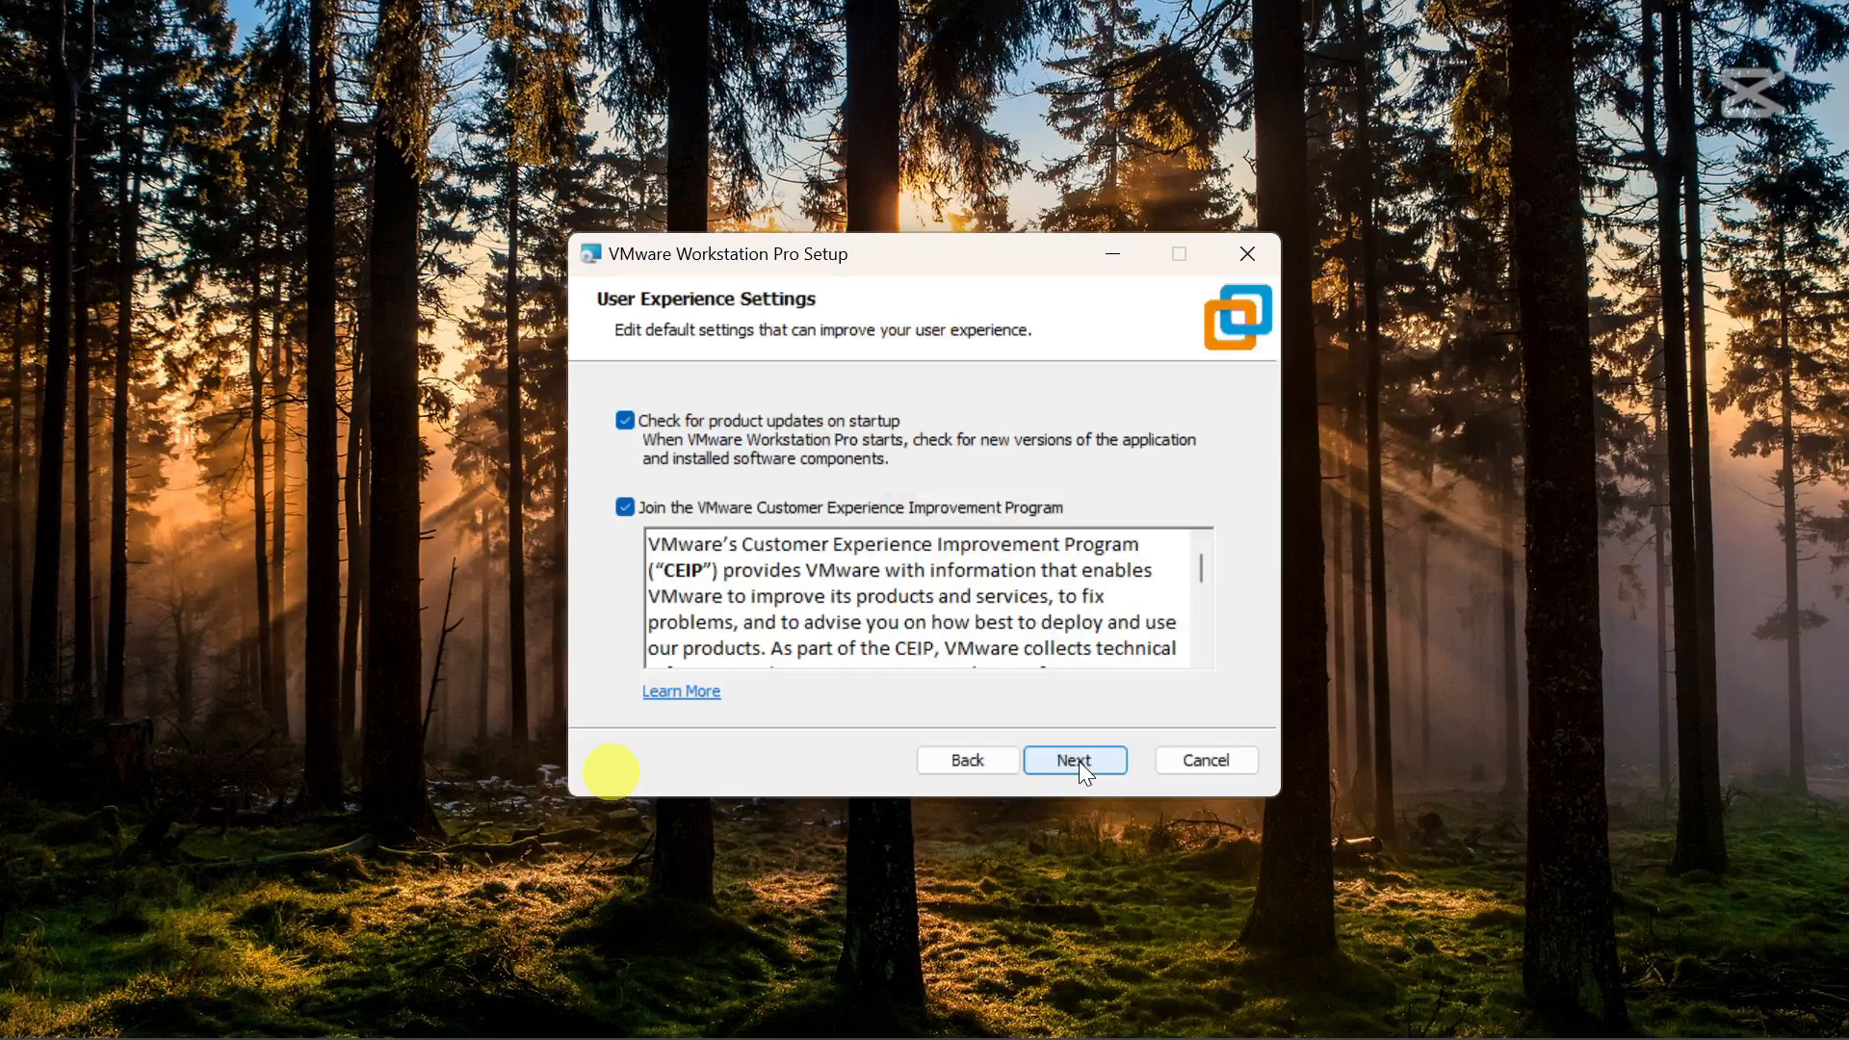
left_click(1078, 761)
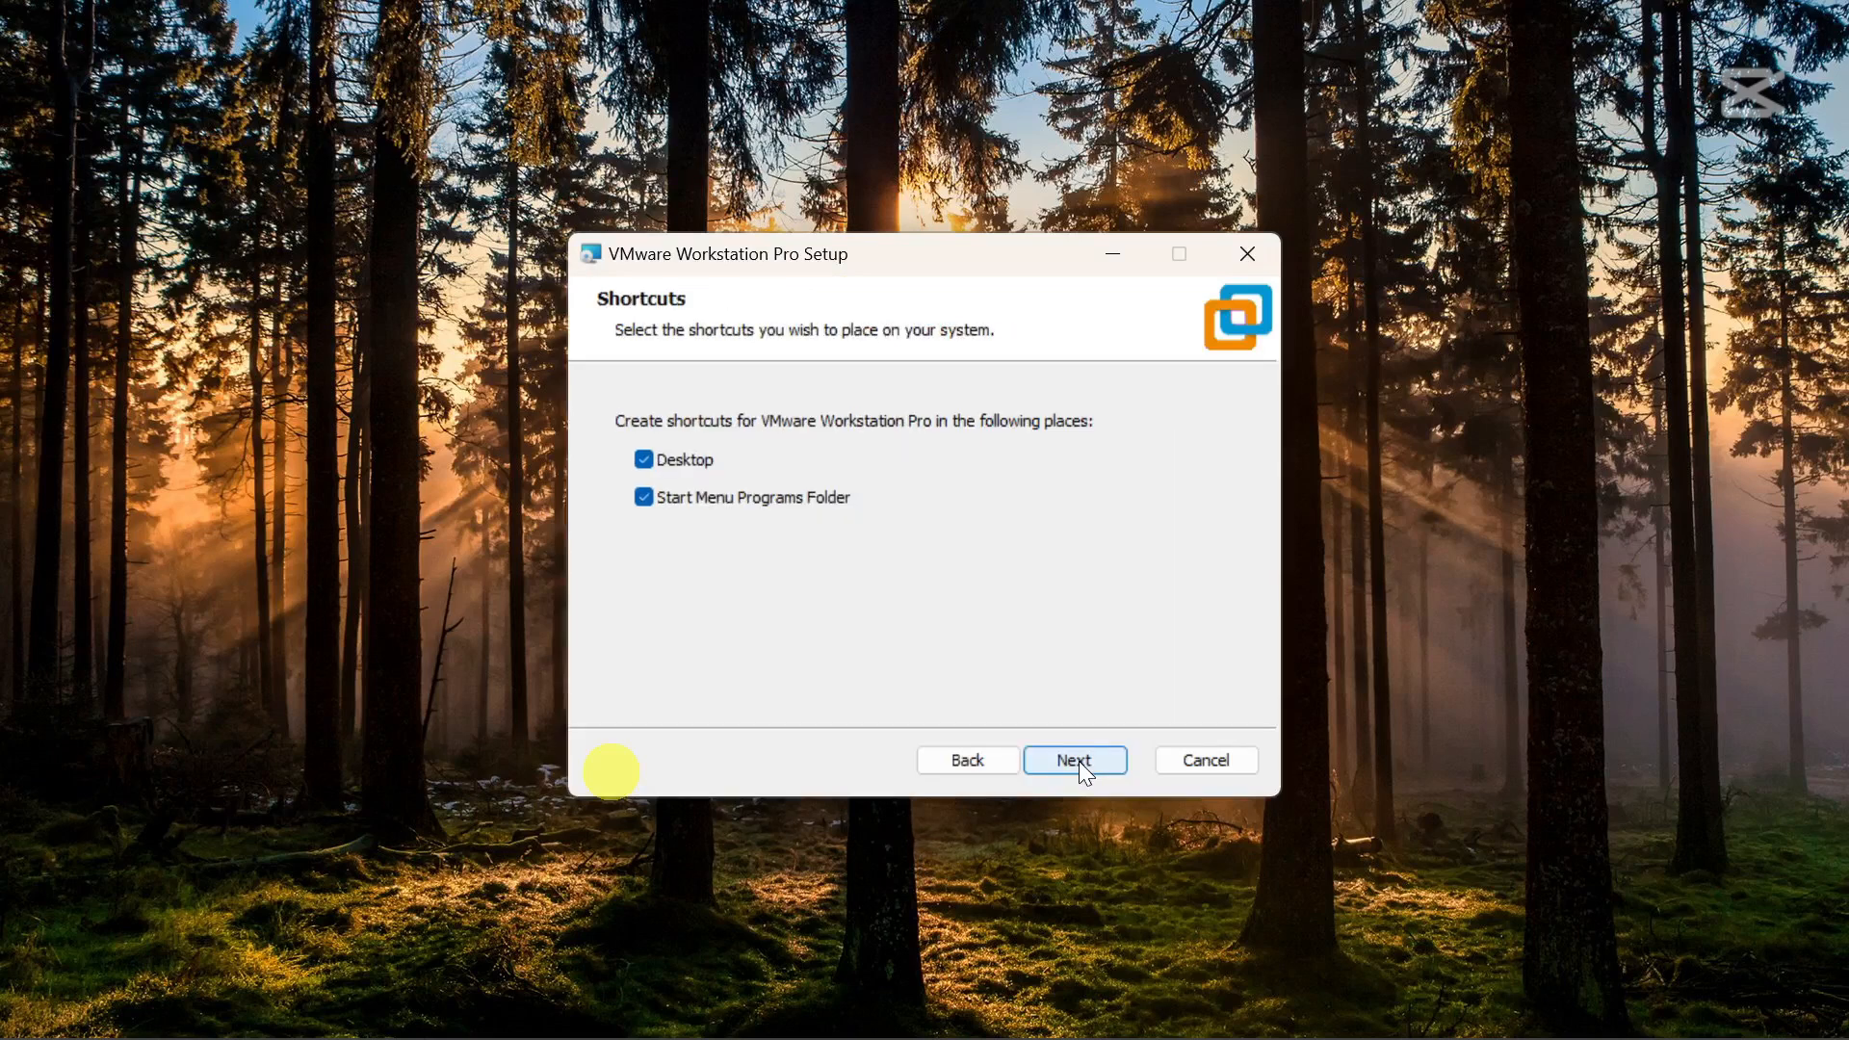
left_click(1079, 761)
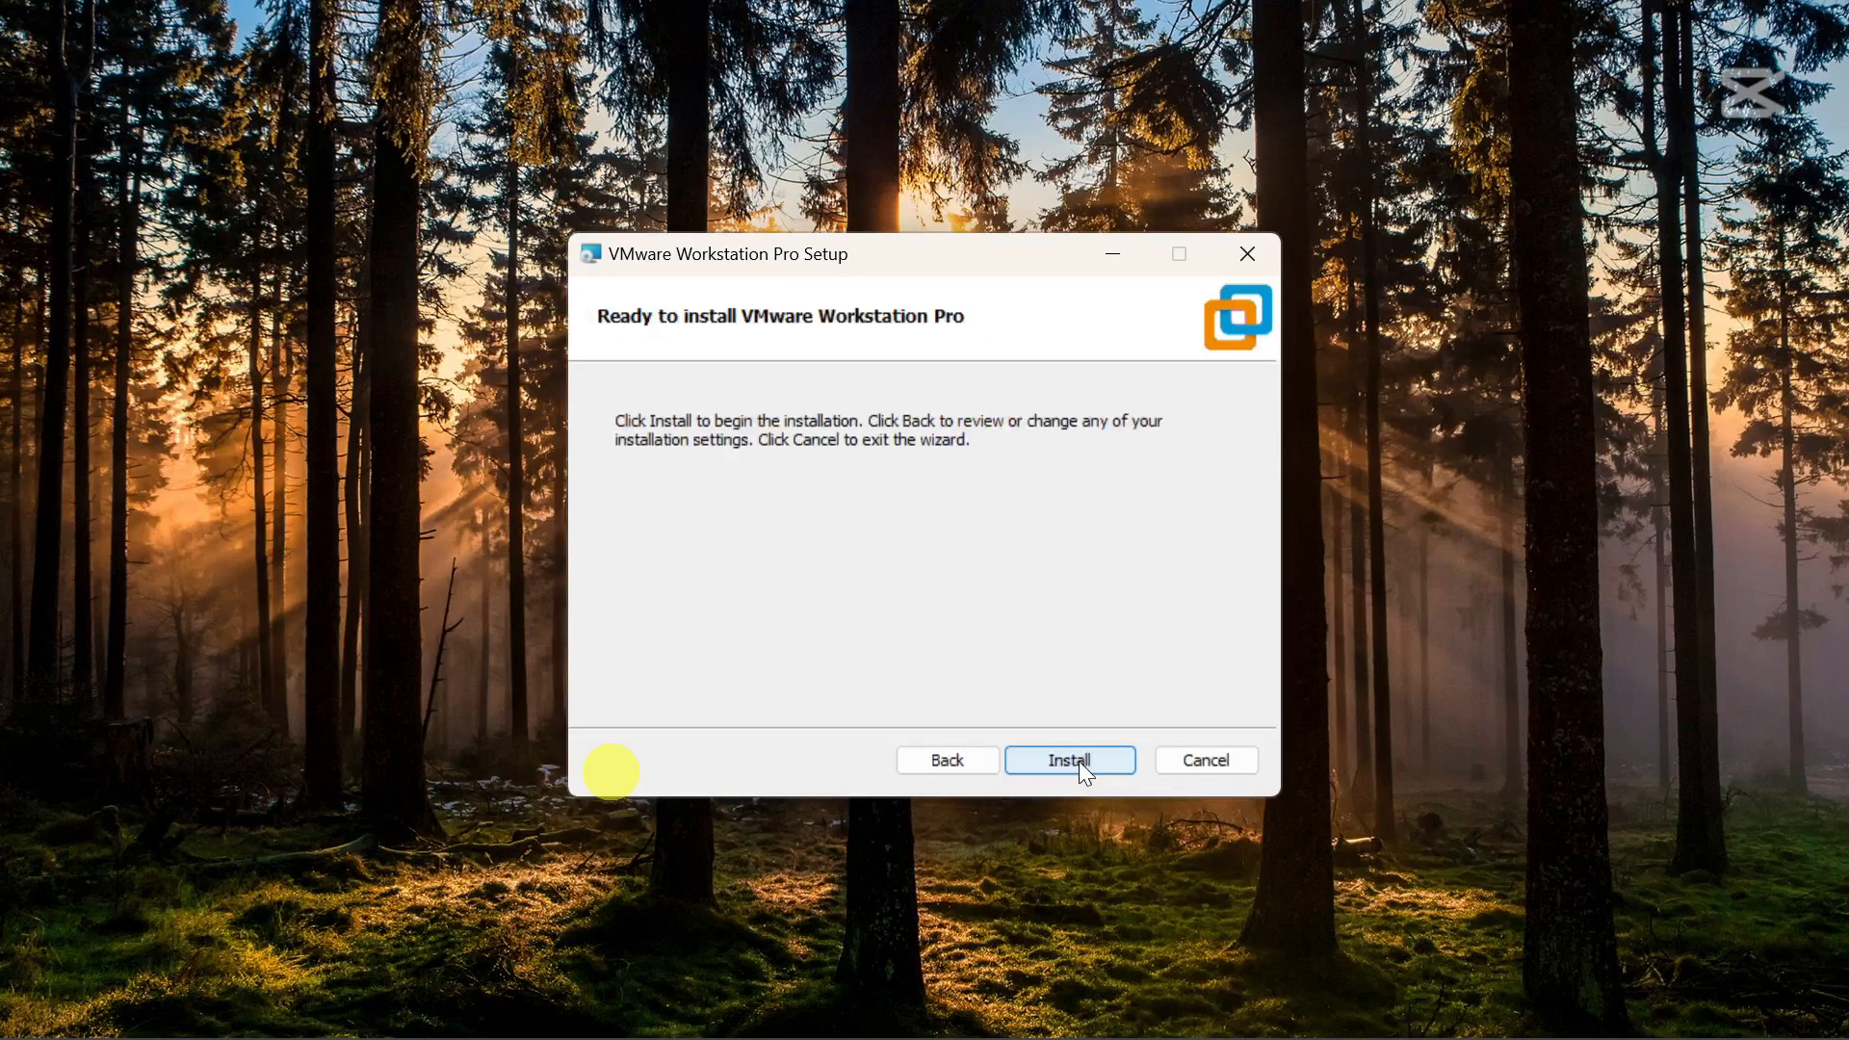
left_click(1070, 760)
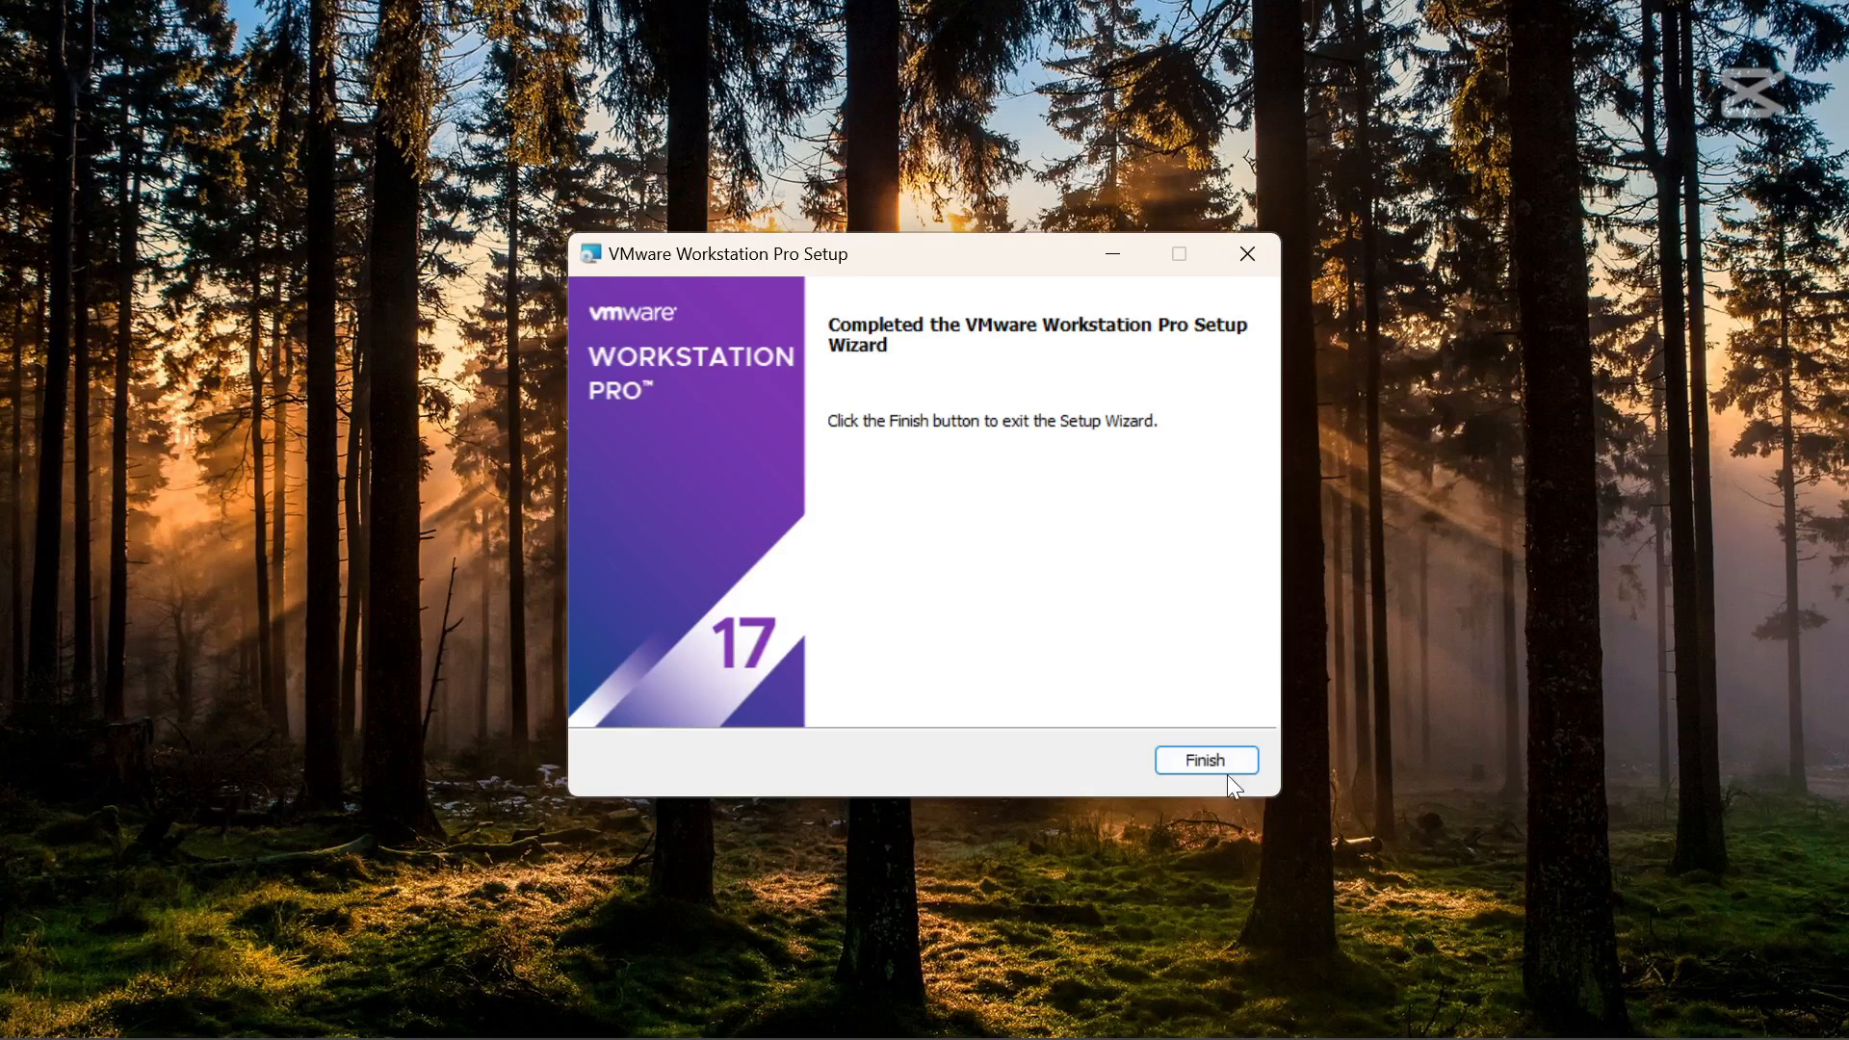
left_click(1218, 760)
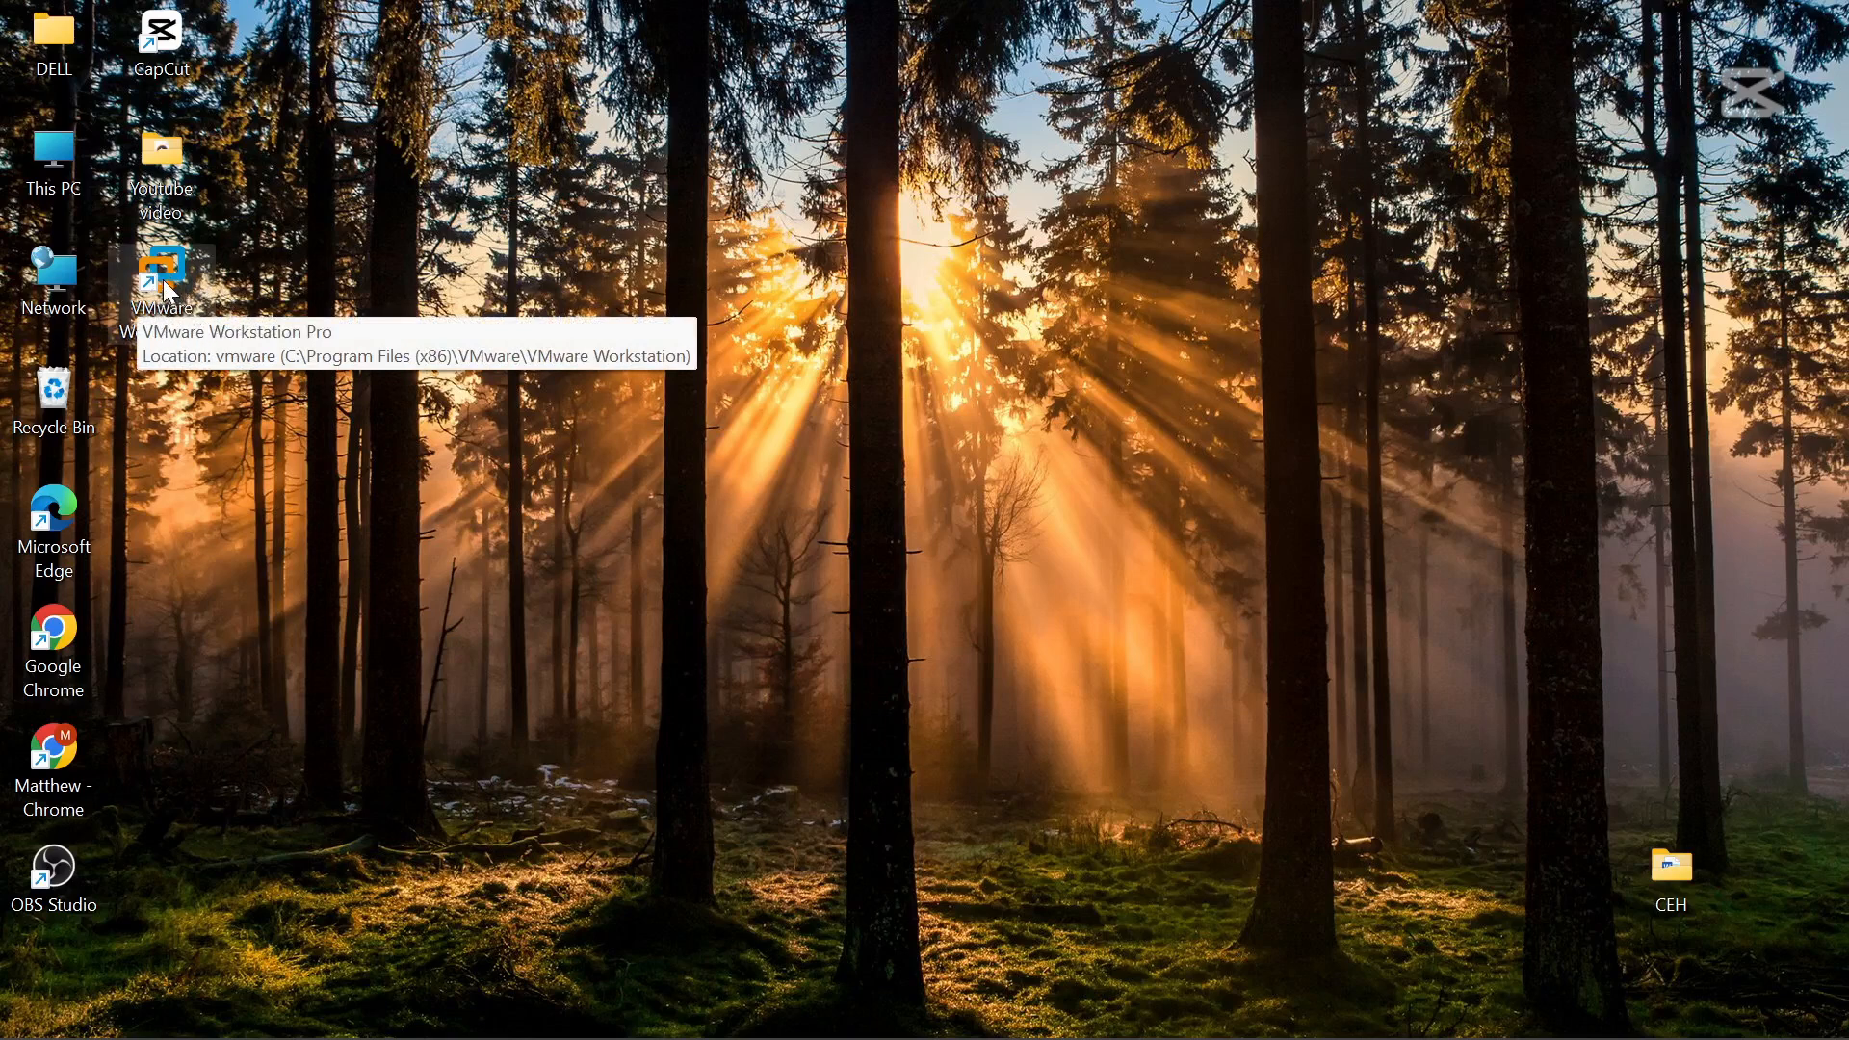
Launch VMware Workstation Pro from its desktop shortcut and start creating a new virtual machine.
double_click(166, 284)
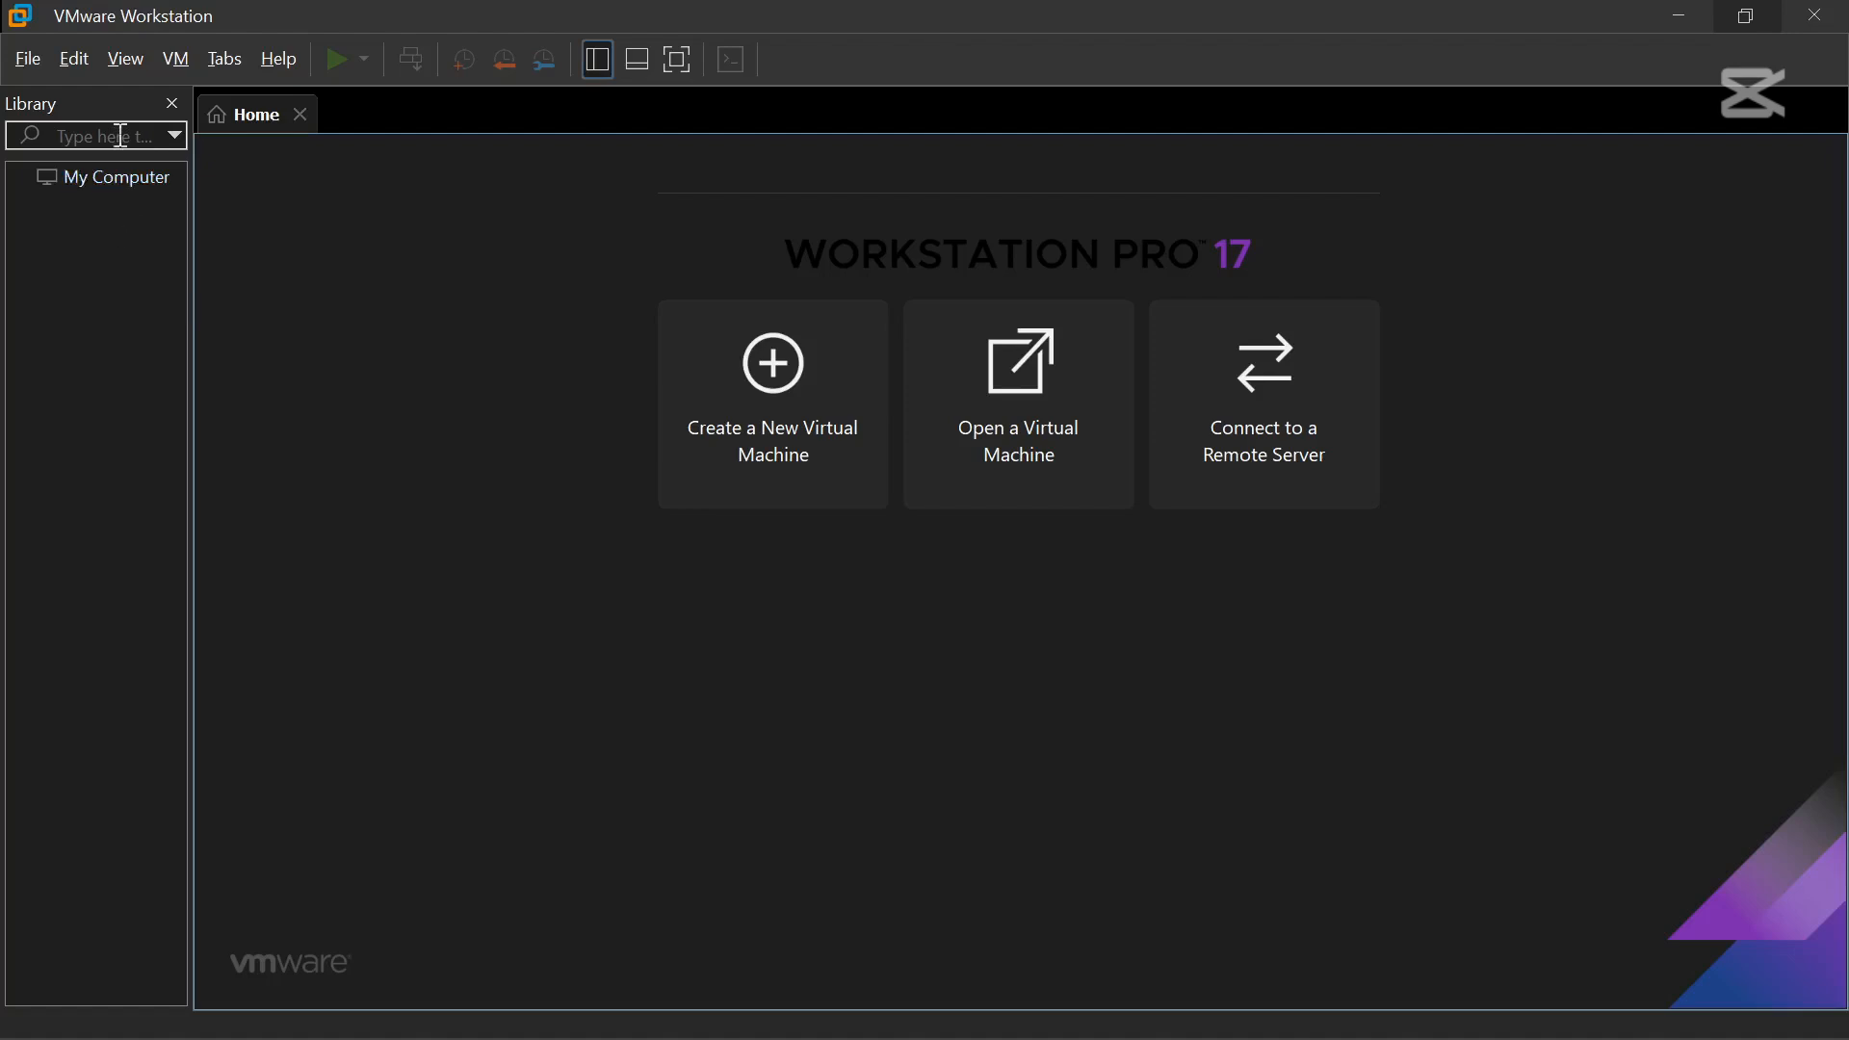
left_click(1679, 15)
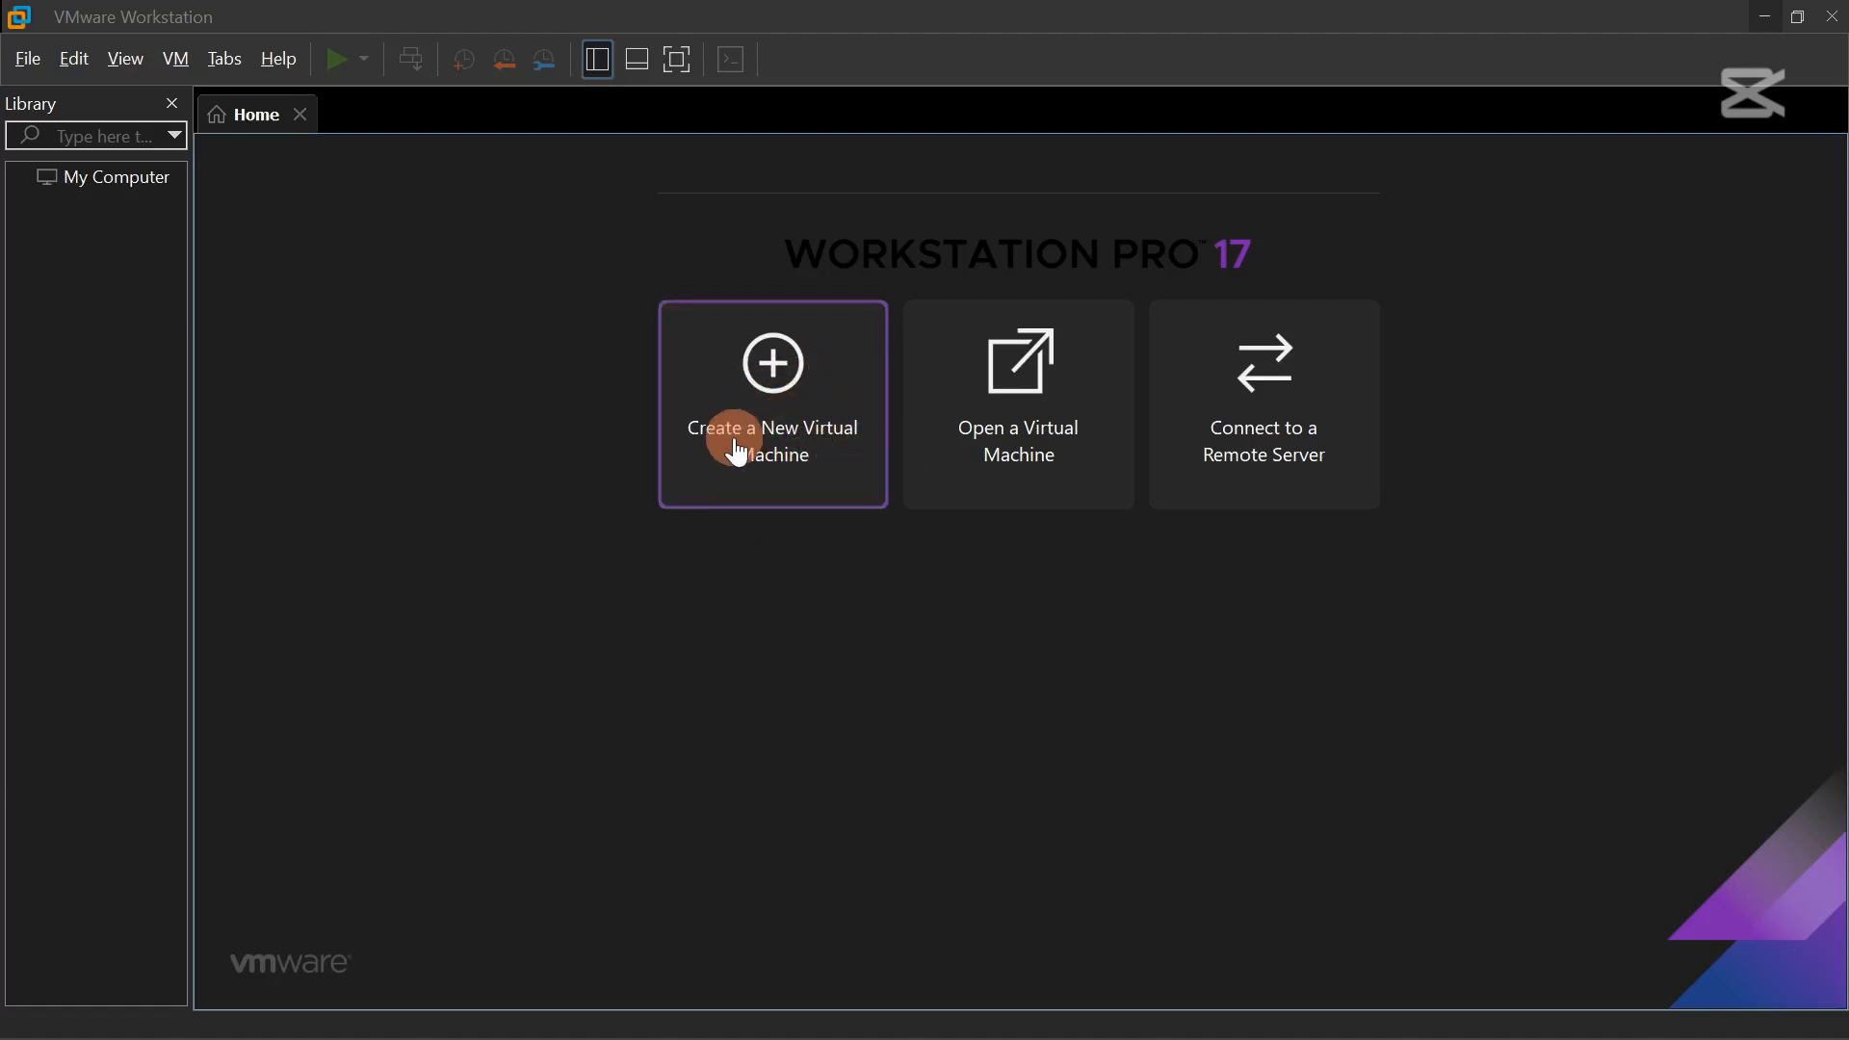
left_click(31, 56)
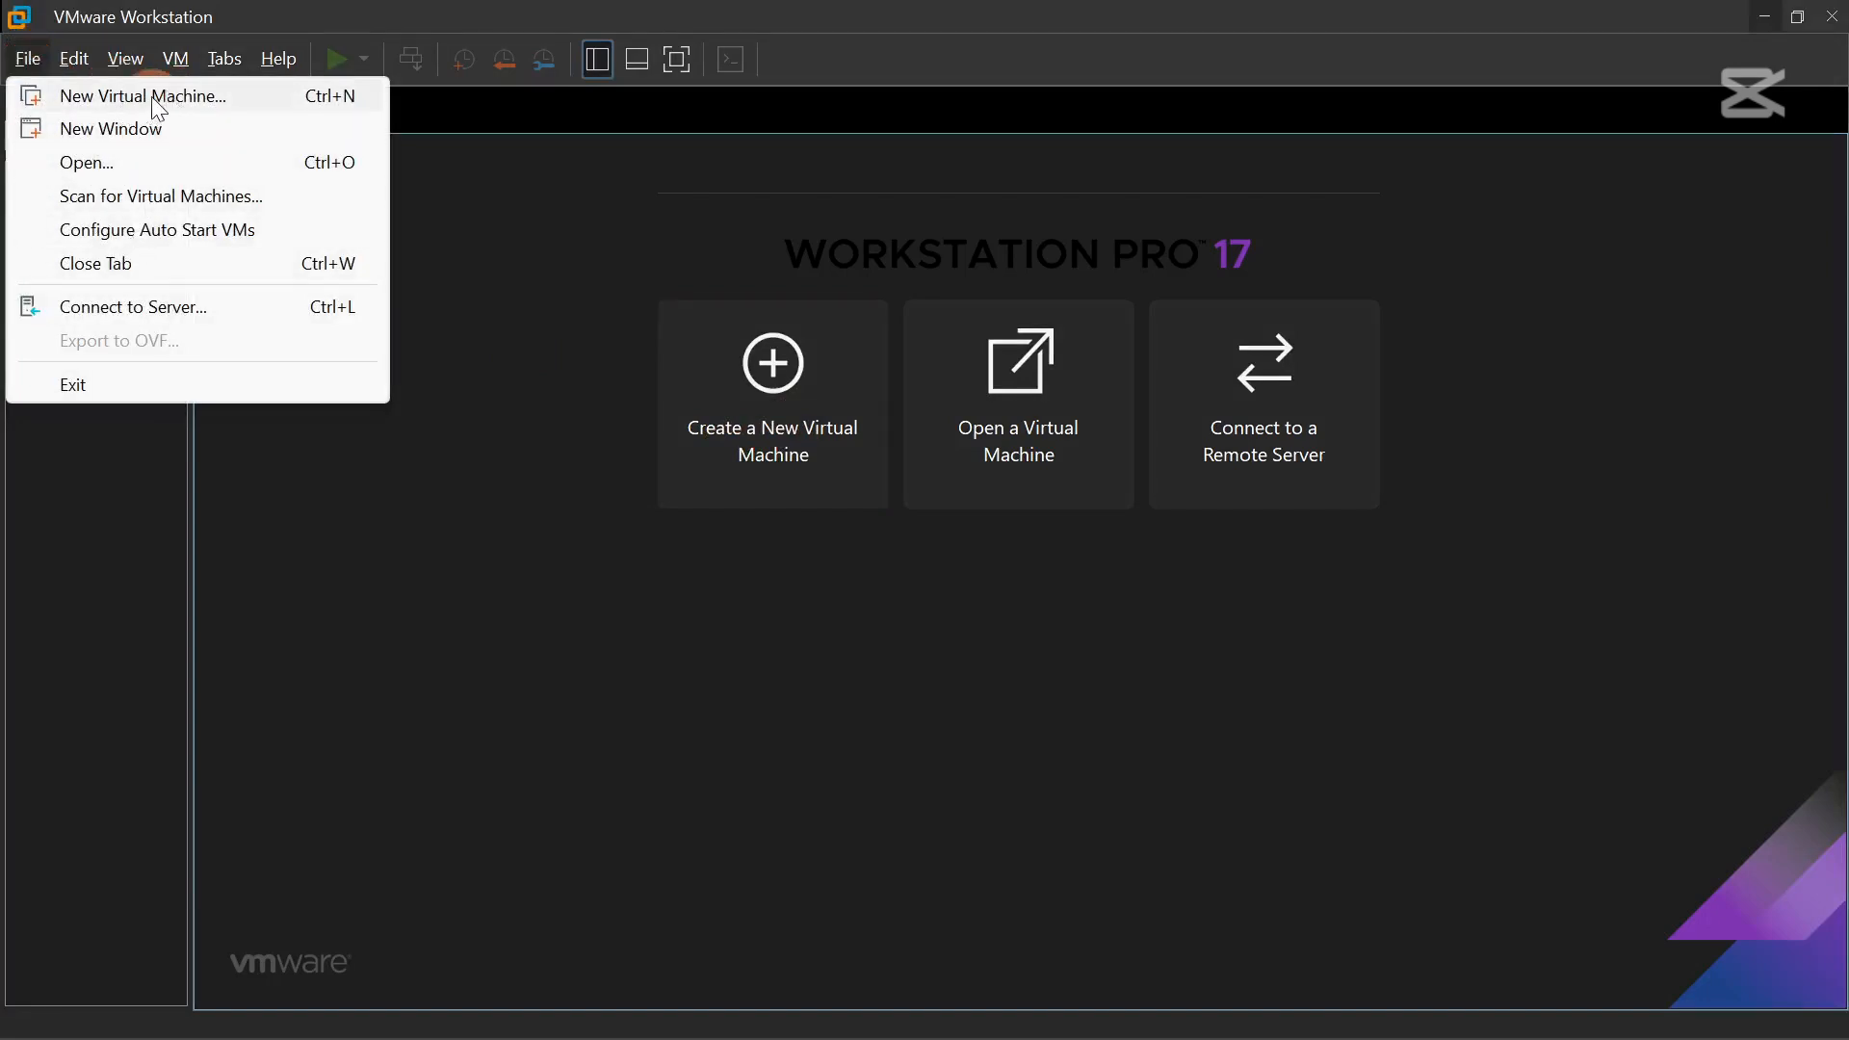
left_click(543, 576)
left_click(768, 493)
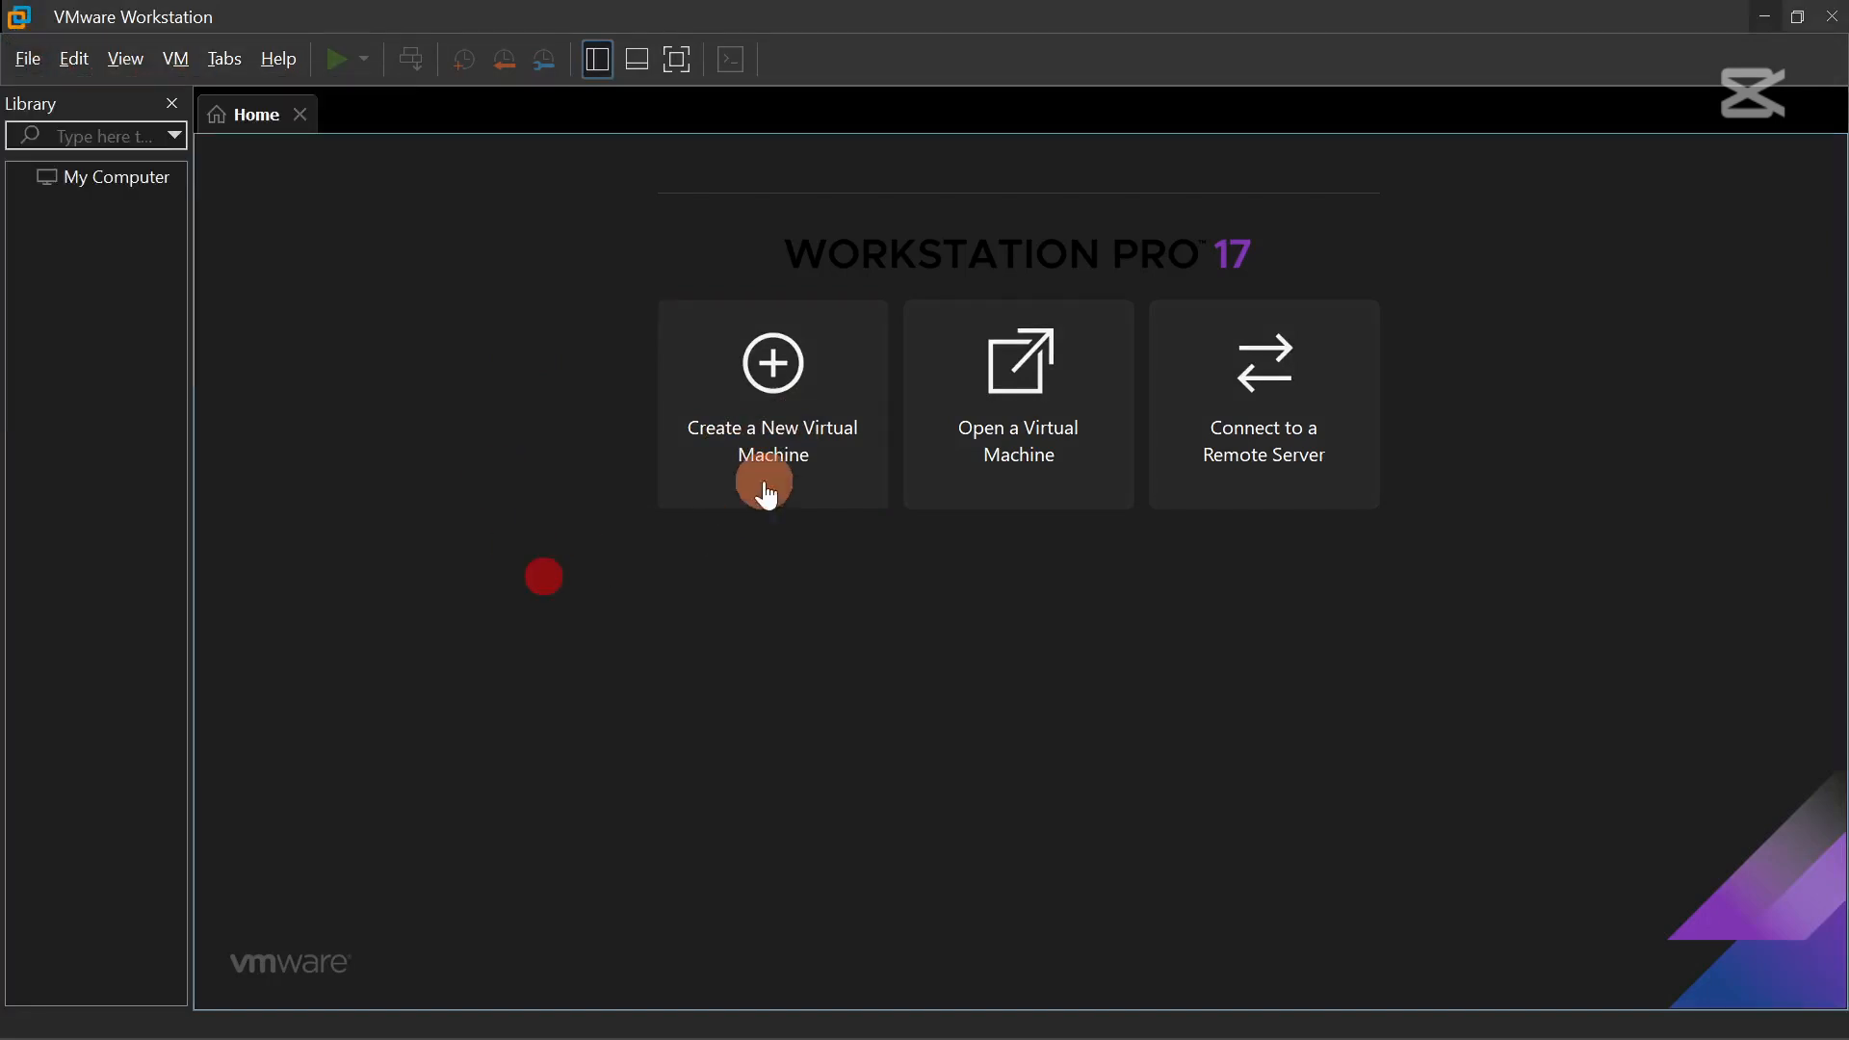
left_click(790, 432)
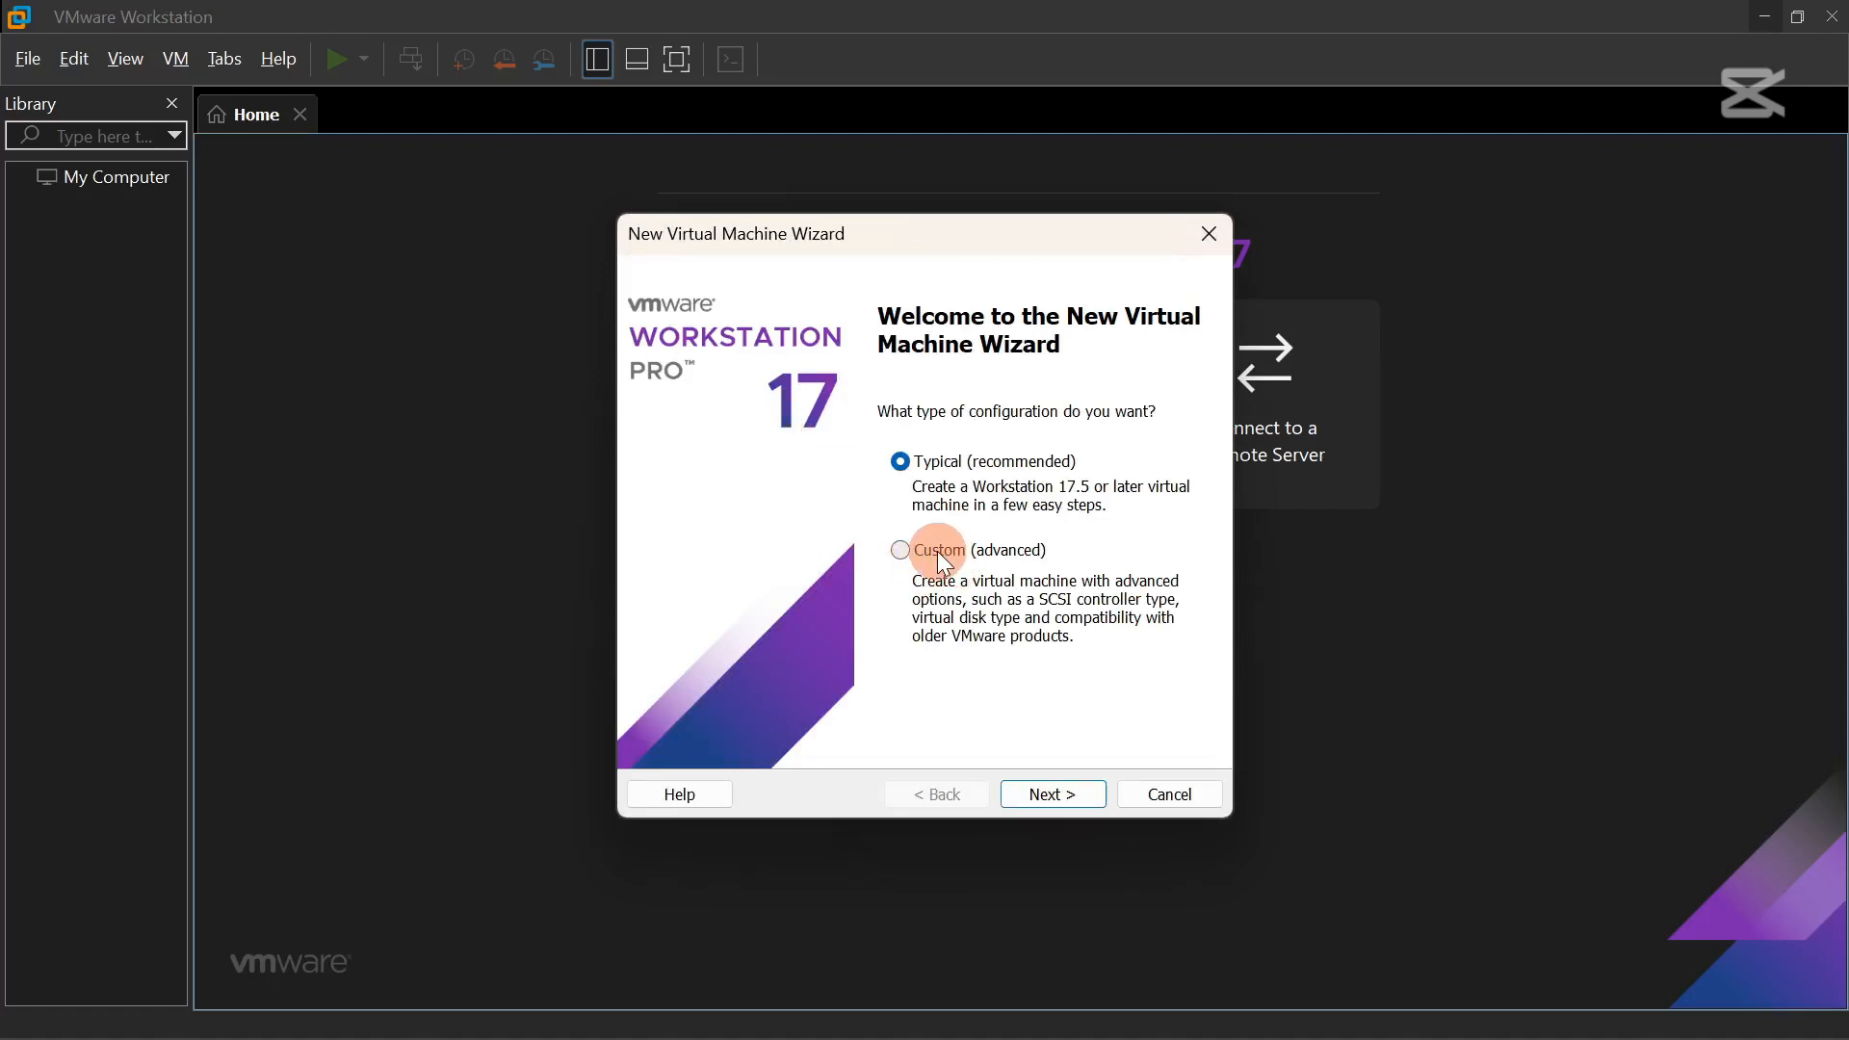
Choose a Custom (advanced) configuration with the default hardware compatibility.
left_click(942, 557)
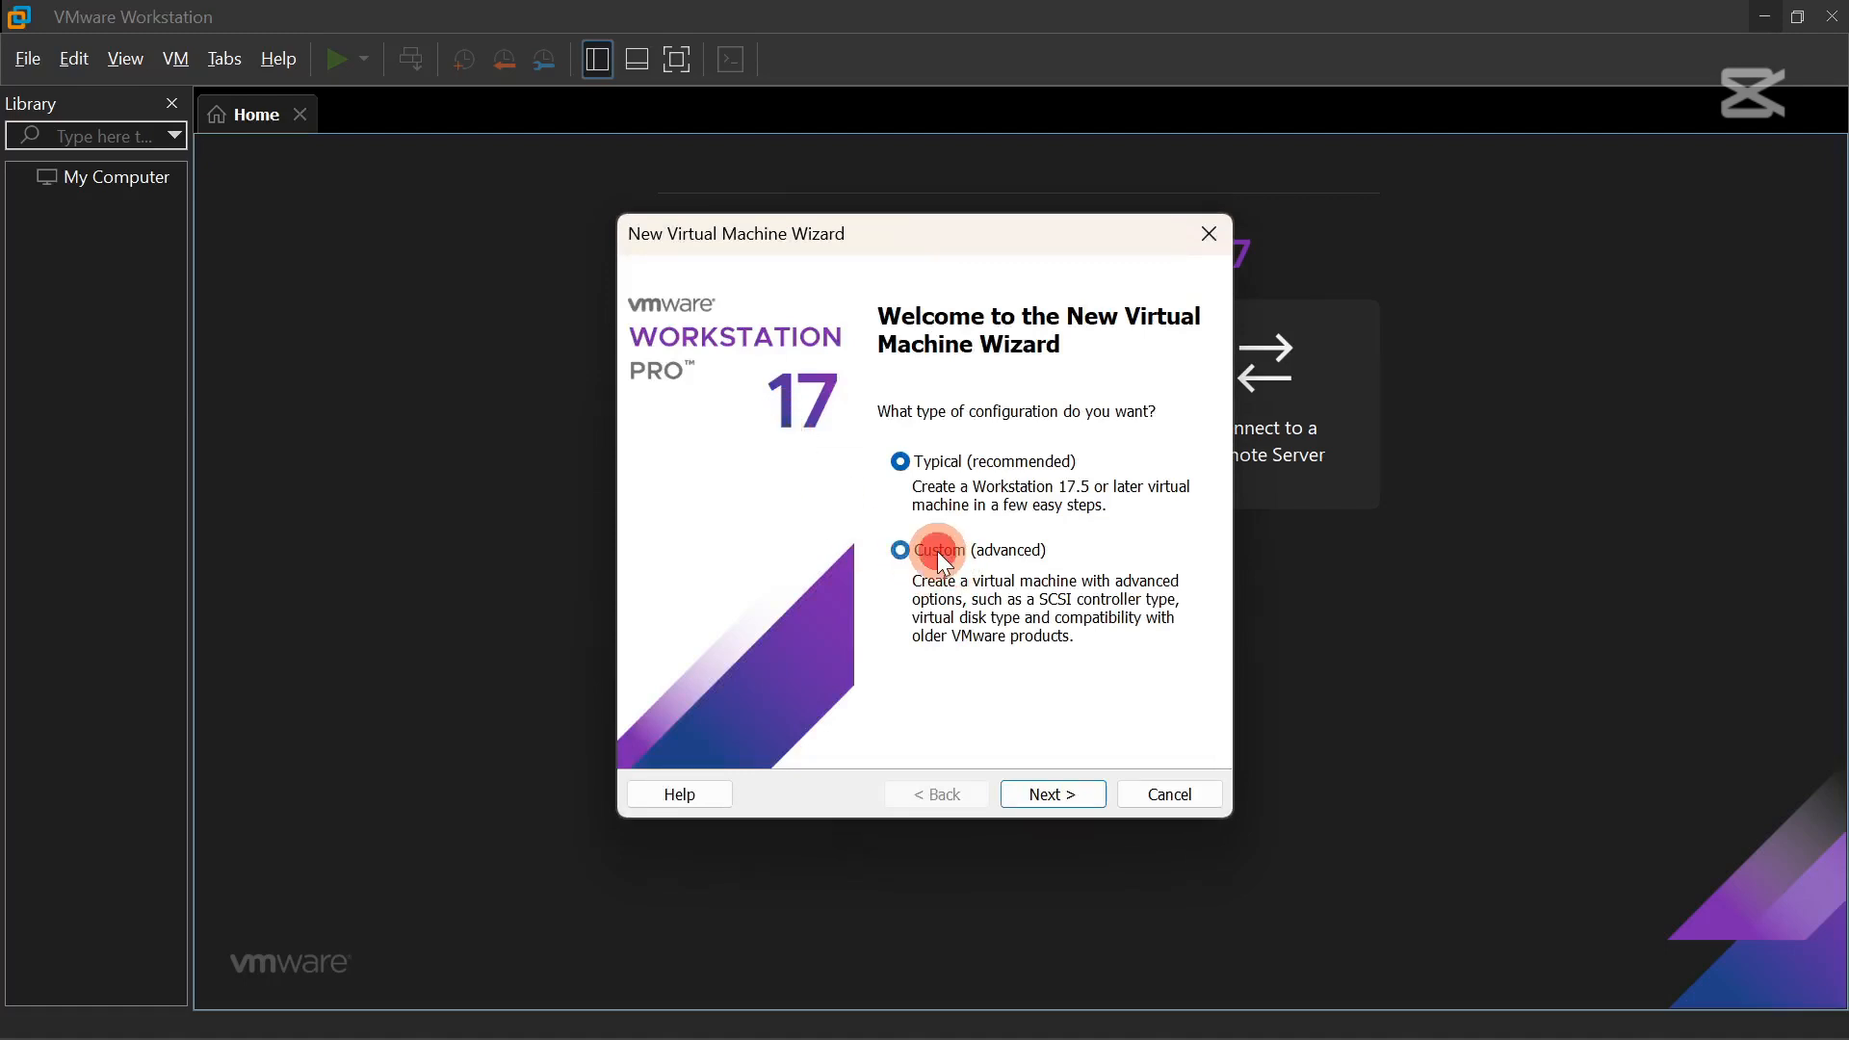
left_click(1064, 793)
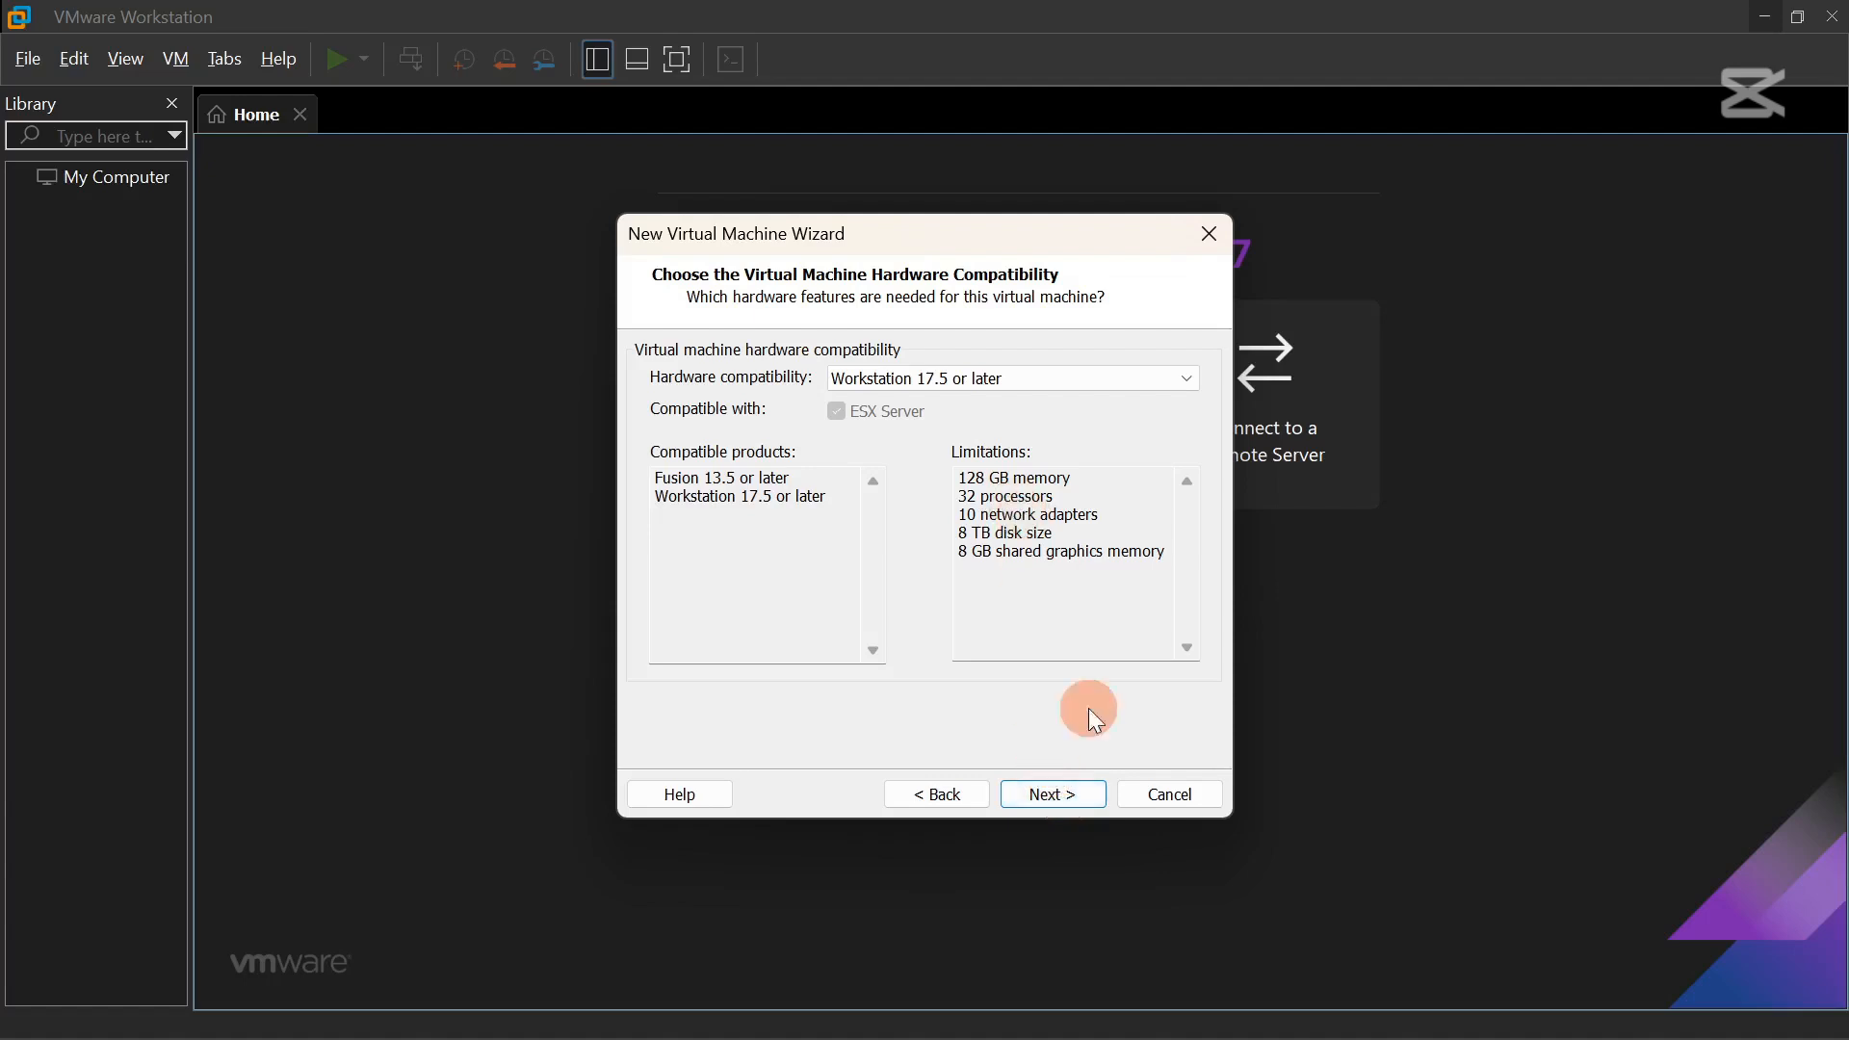
left_click(1075, 795)
left_click(710, 557)
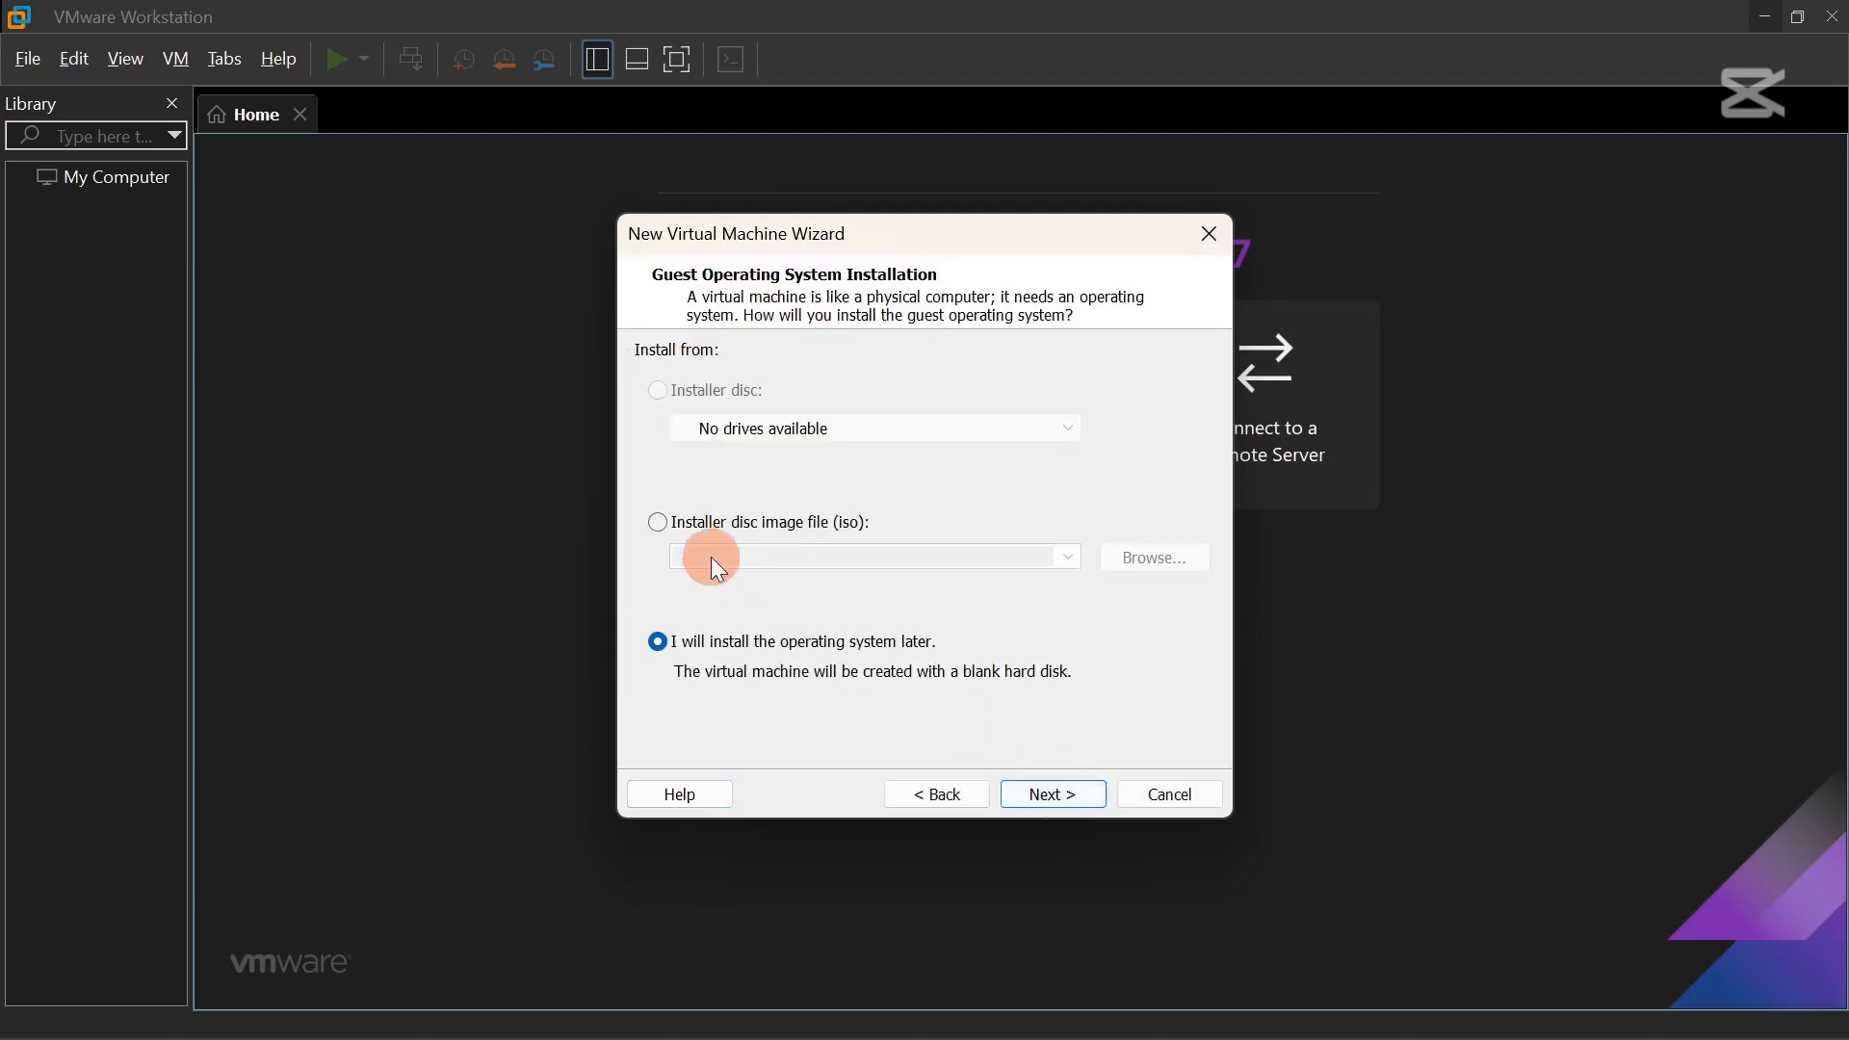
Use the kali-linux-2024.4-installer-amd64 ISO as the installer disc image.
left_click(661, 523)
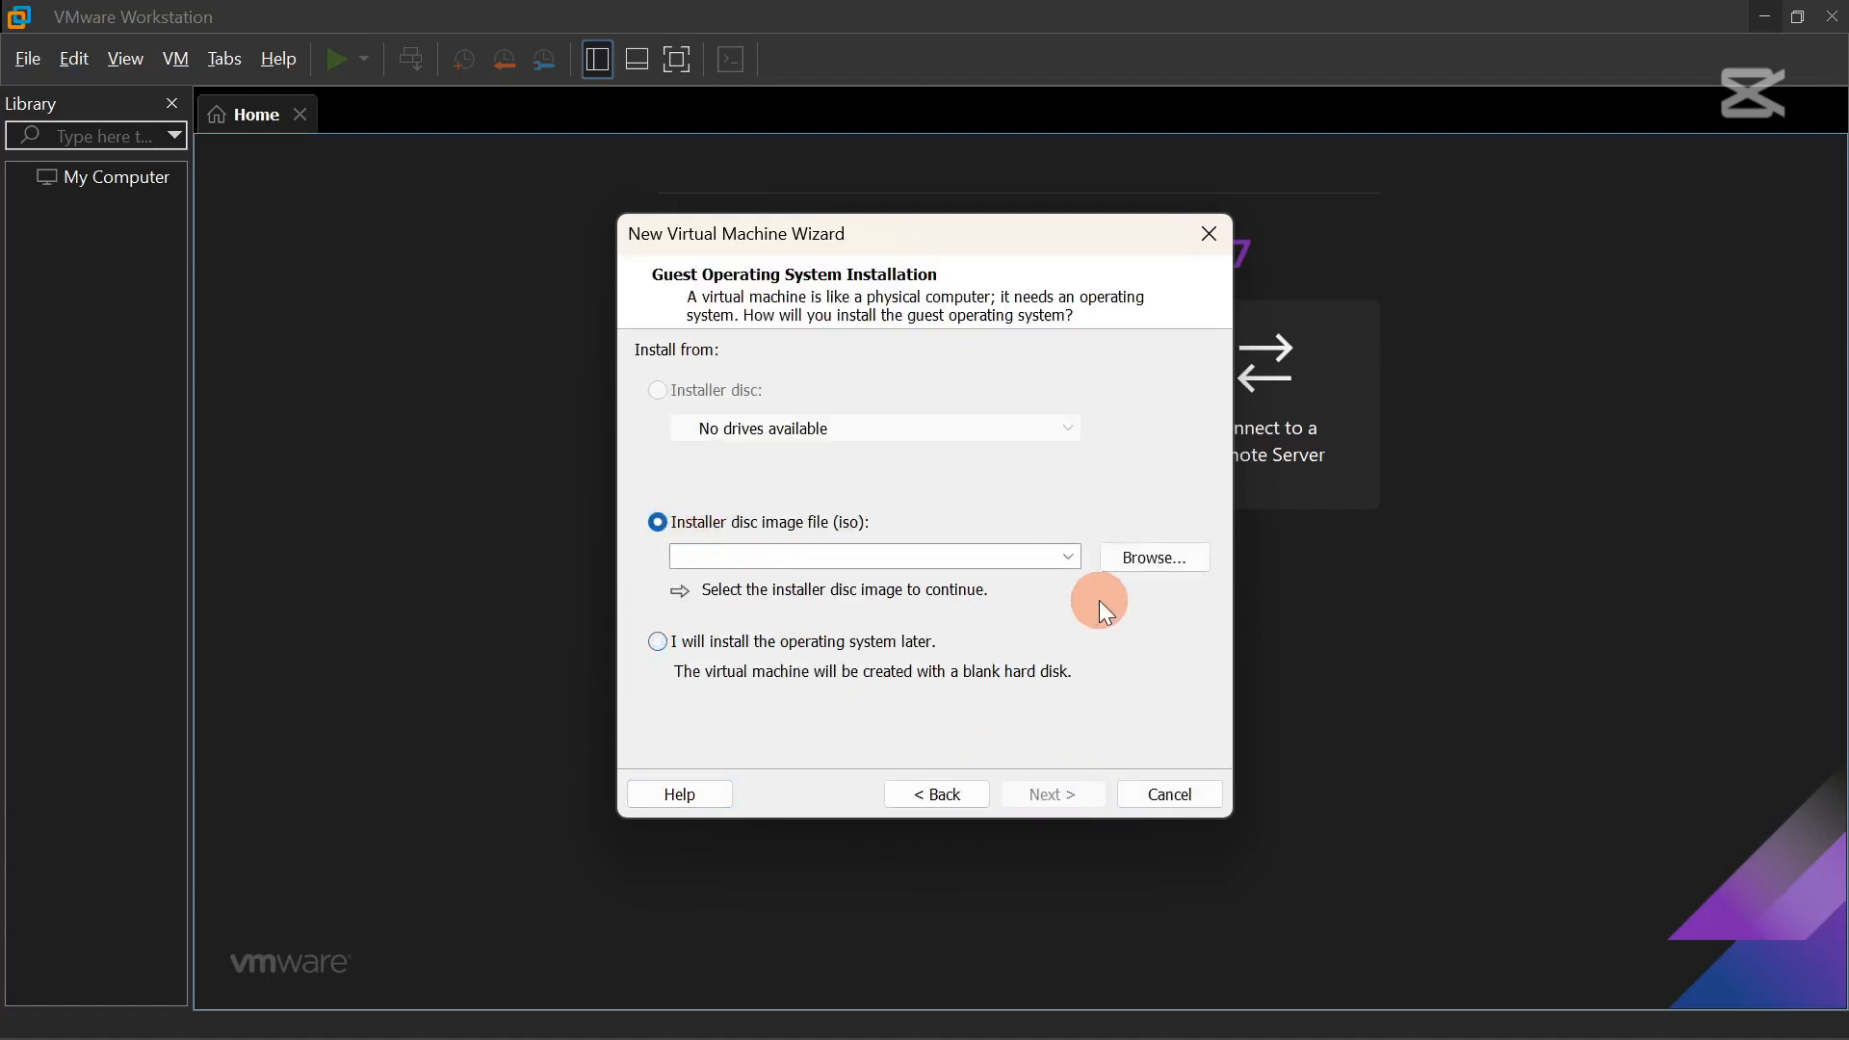
left_click(1141, 559)
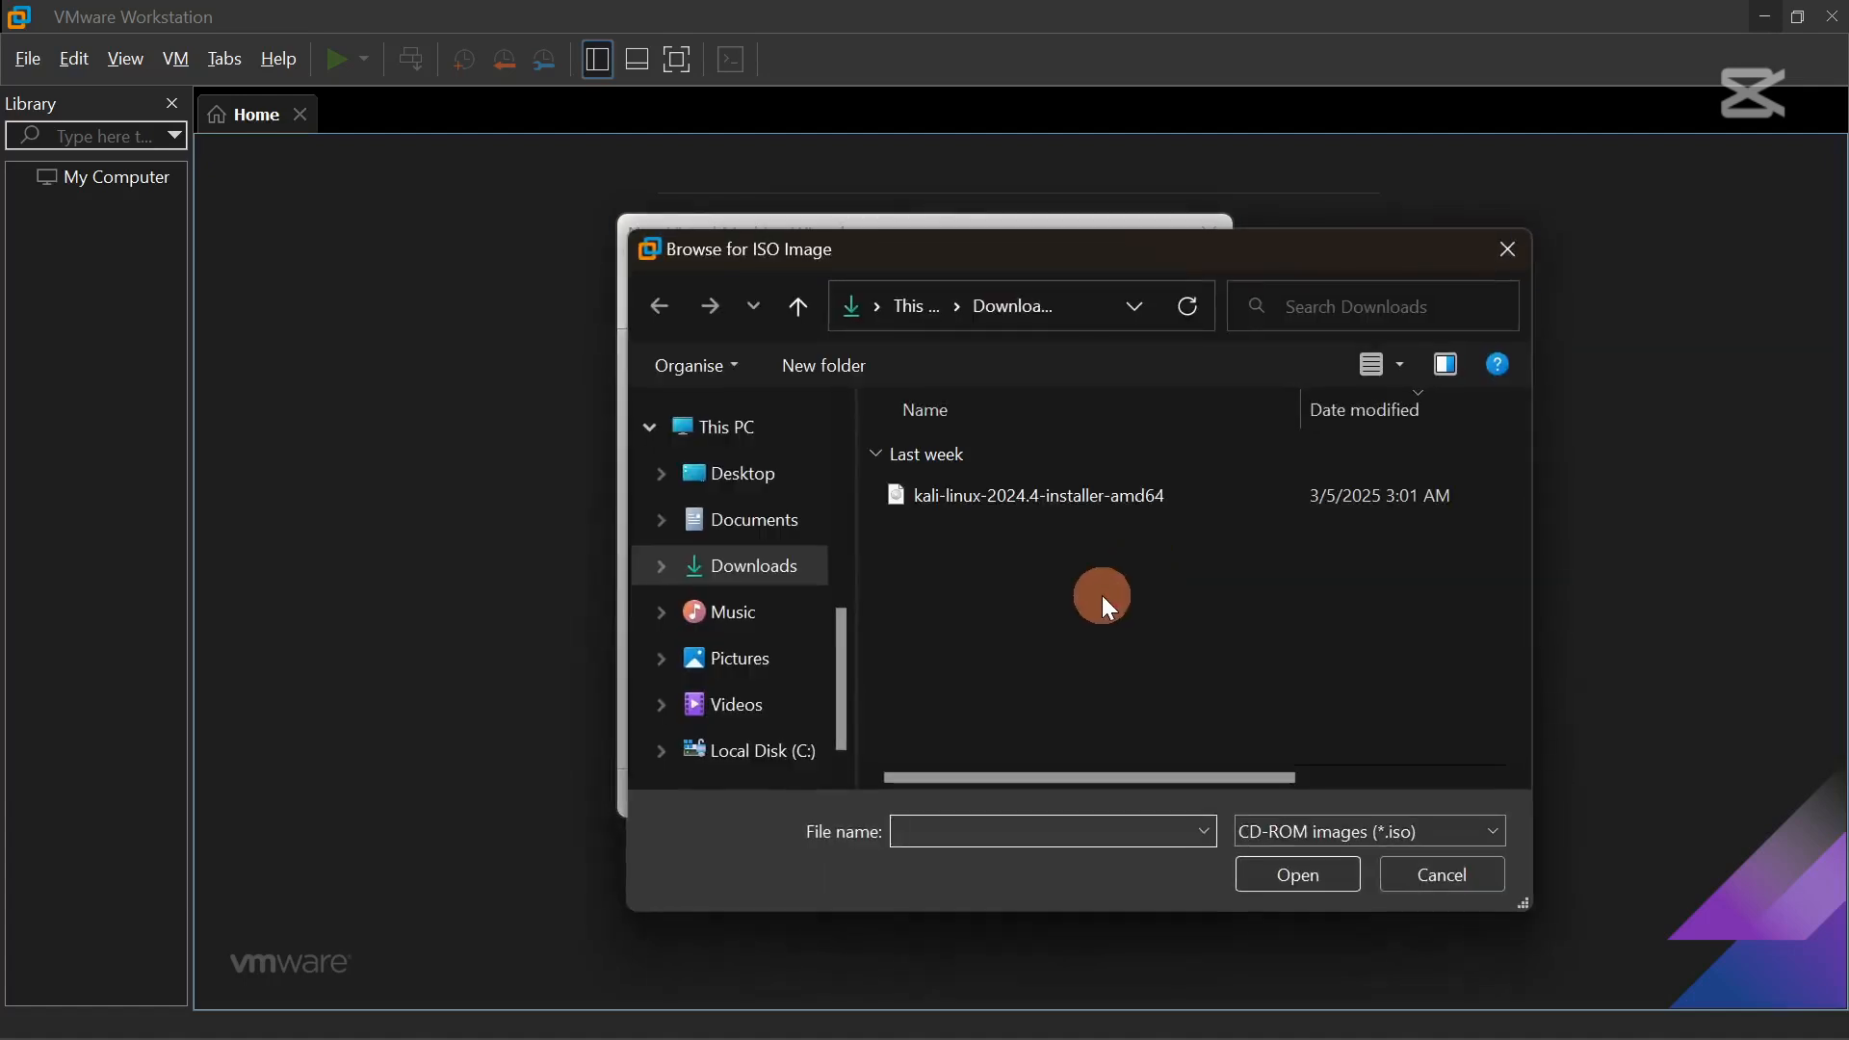
left_click(1054, 496)
left_click(1291, 875)
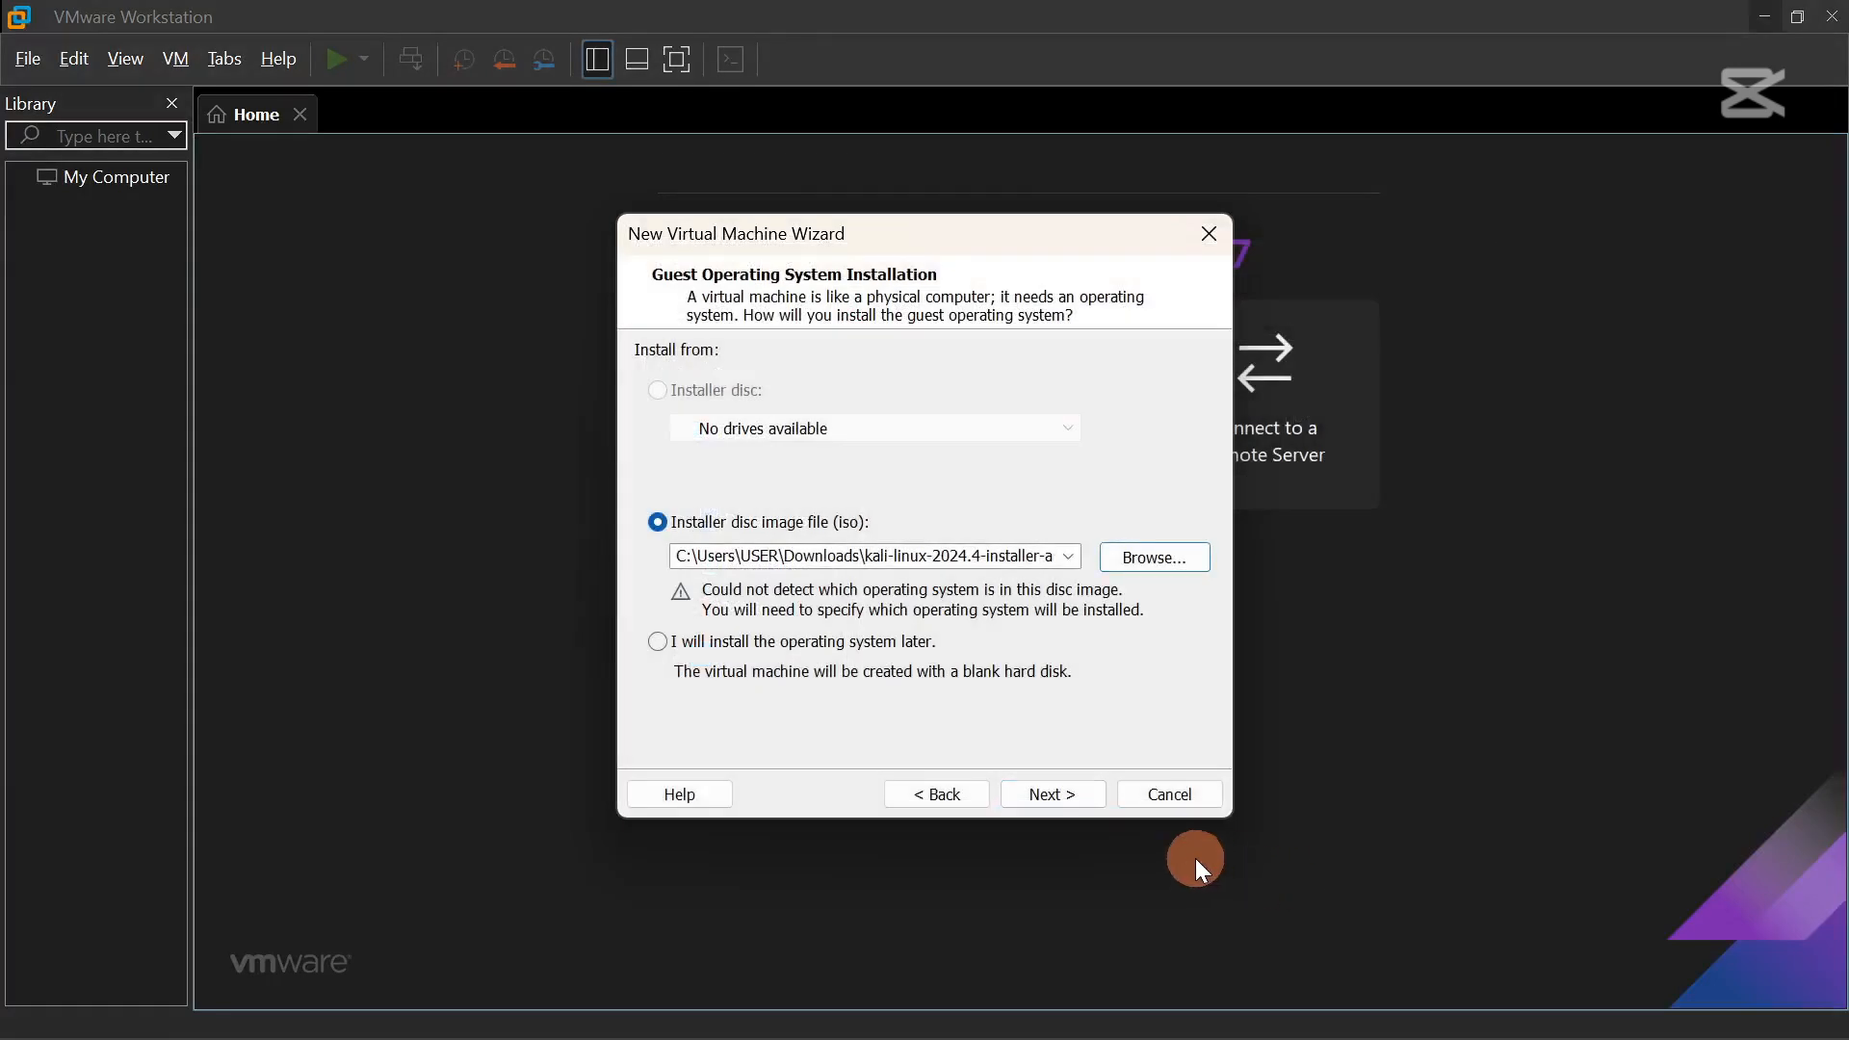
left_click(1059, 800)
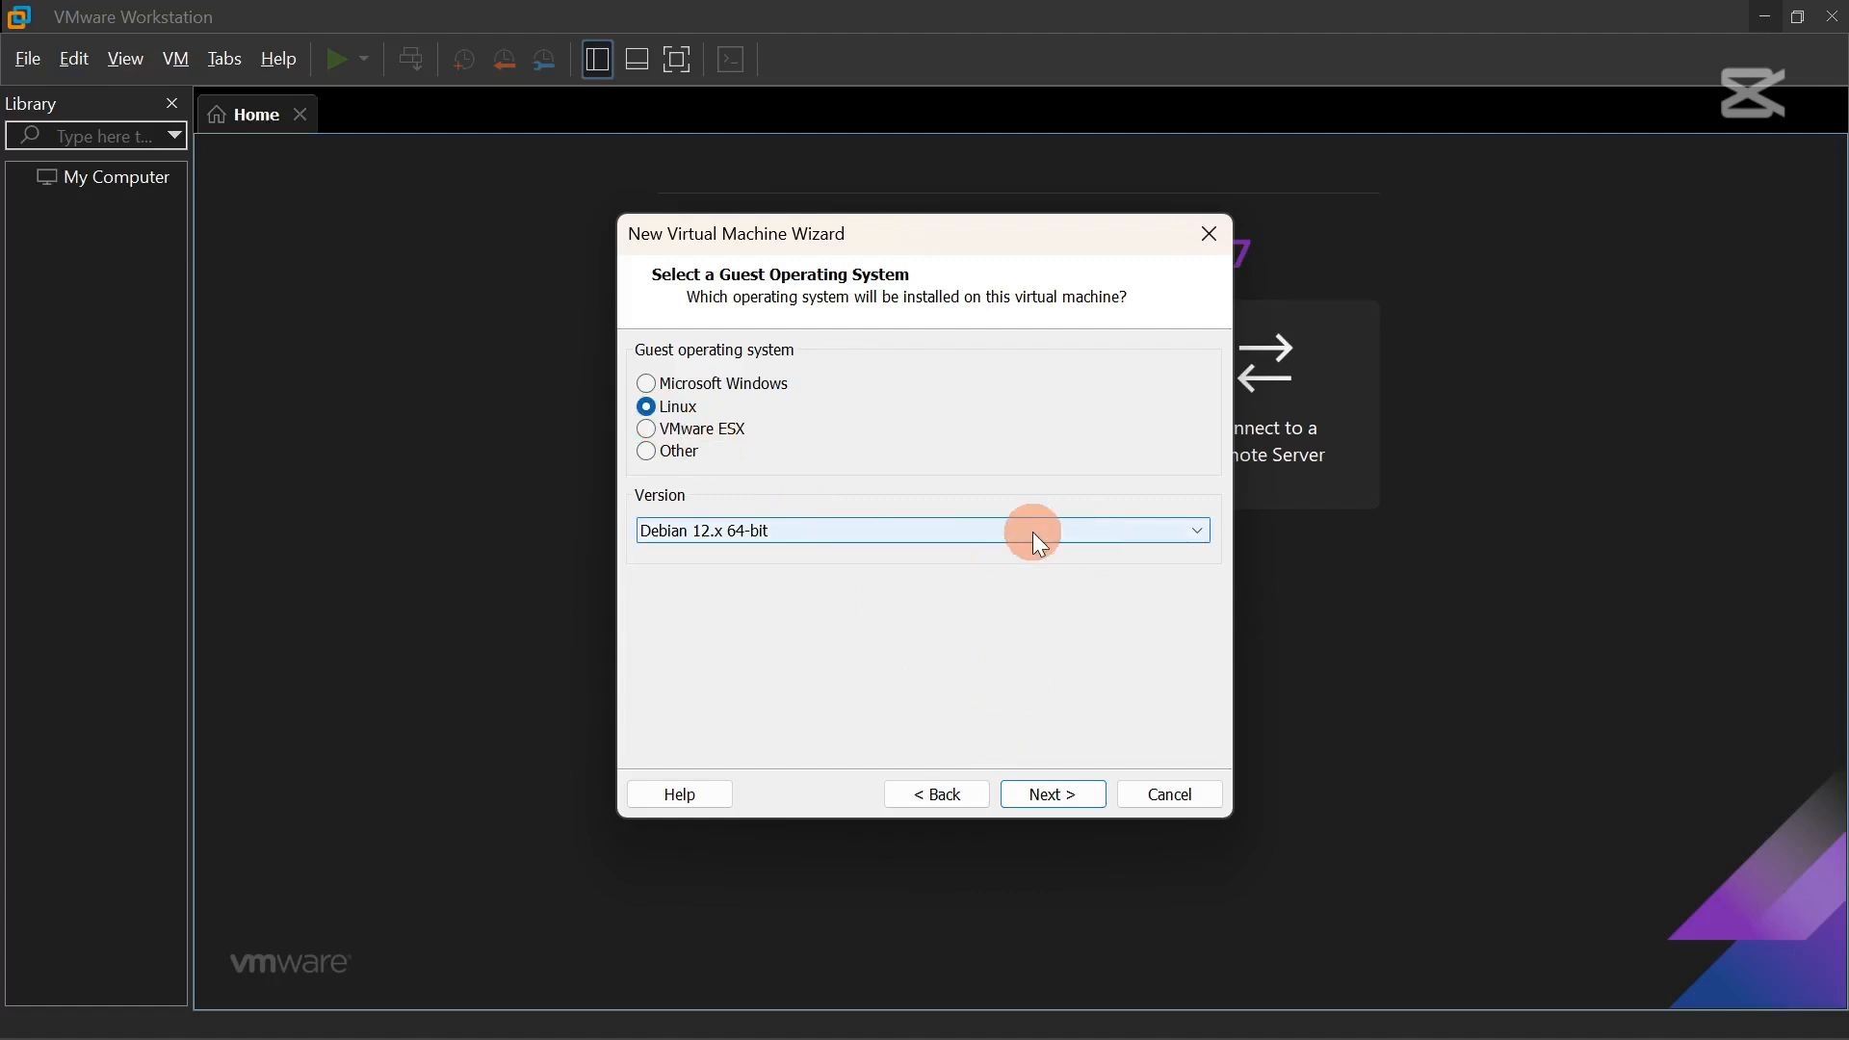
Keep Linux as the guest OS with version Debian 12.x 64-bit.
left_click(896, 532)
scroll(763, 159, "up", 2)
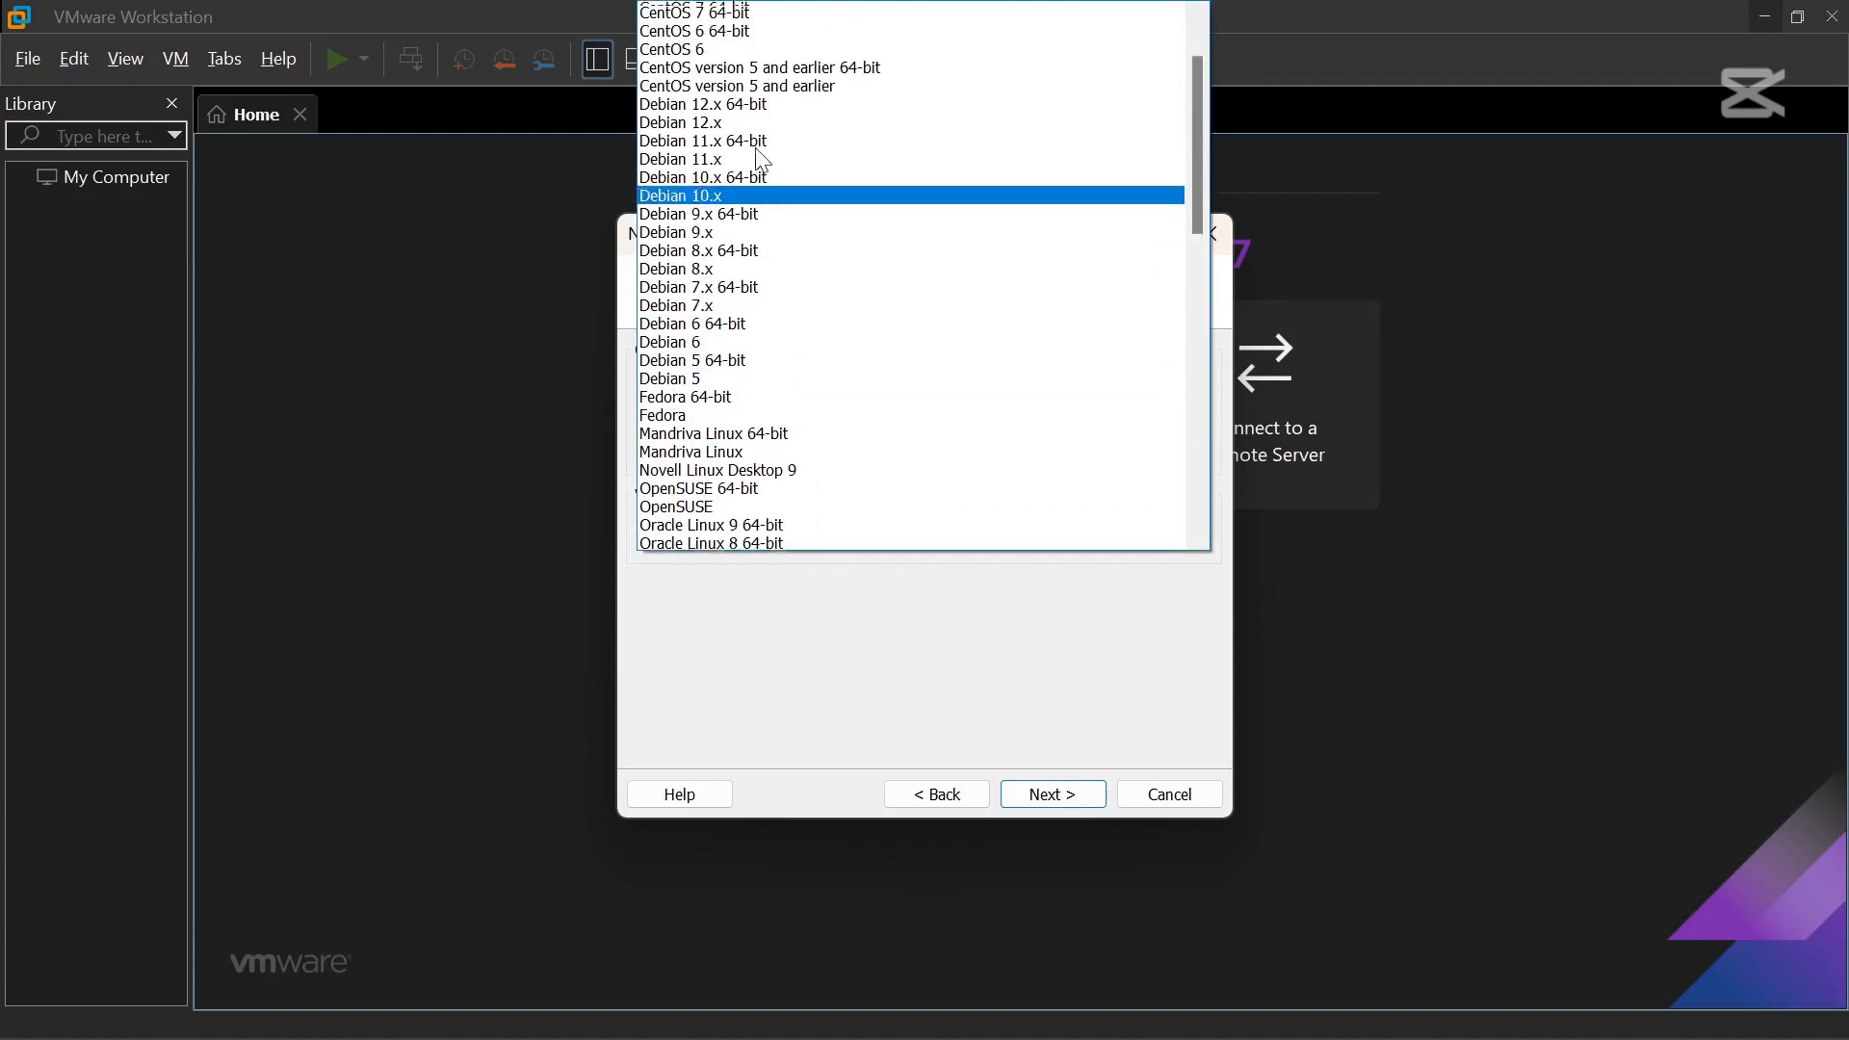
scroll(763, 160, "up", 2)
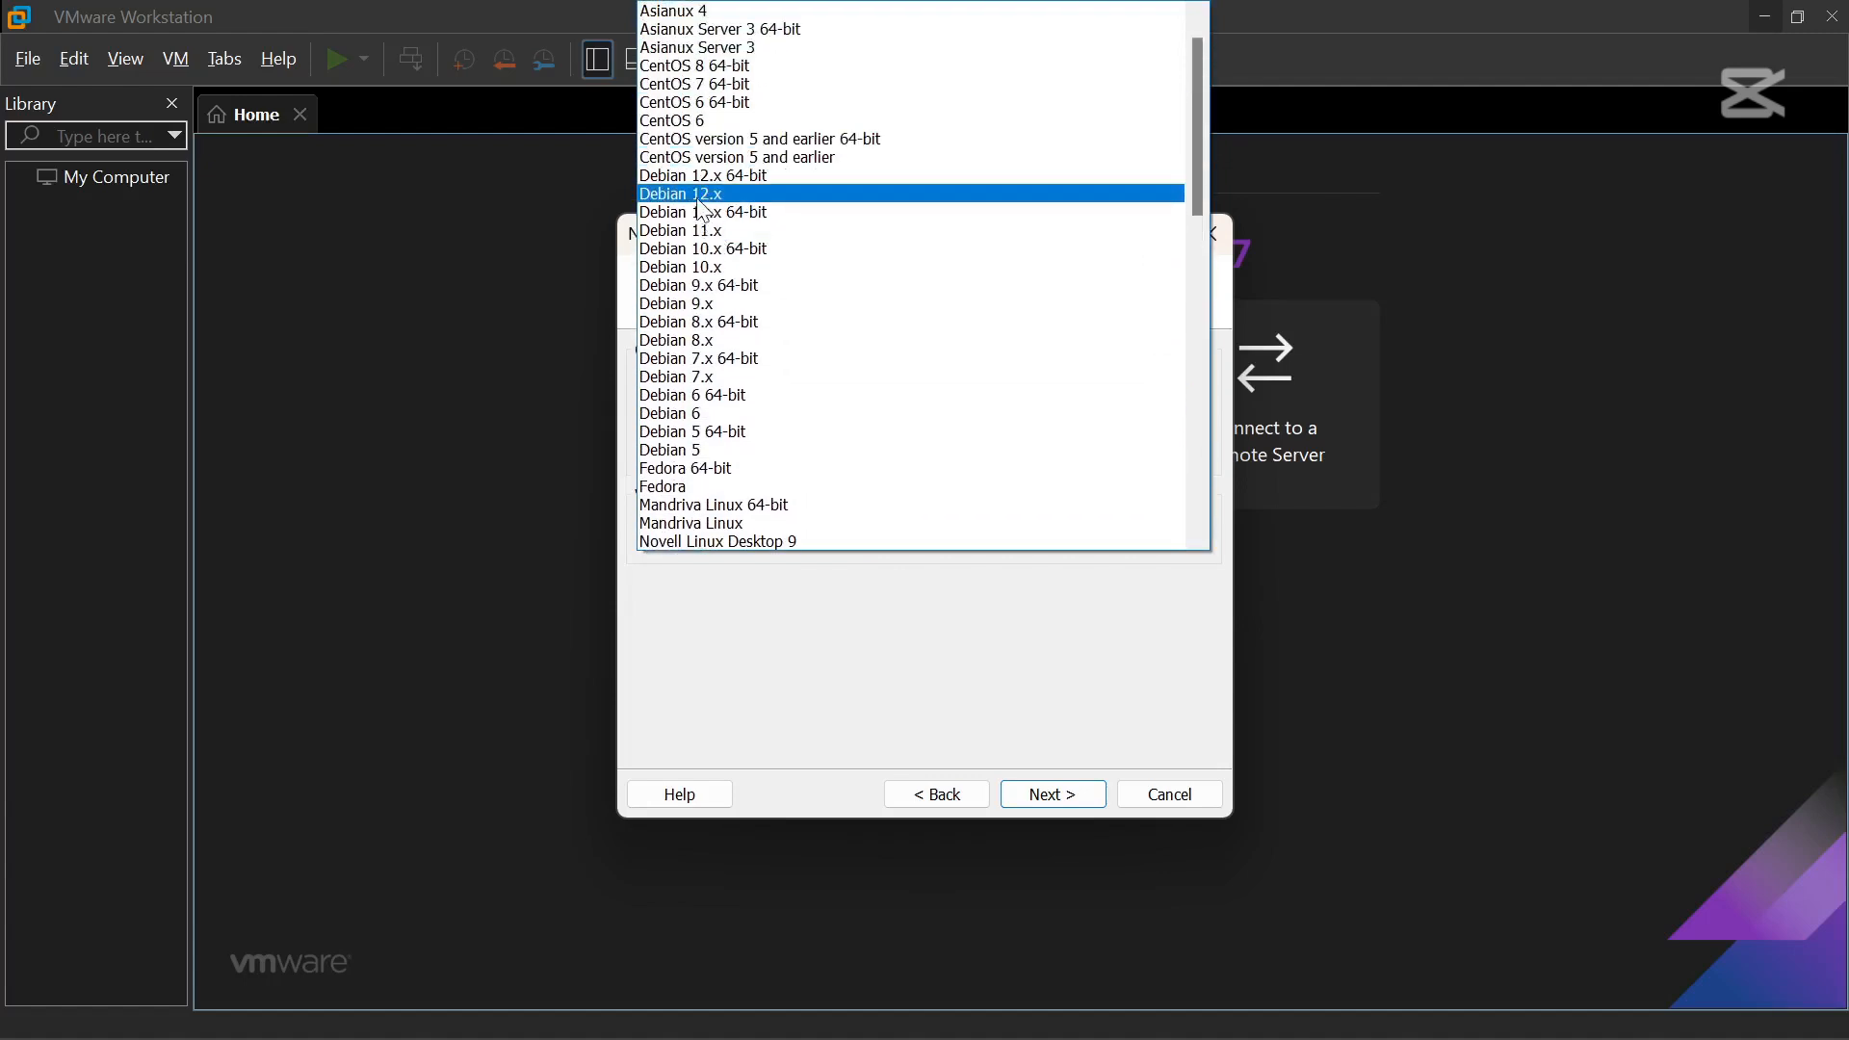
left_click(1086, 811)
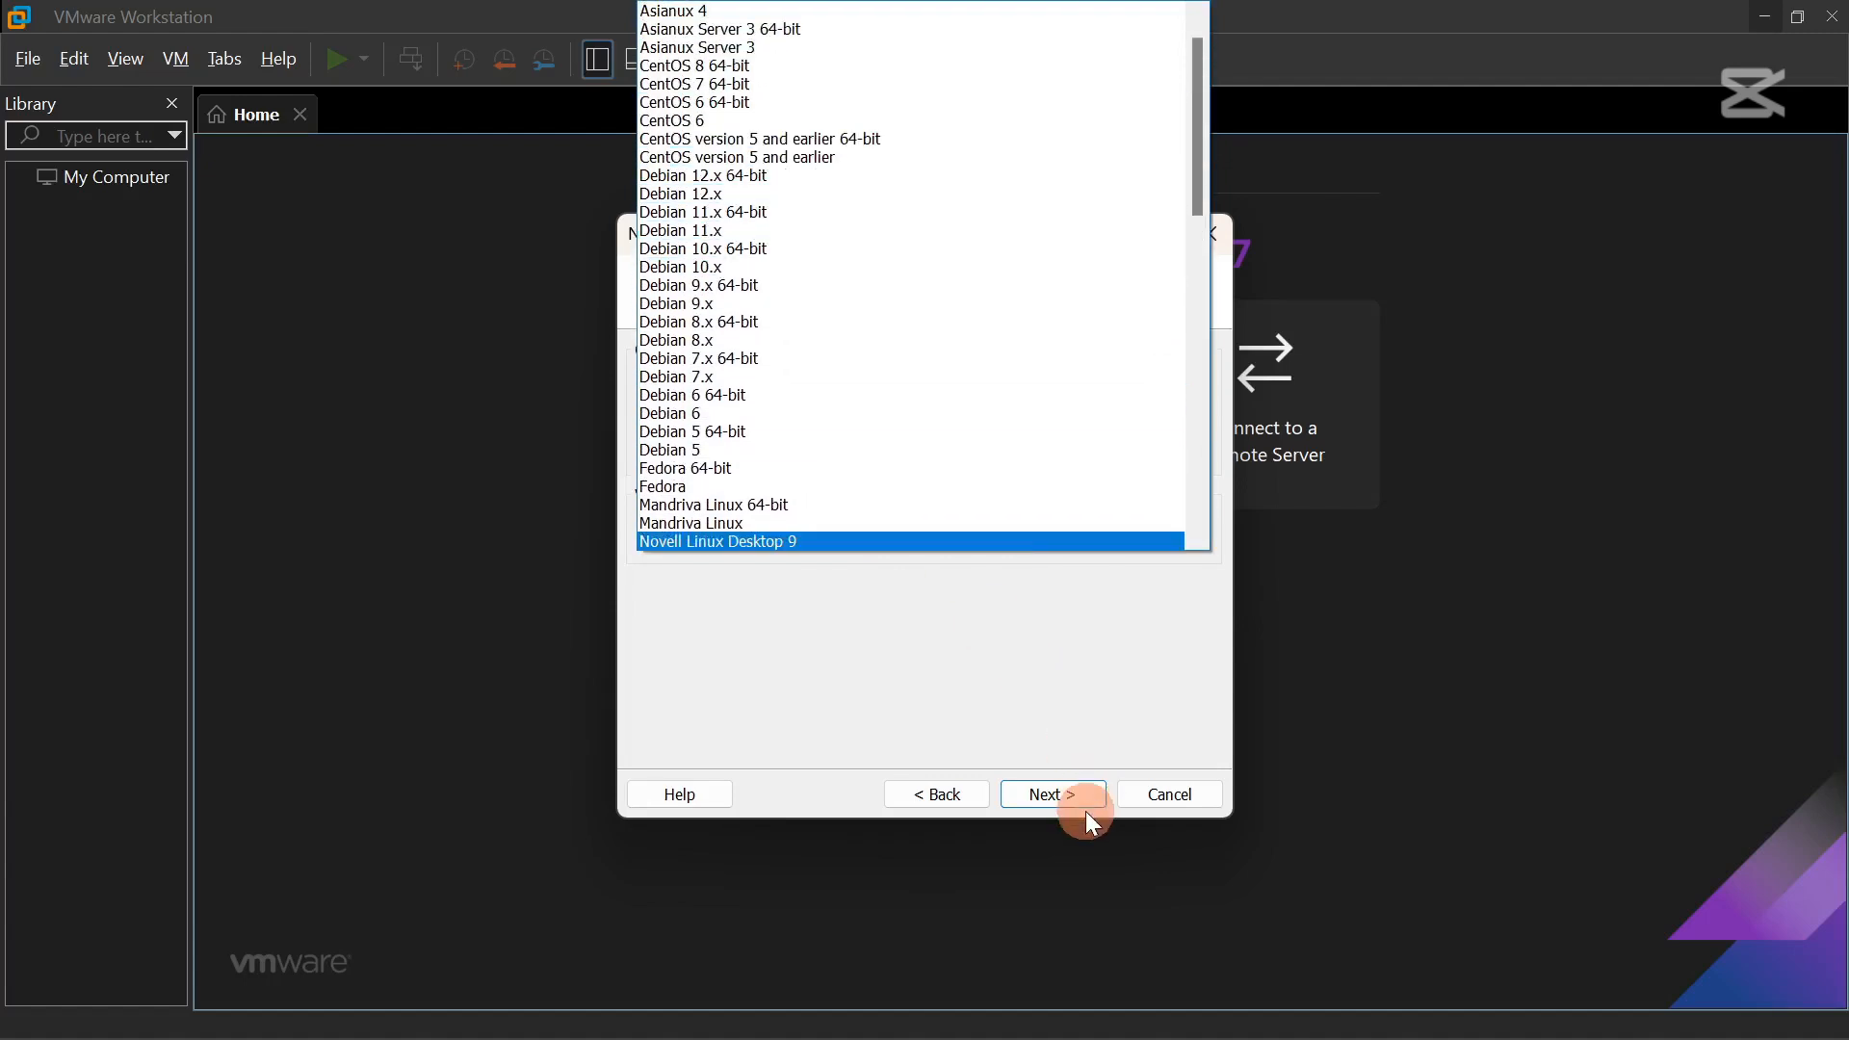
left_click(466, 705)
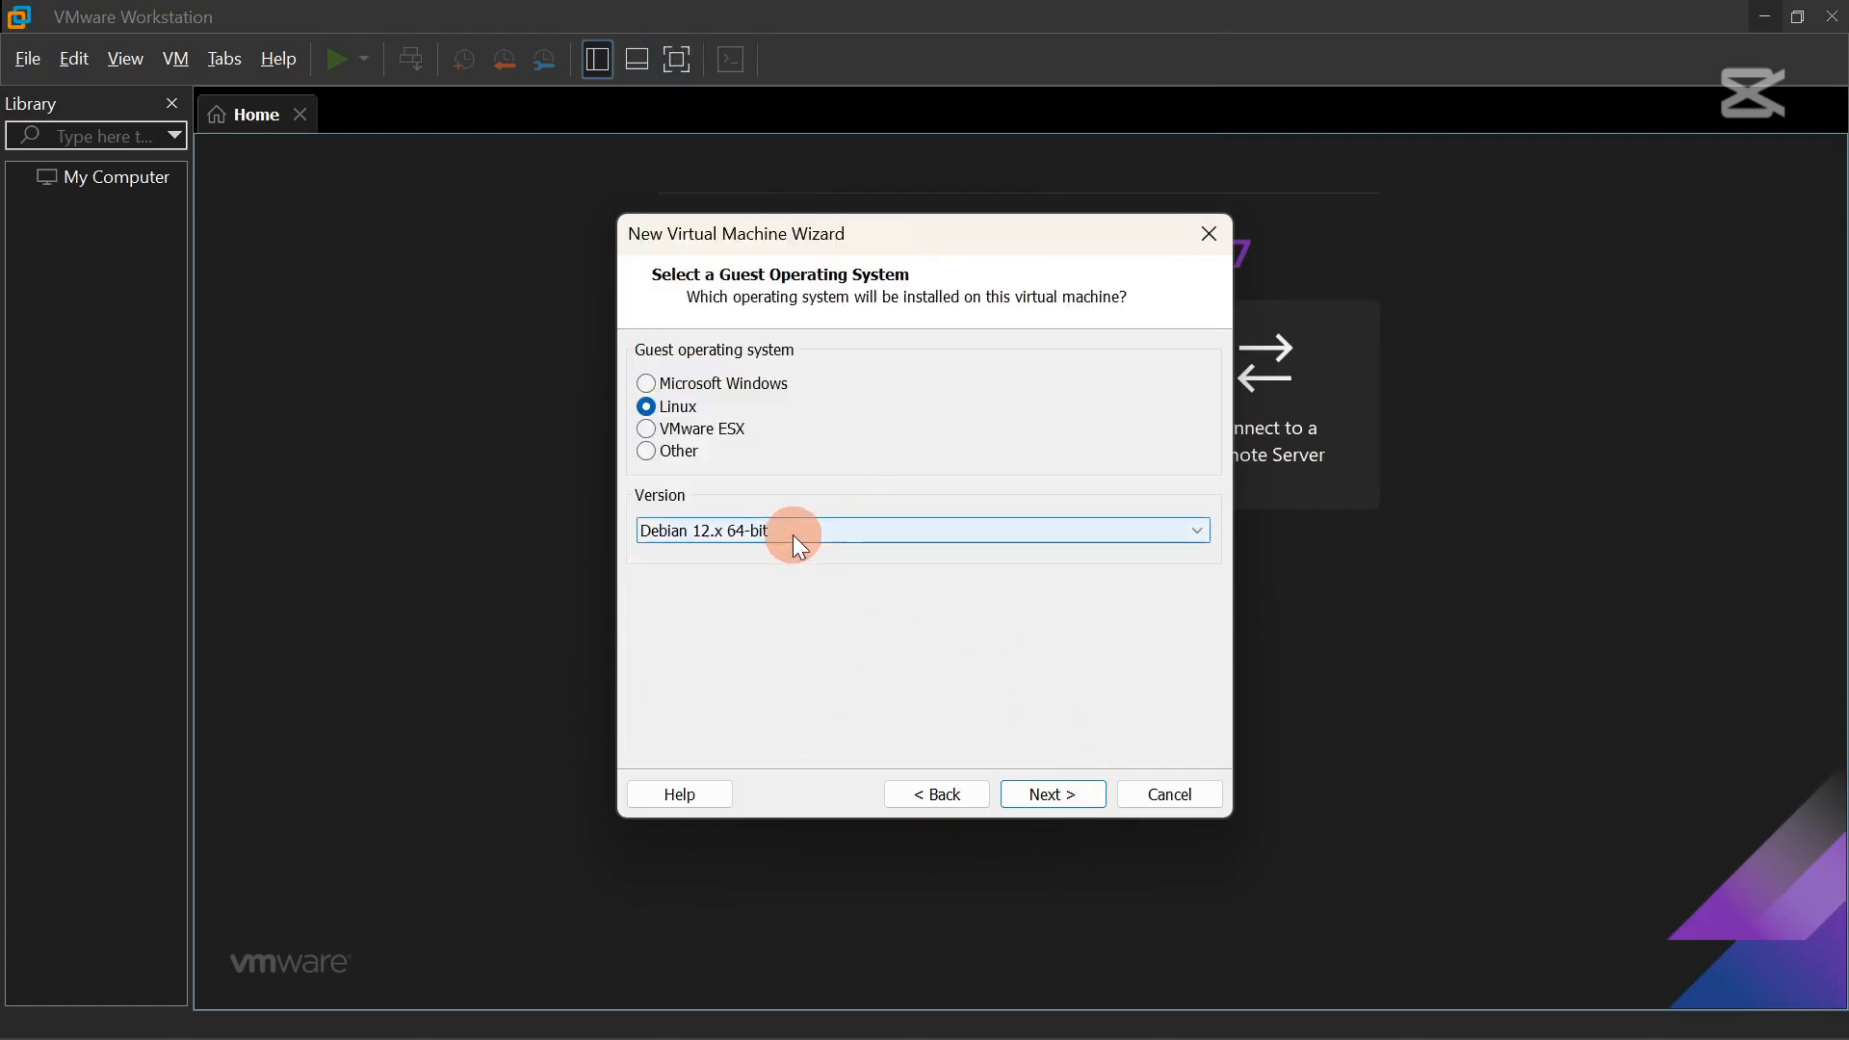
Keep the default VM name and set 2 cores per processor.
left_click(1061, 798)
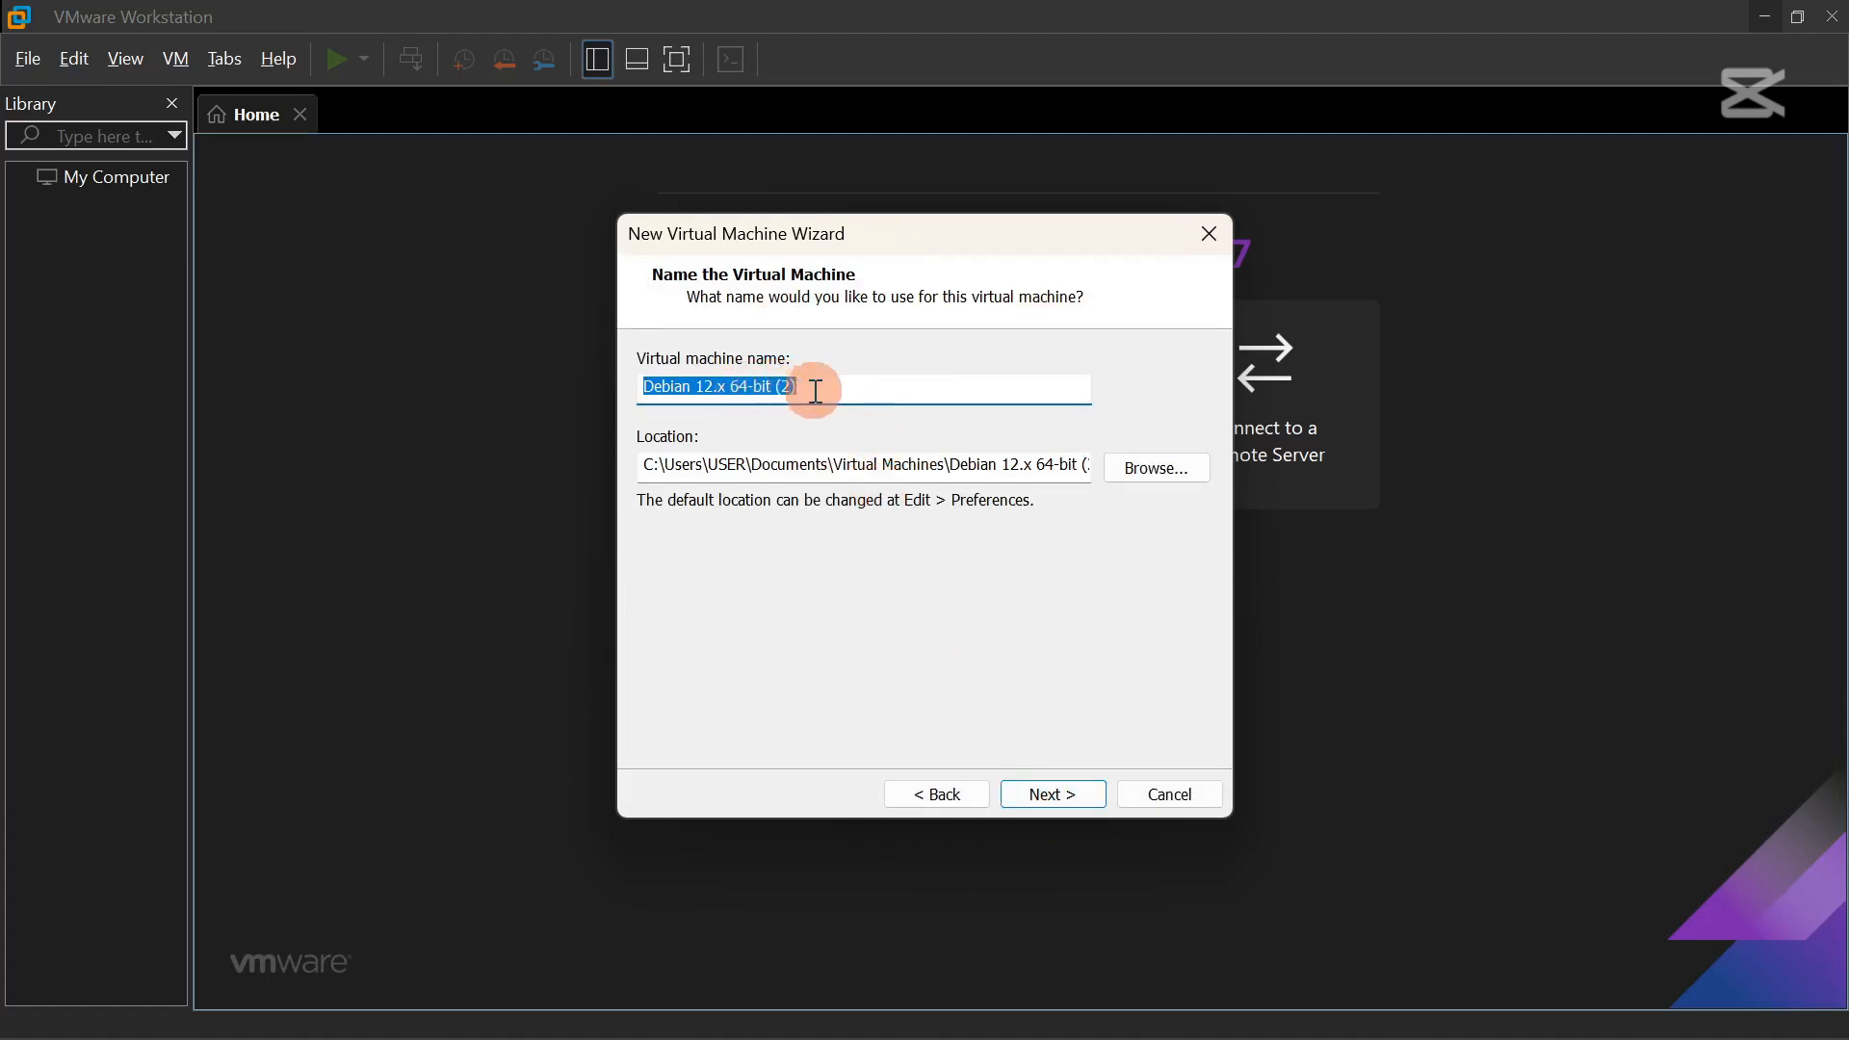
left_click(1073, 792)
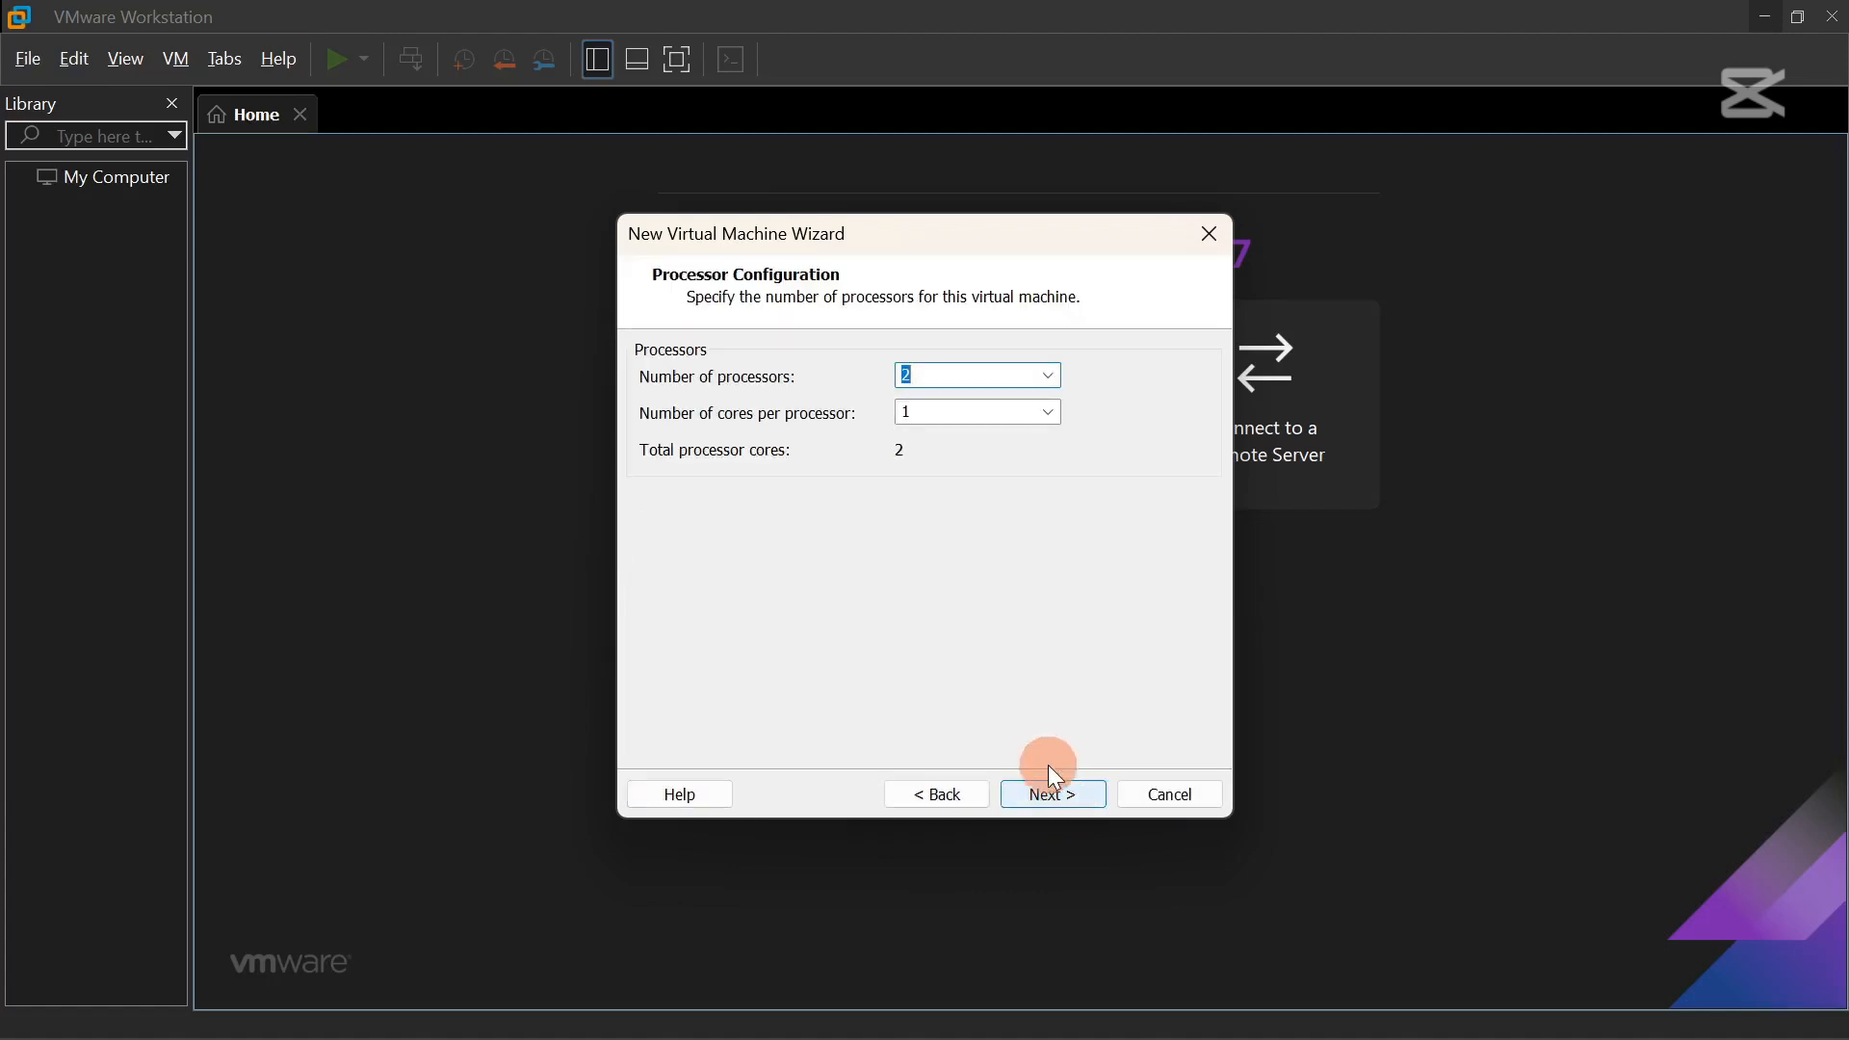
left_click(955, 409)
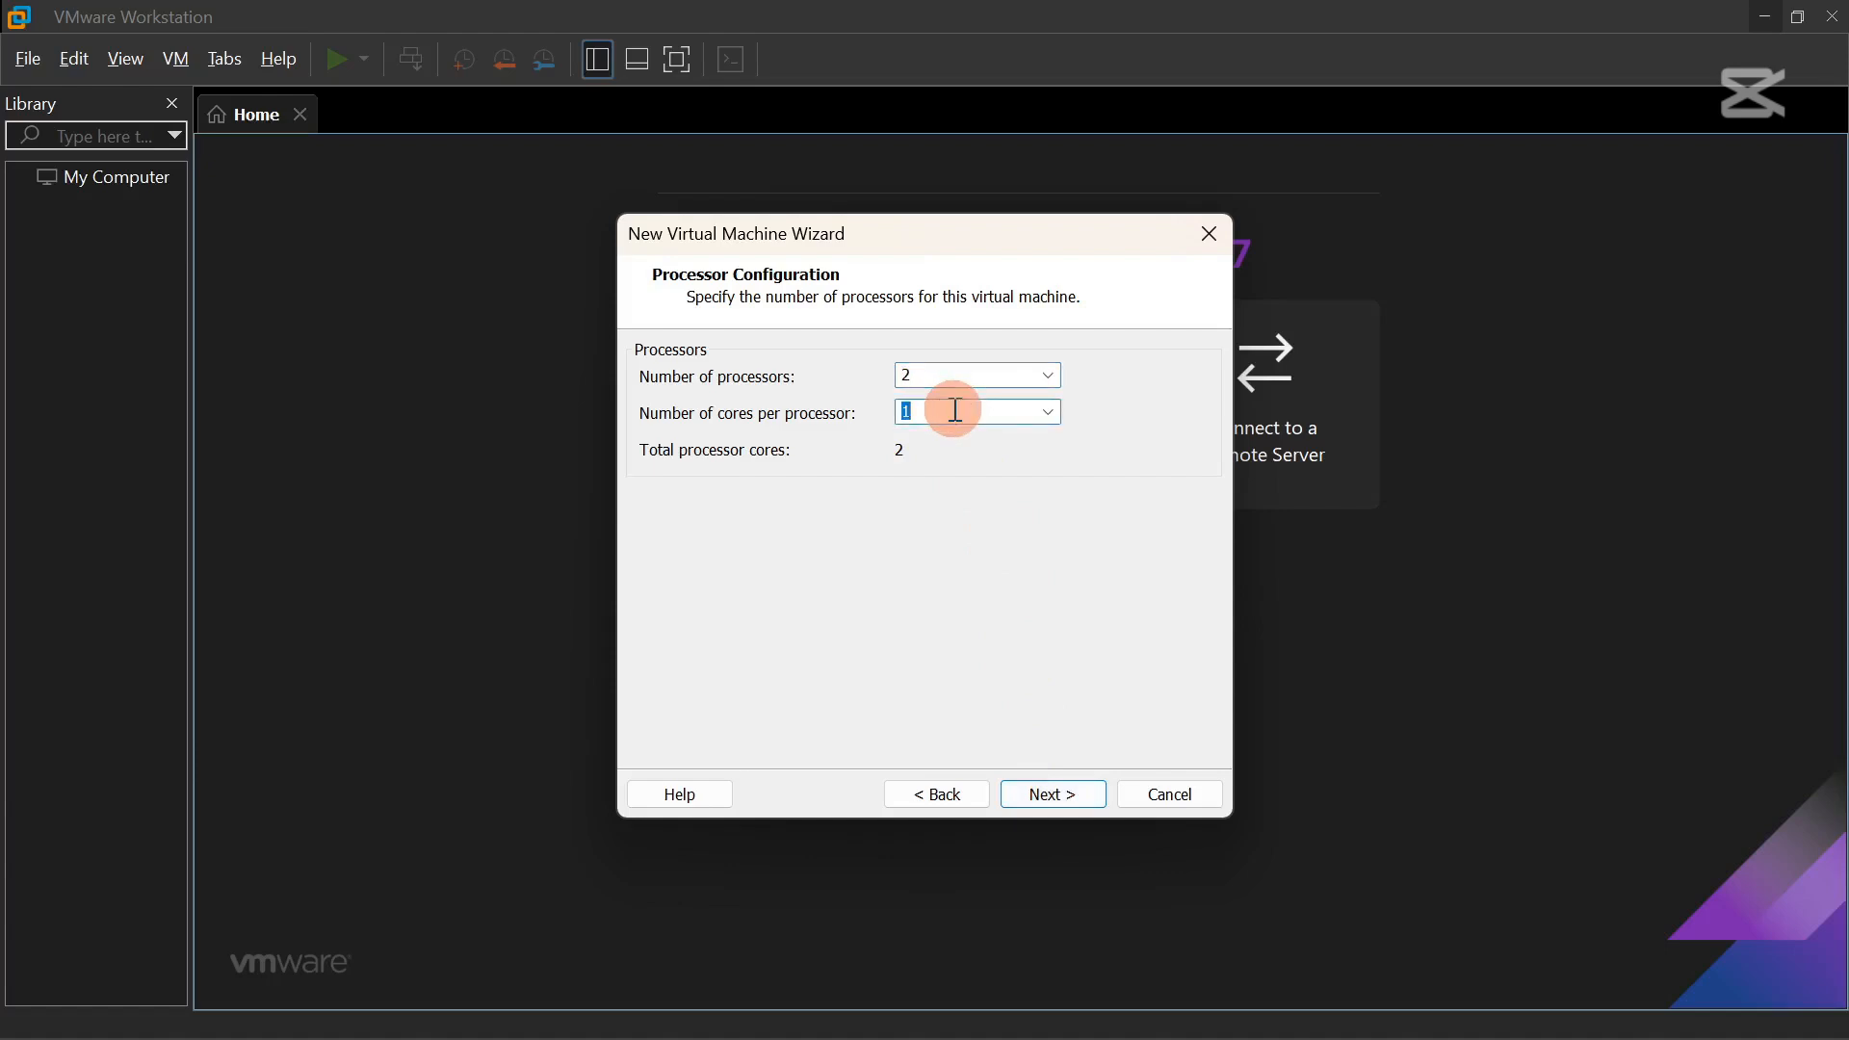
type("2")
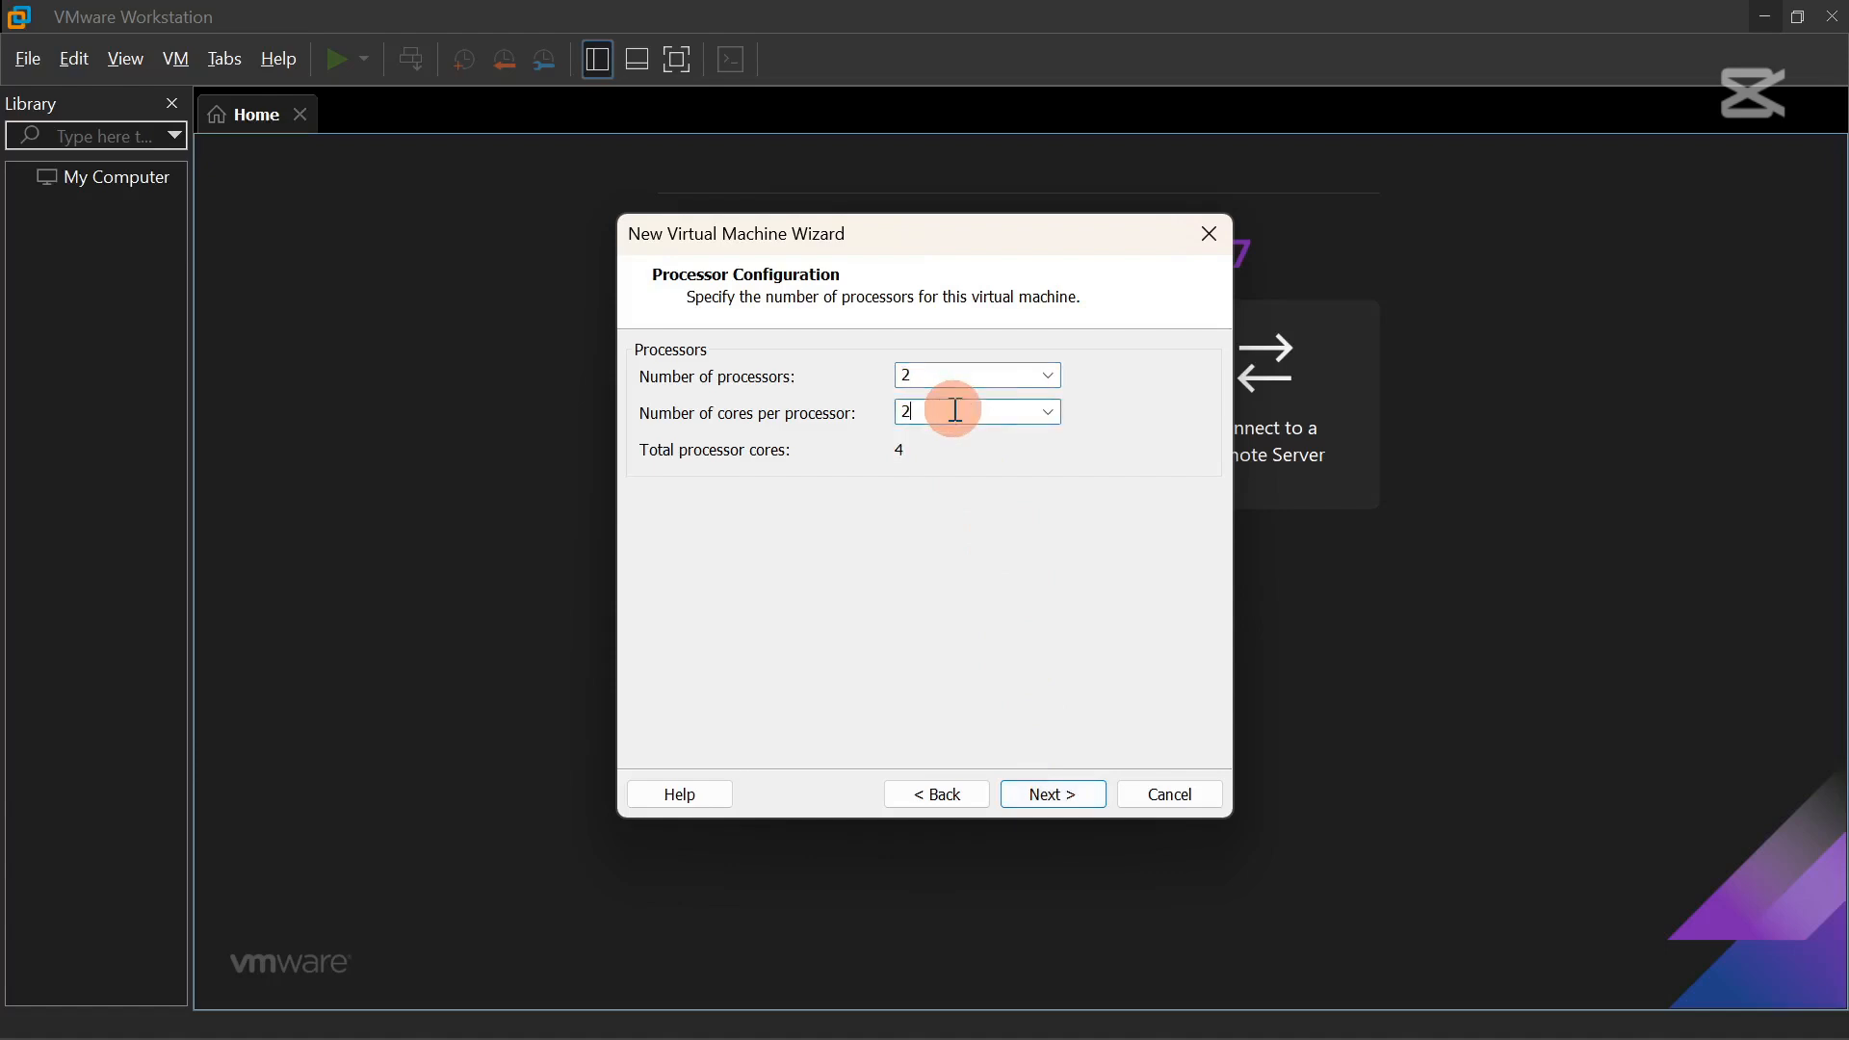
Allocate 8192 MB (8 GB) of memory and keep NAT networking.
left_click(1060, 795)
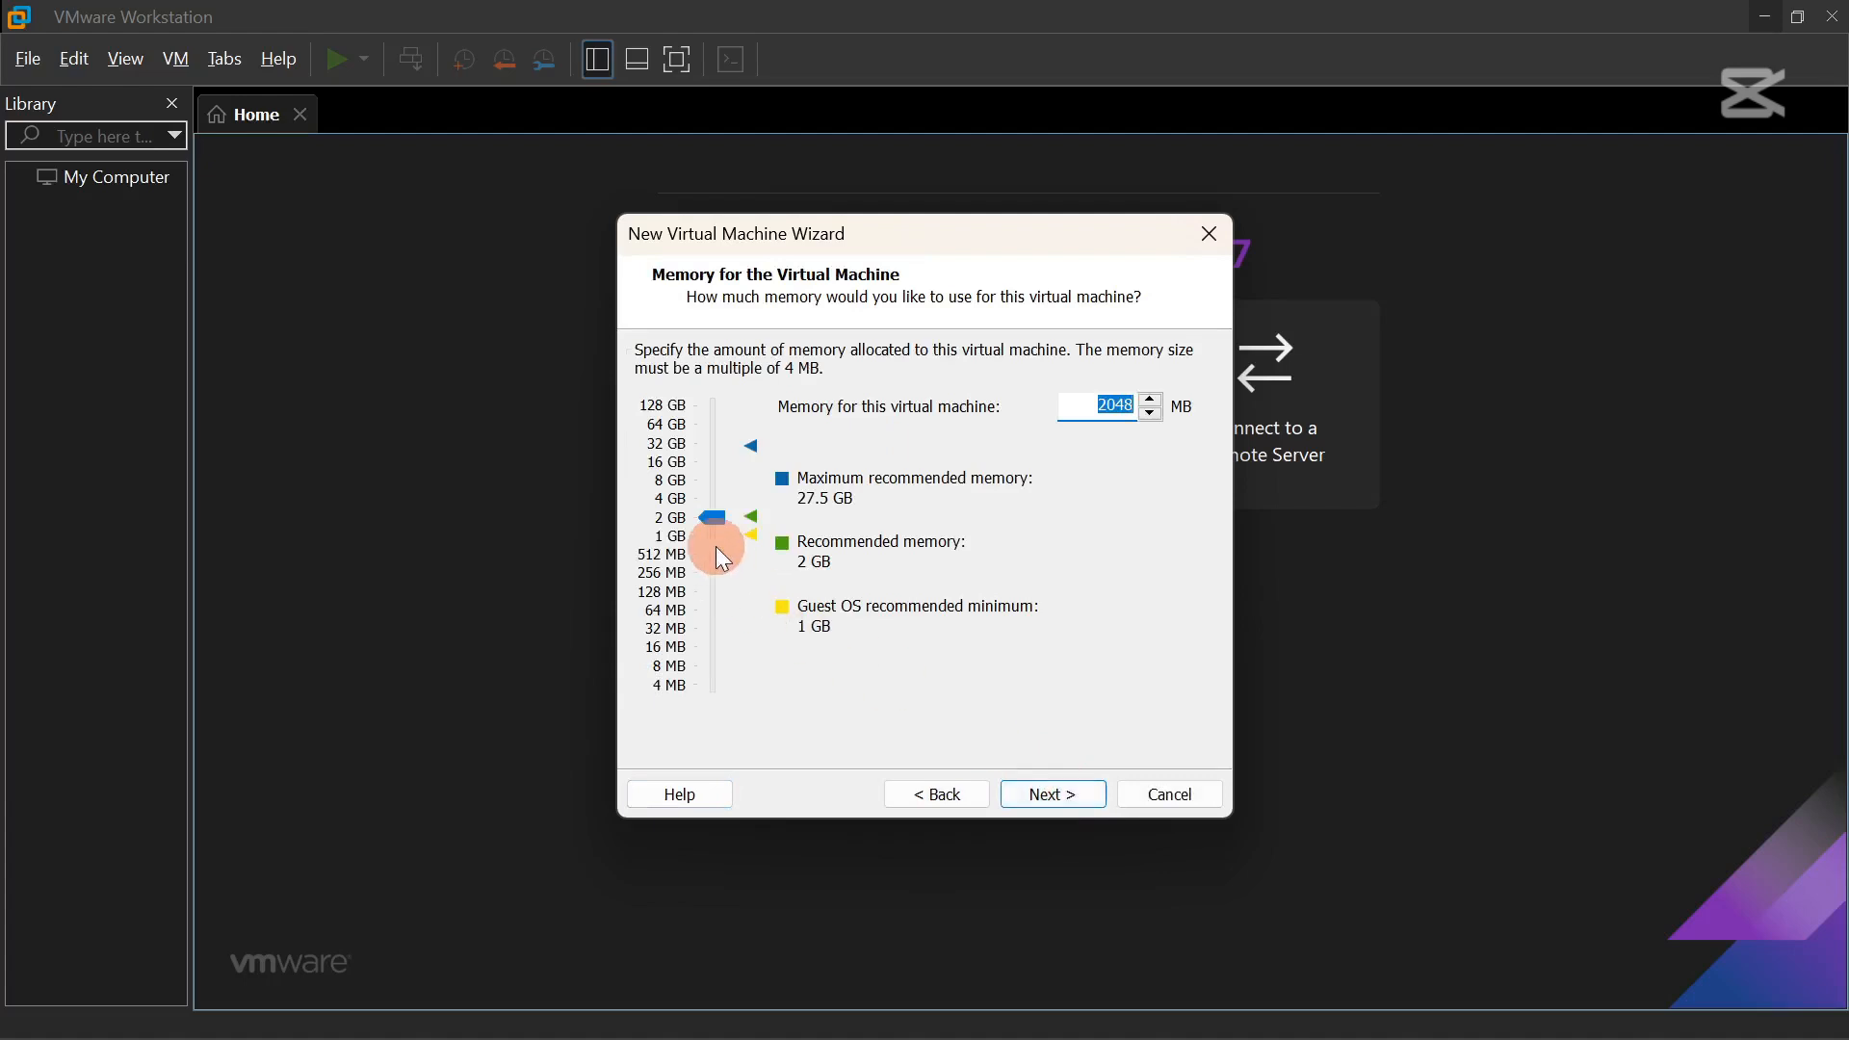
left_click(681, 491)
left_click(1069, 795)
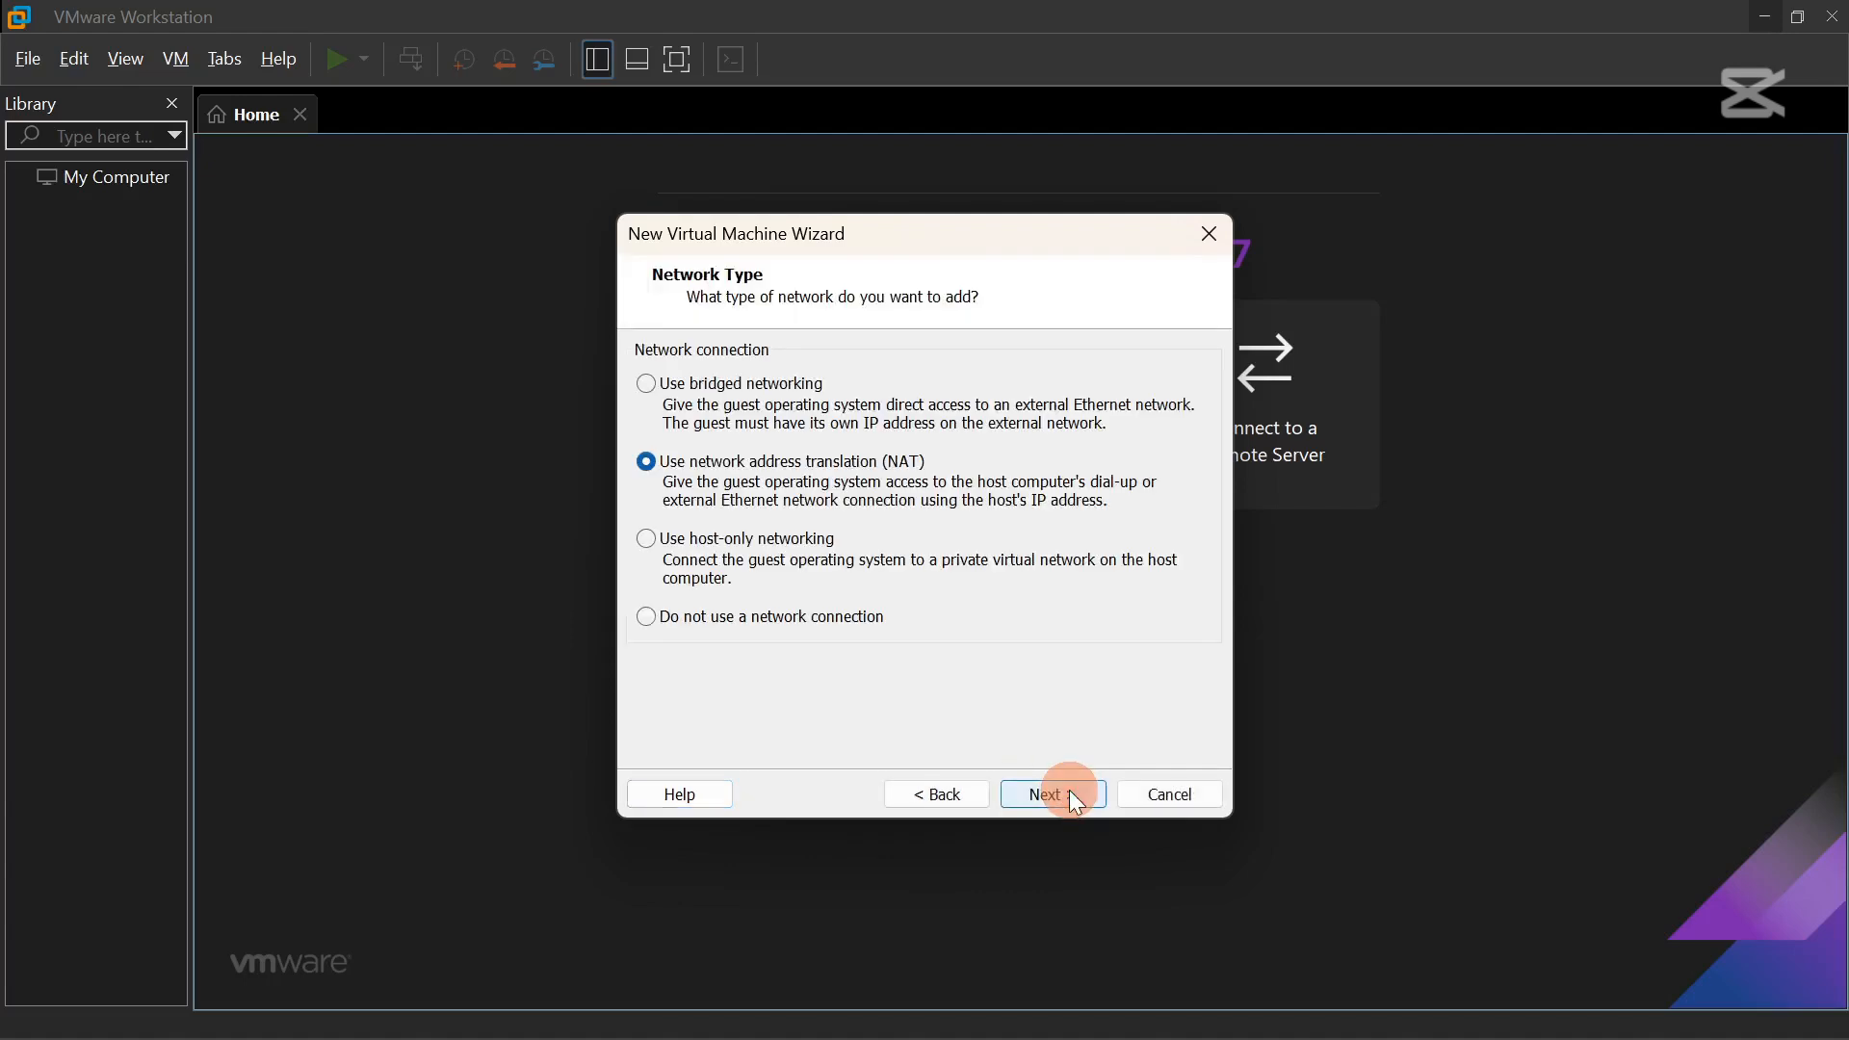
left_click(740, 491)
Accept the LSI Logic controller and SCSI disk type, and create a new virtual disk.
left_click(1067, 800)
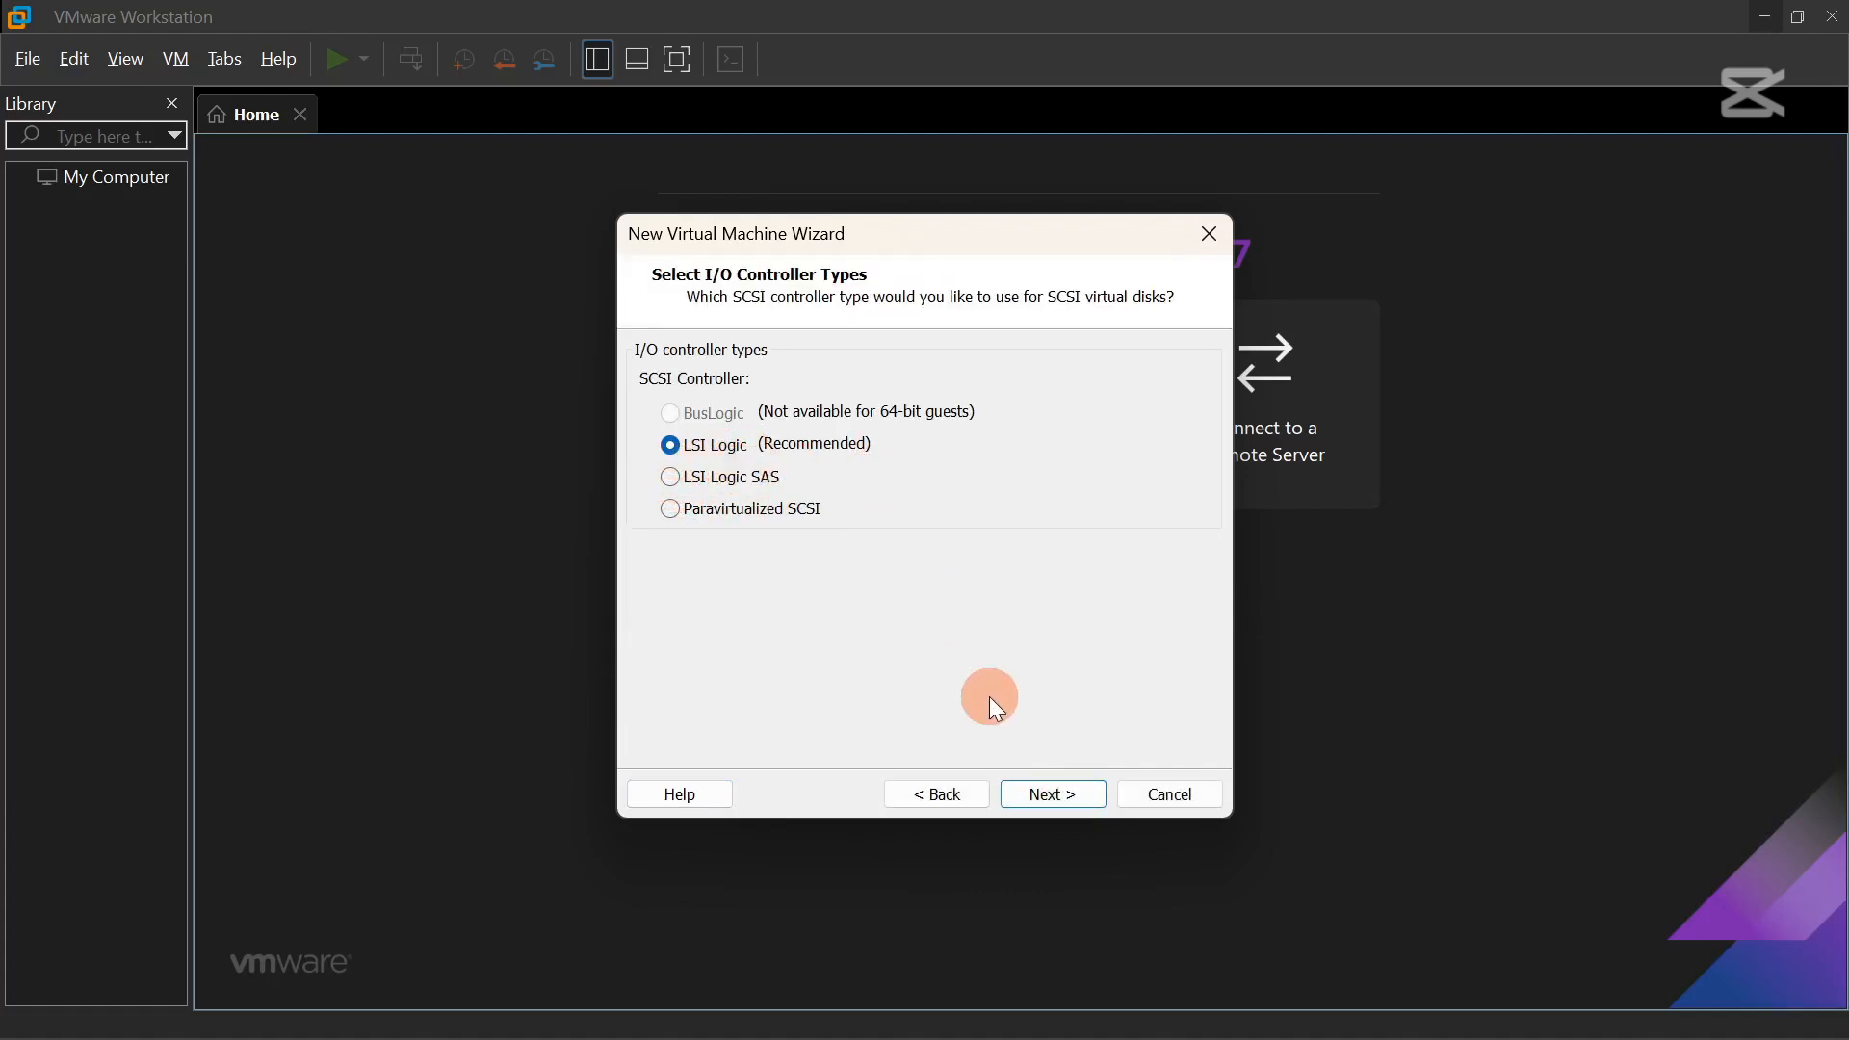
left_click(1042, 789)
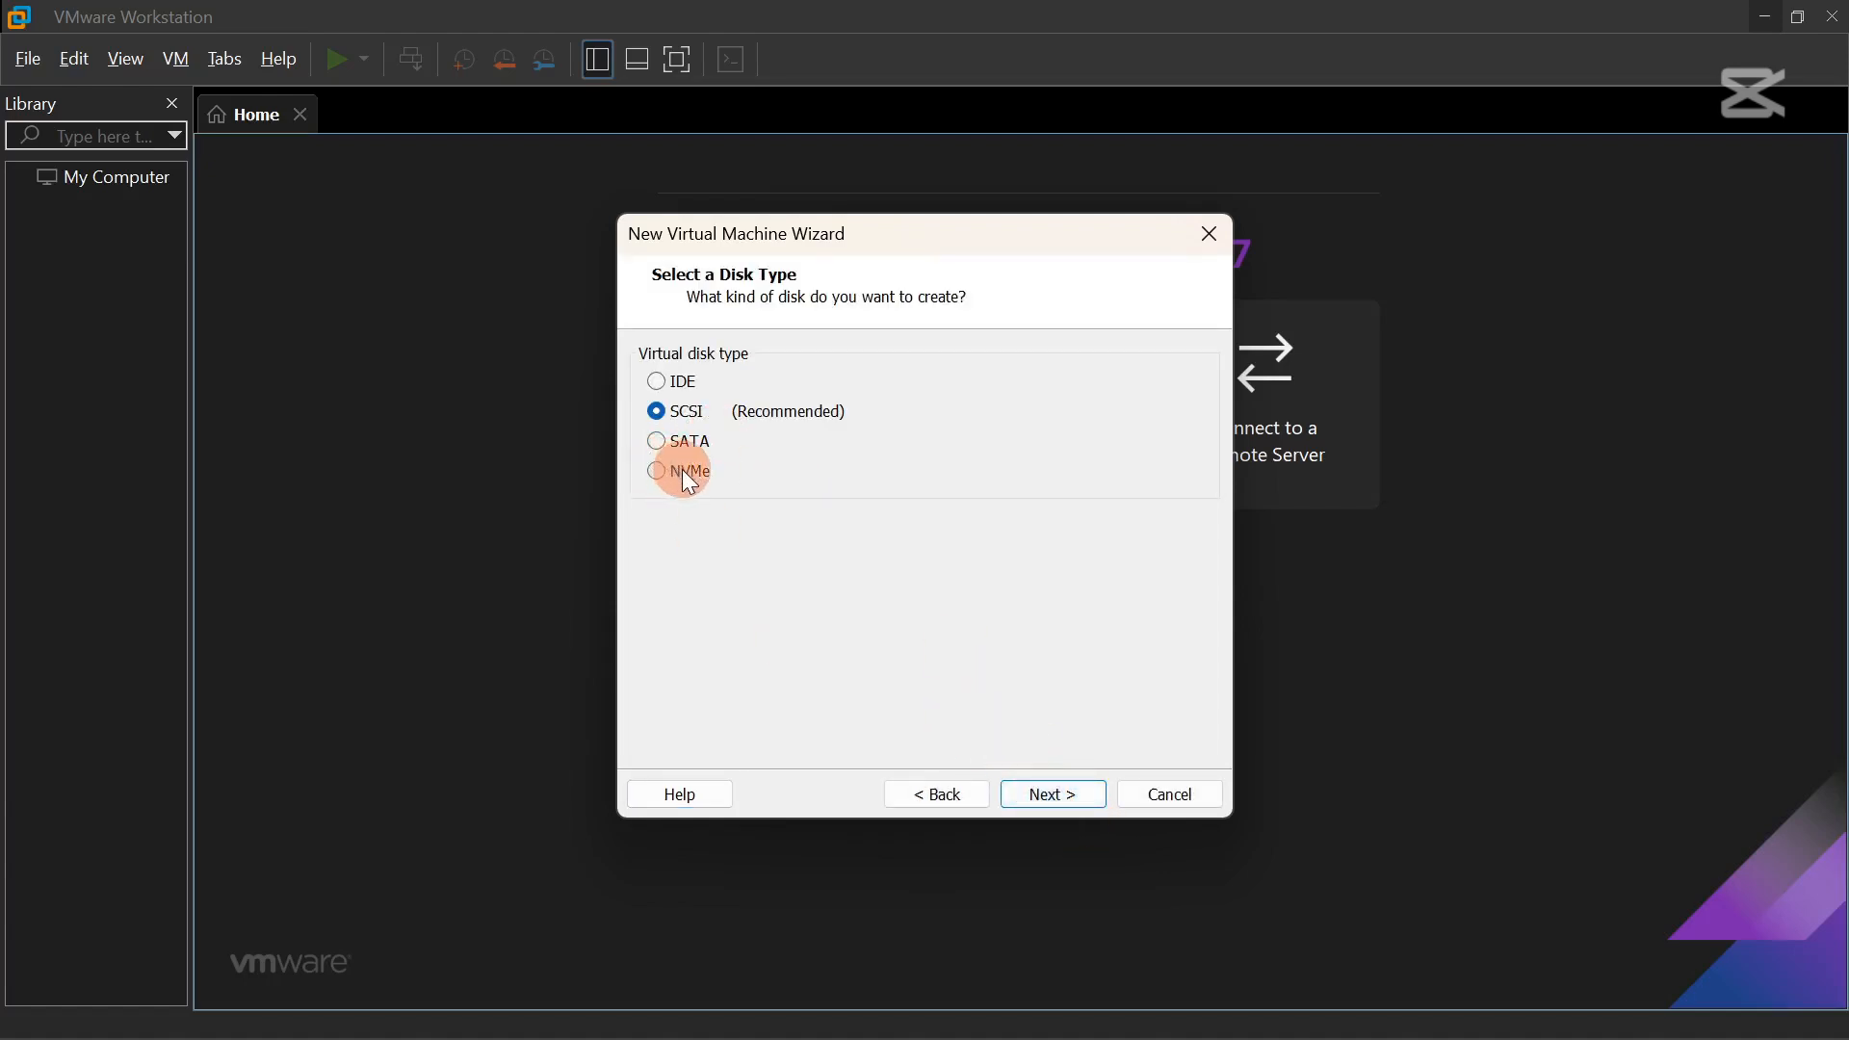
left_click(1068, 792)
left_click(704, 397)
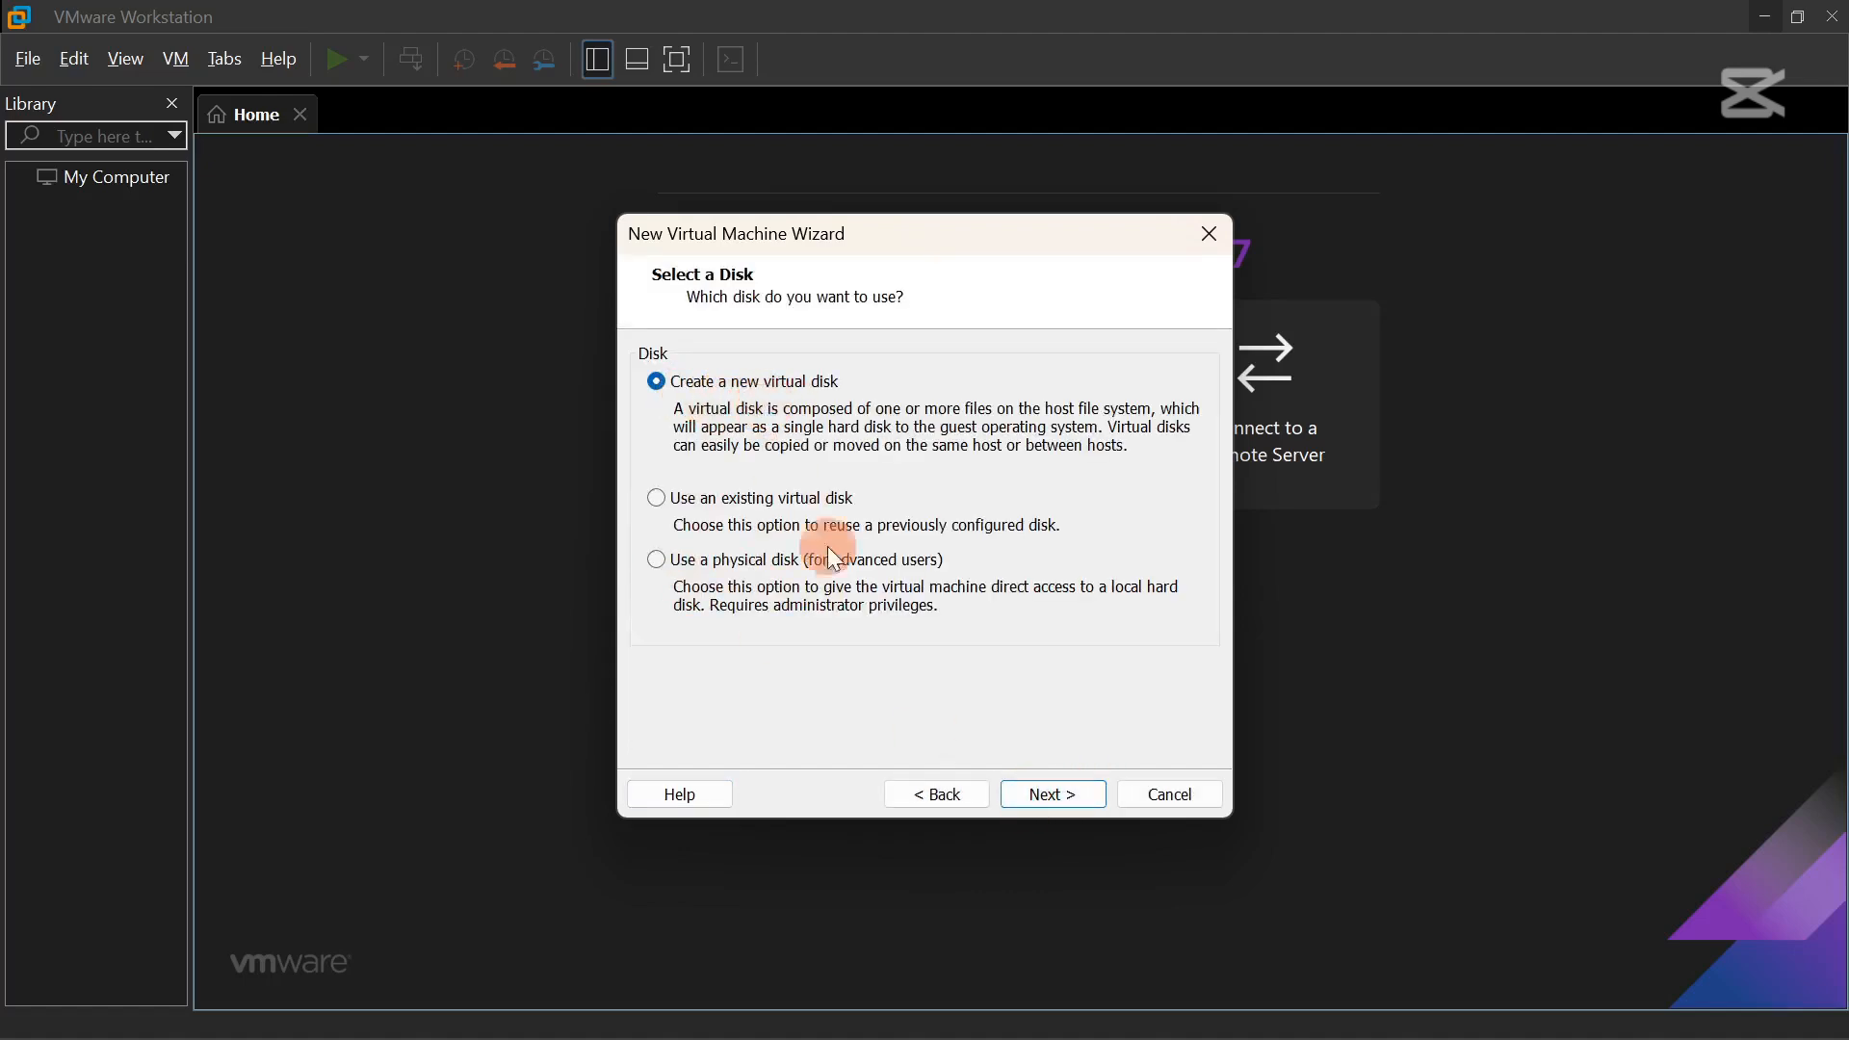
left_click(1046, 799)
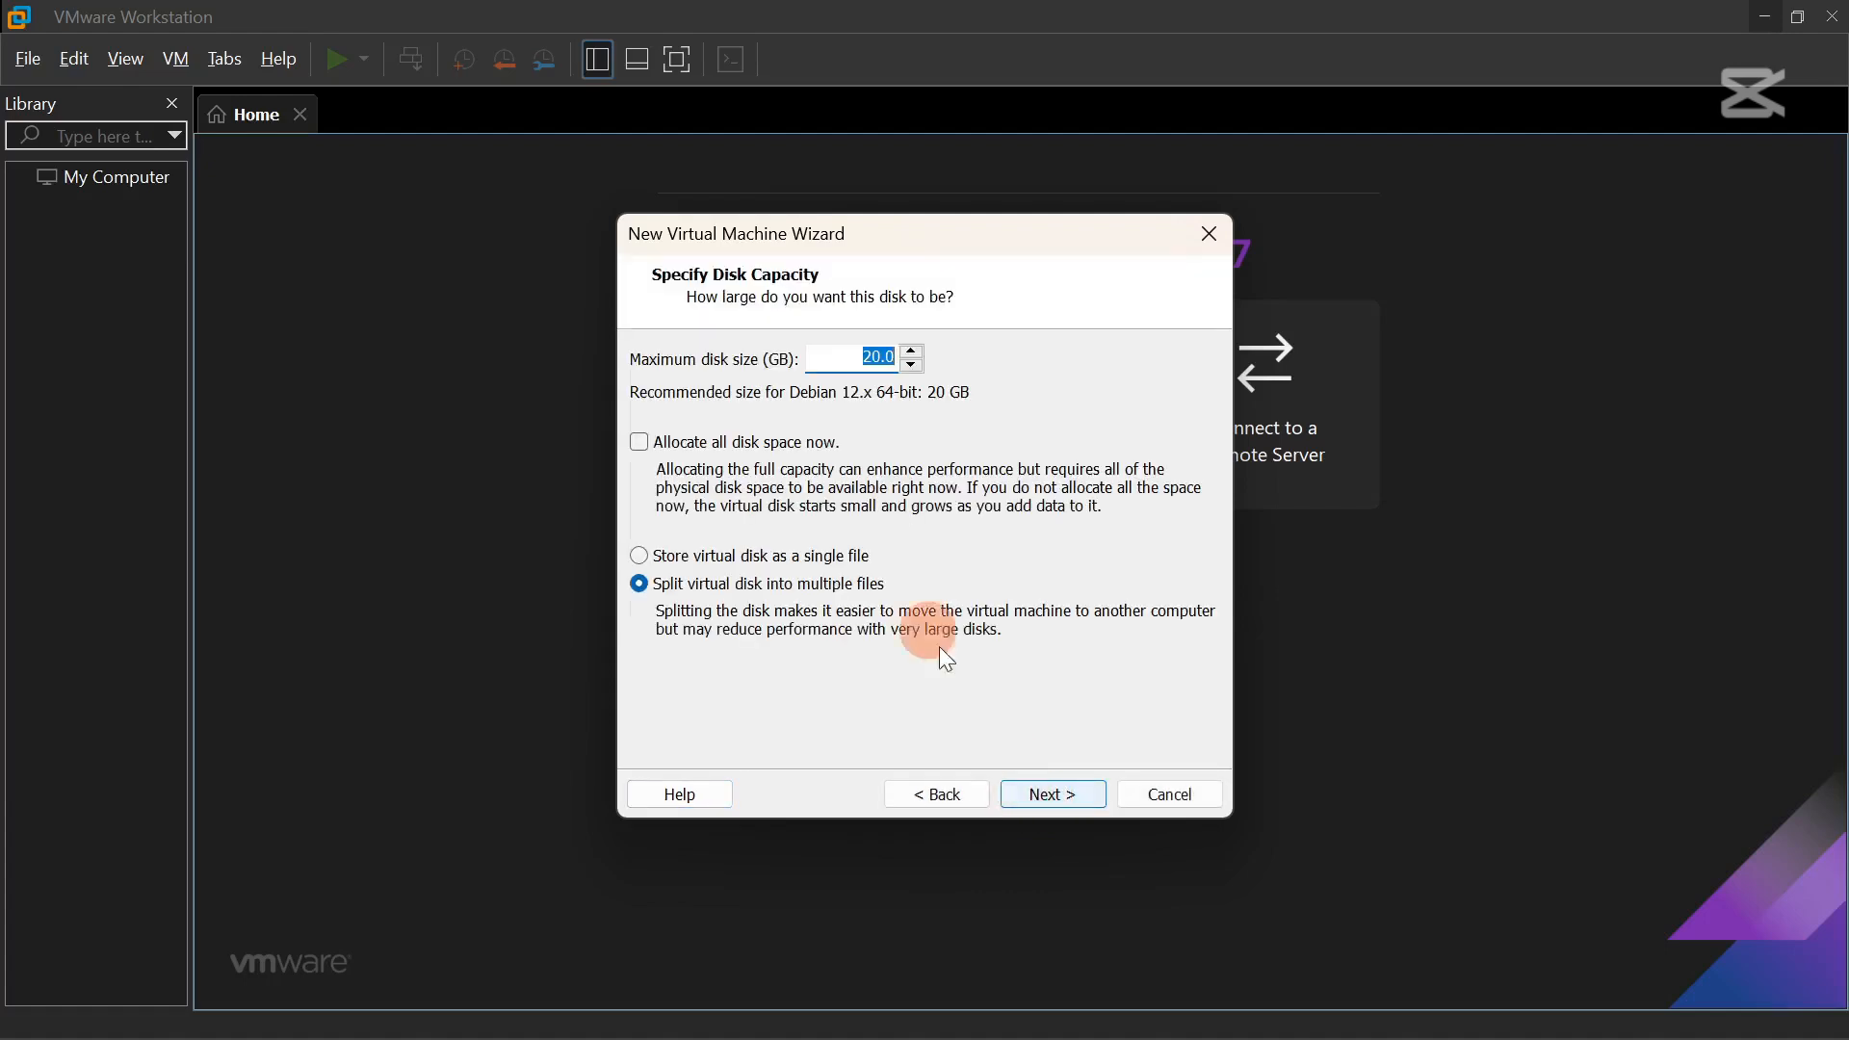
Set the disk capacity to 80 GB and finish creating the VM.
left_click(879, 360)
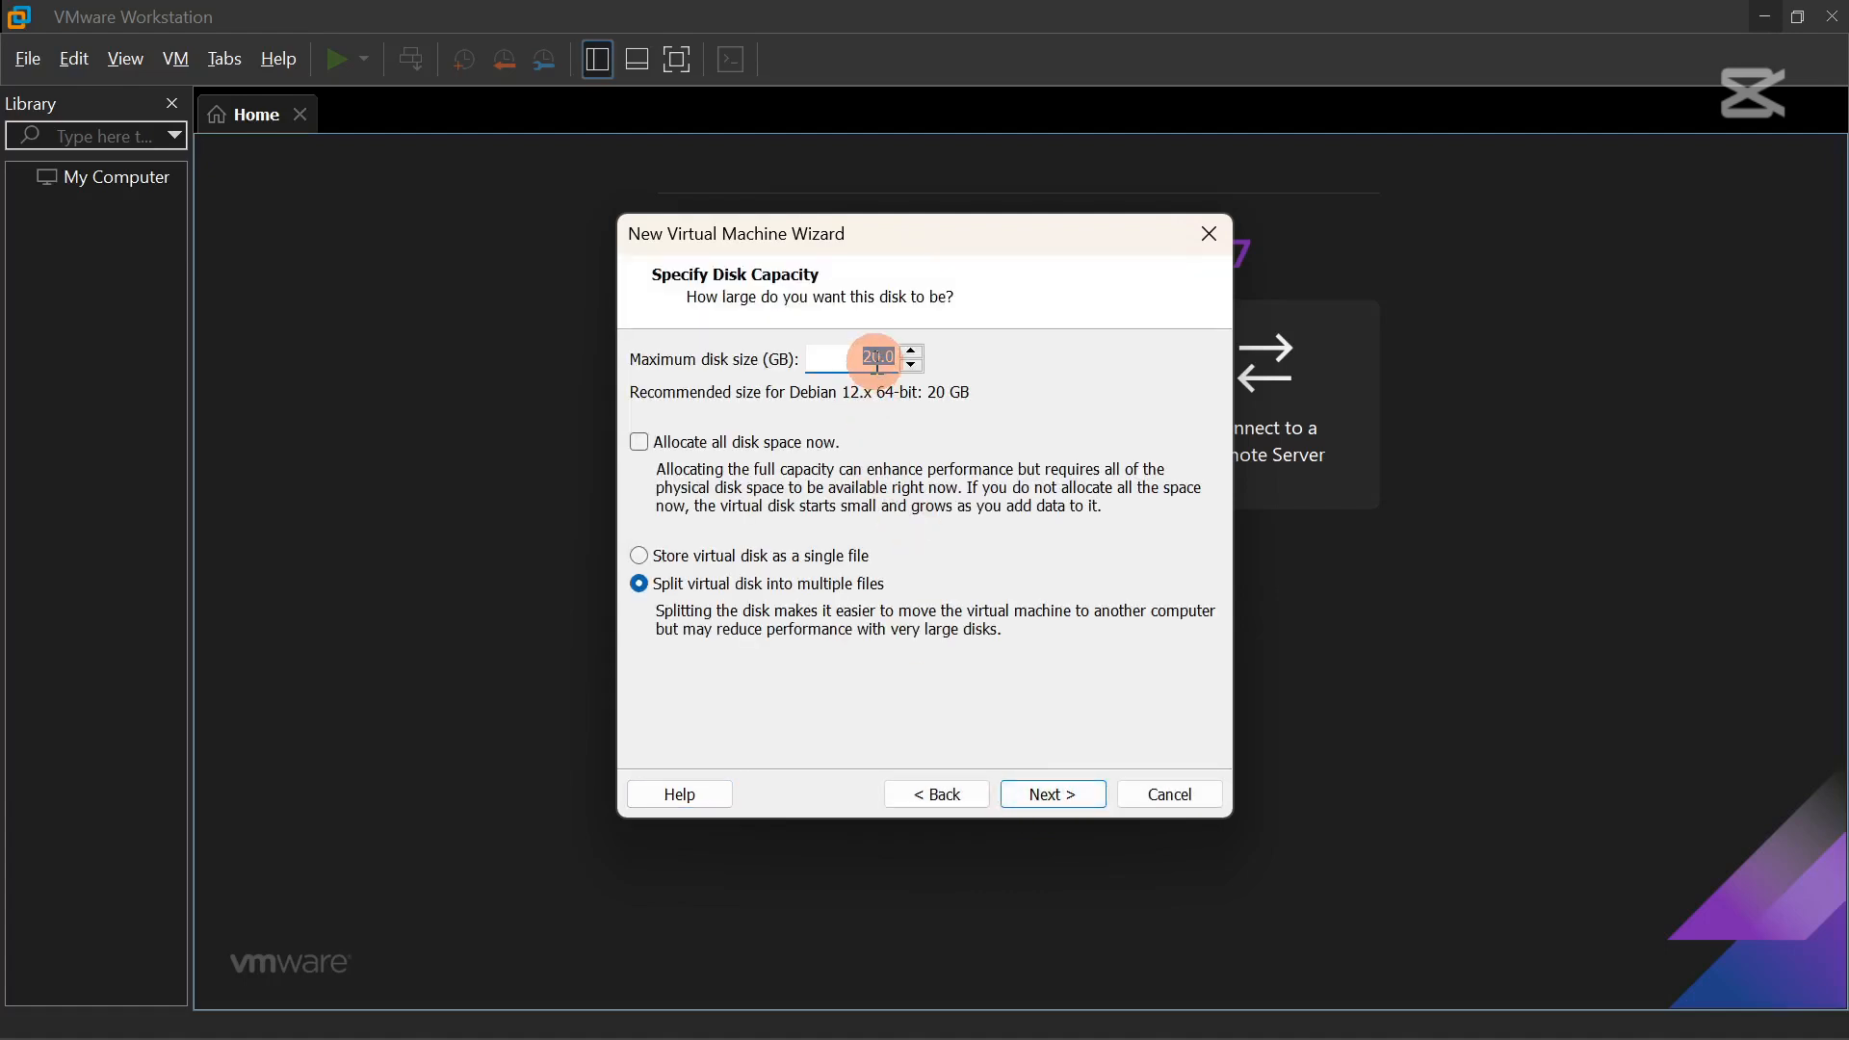
type("80")
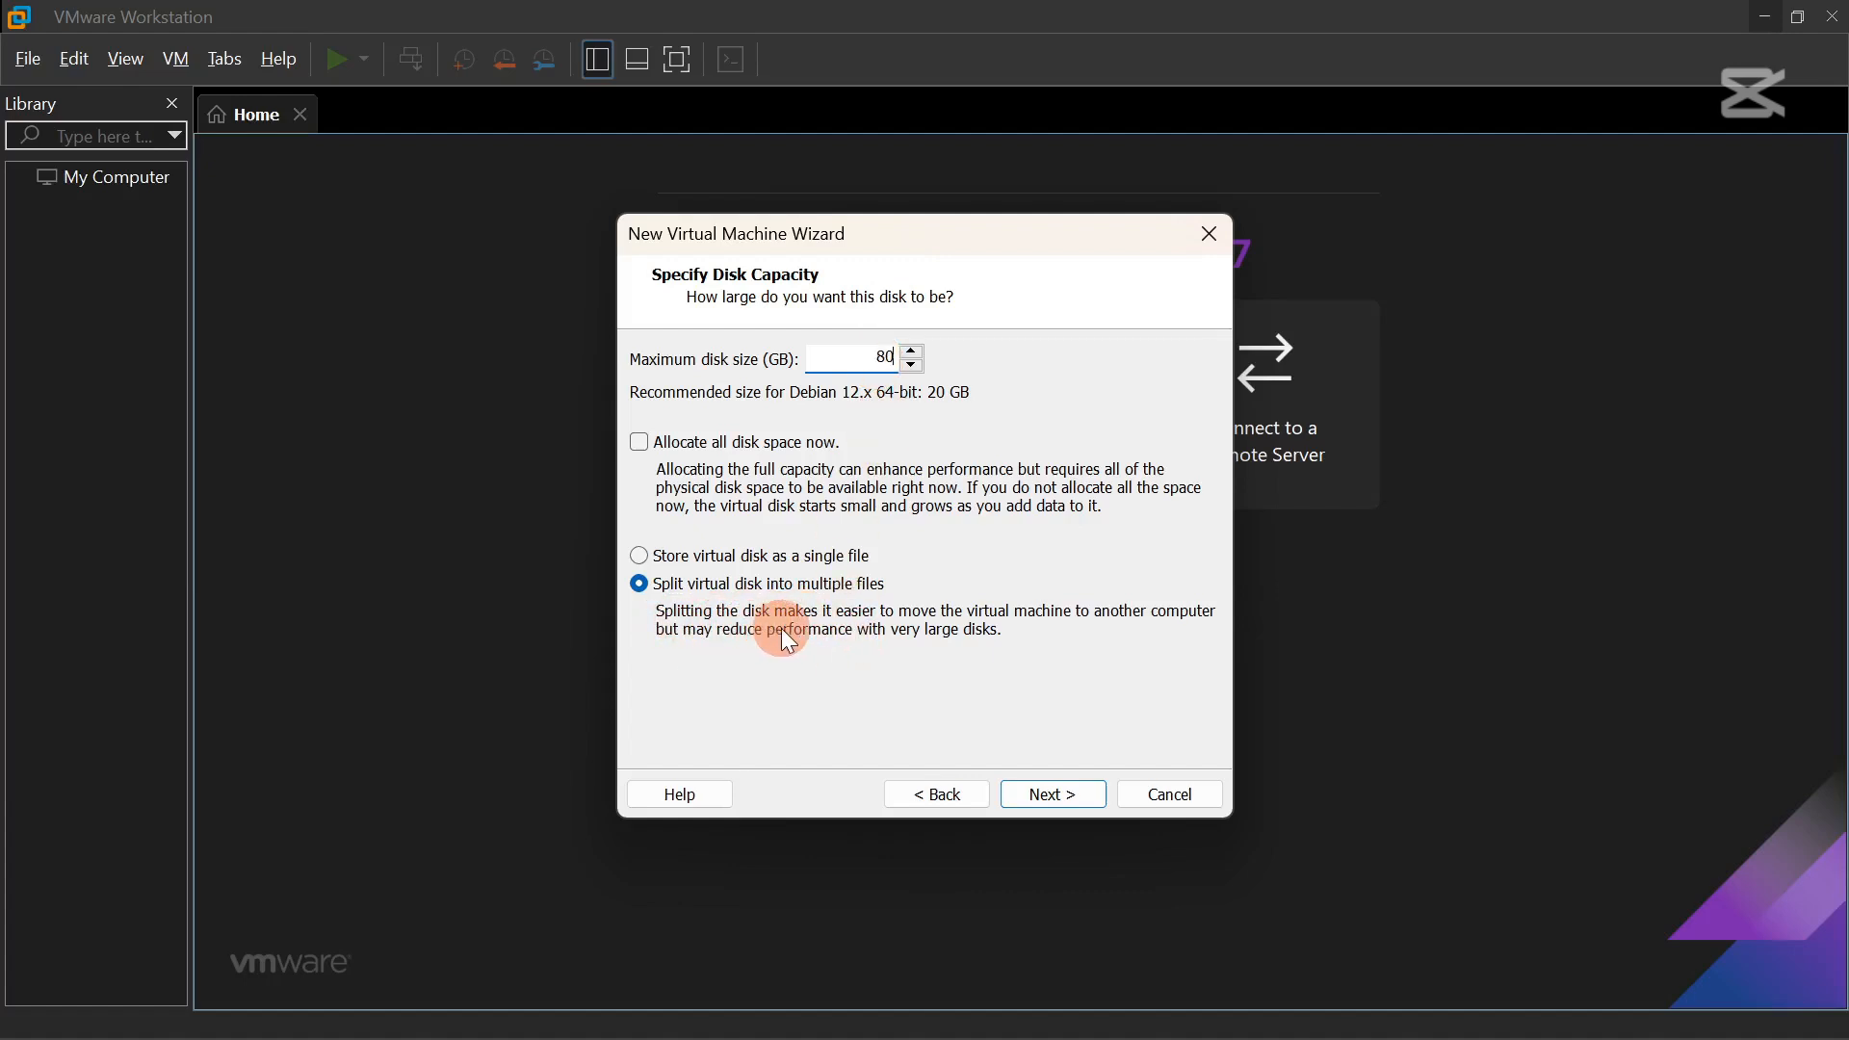
left_click(1062, 794)
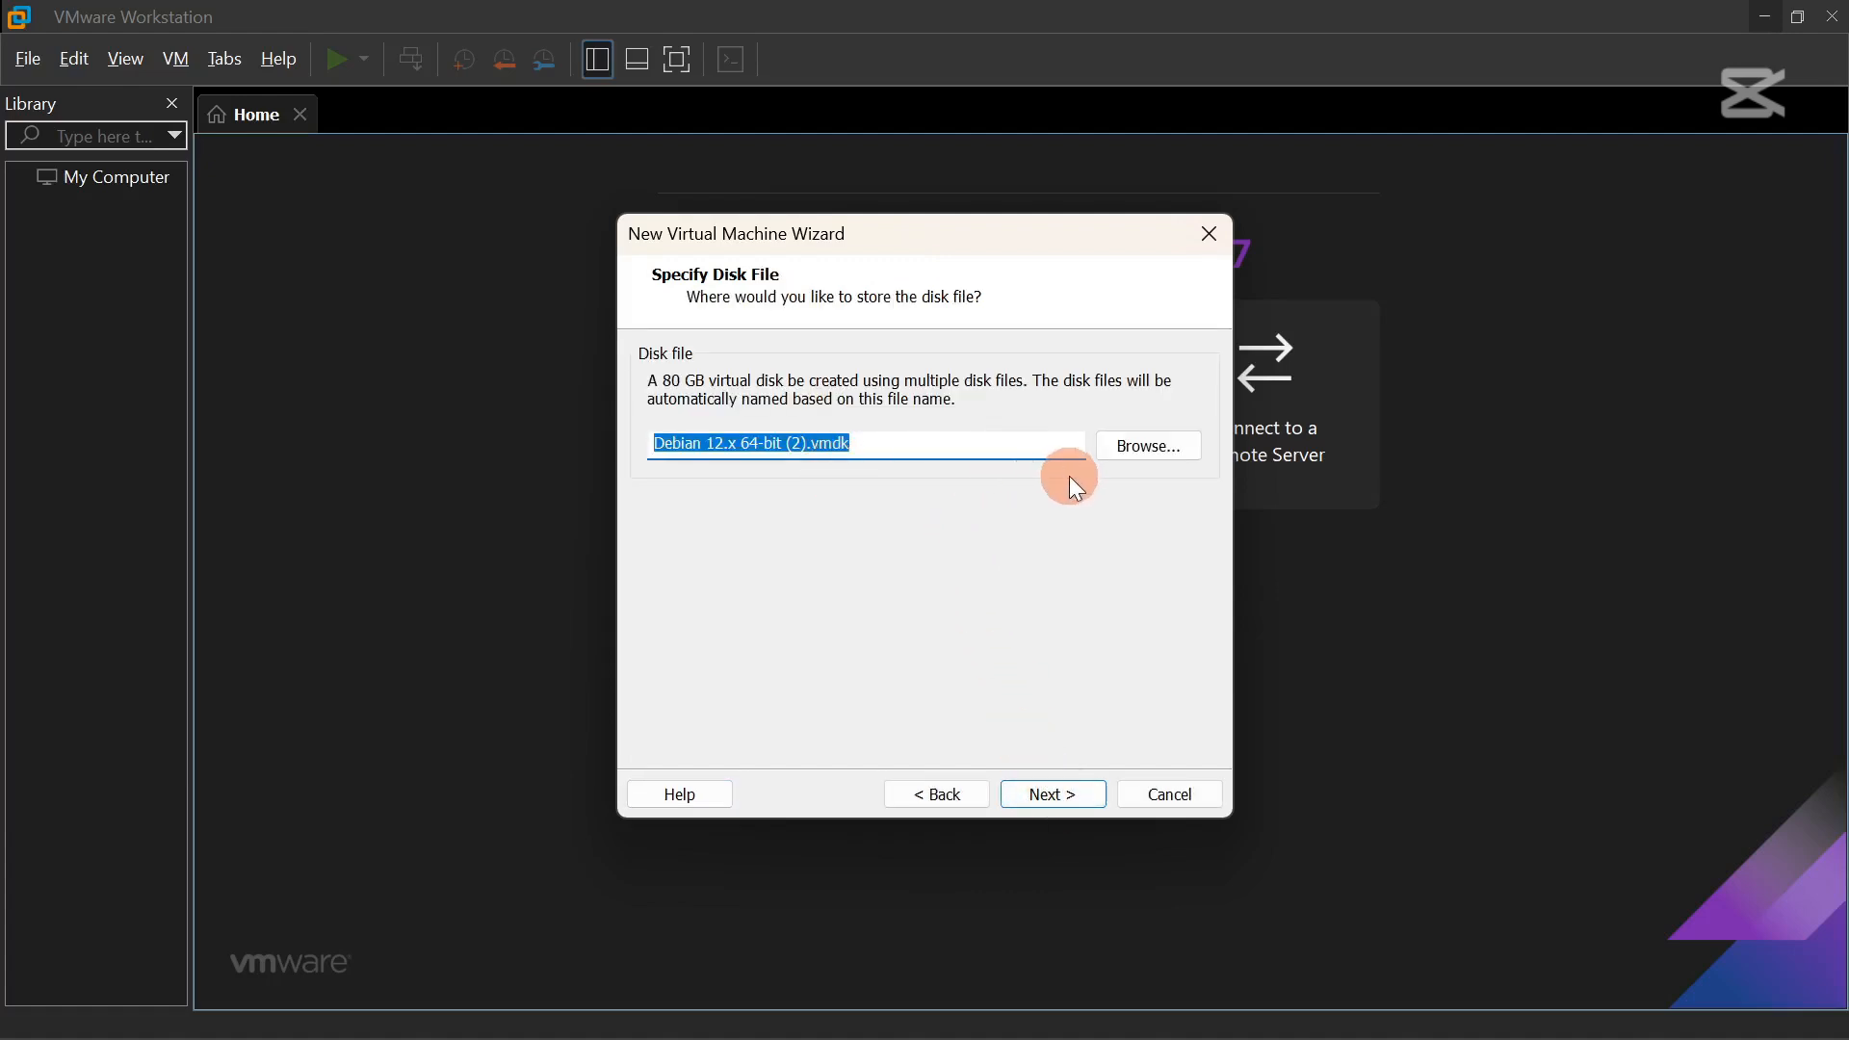
left_click(1059, 790)
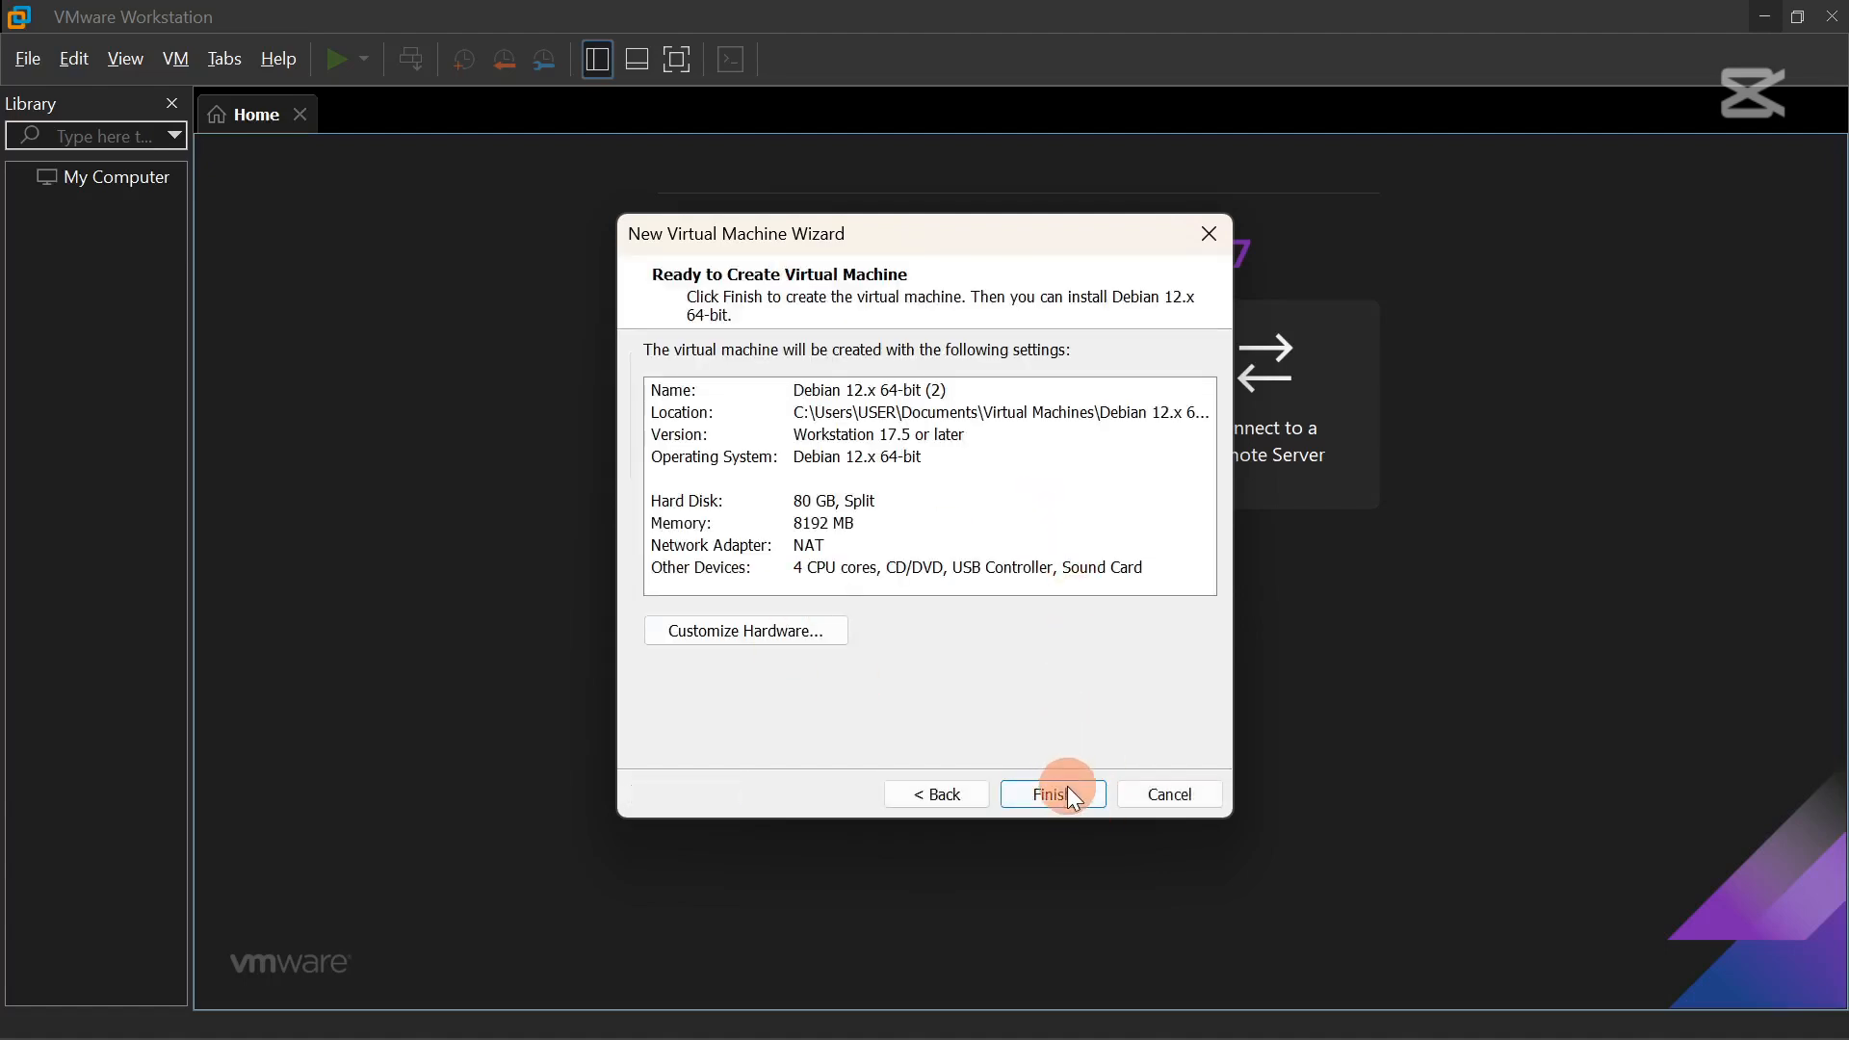
left_click(1061, 801)
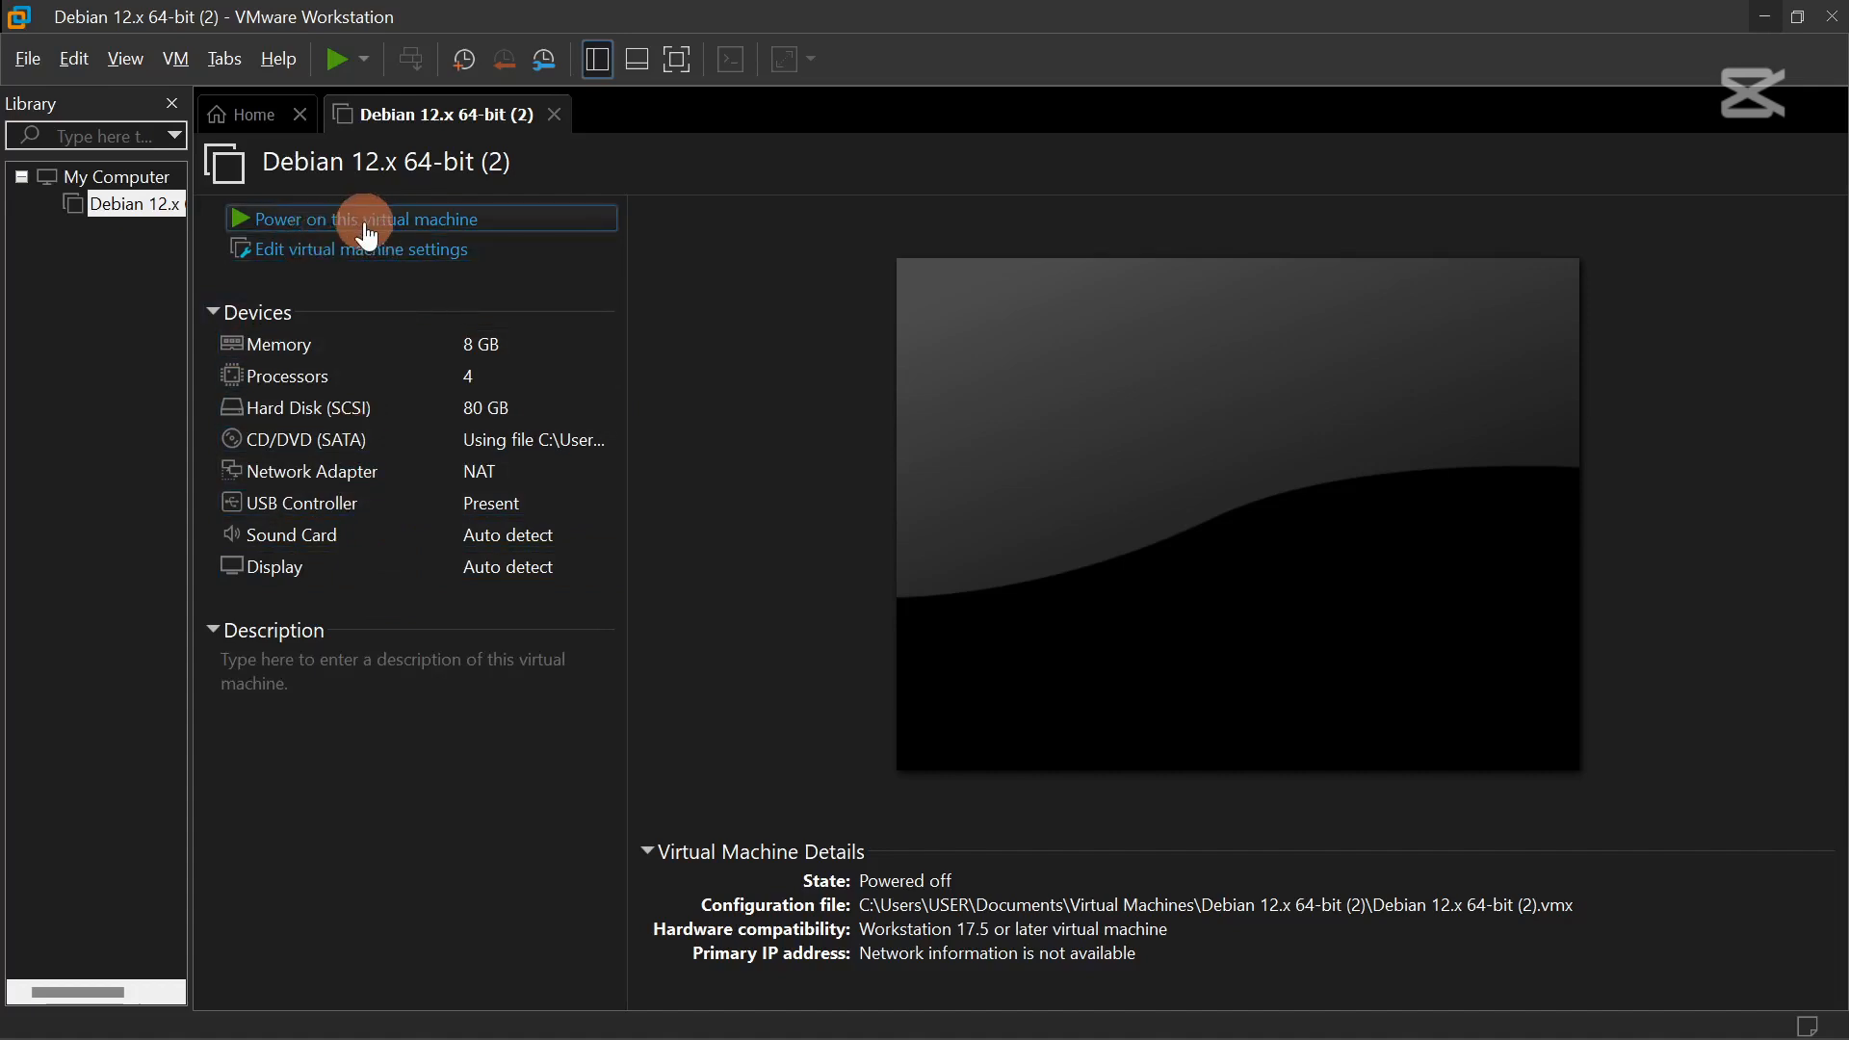
Power on the Debian 12.x 64-bit (2) VM to boot the Kali installer.
left_click(445, 229)
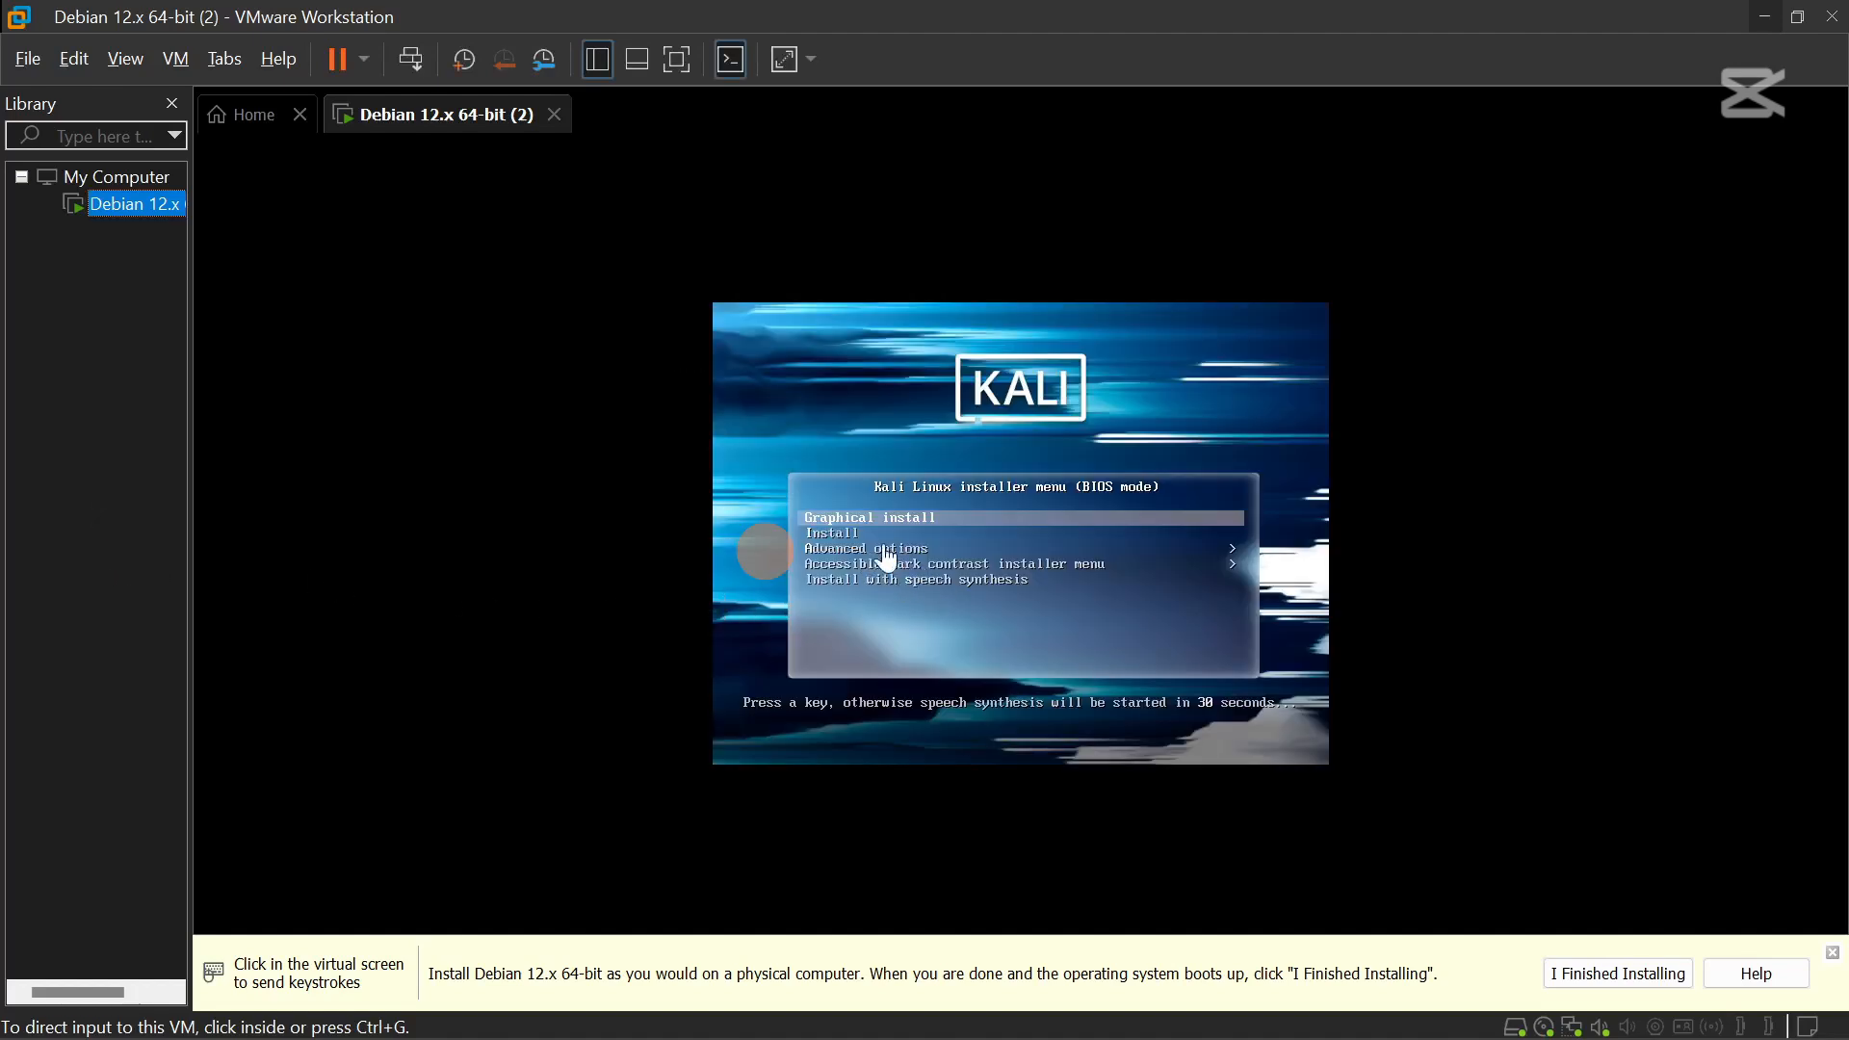
Start the graphical install with default language, United States location and American English keymap.
left_click(933, 535)
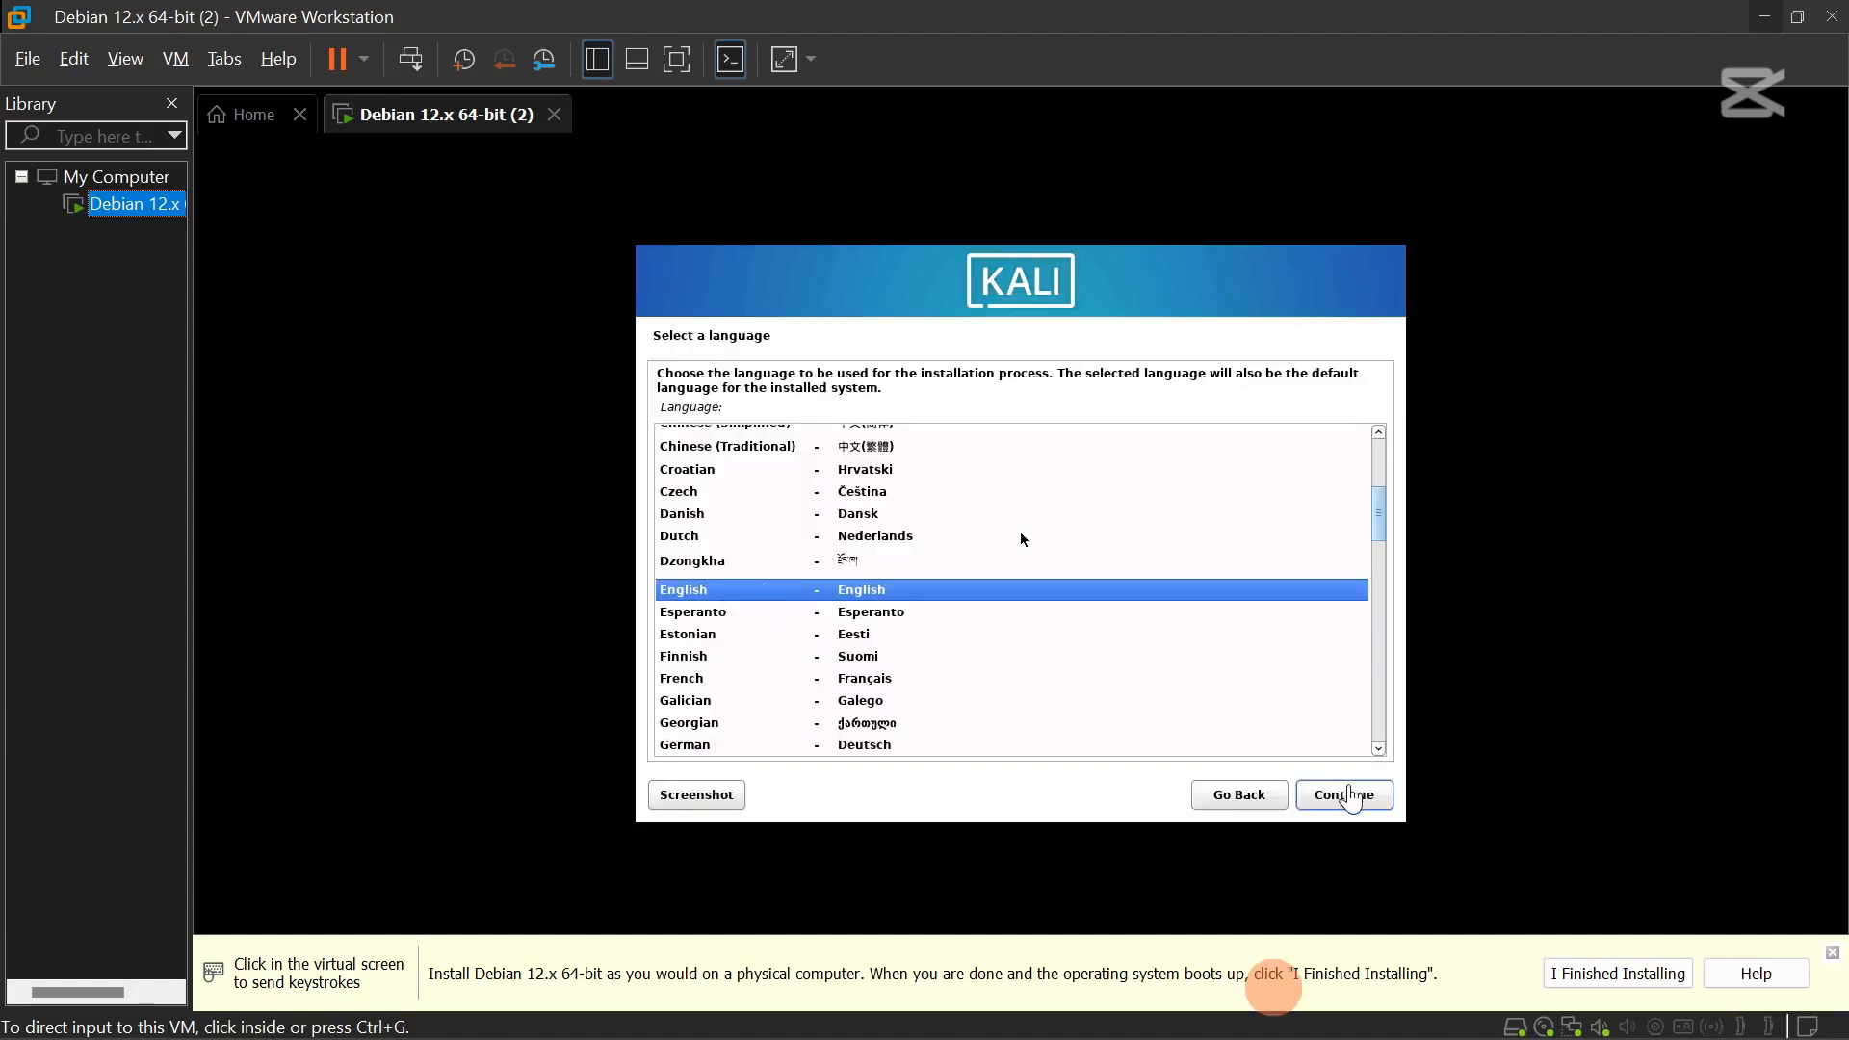
left_click(1346, 809)
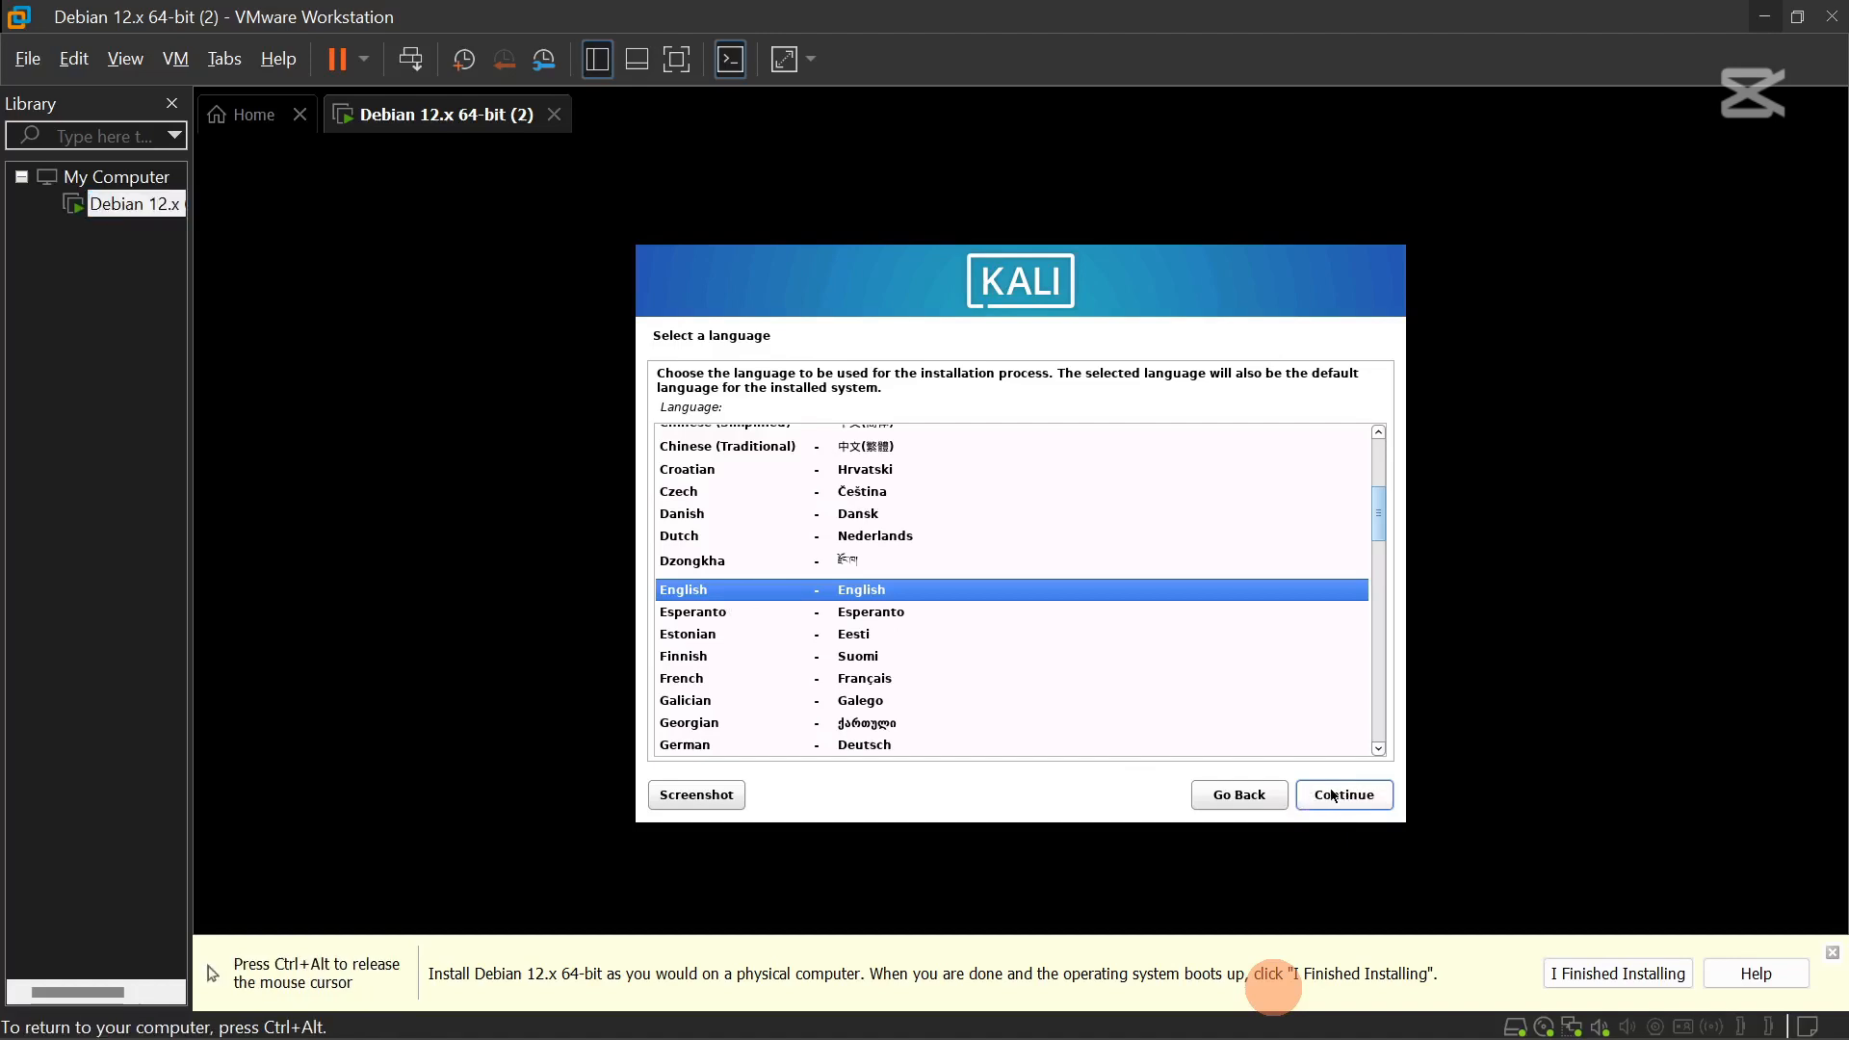
left_click(1341, 797)
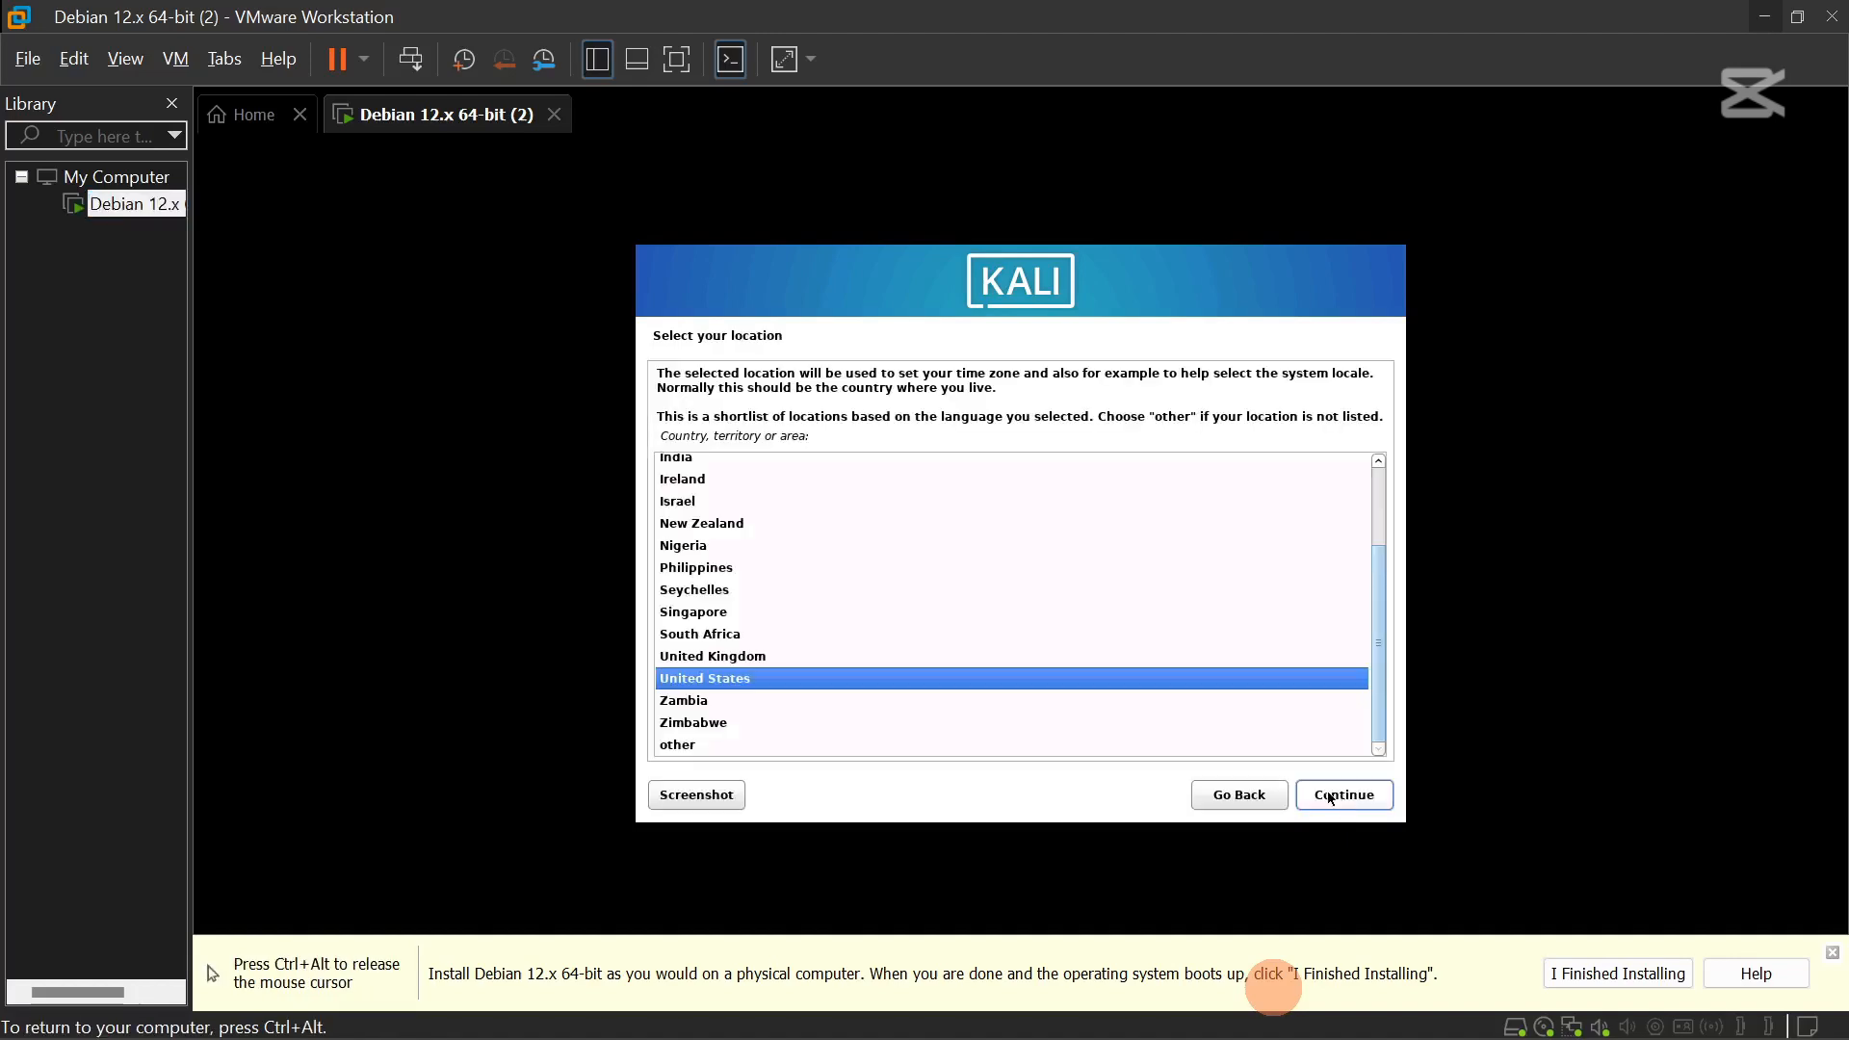
left_click(1362, 802)
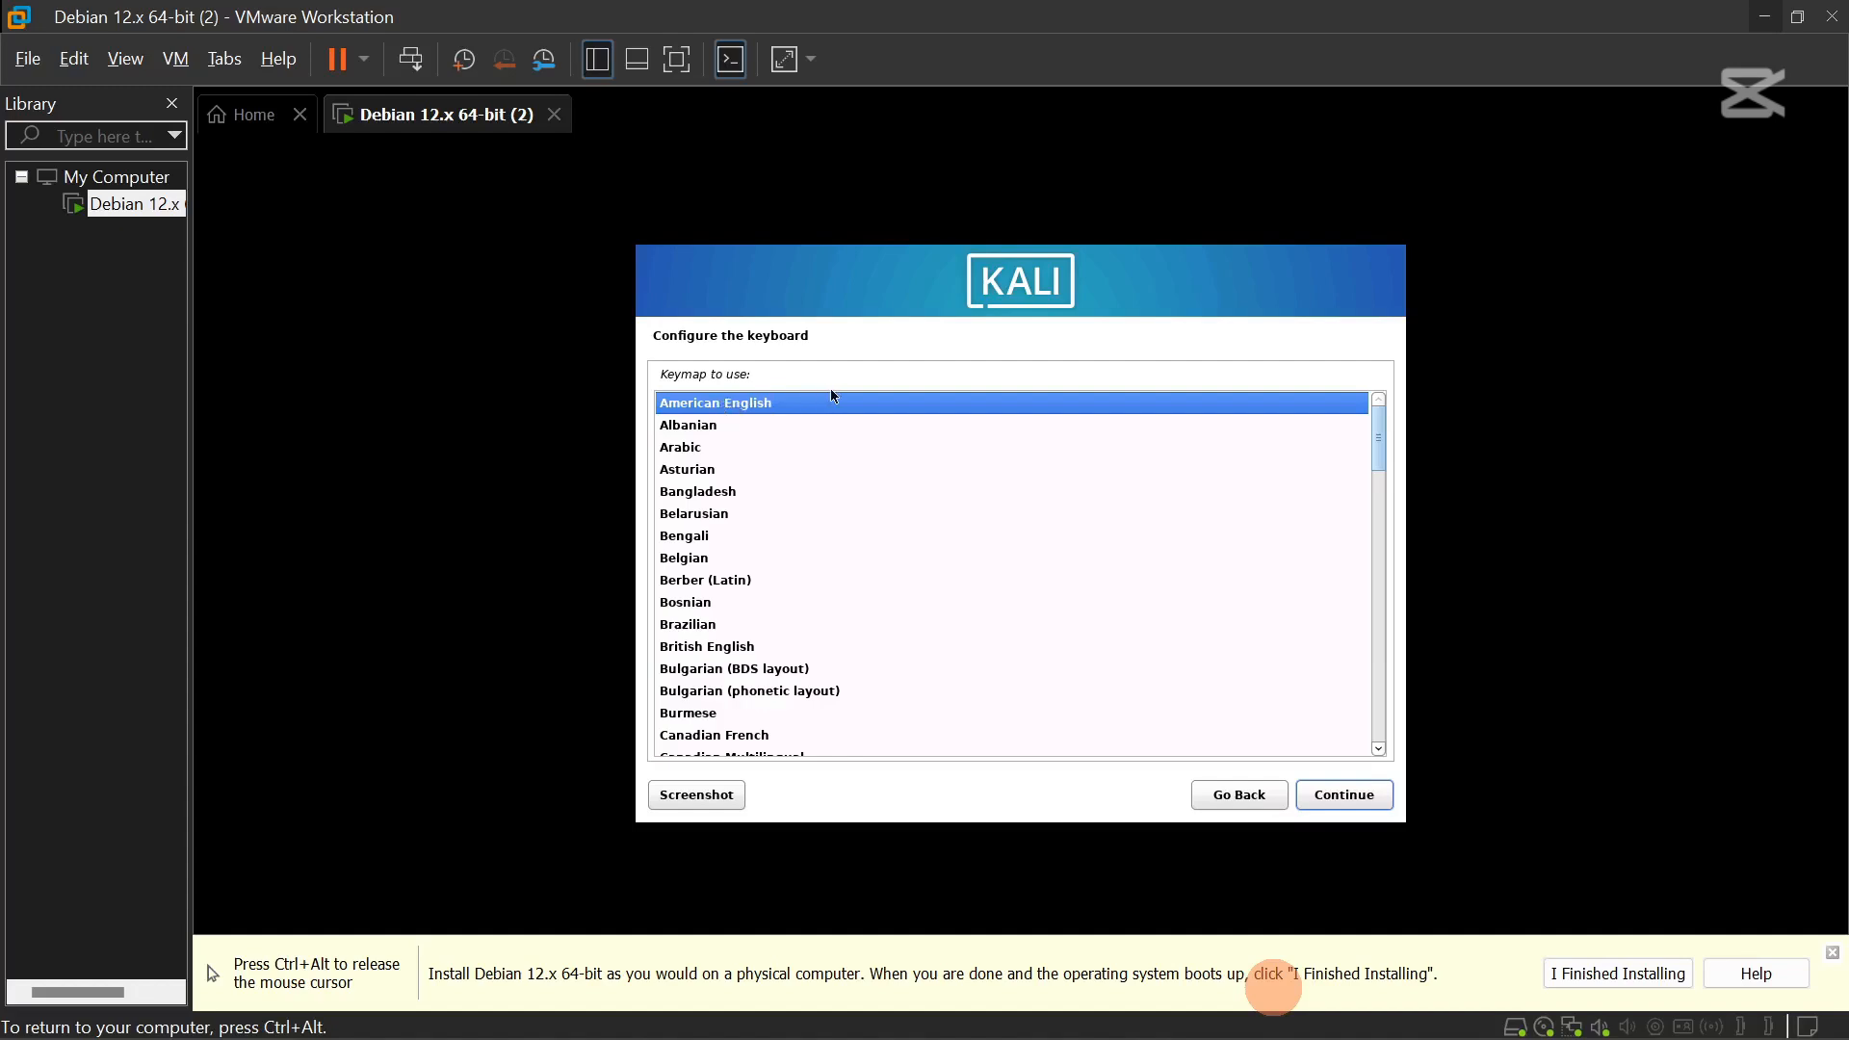
left_click(1351, 799)
left_click(1352, 799)
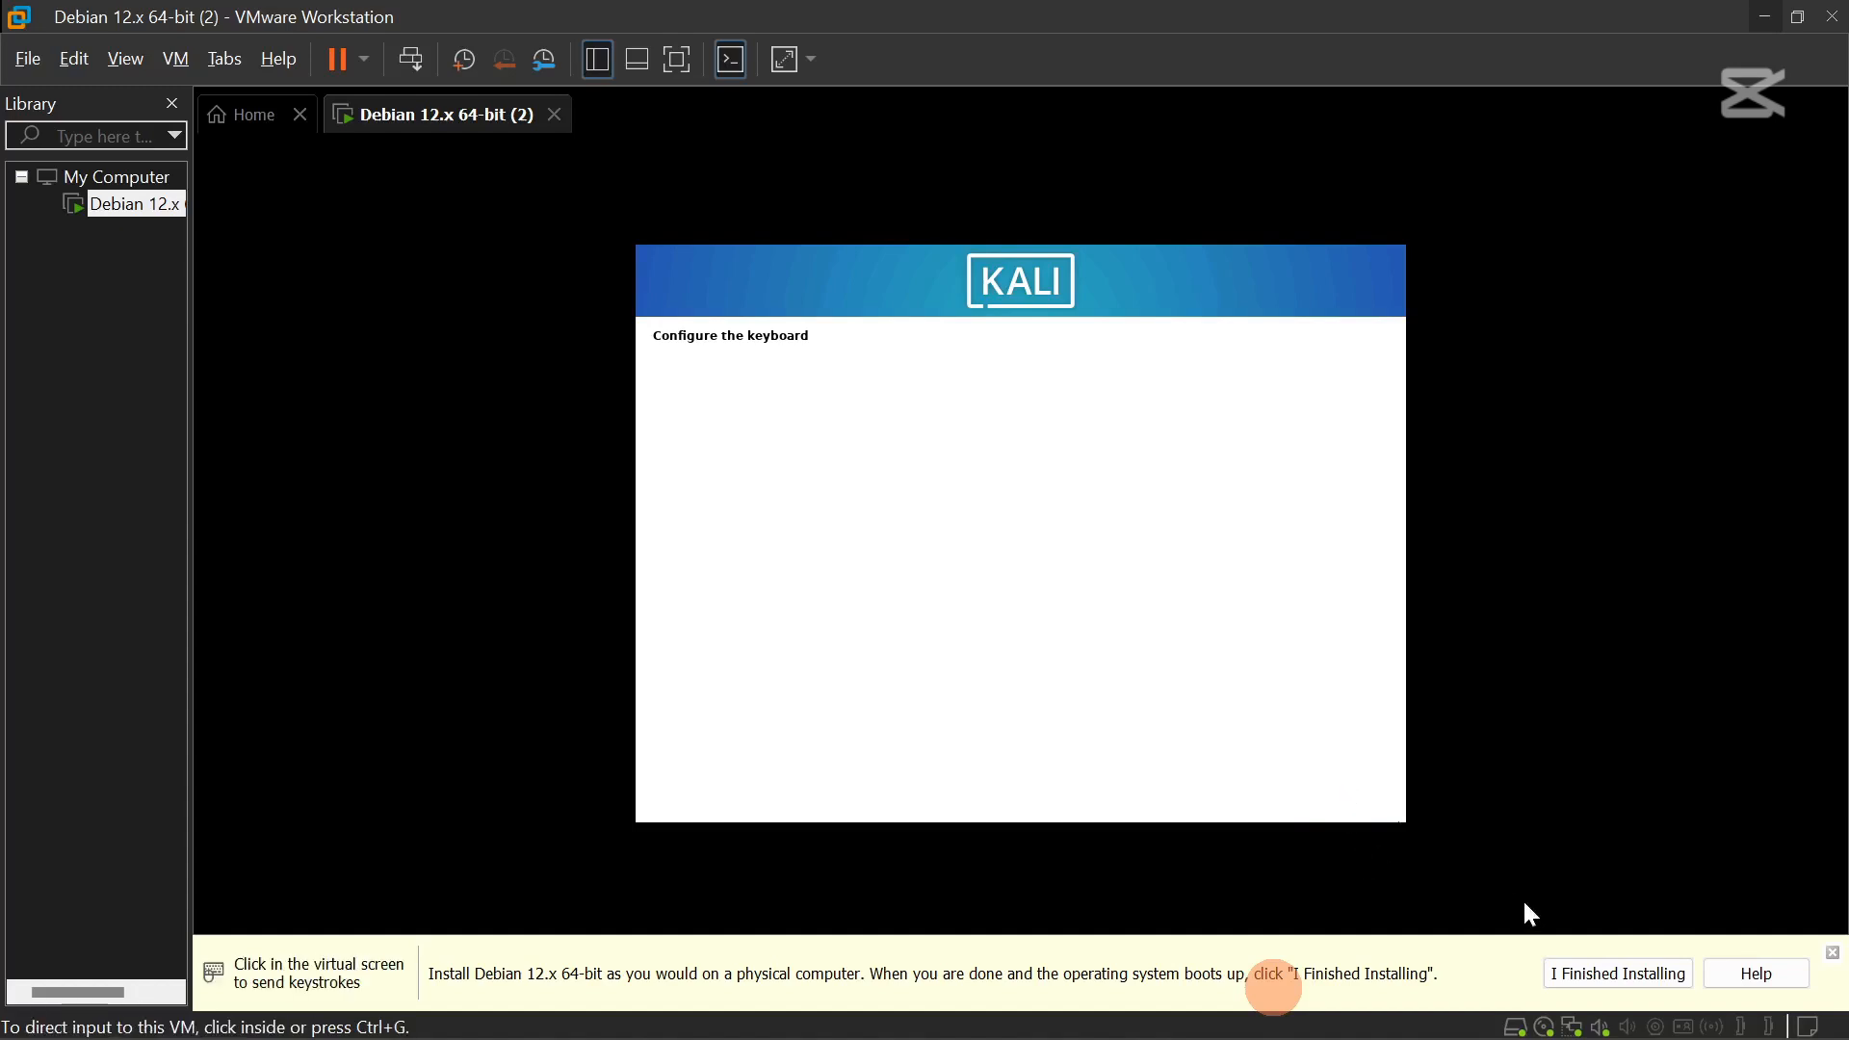
left_click(978, 626)
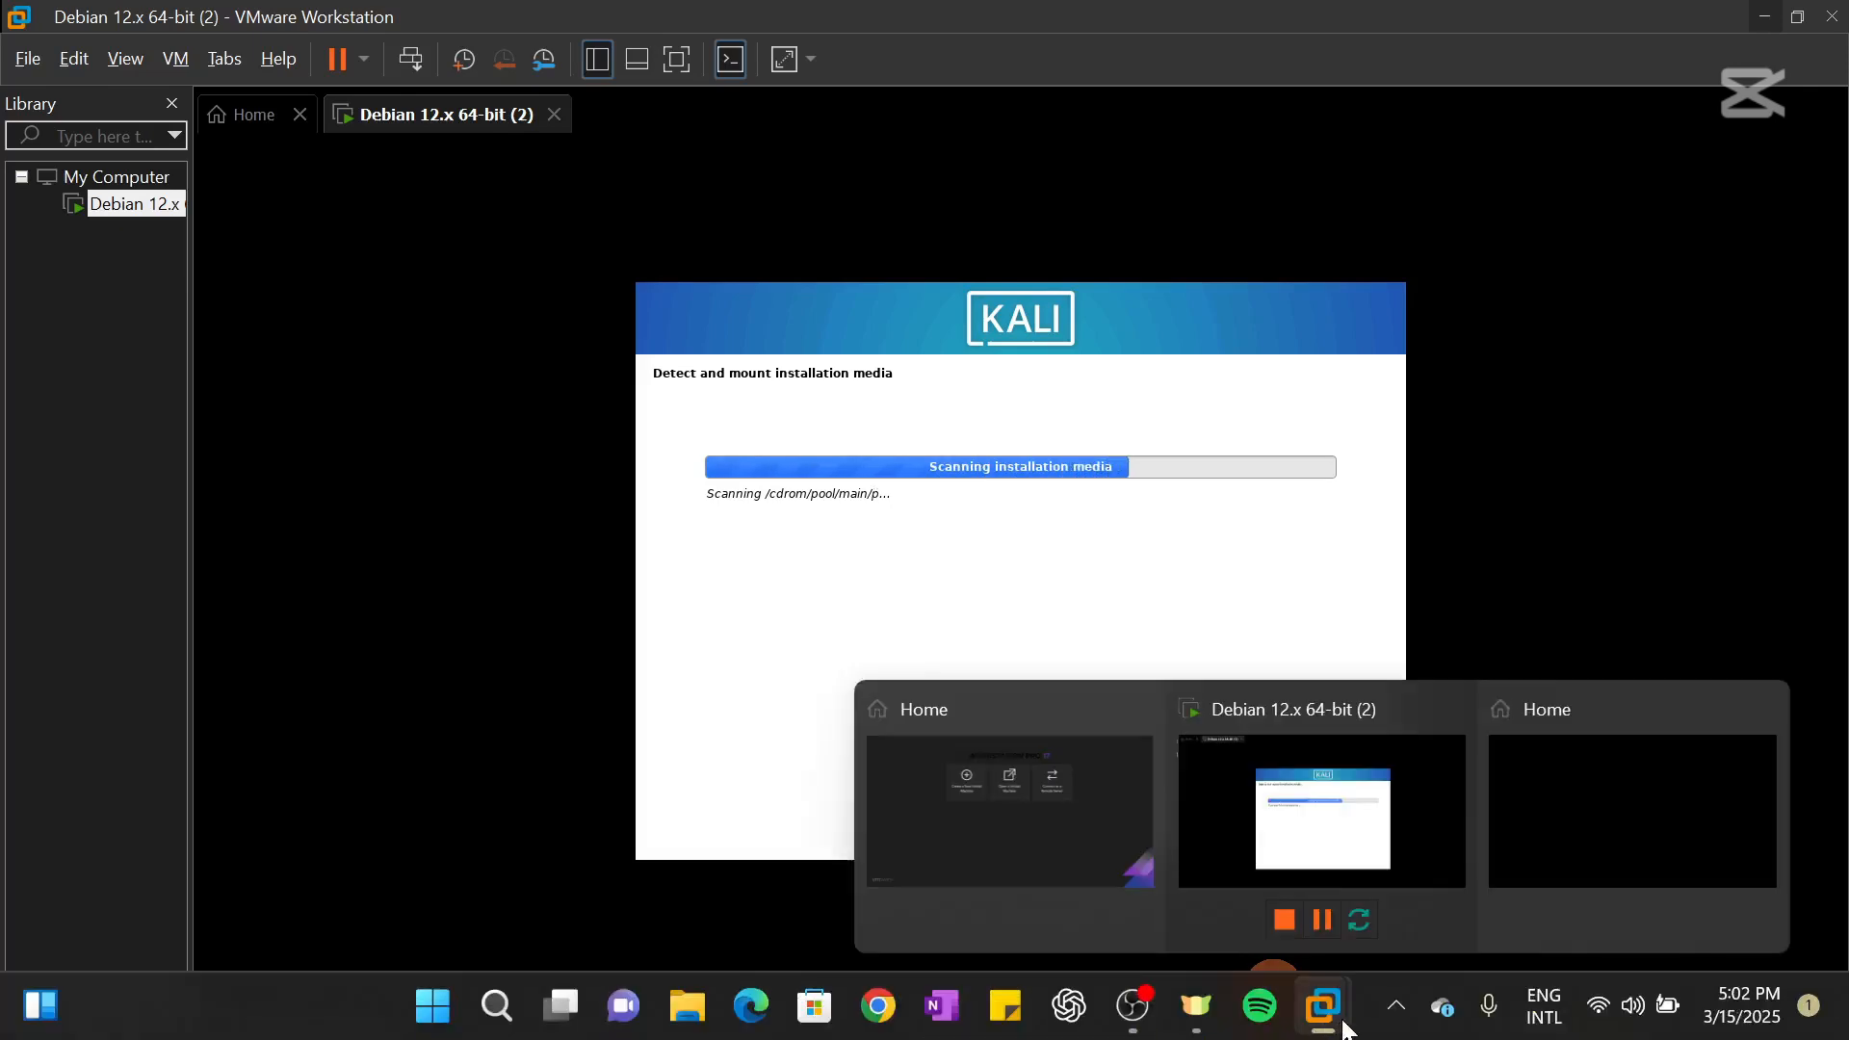
Keep kali as the hostname and set the domain name to cipherbasetechnologies.com.
mouse_move(1202, 1019)
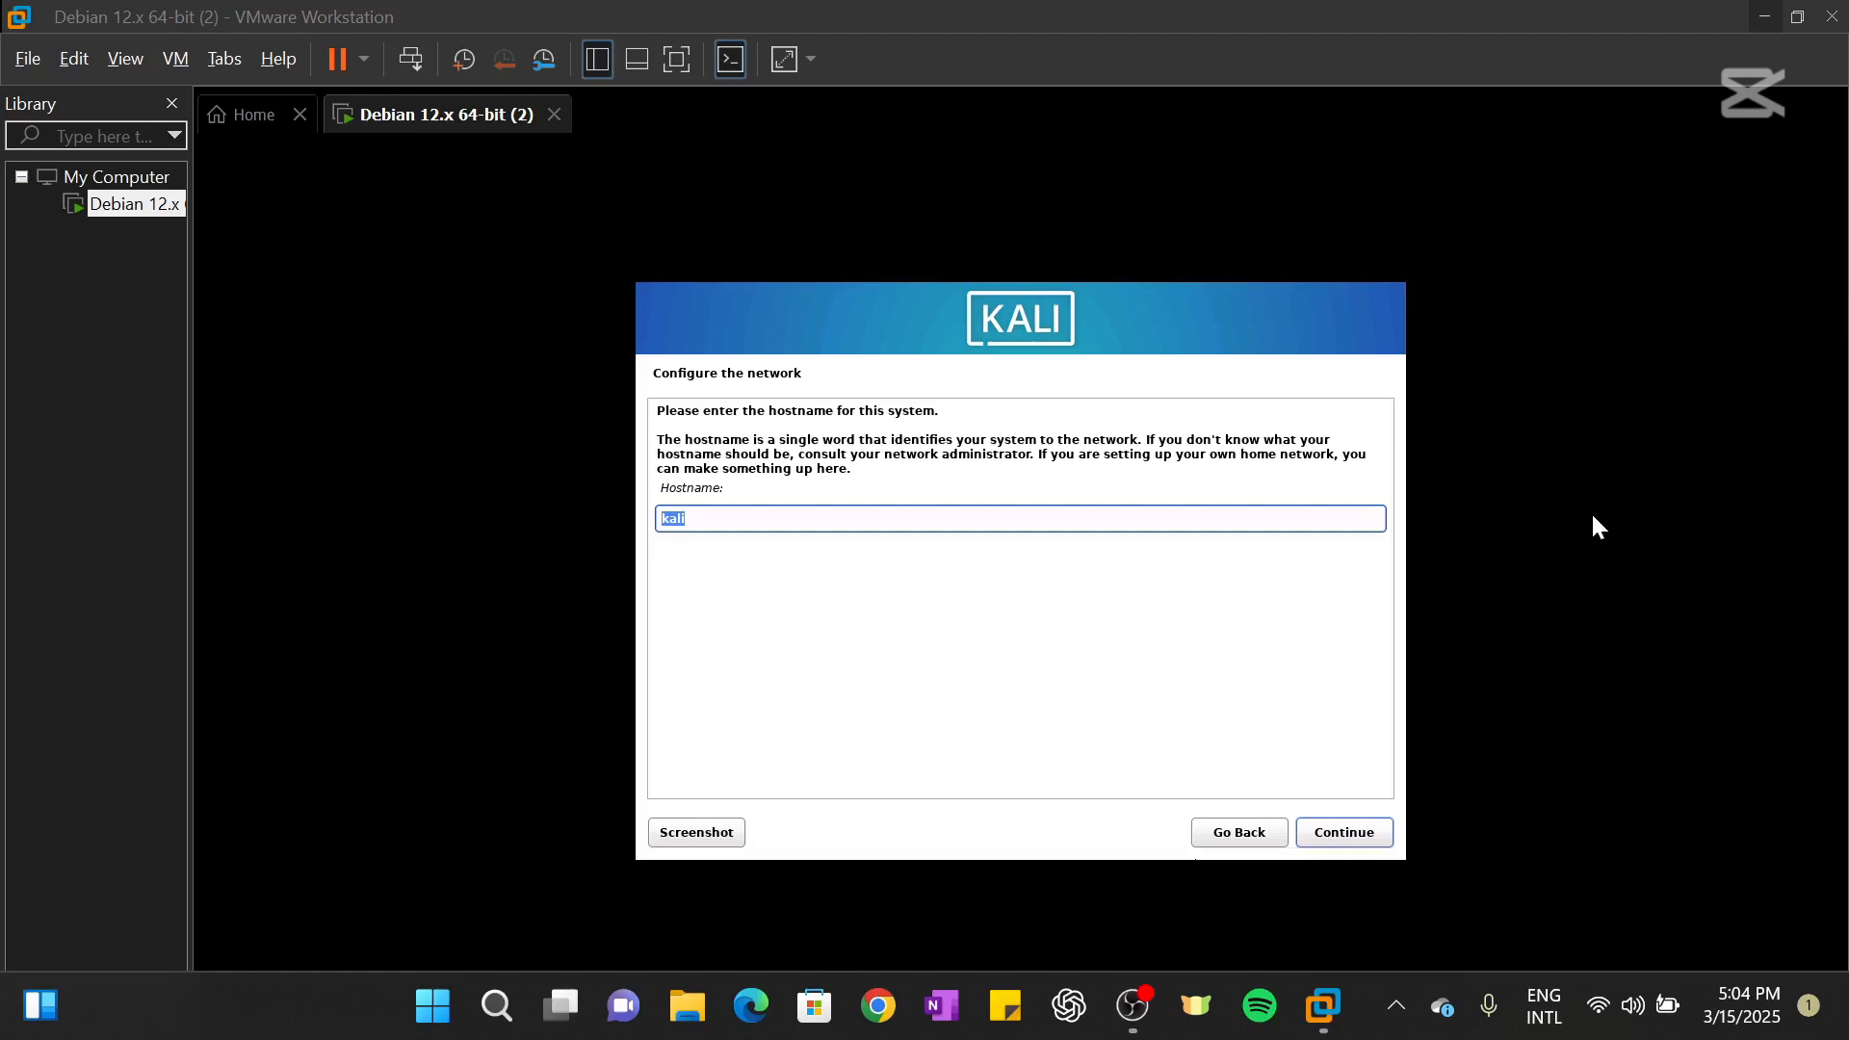
left_click(732, 520)
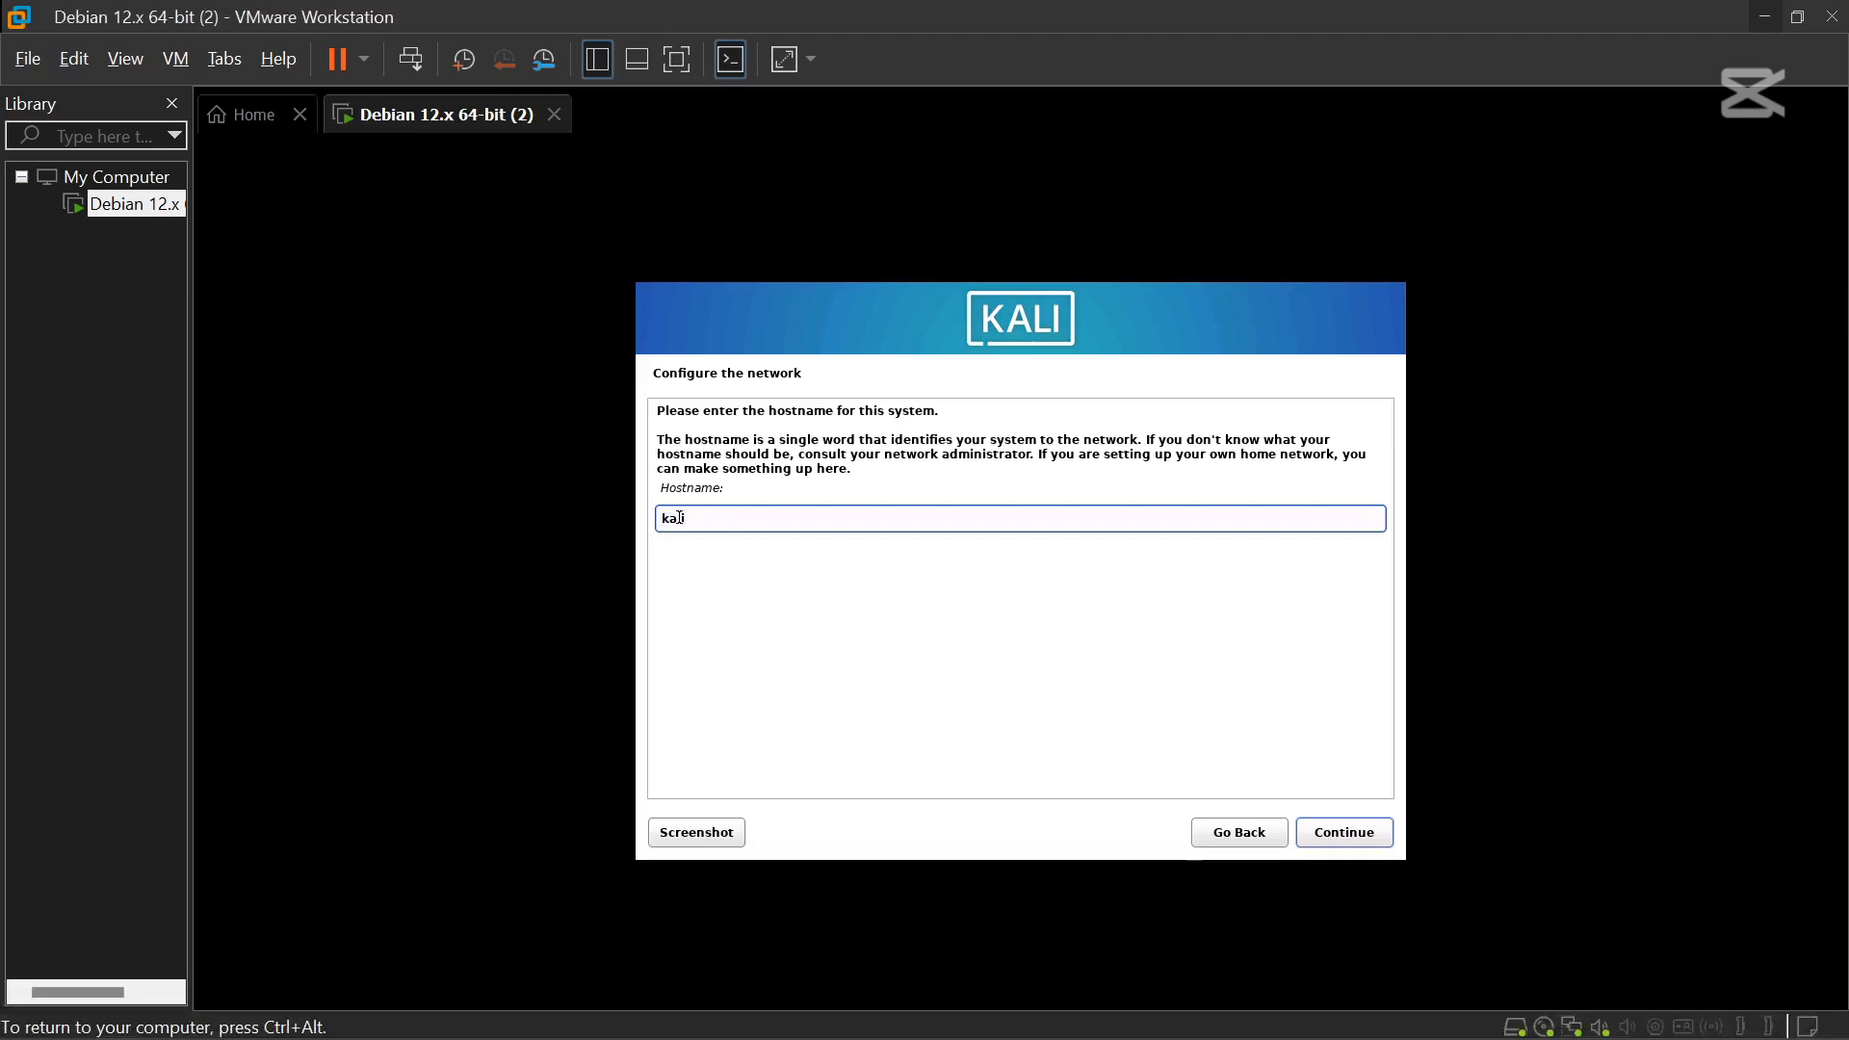
left_click(1331, 832)
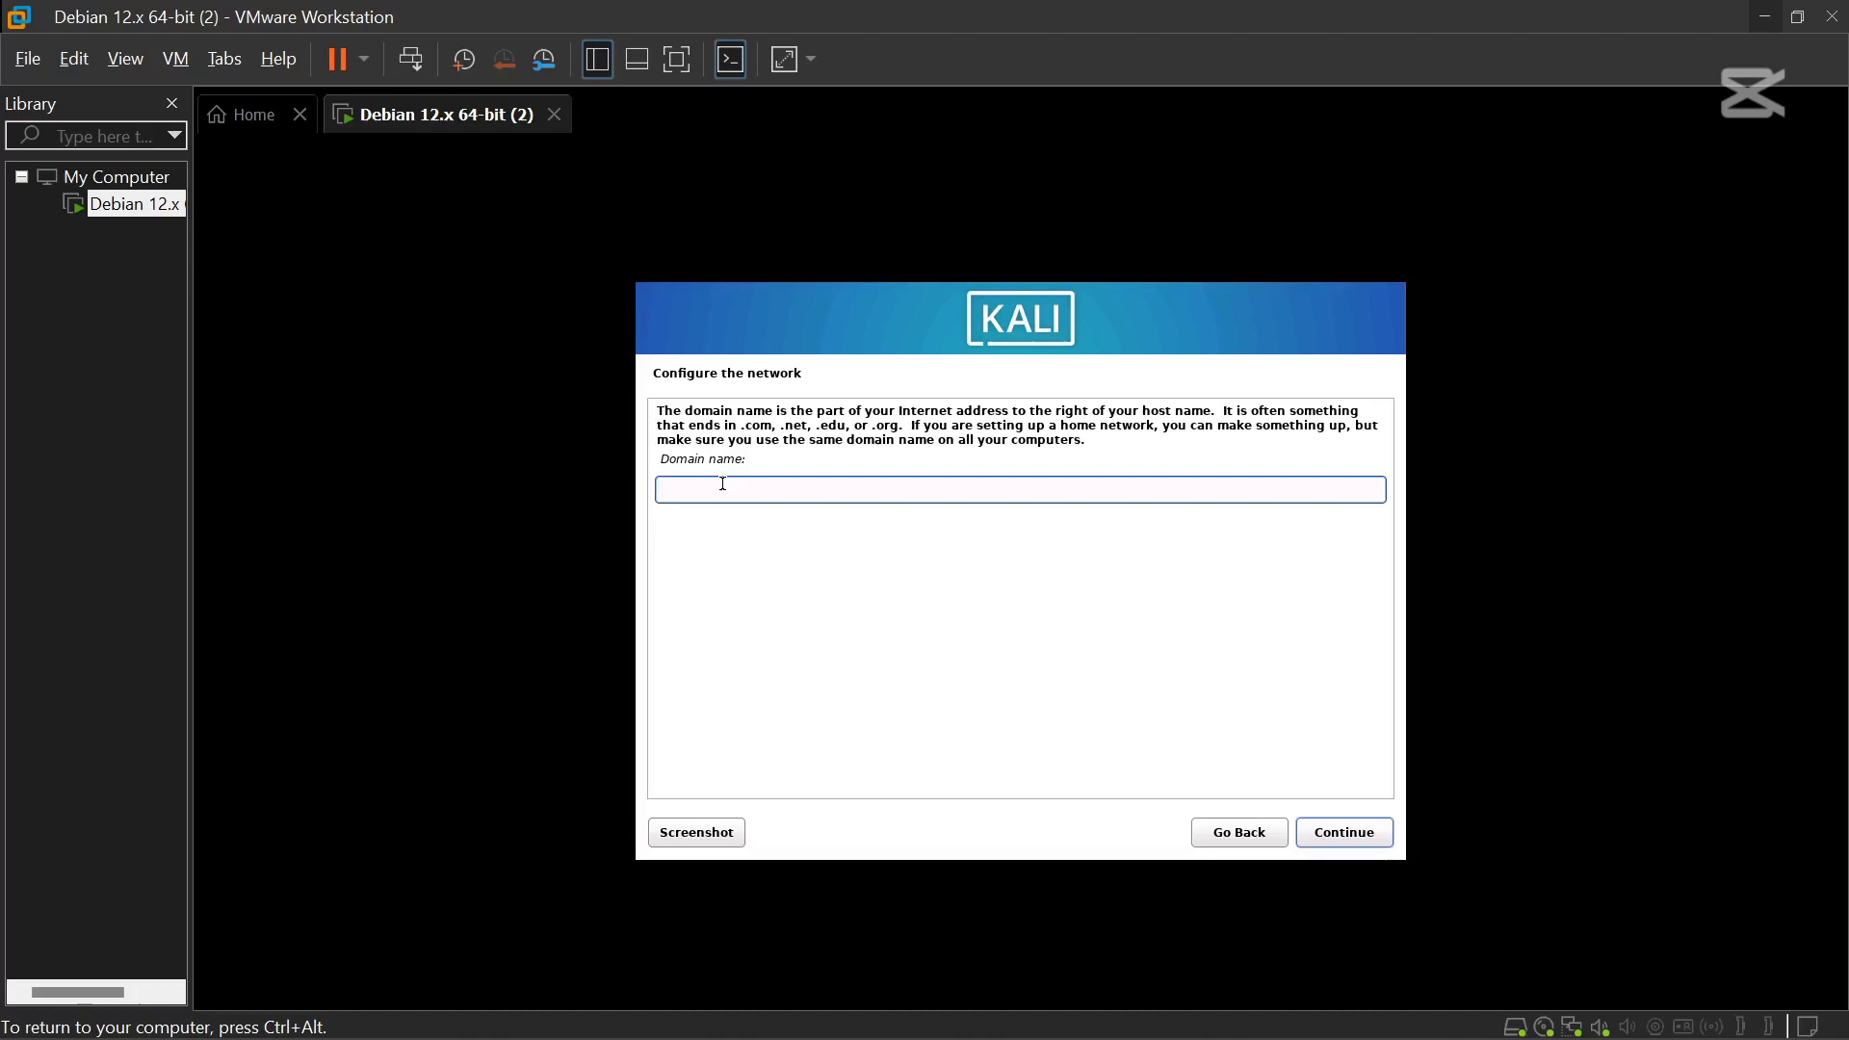
type("cipherbasetechnologies.com")
key("Return")
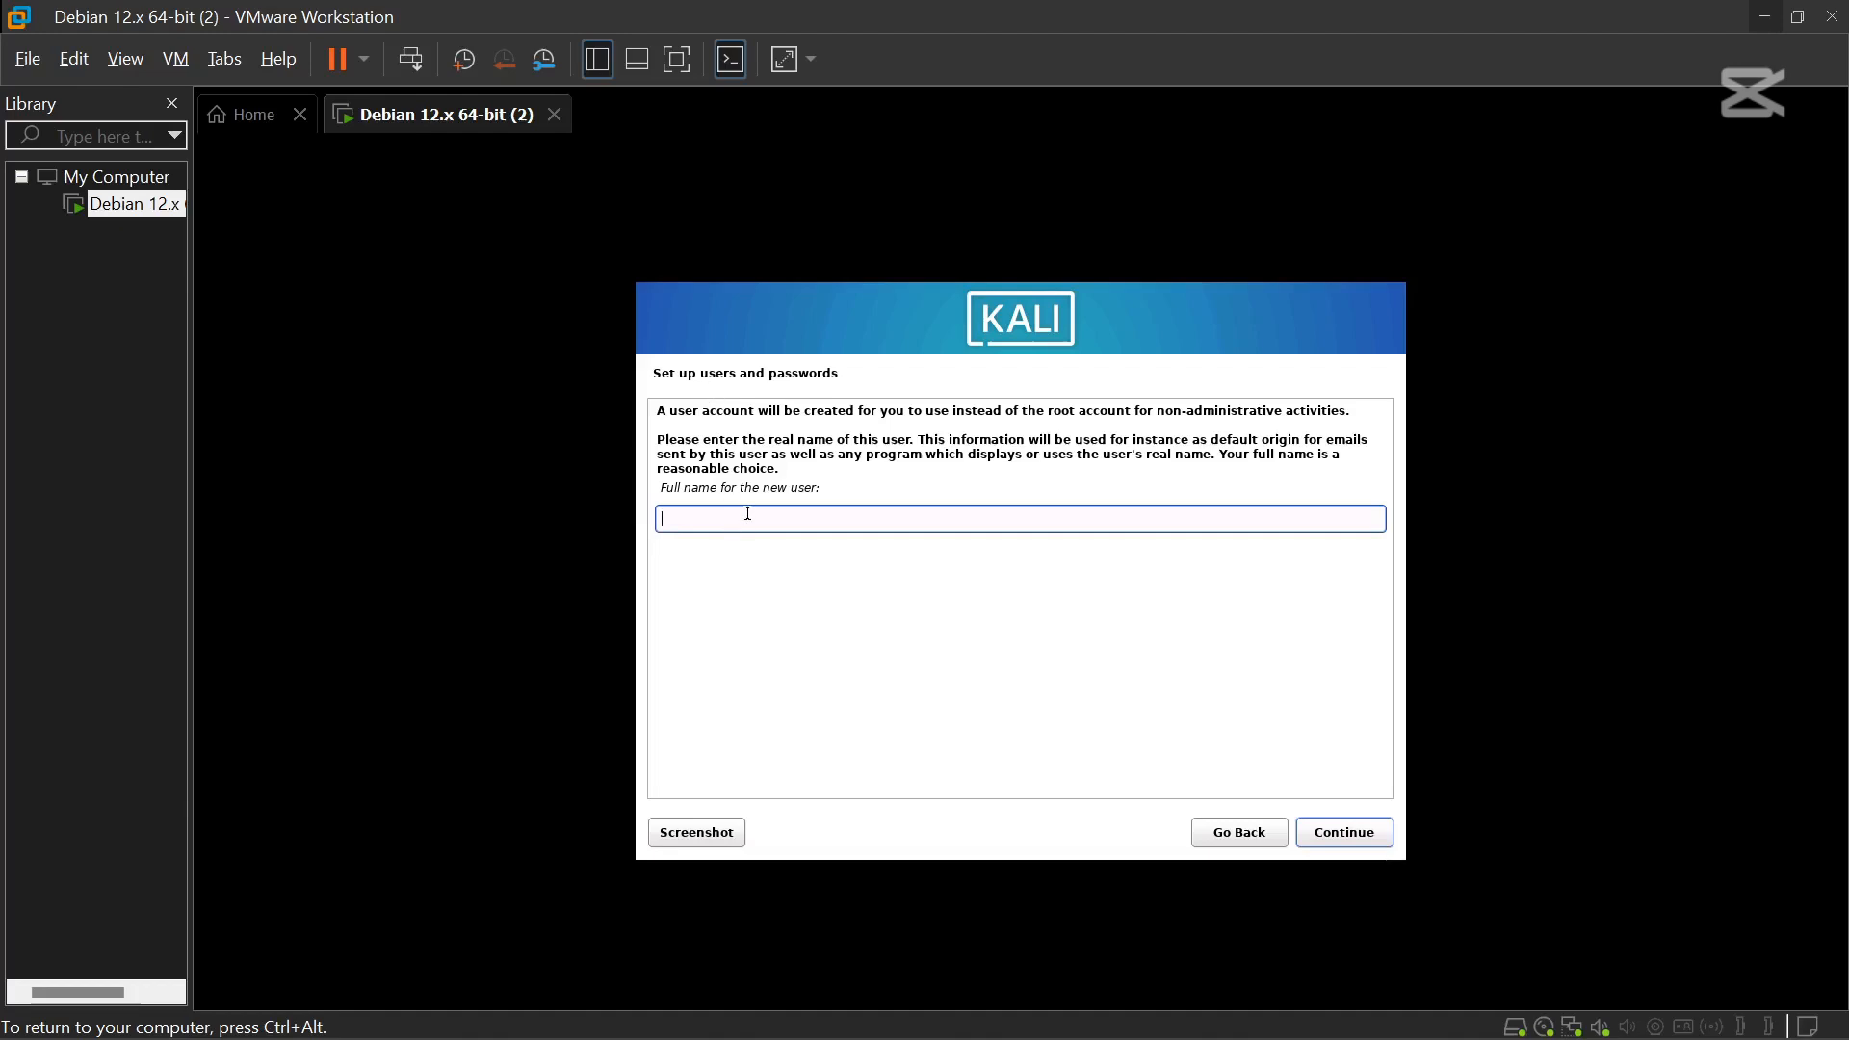
Enter the new user's full name and replace the suggested username with a custom one.
type("matth")
left_click(1342, 834)
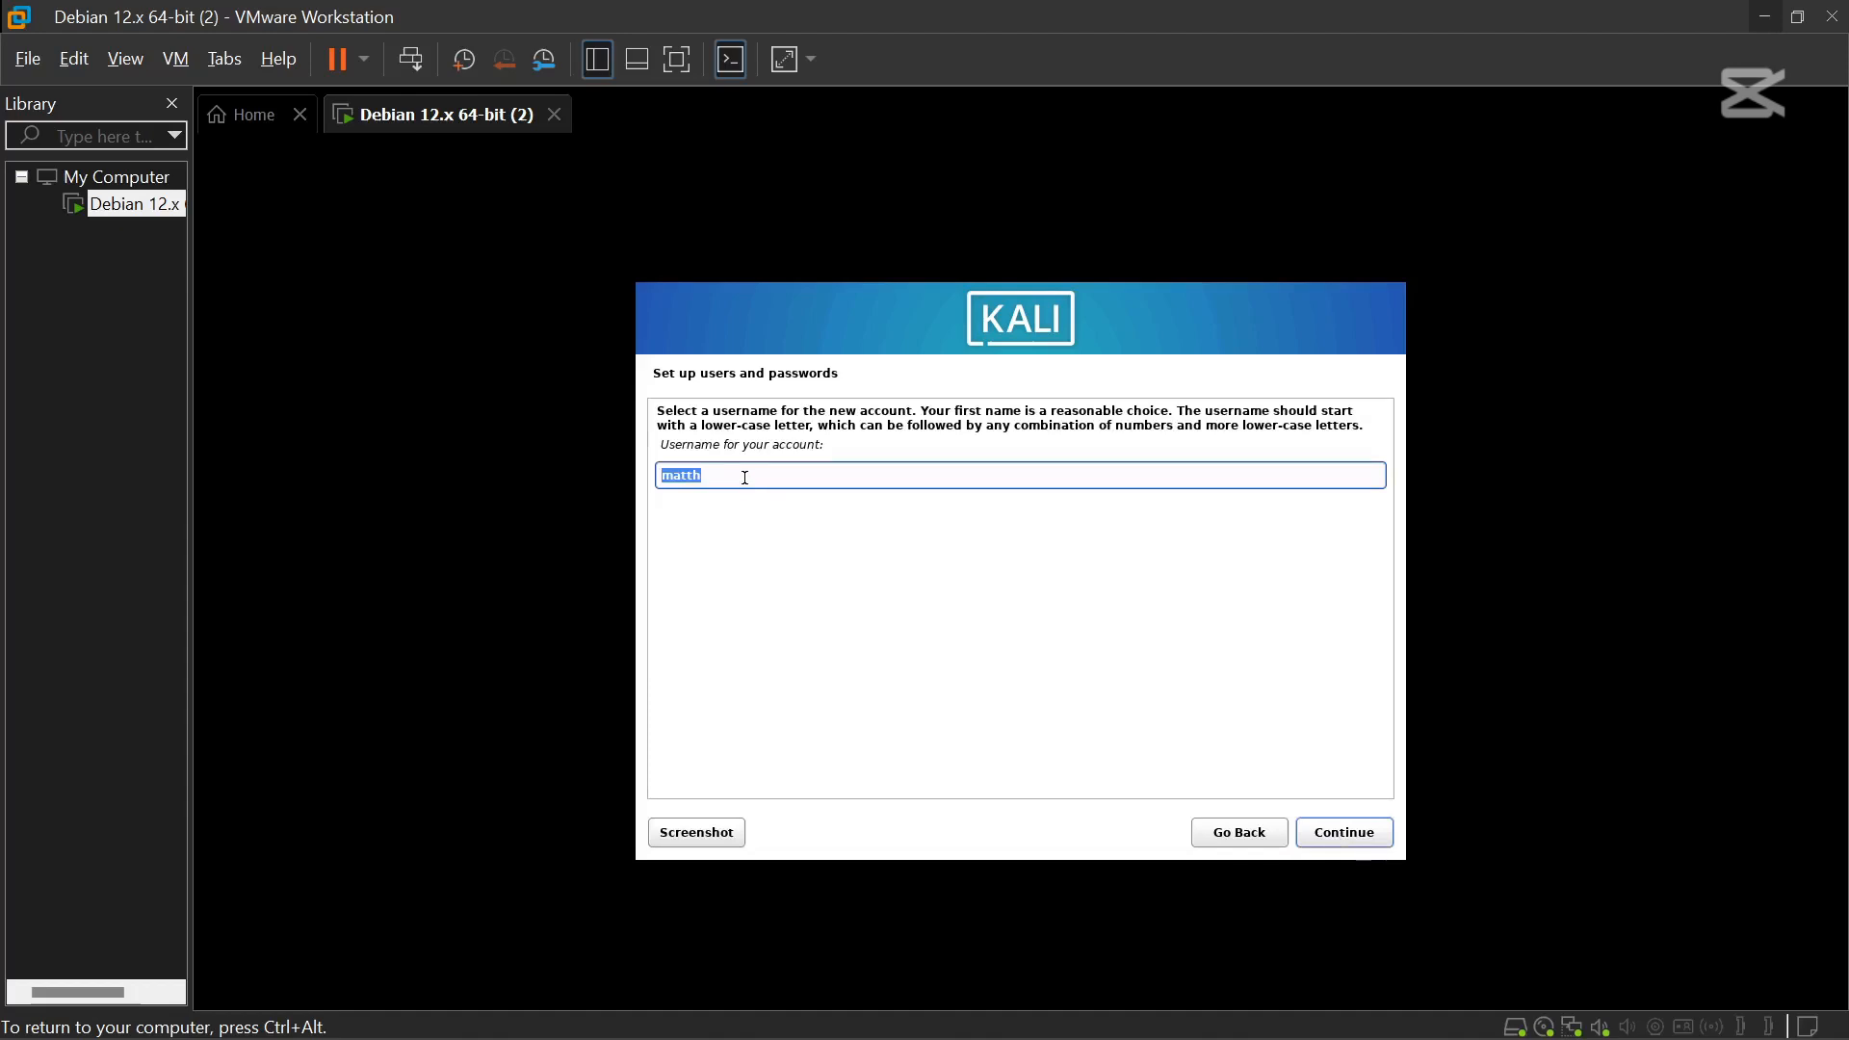
key("BackSpace")
type("matthlegedn")
key("BackSpace")
key("BackSpace")
type("nd")
left_click(1343, 834)
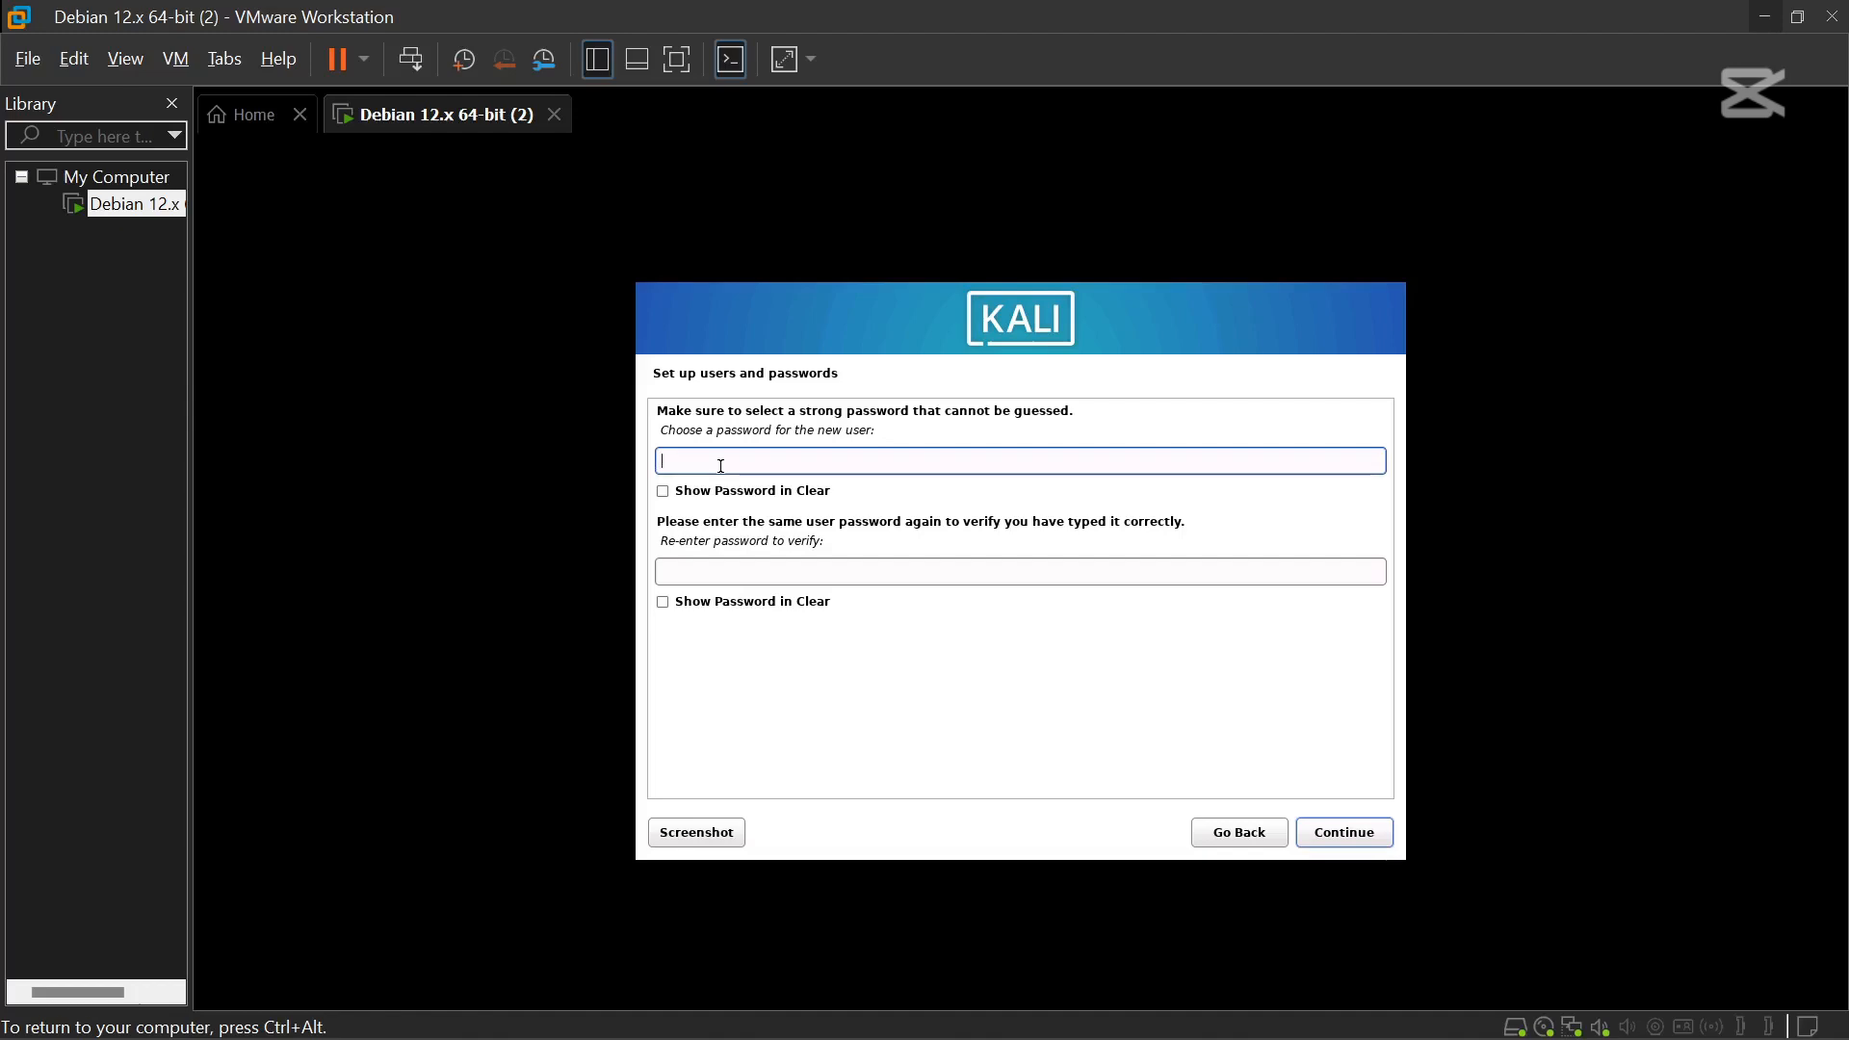
Set the account password and its confirmation, with Show Password in Clear ticked.
type("kal")
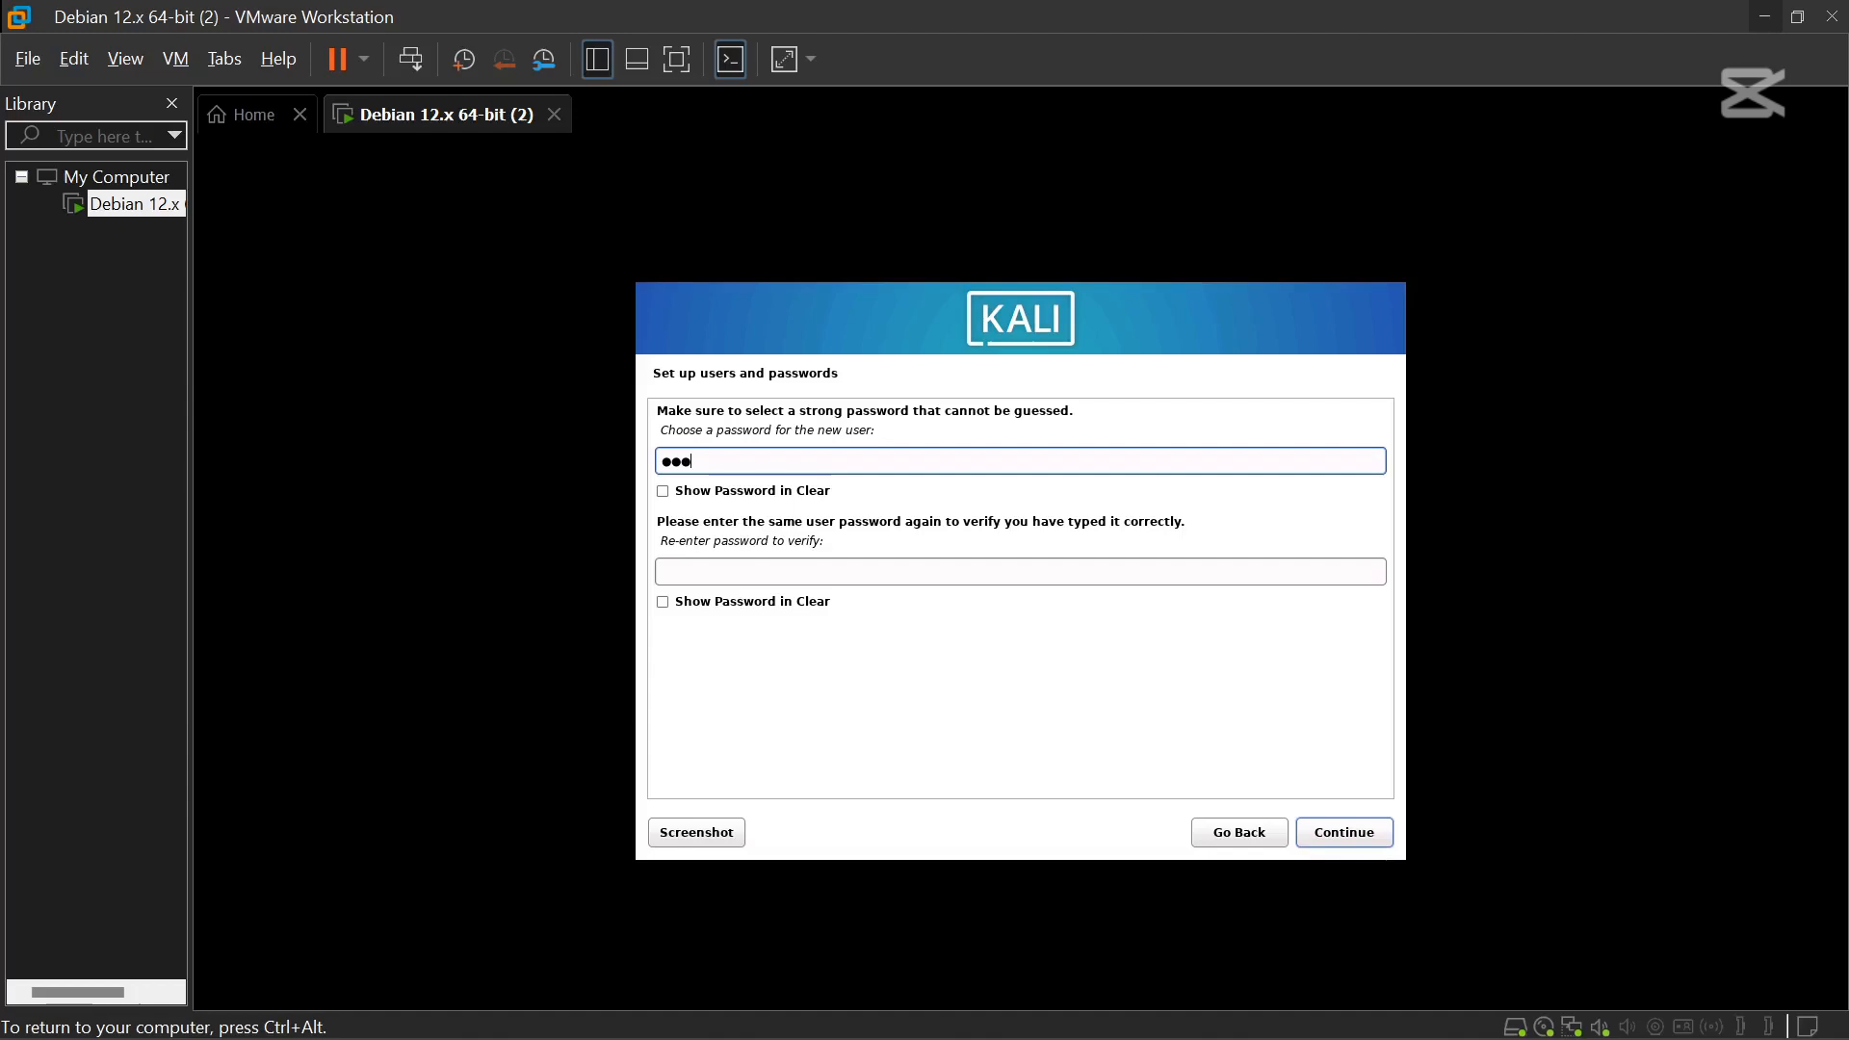
type("t")
left_click(680, 491)
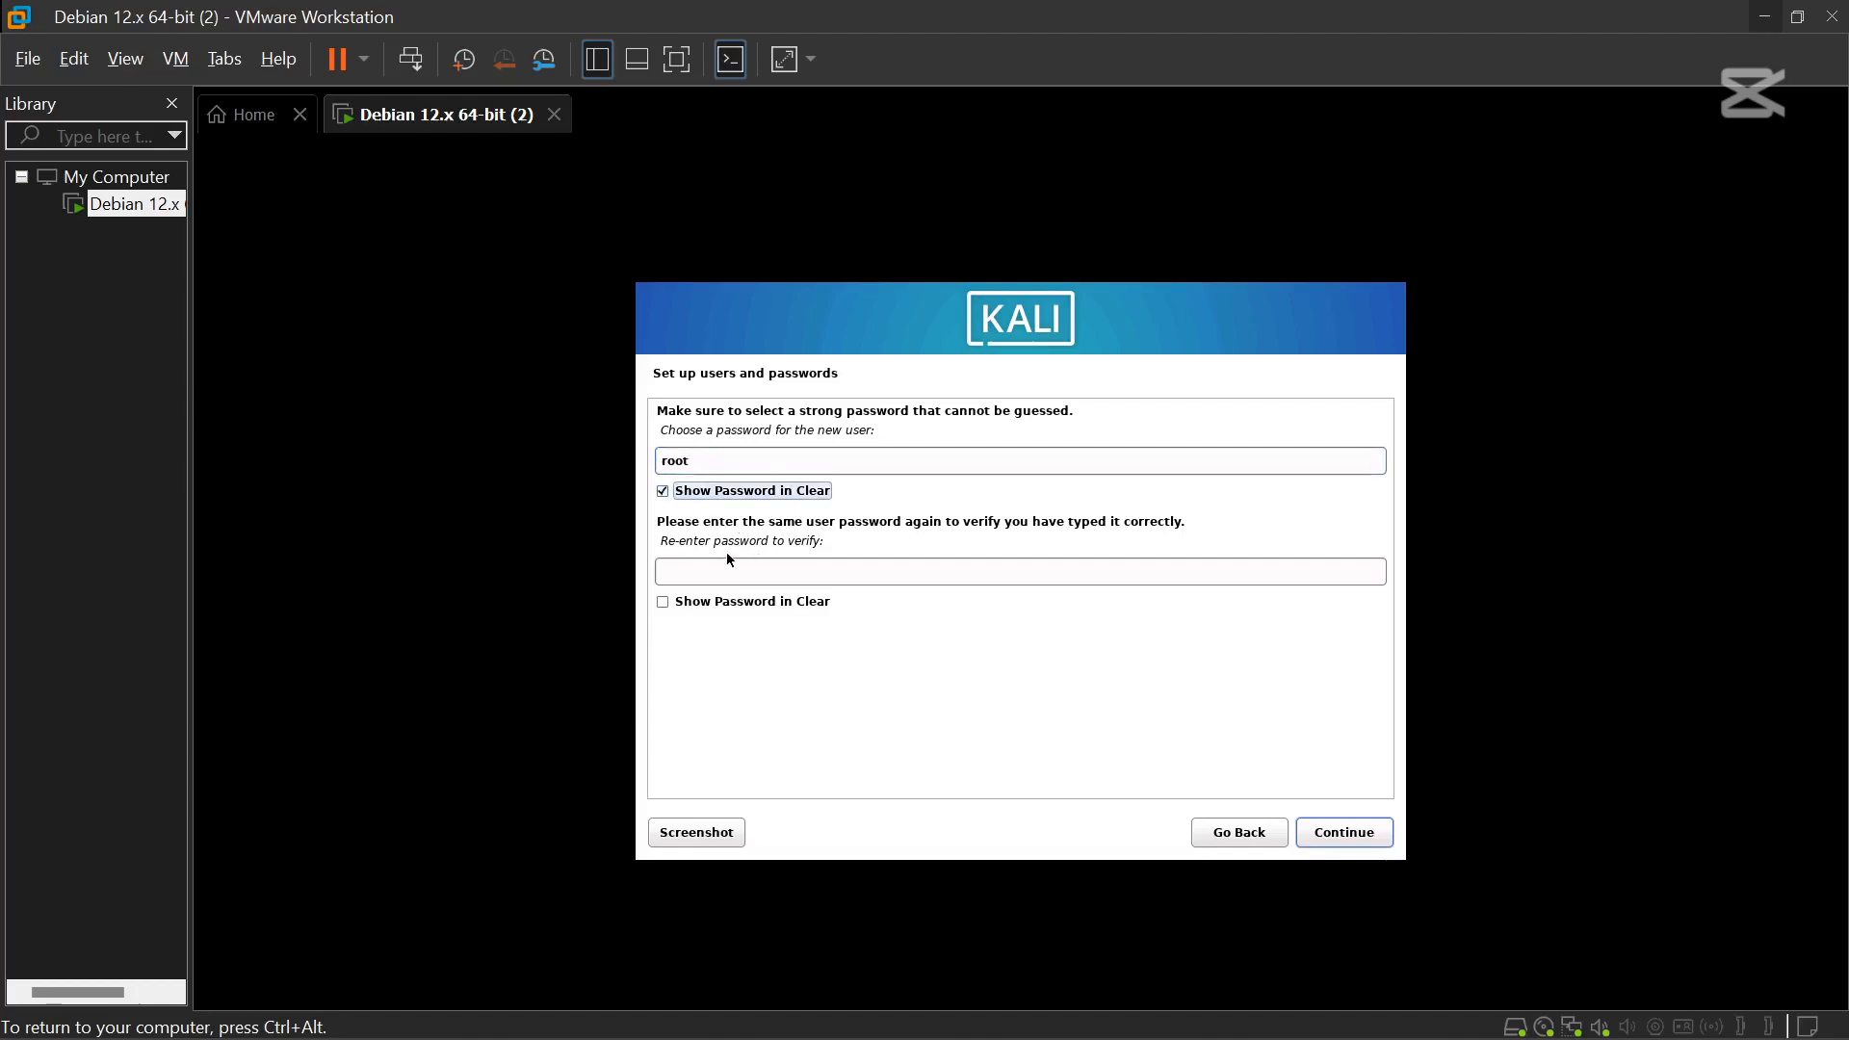
left_click(718, 579)
type("root")
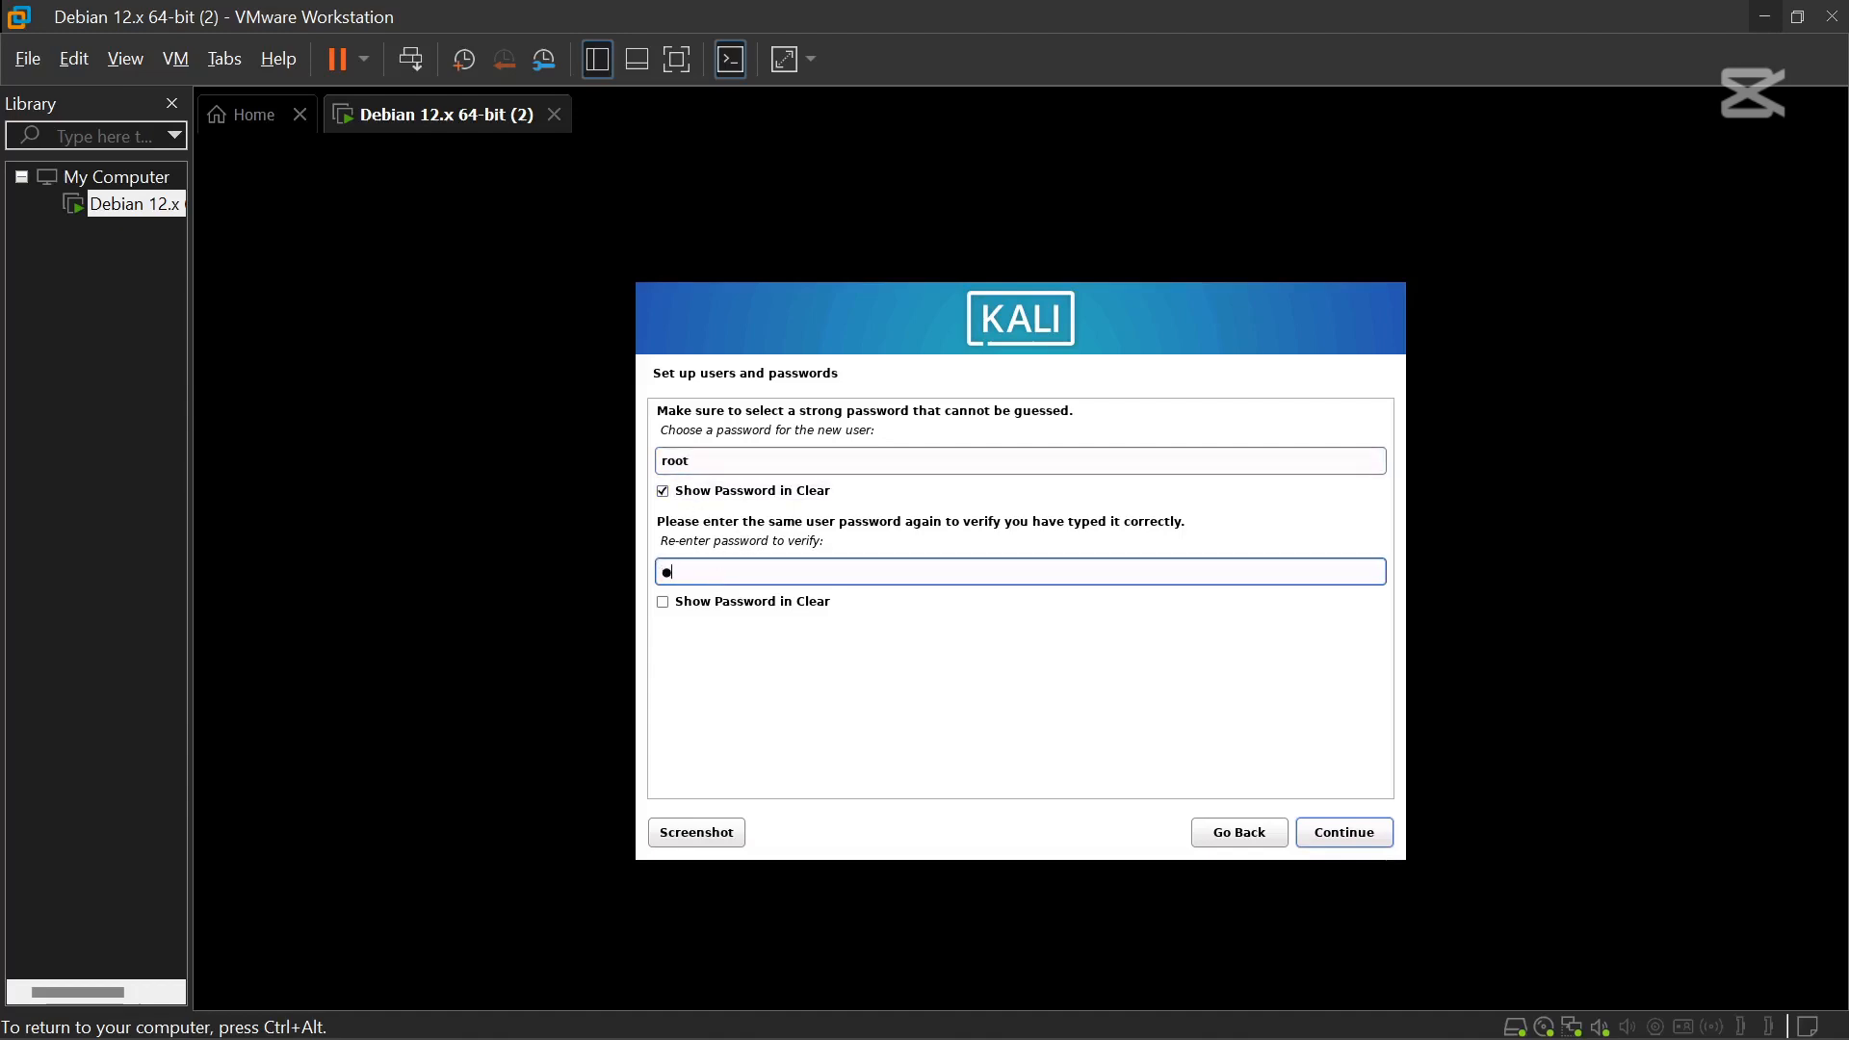
key("Return")
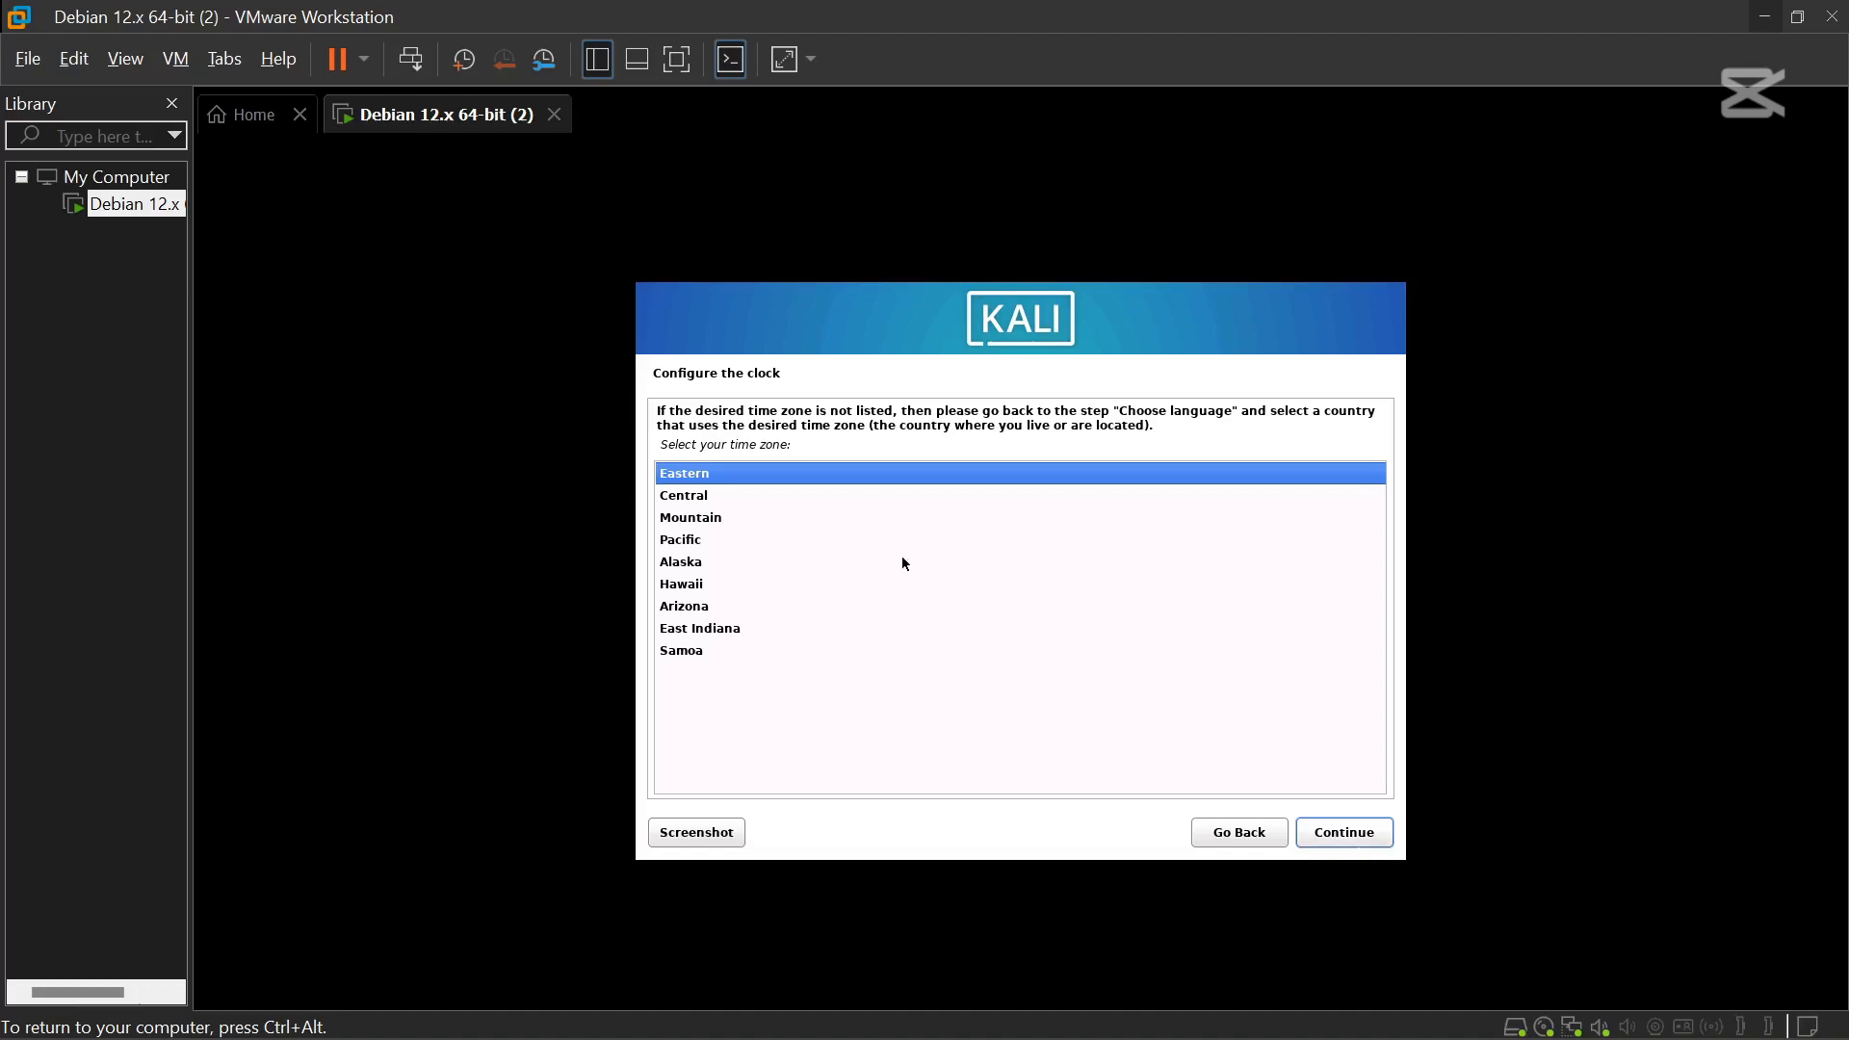
Accept Eastern time zone and partition the entire sda disk, all files in one partition, writing changes.
key("ctrl+alt")
left_click(1347, 852)
left_click(1347, 841)
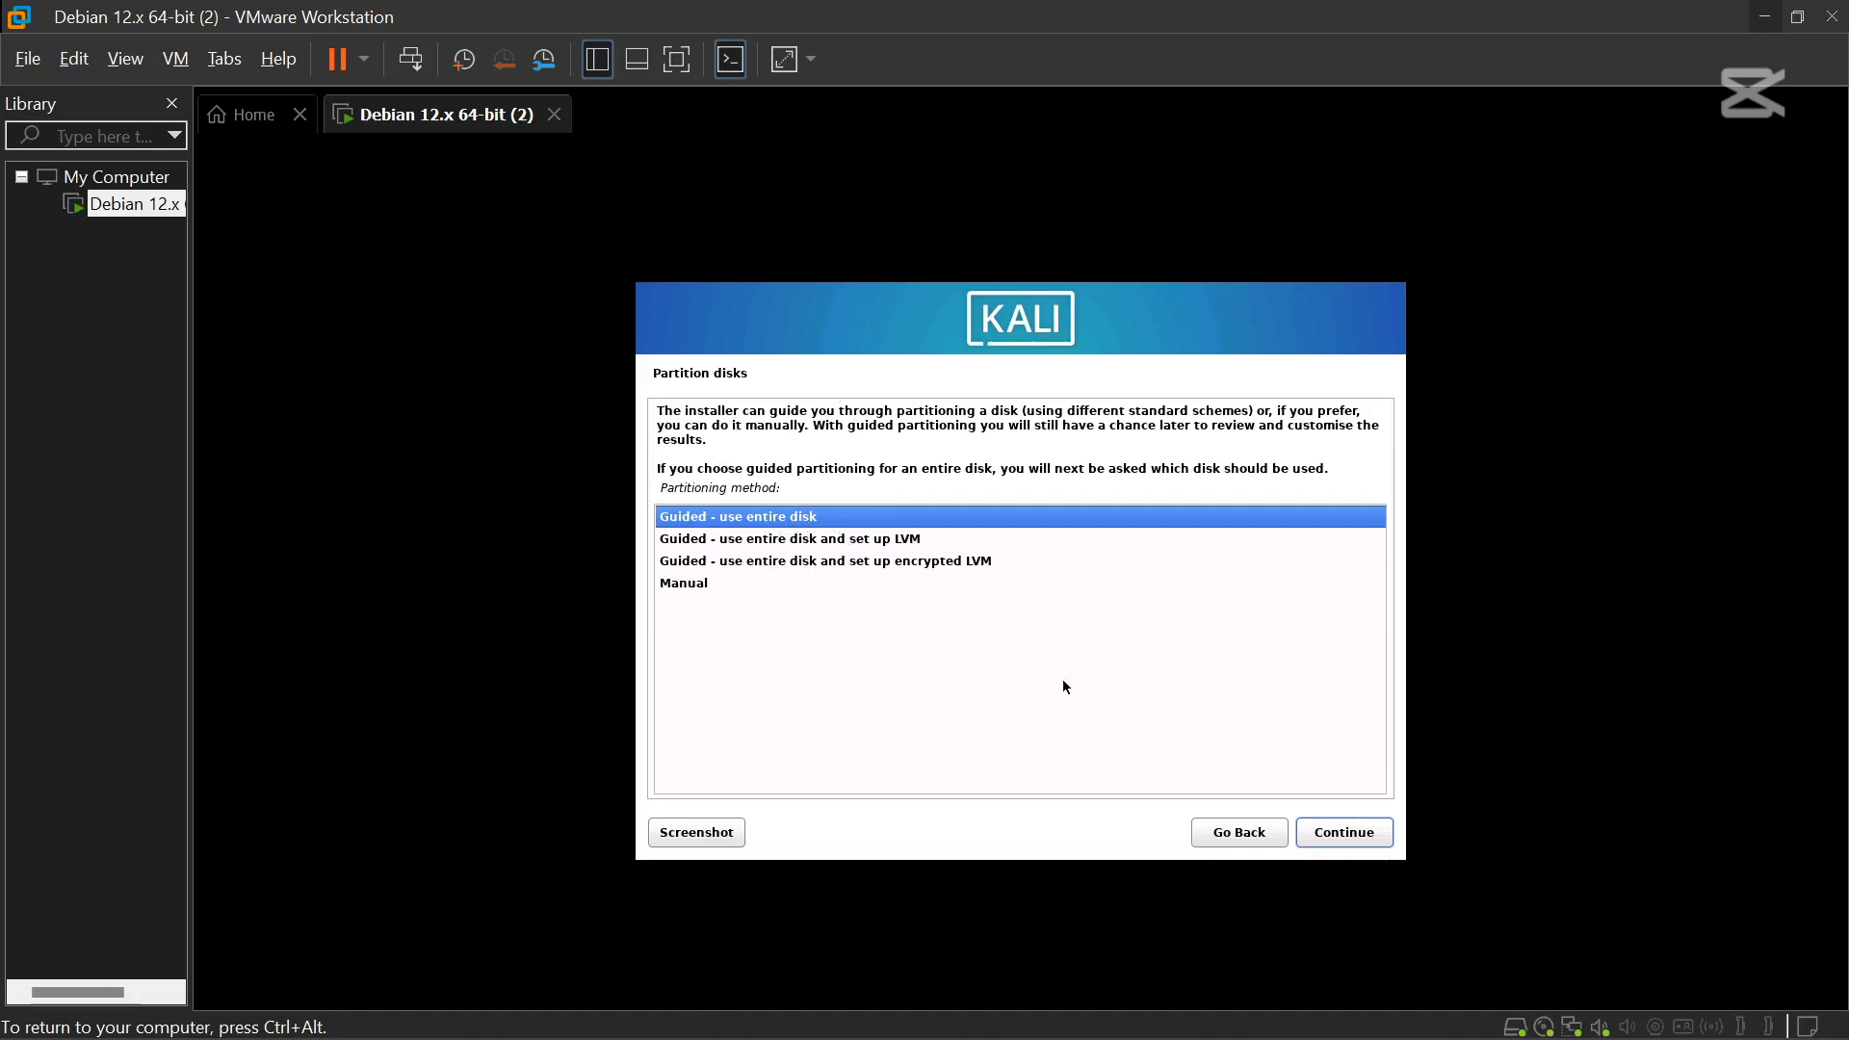
left_click(1380, 834)
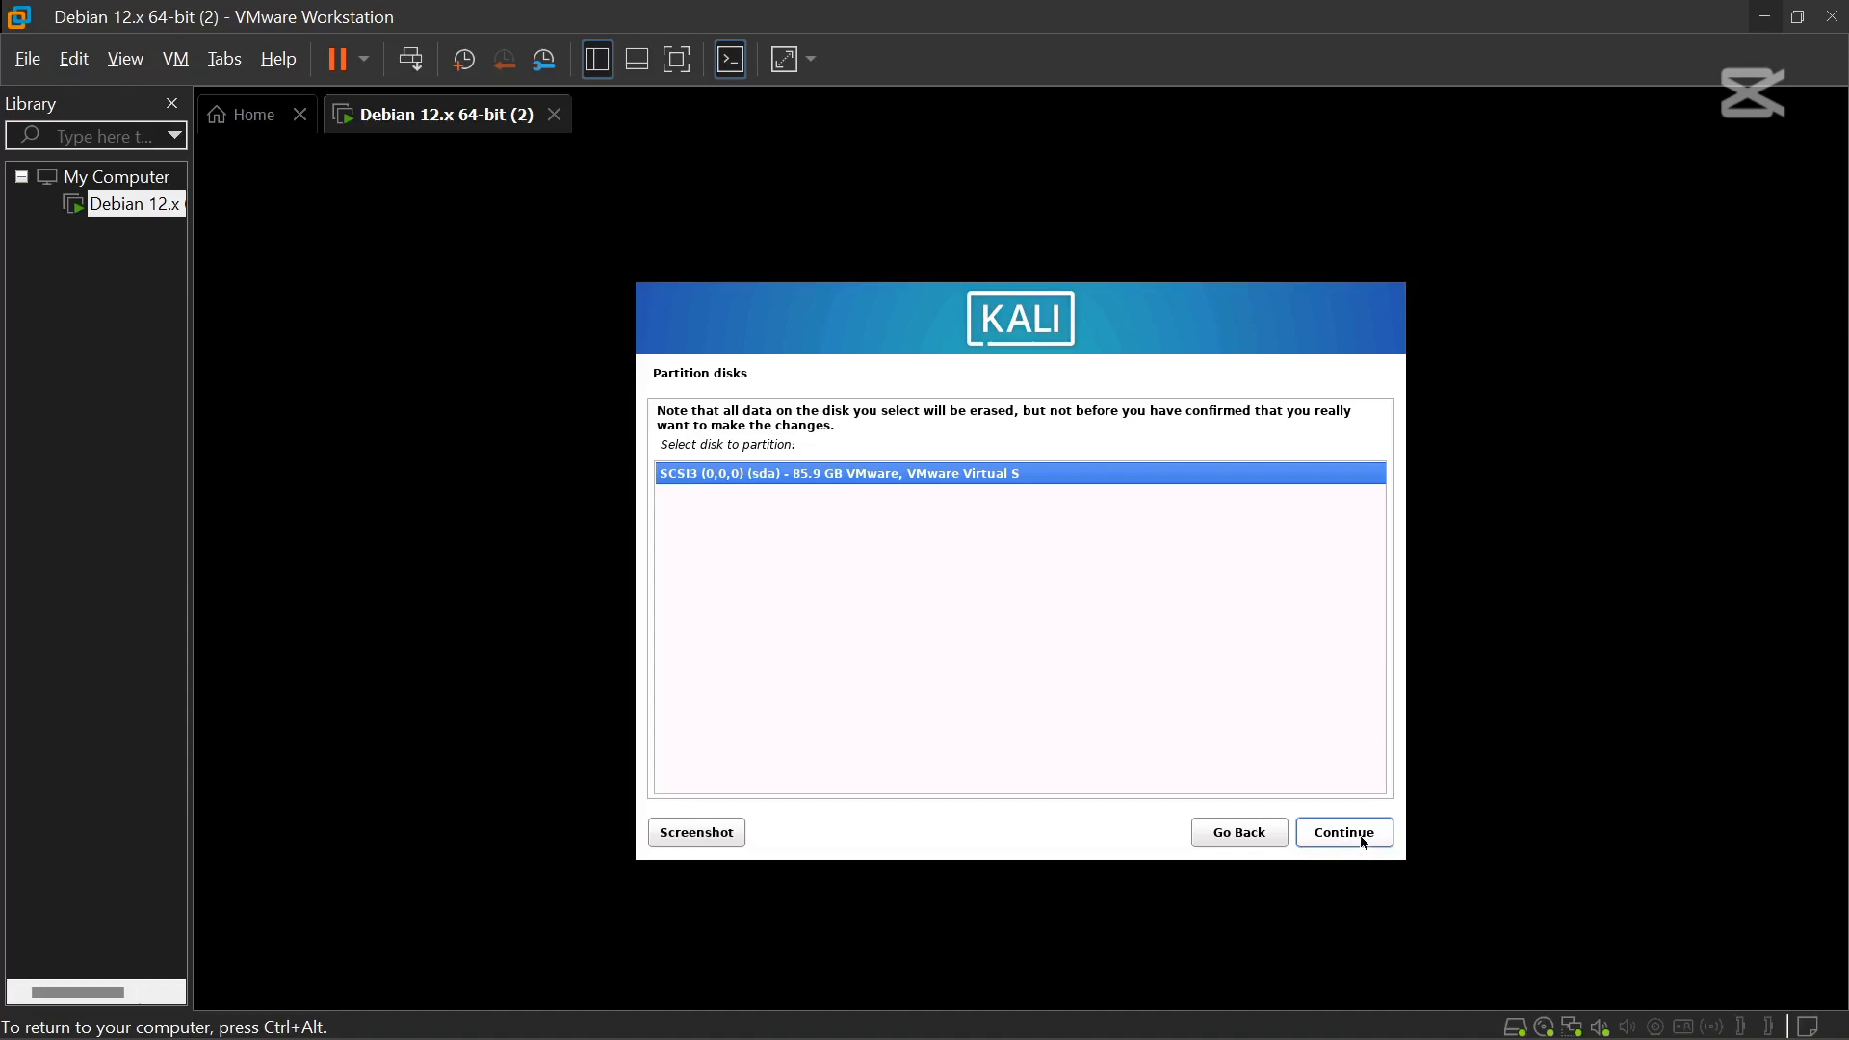
left_click(1364, 843)
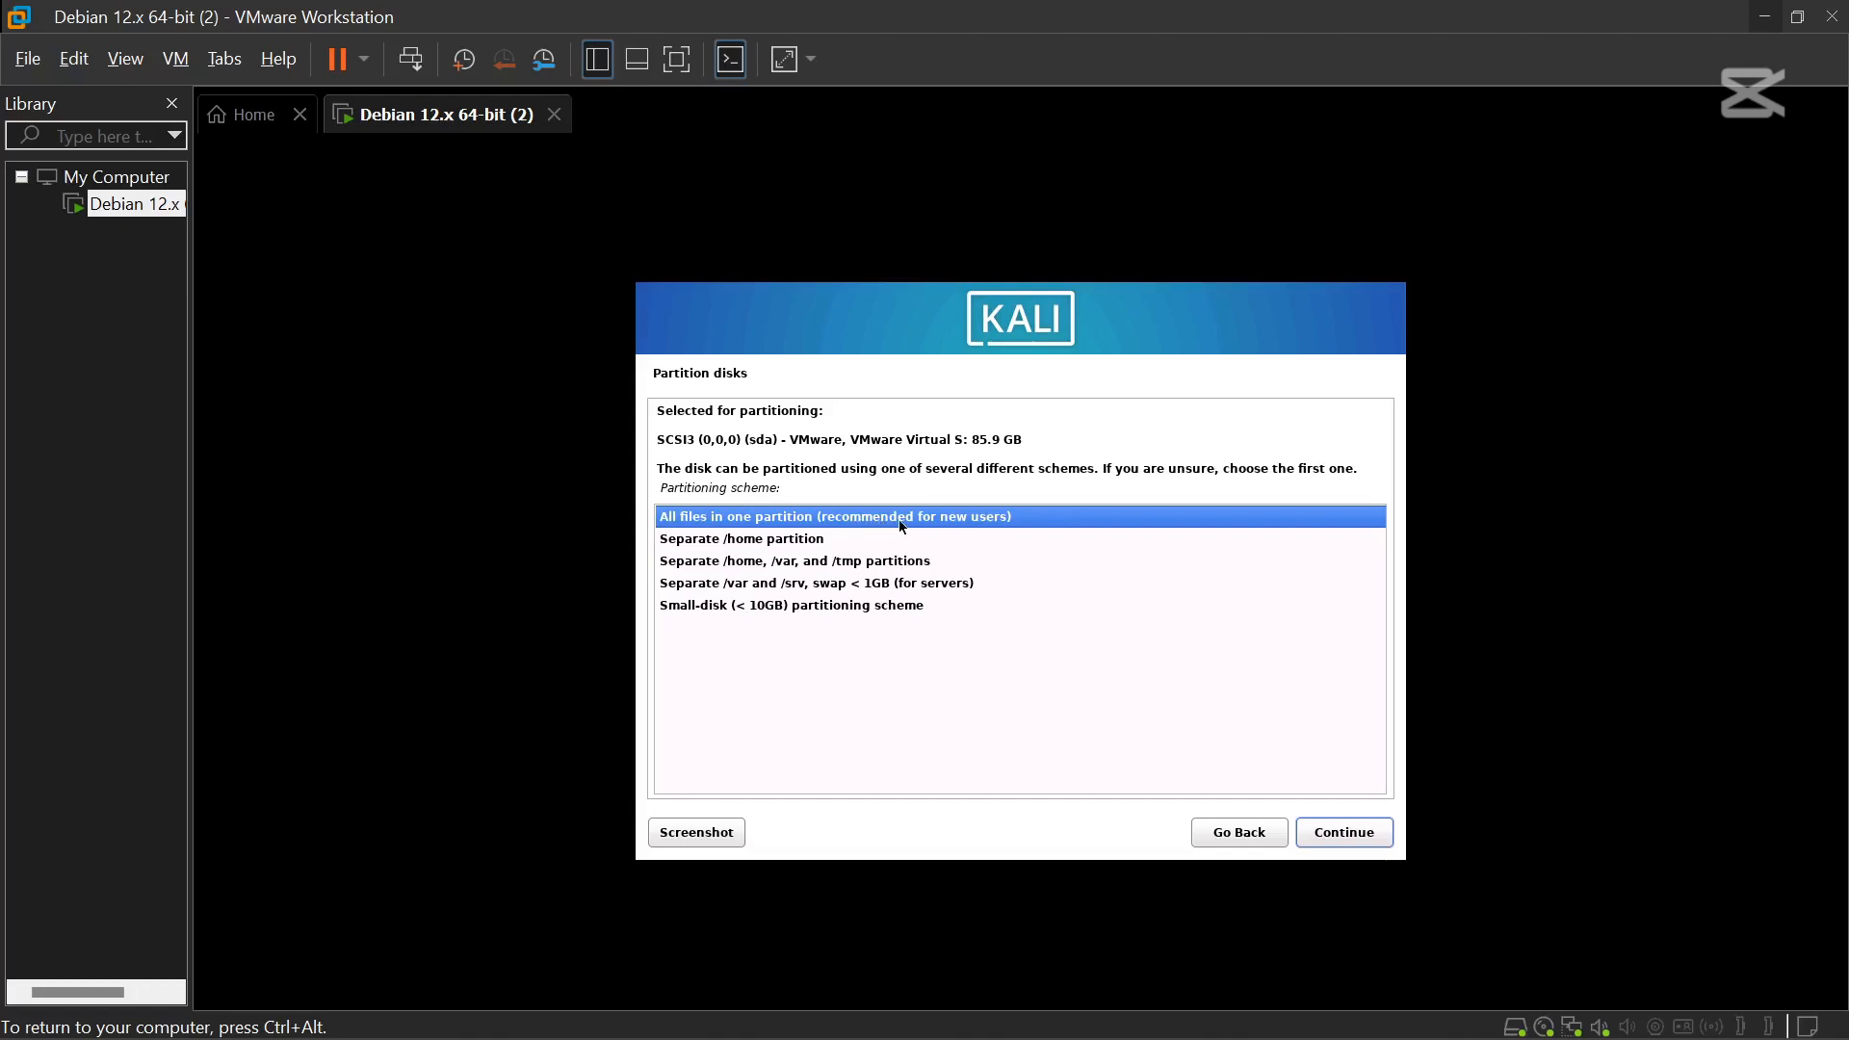
left_click(1348, 836)
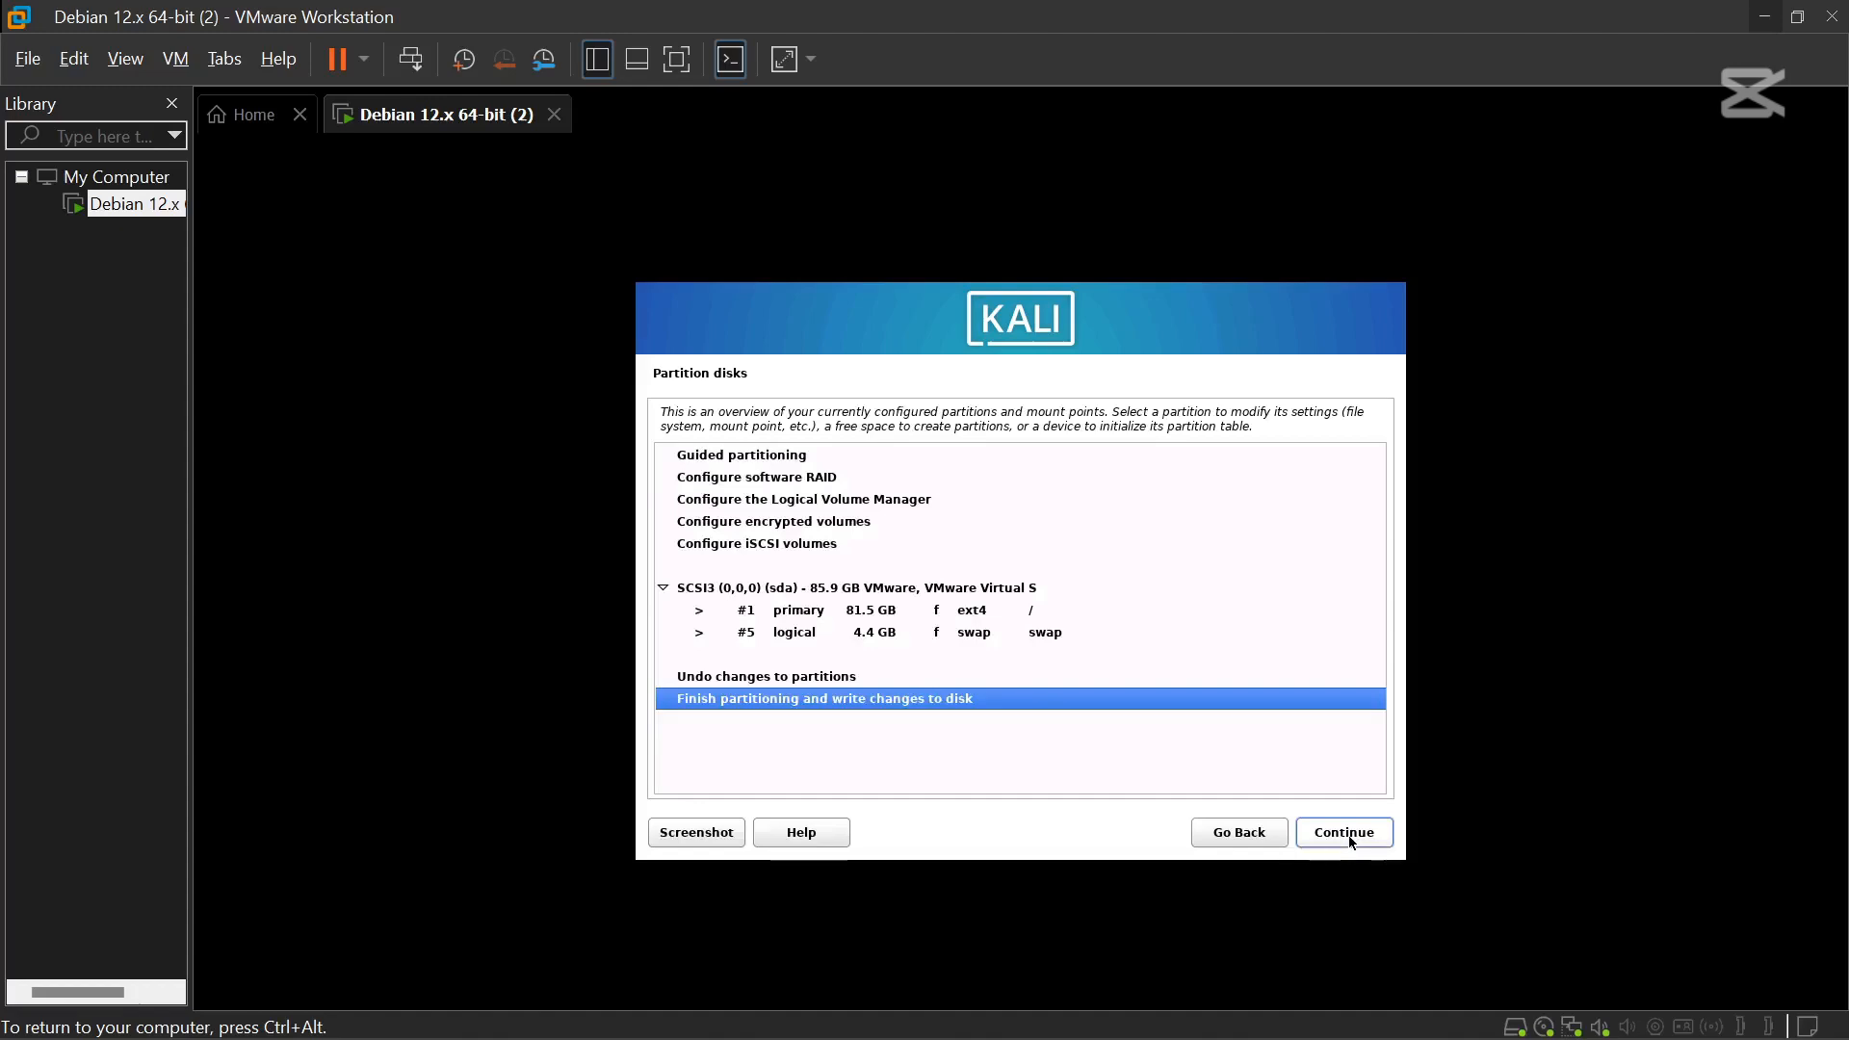
left_click(1387, 835)
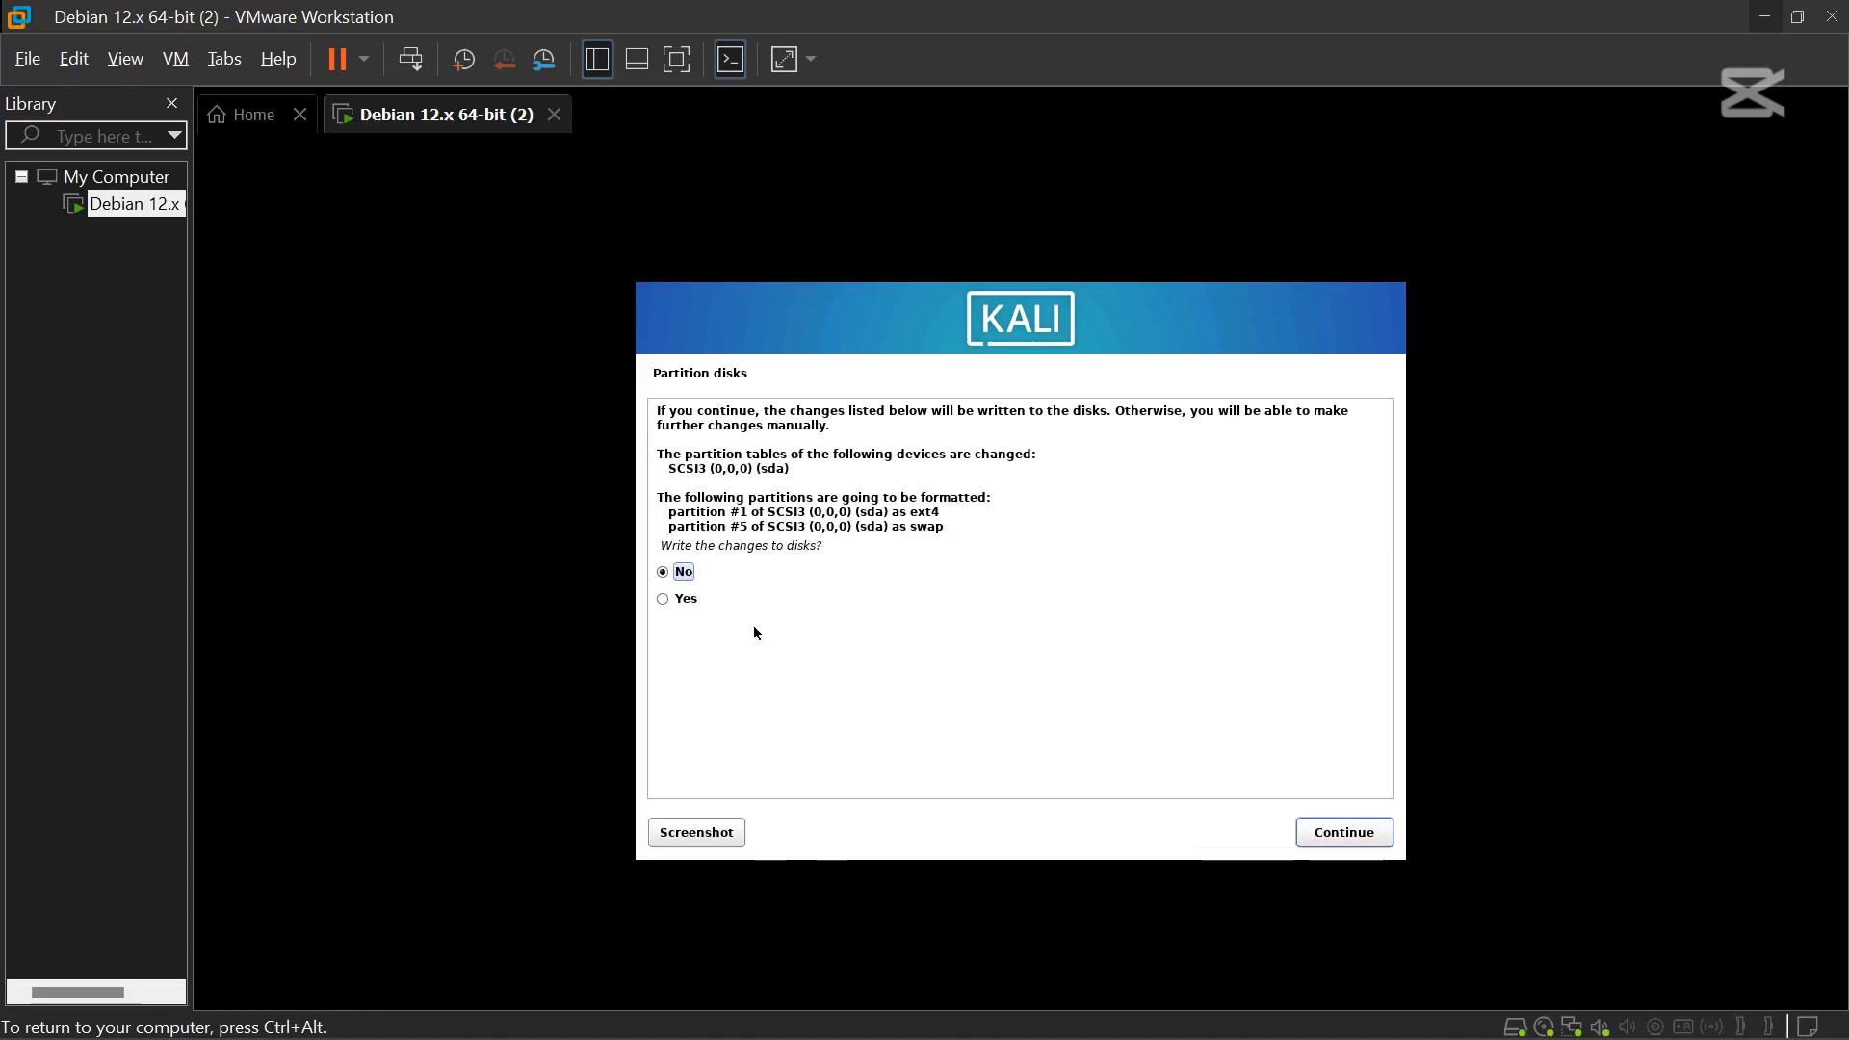
left_click(683, 604)
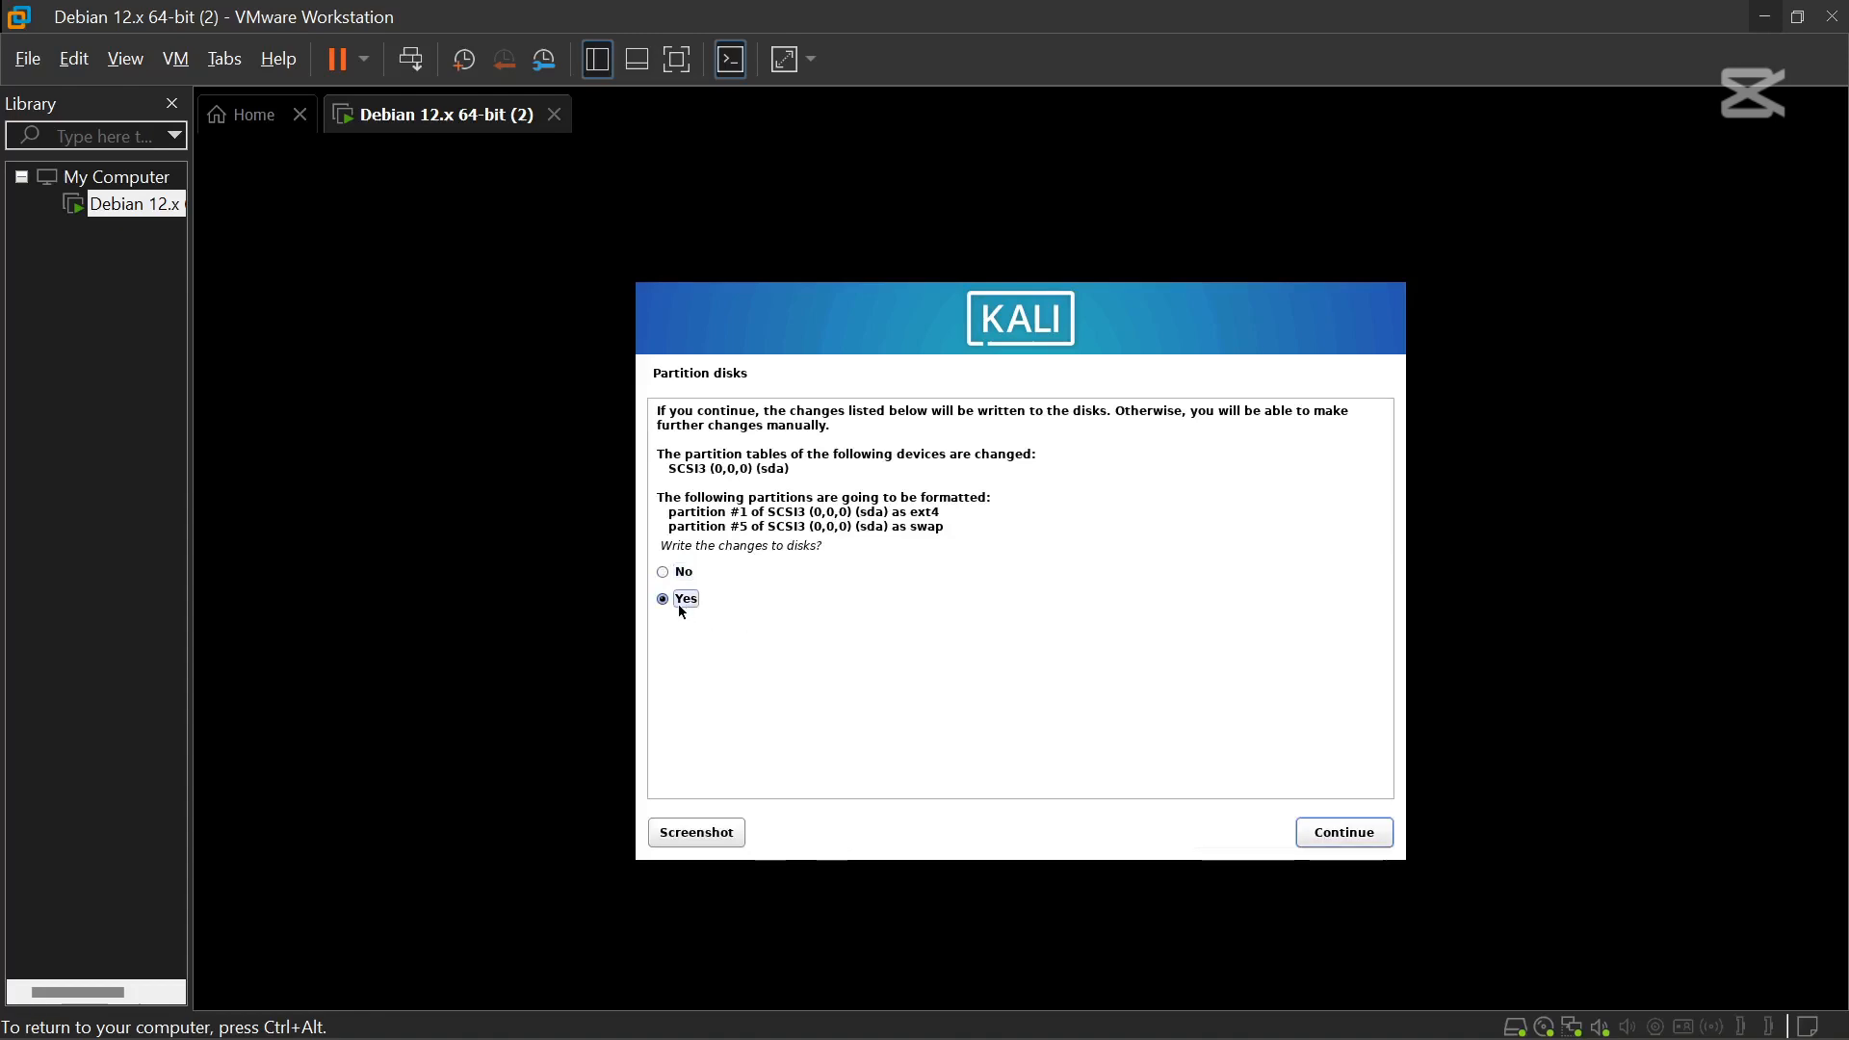
left_click(1347, 836)
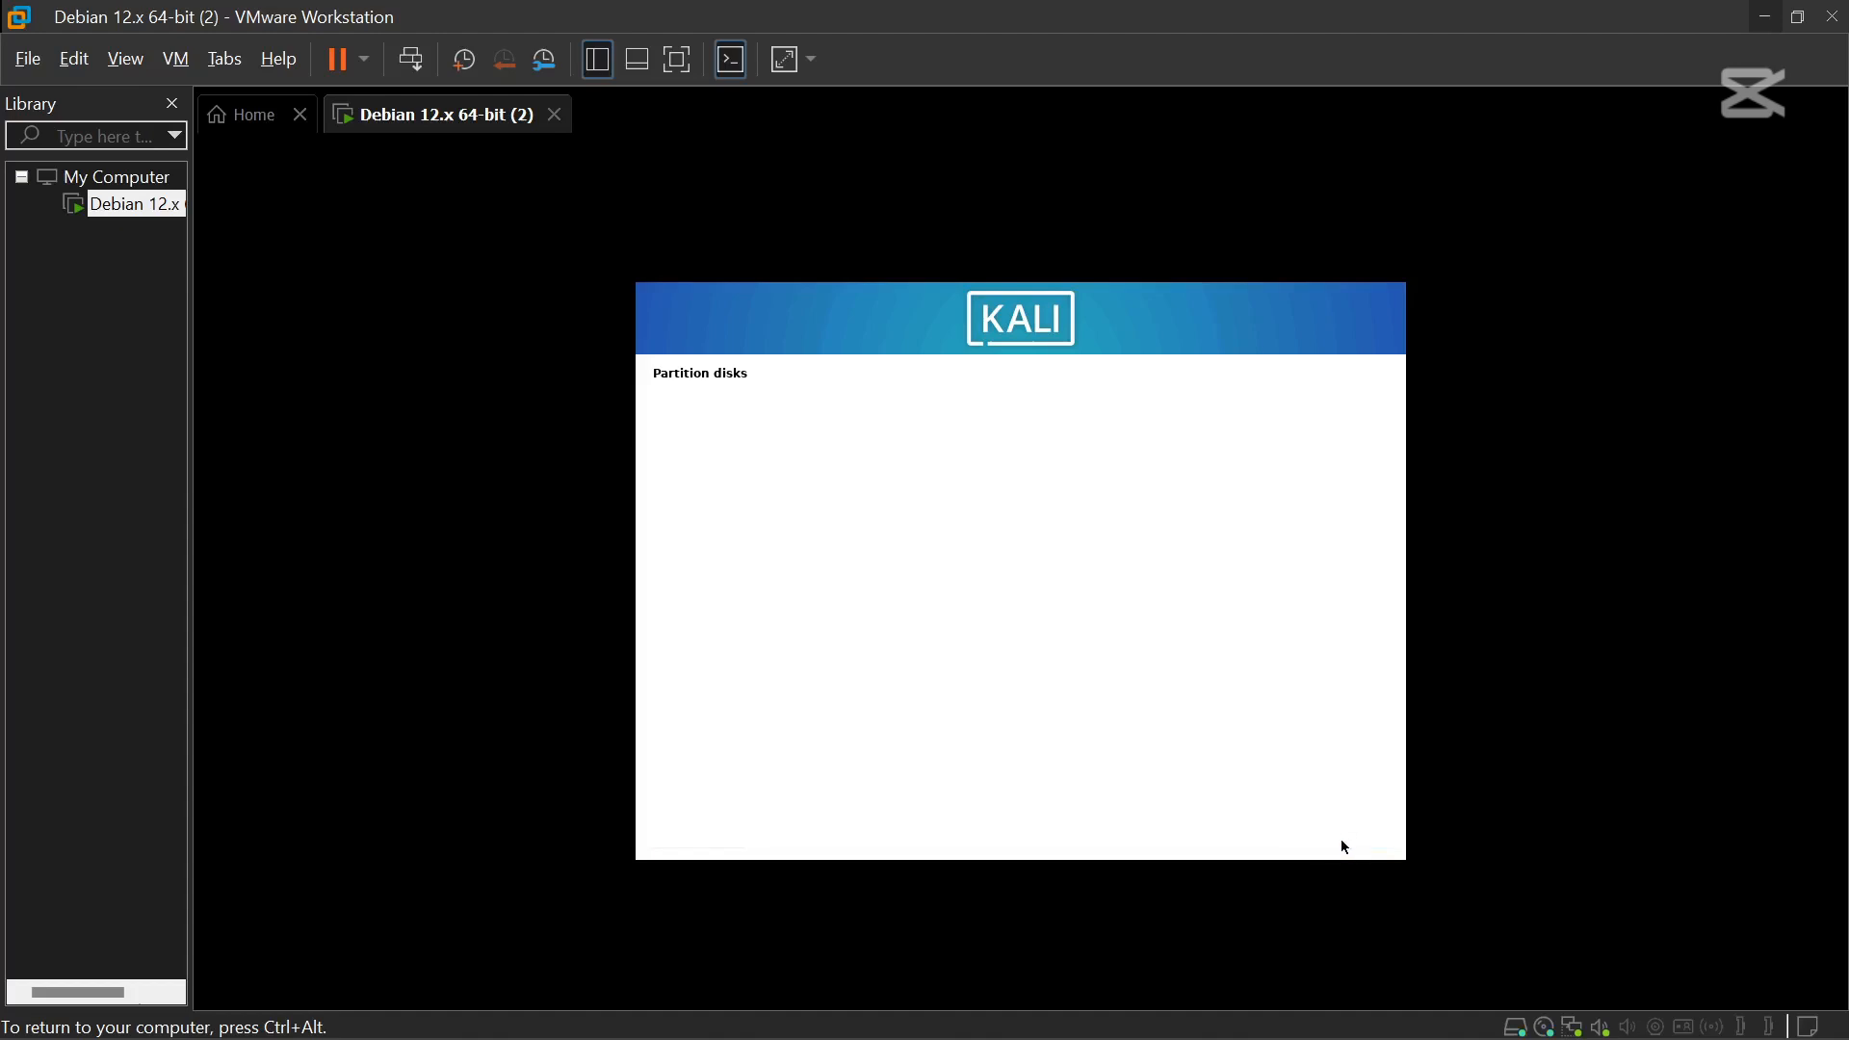
Add GNOME to the desktop software, keep gdm3, and install GRUB on /dev/sda.
left_click(1285, 925)
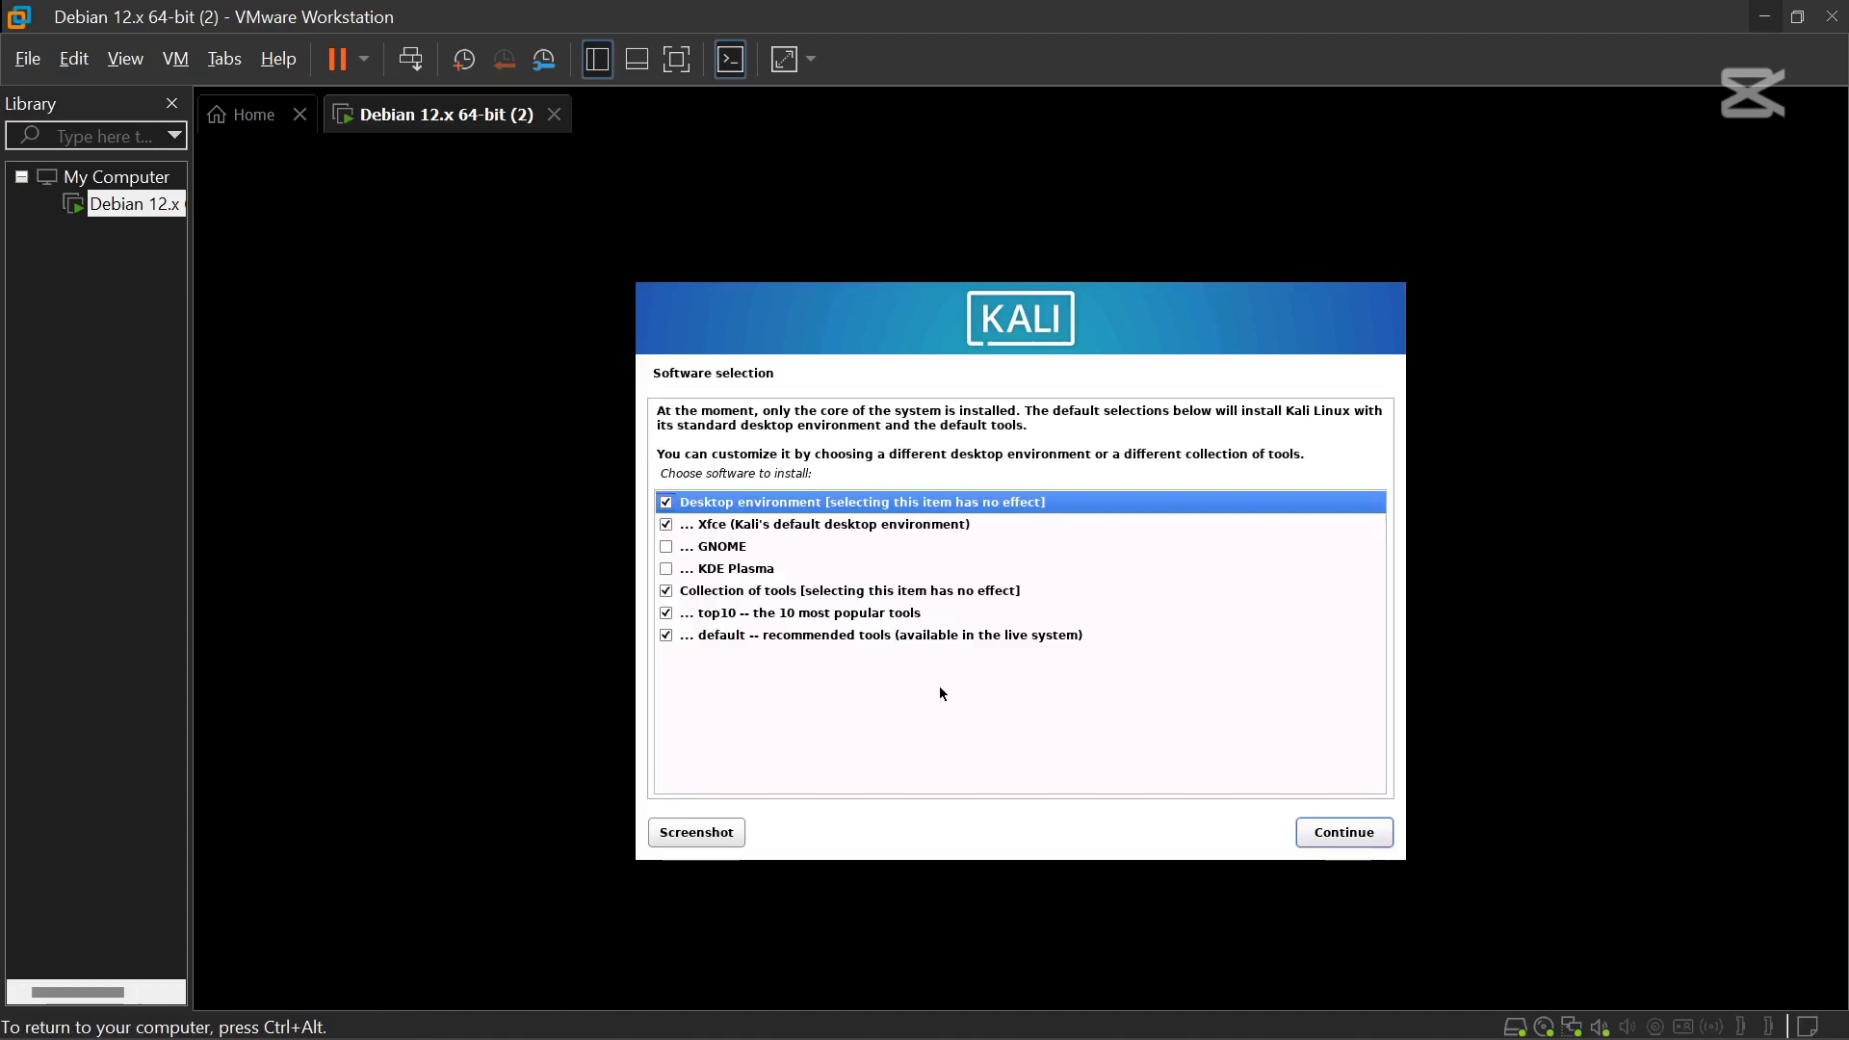
left_click(666, 547)
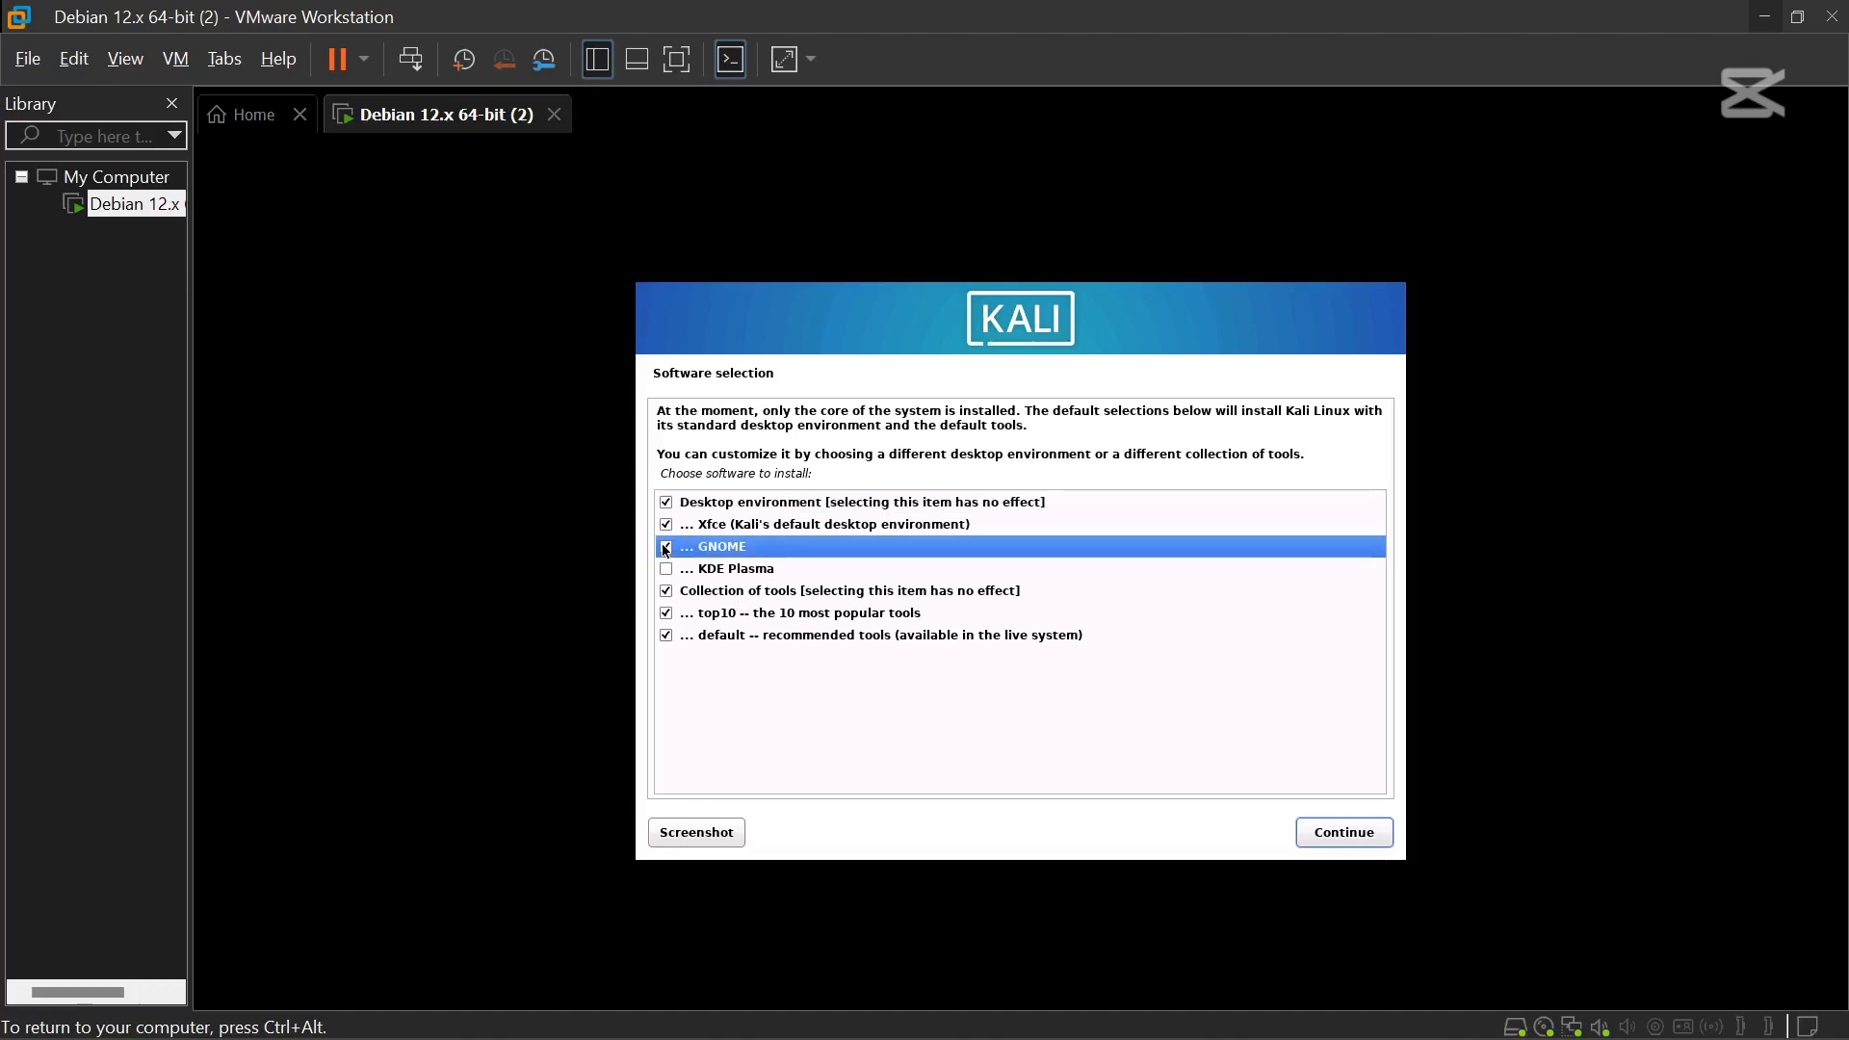
left_click(1351, 841)
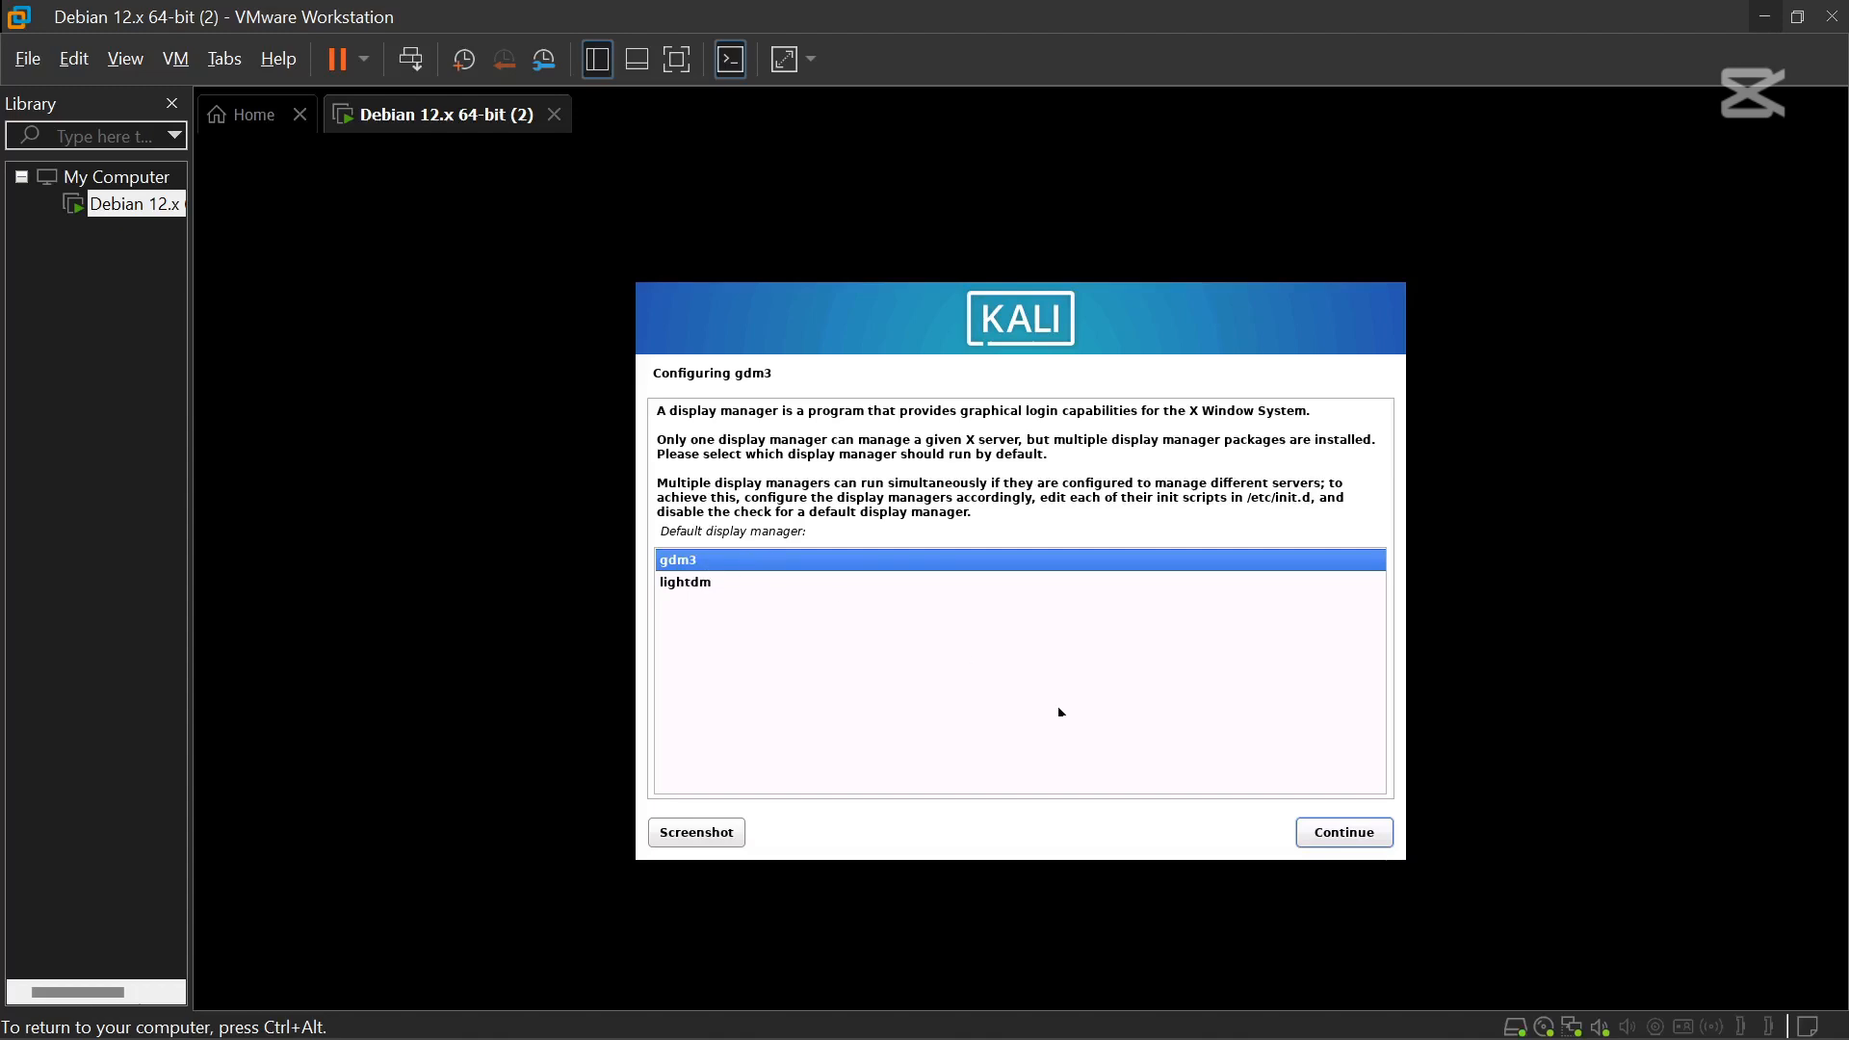
left_click(1344, 834)
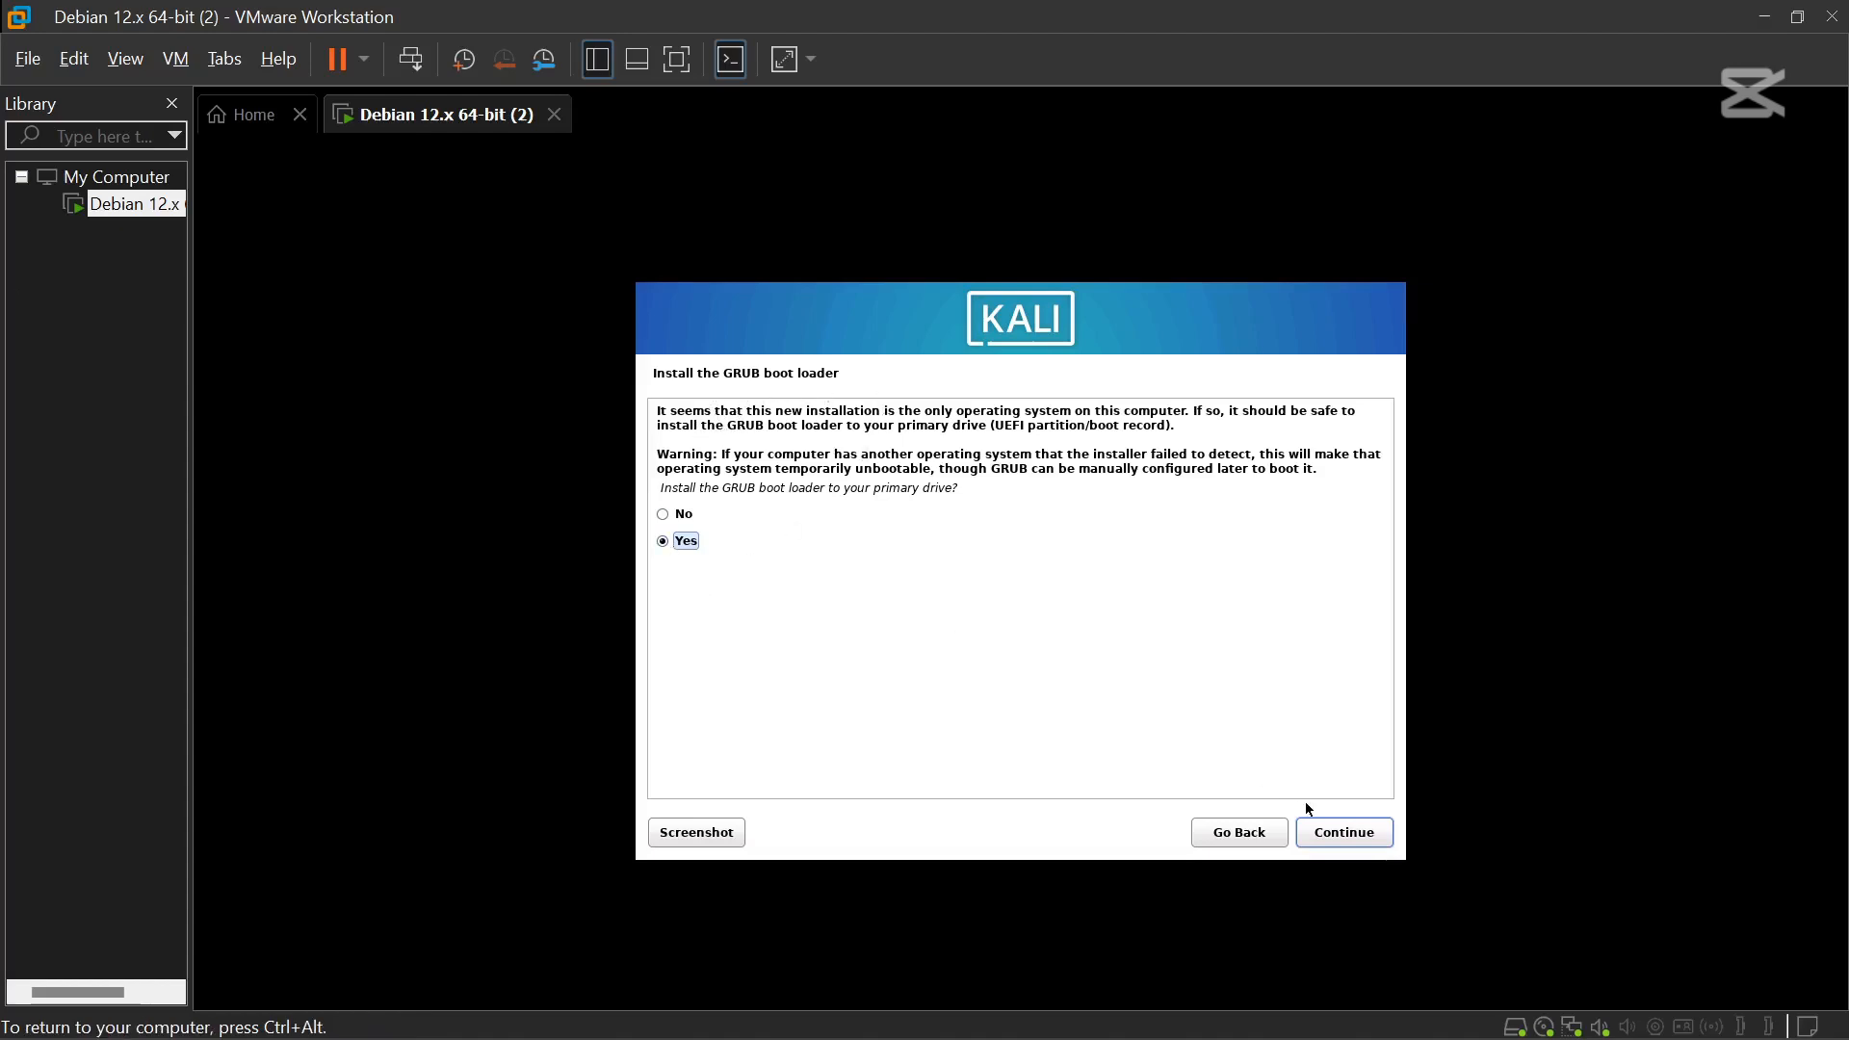
left_click(1354, 832)
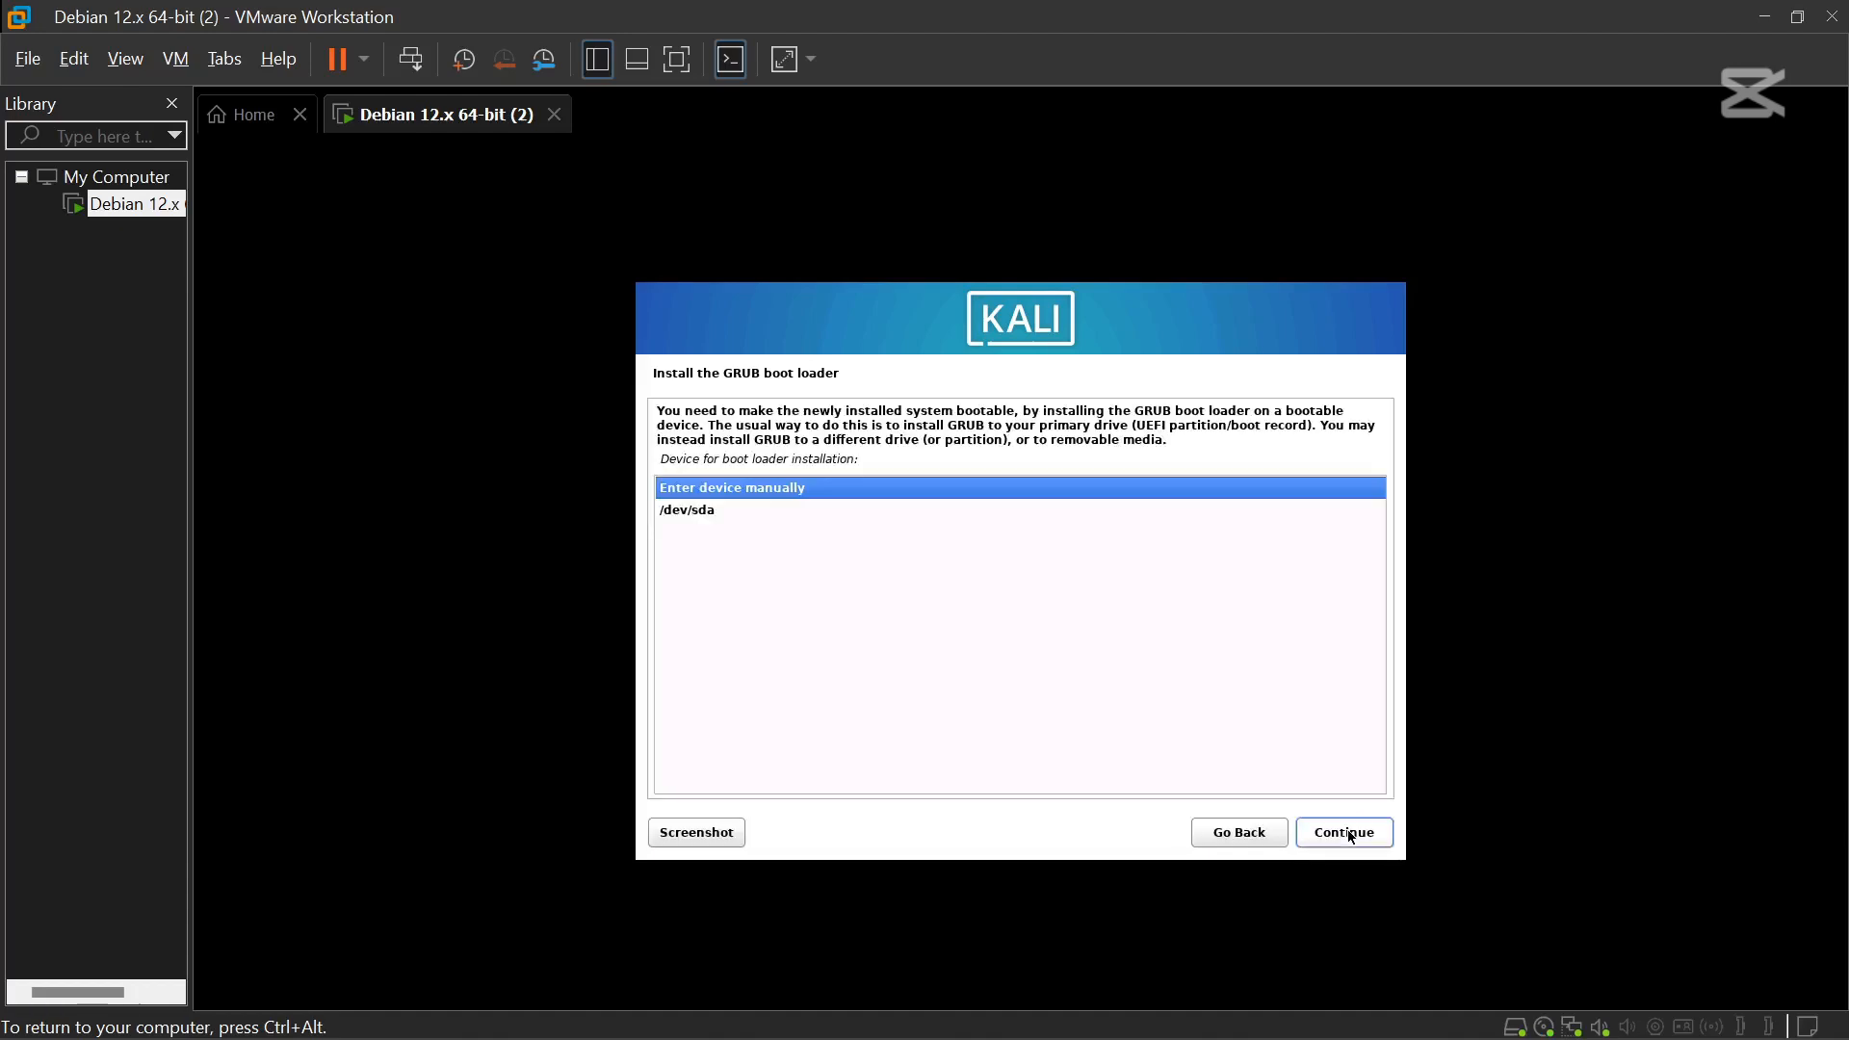
left_click(696, 517)
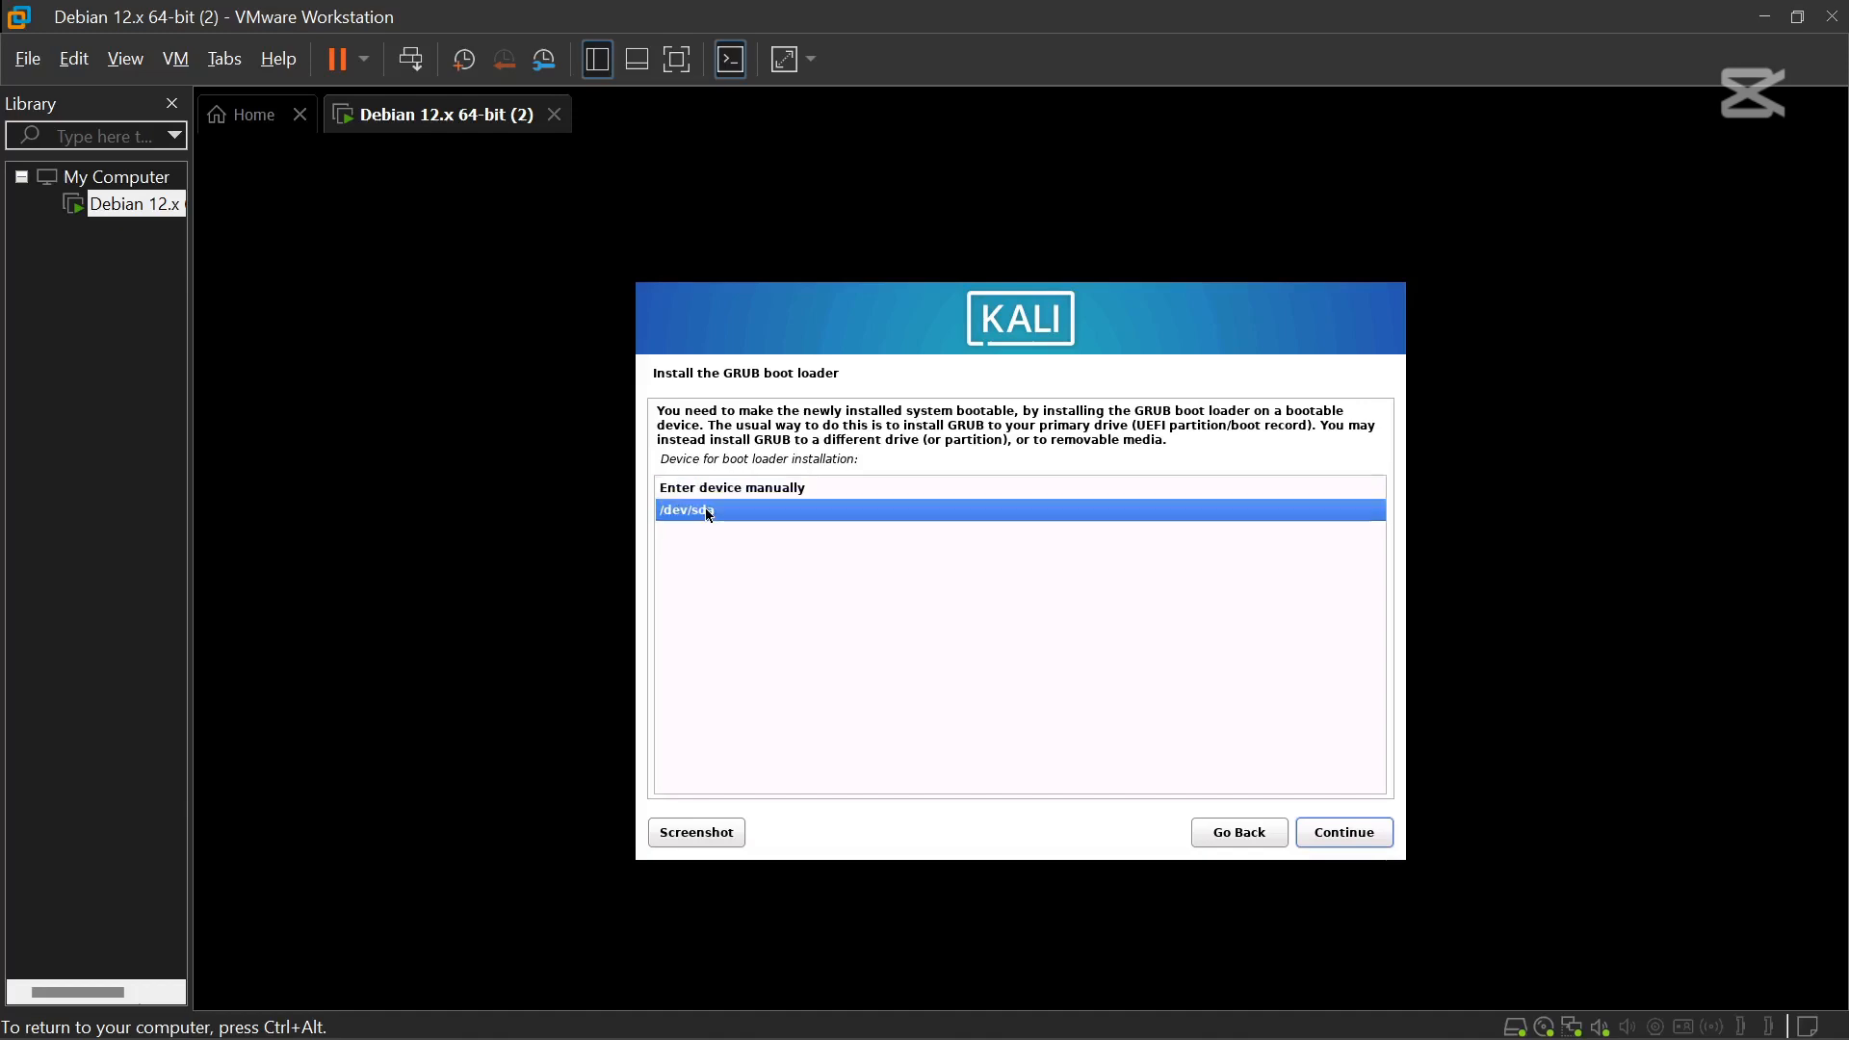
left_click(1347, 834)
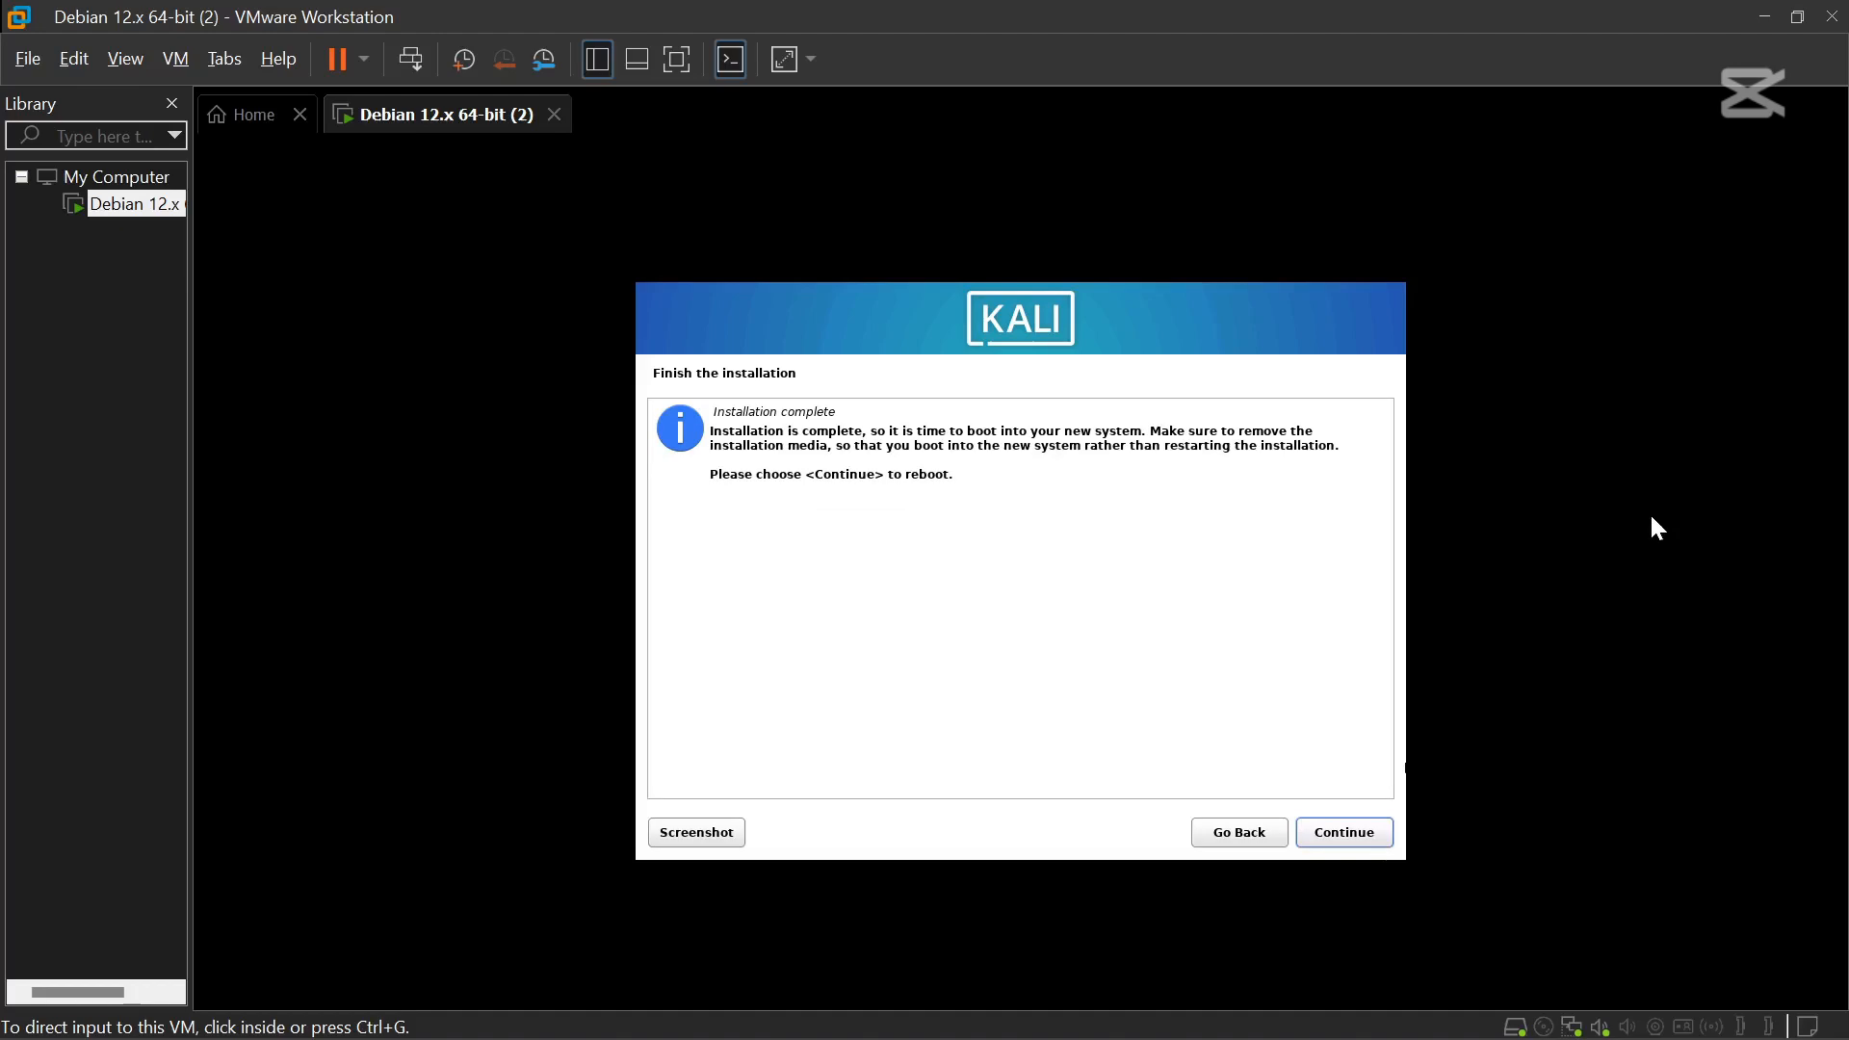
Finish the installation and reboot the VM into the newly installed Kali system.
left_click(1652, 518)
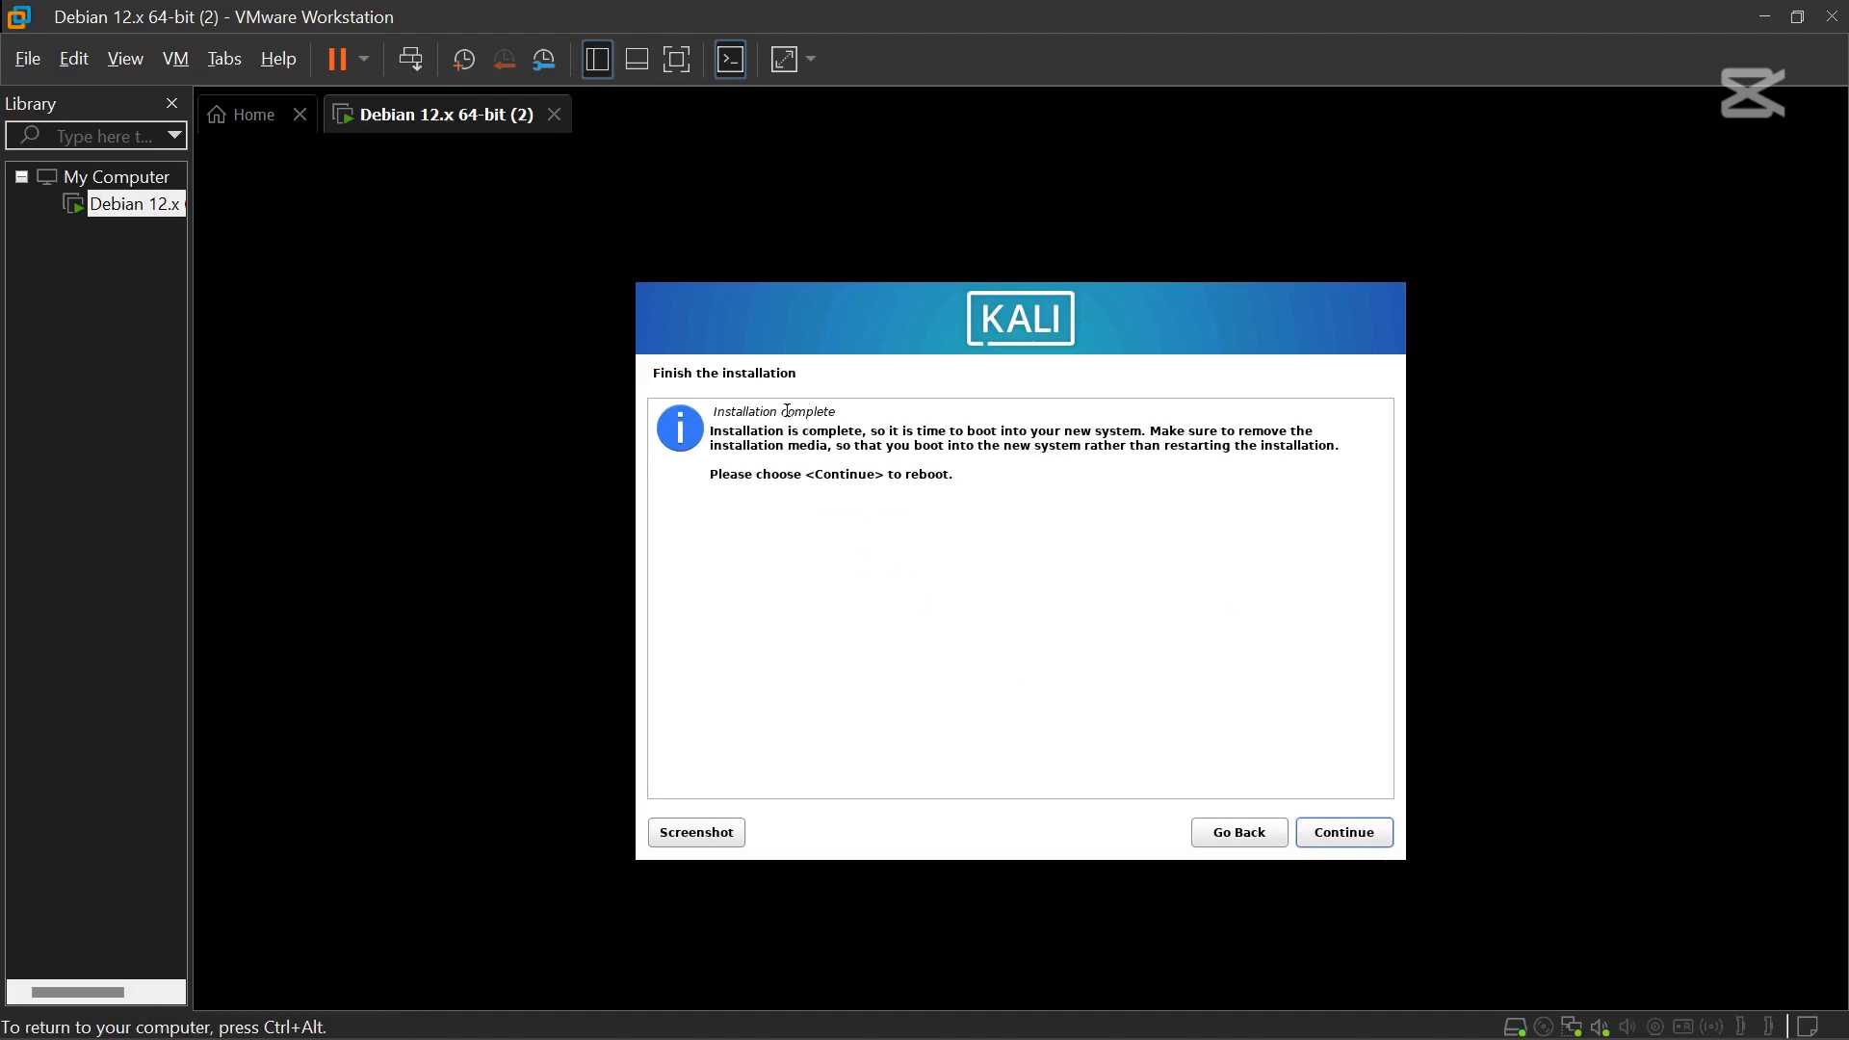
key("ctrl+alt")
left_click(1327, 867)
left_click(1344, 832)
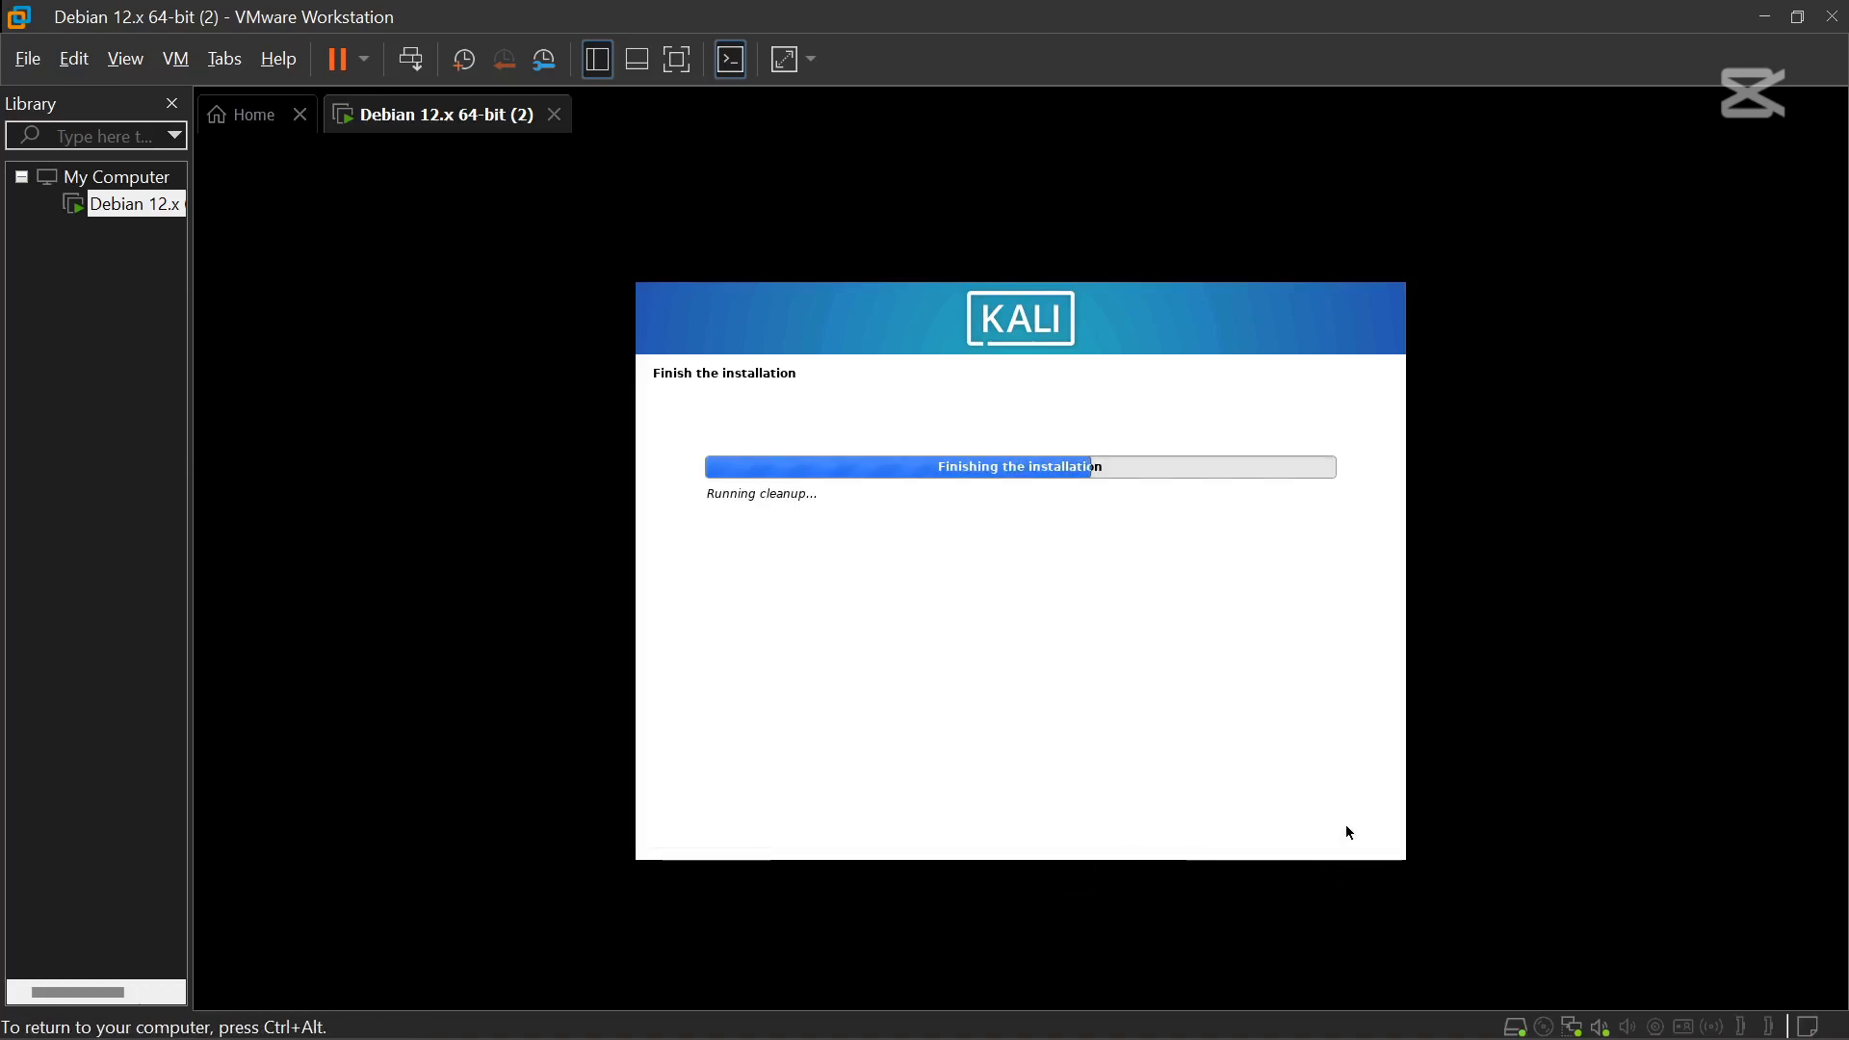
key("ctrl+alt")
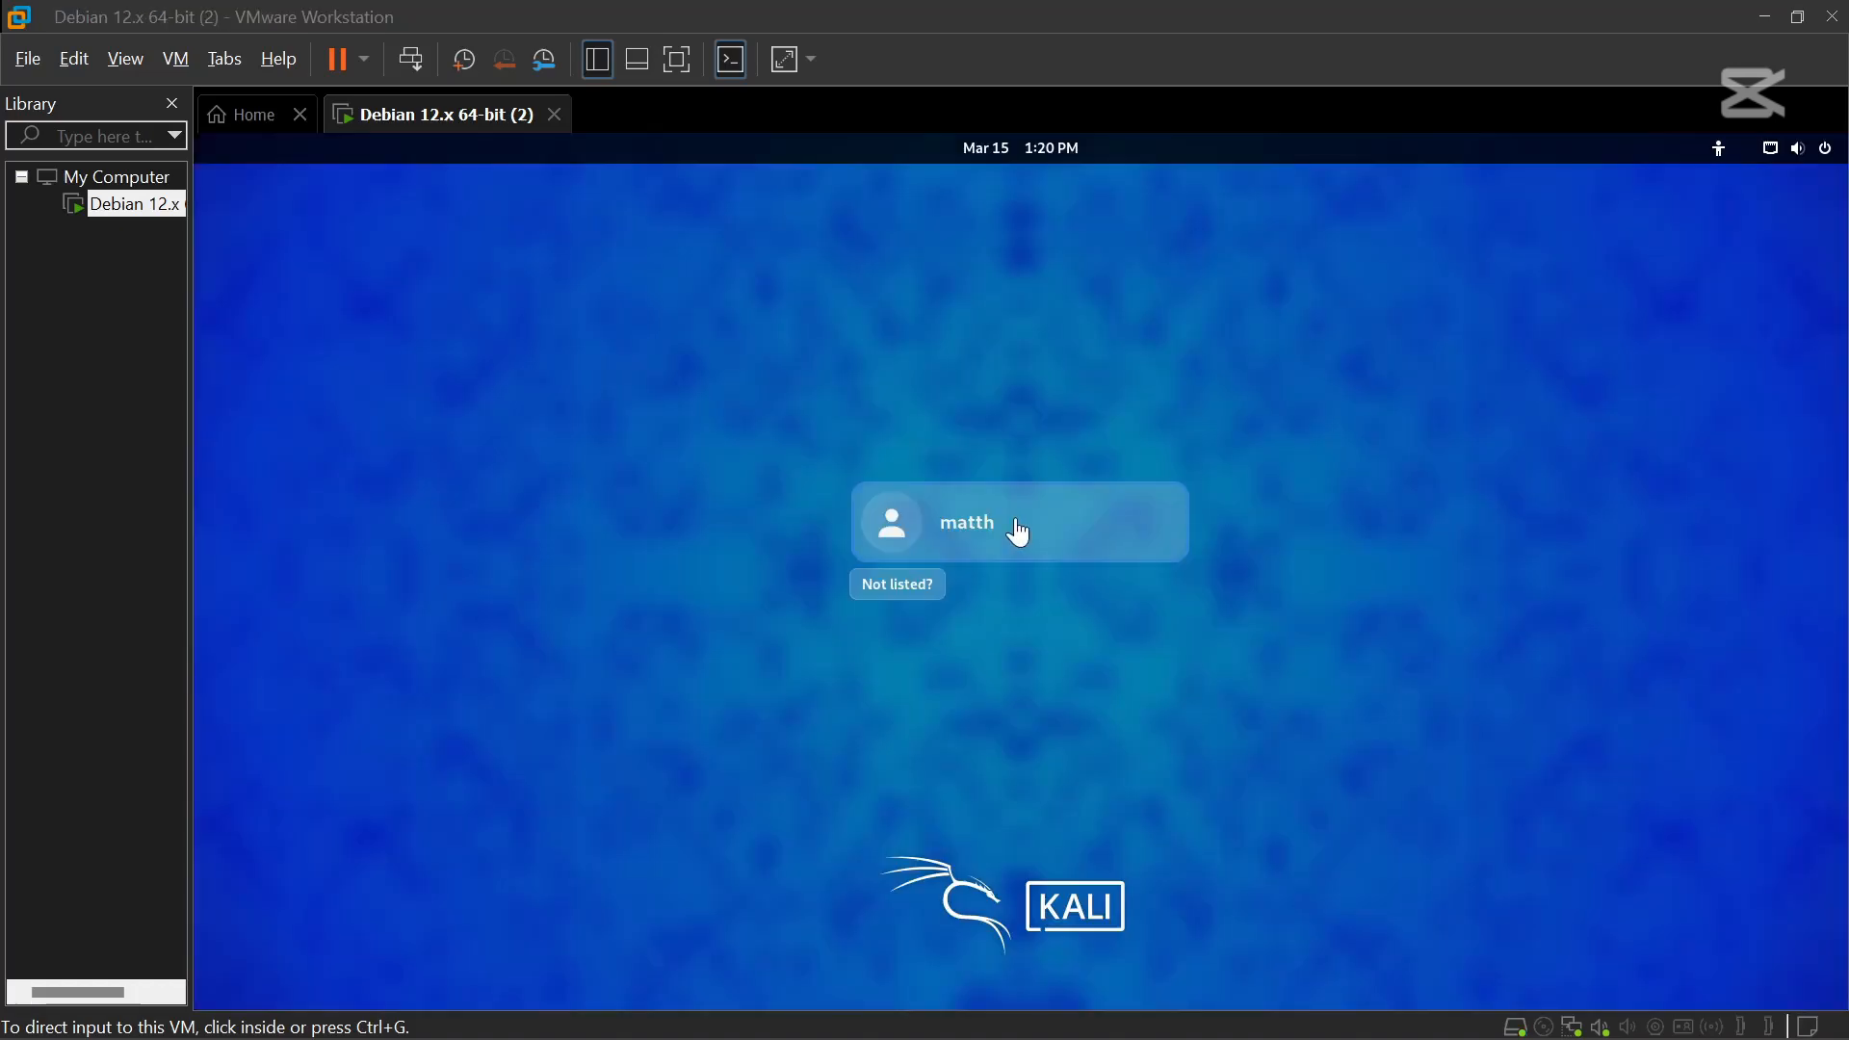
Log in to Kali as the new user with the account password to reach the GNOME desktop.
left_click(963, 526)
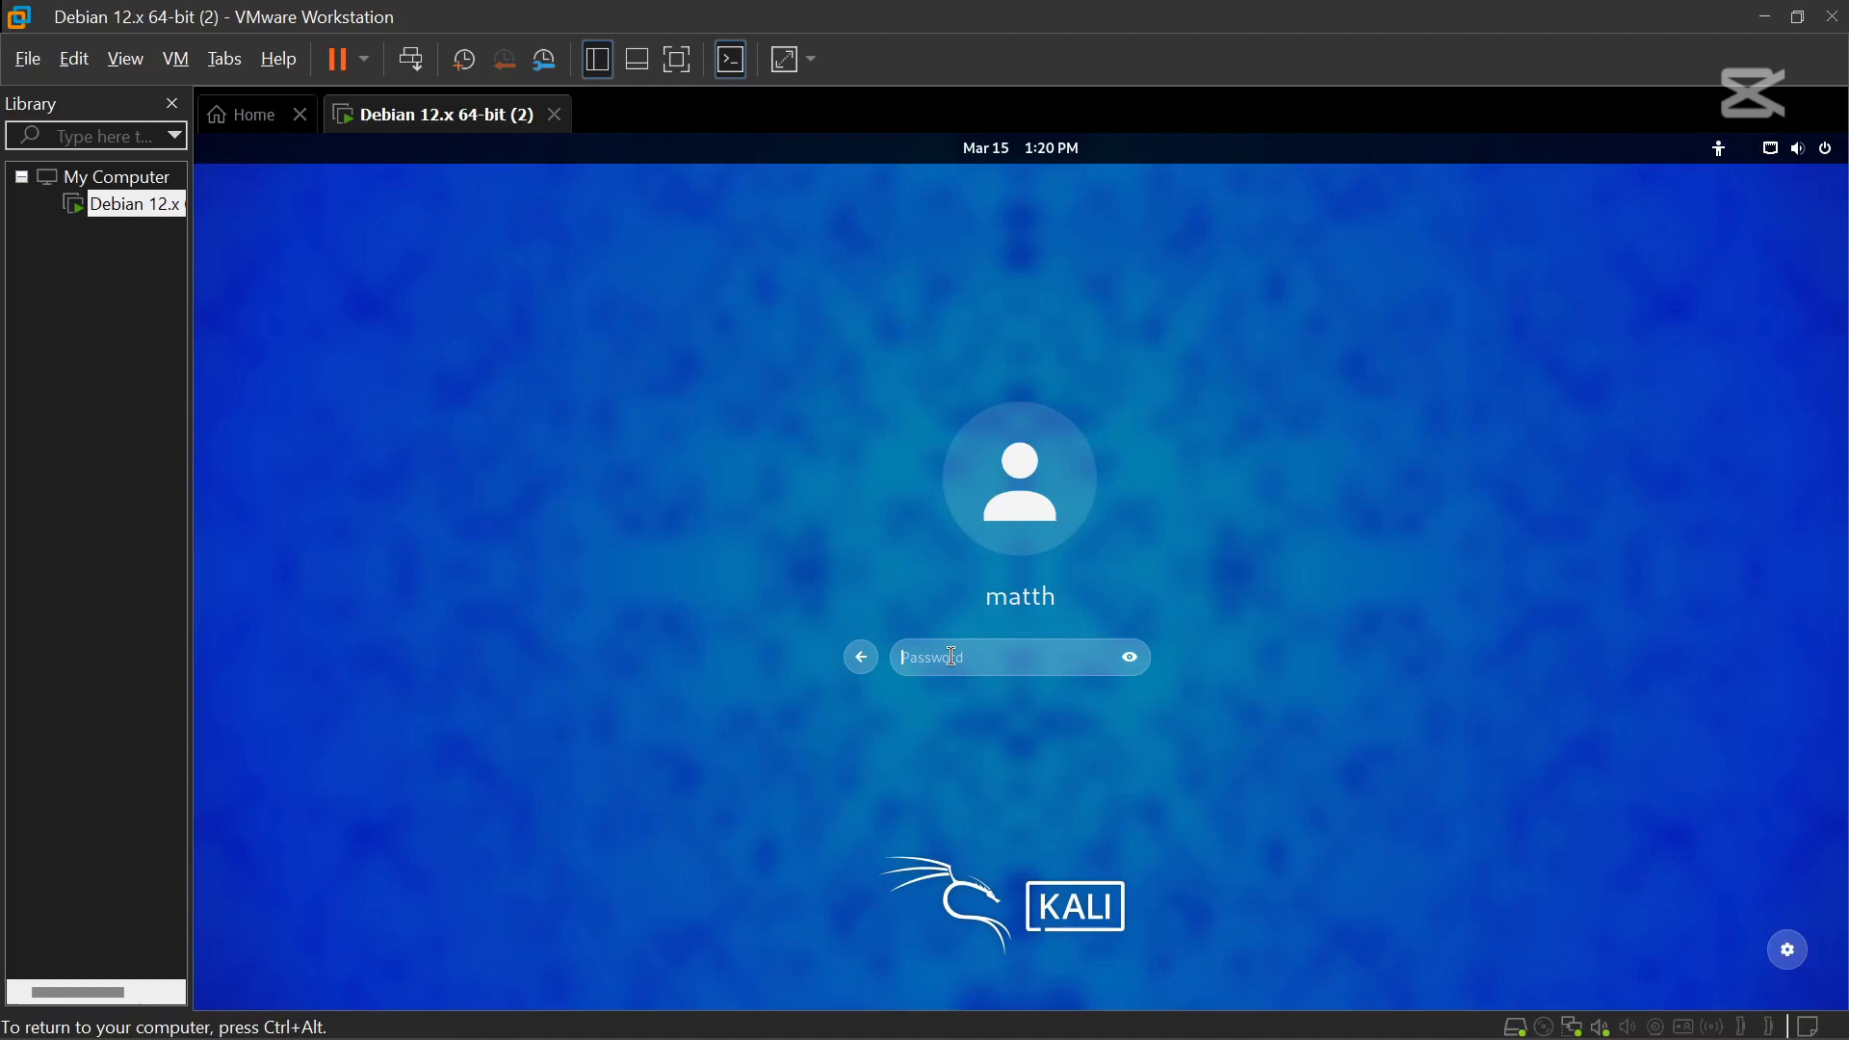
type("kali")
key("Return")
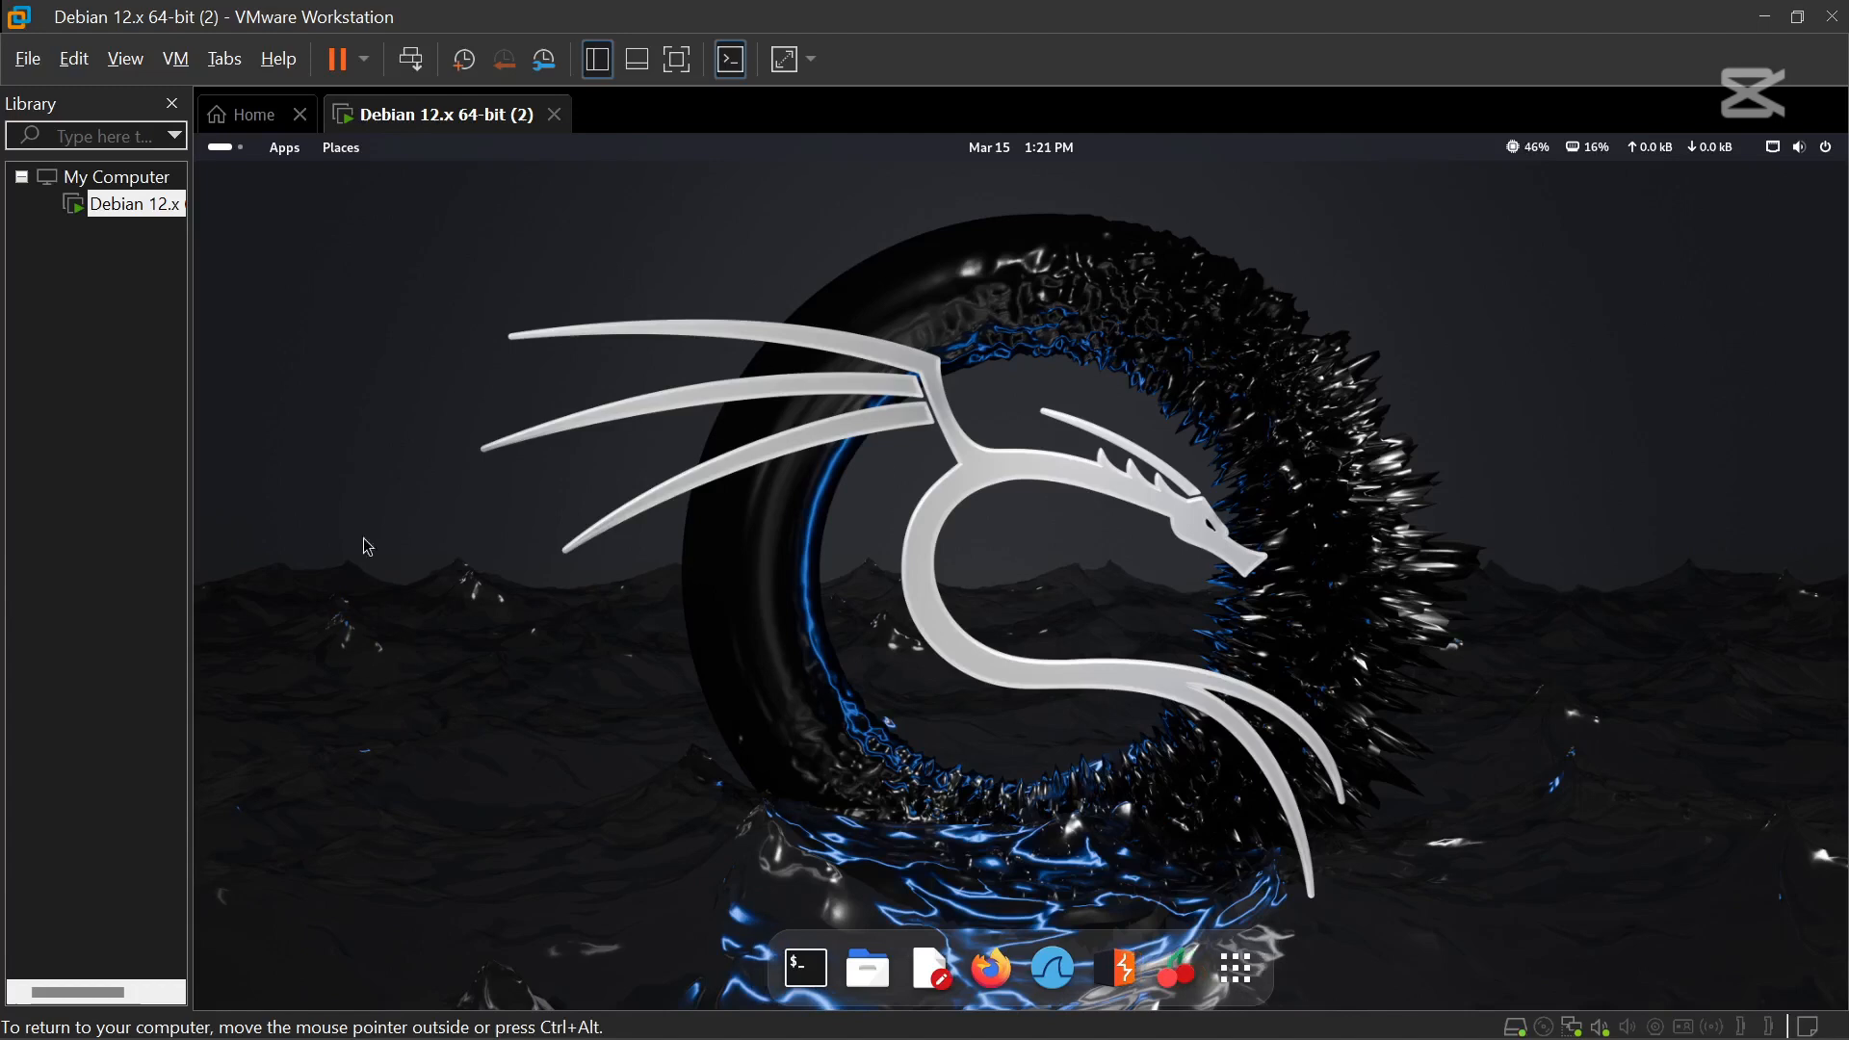
left_click(176, 59)
In the VM's settings, set the USB Controller compatibility to USB 3.1 and save with OK.
mouse_move(338, 293)
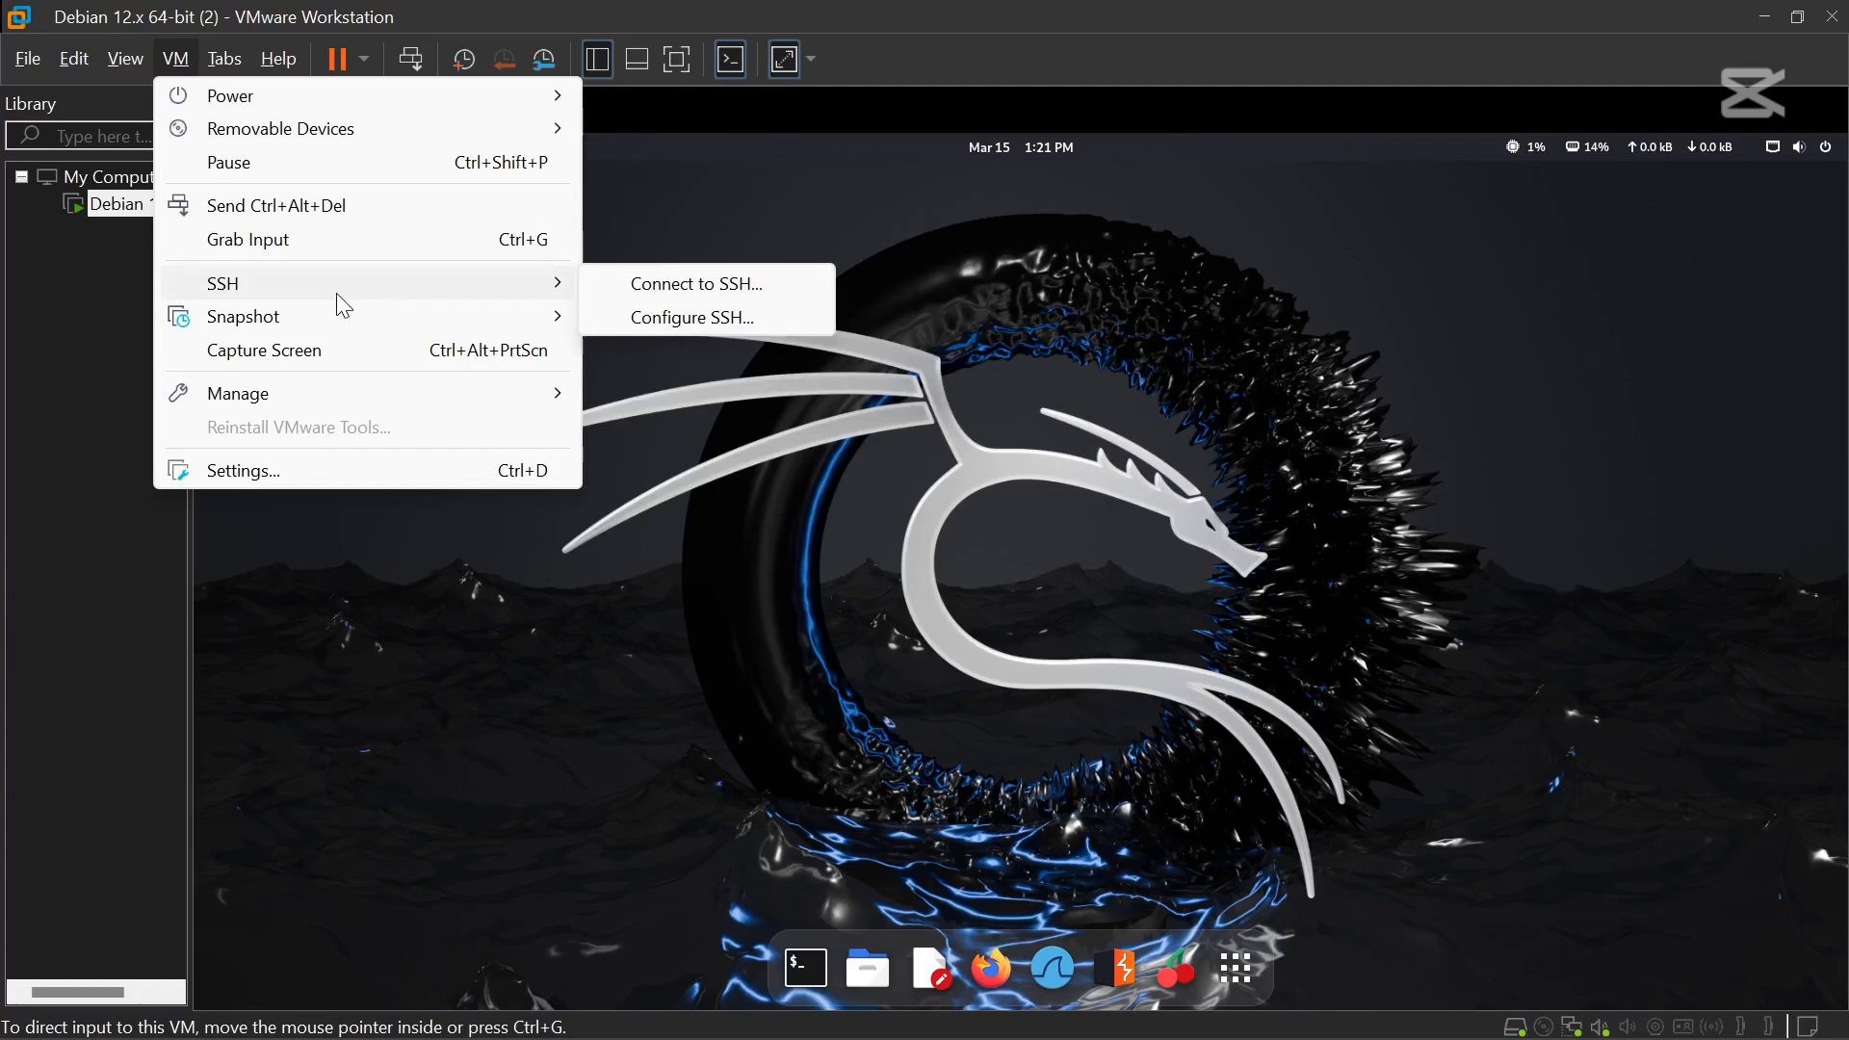
mouse_move(291, 324)
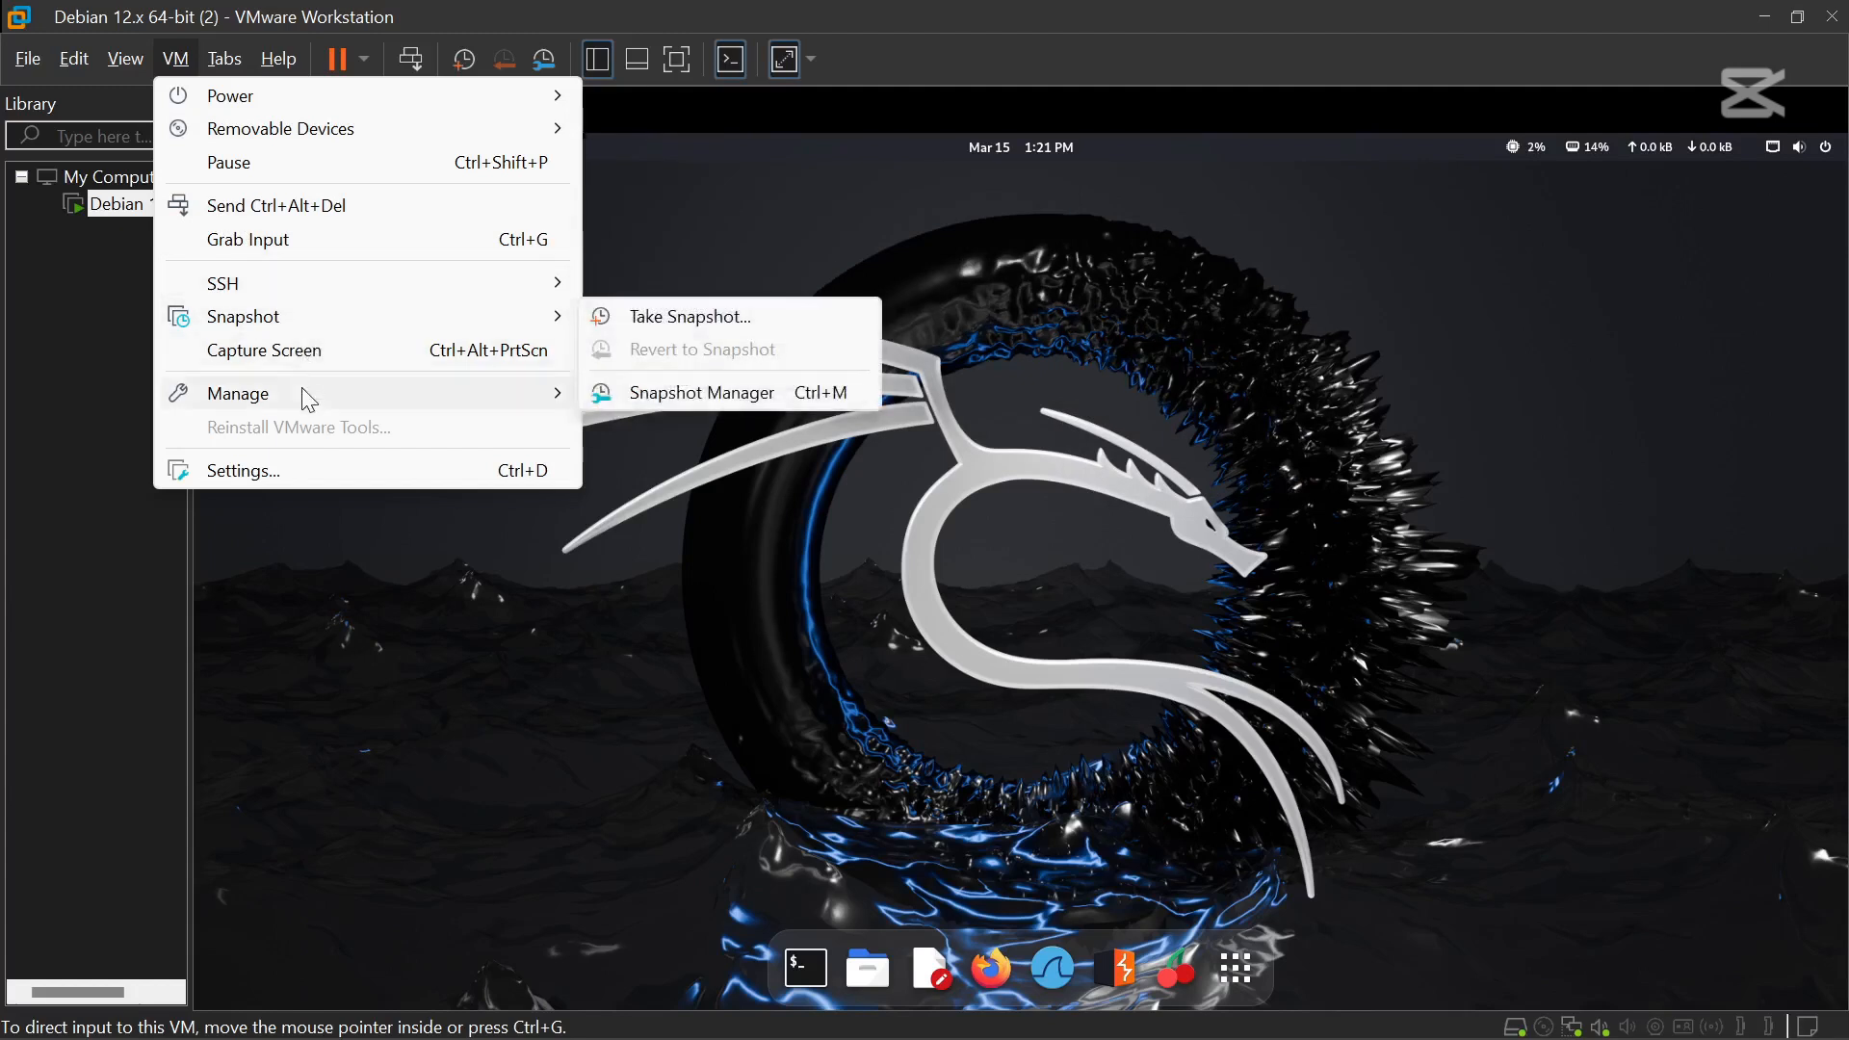
left_click(258, 478)
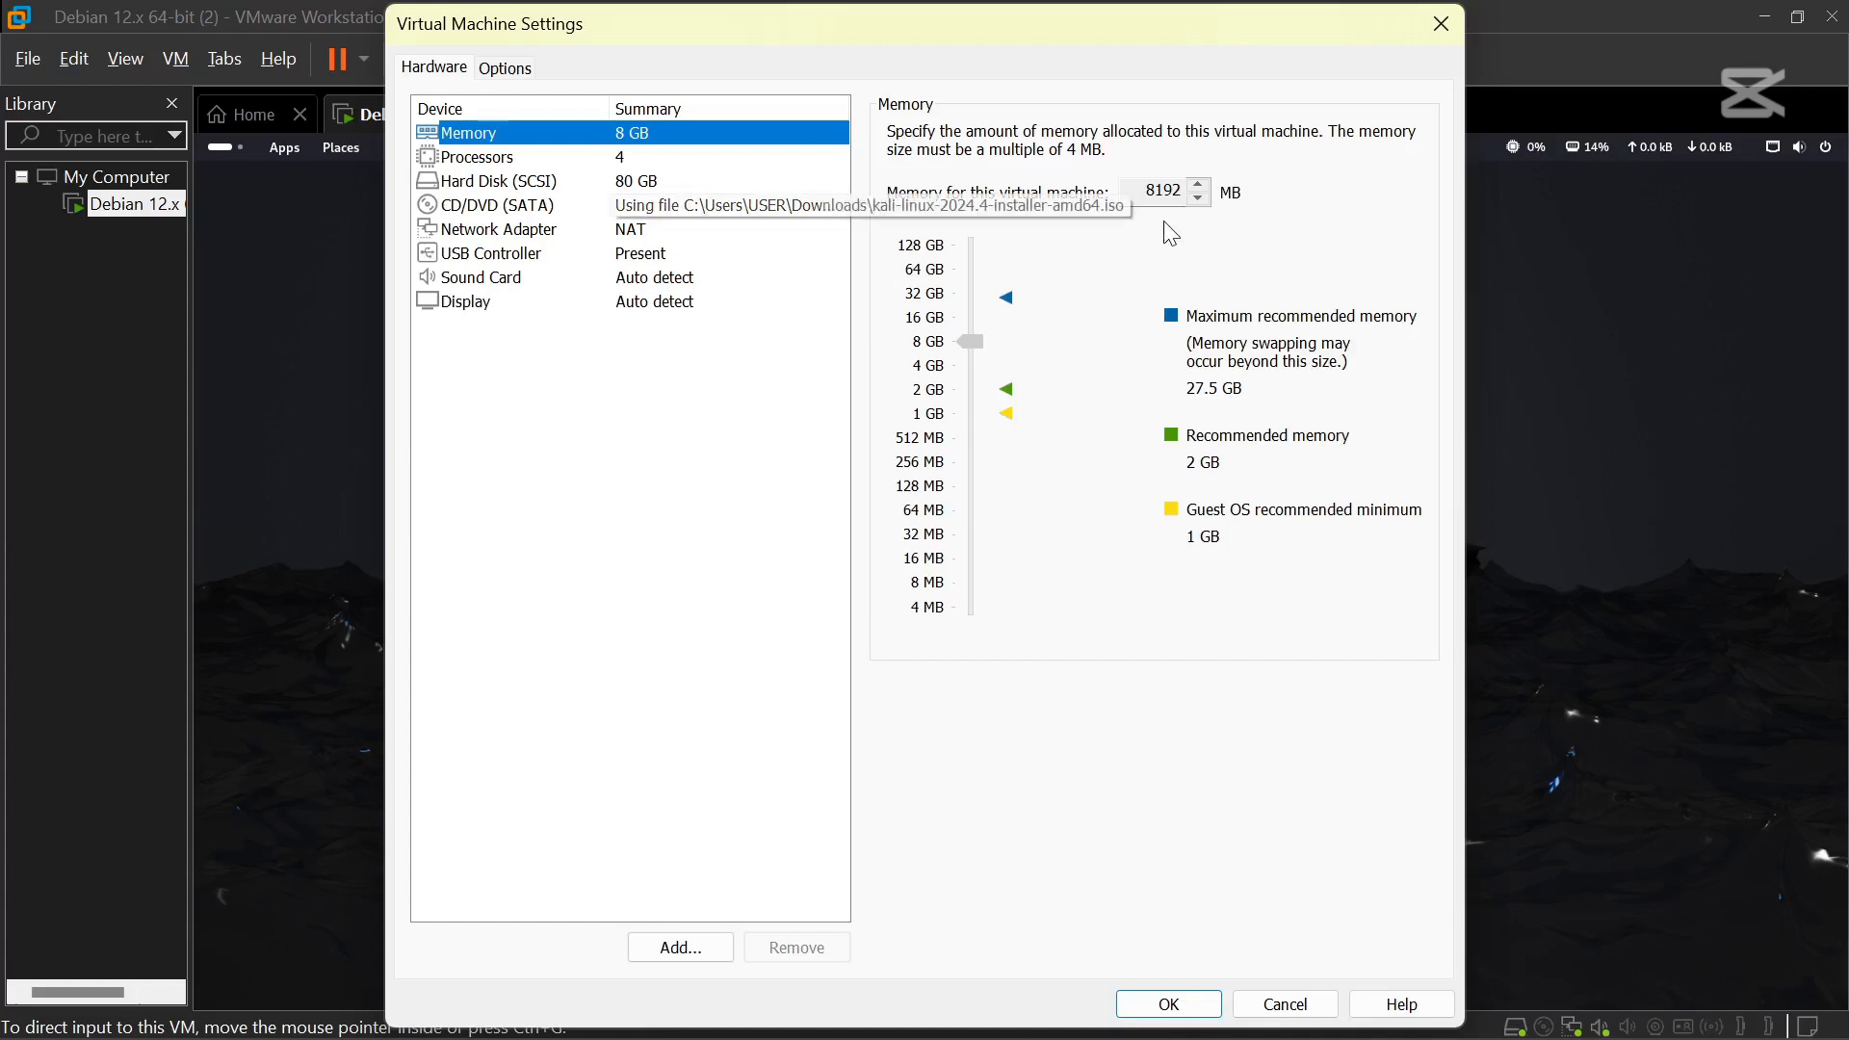
left_click(638, 235)
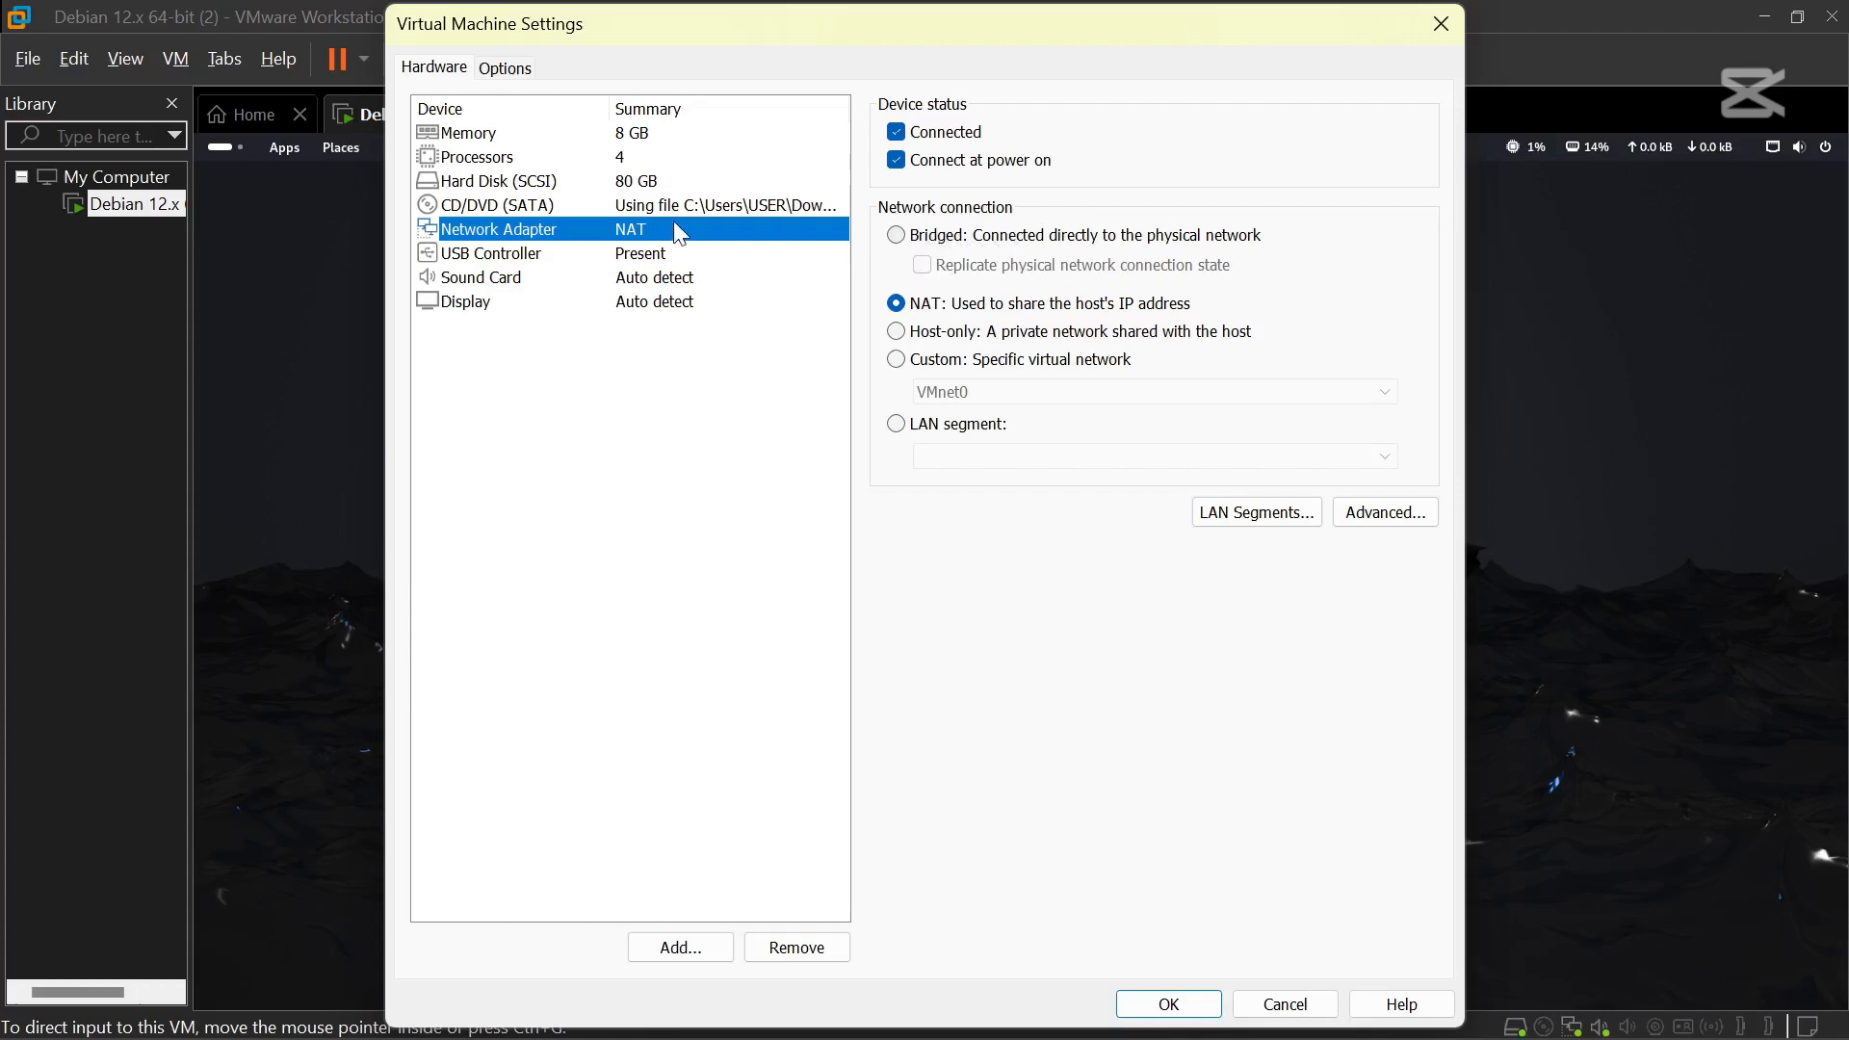
left_click(643, 258)
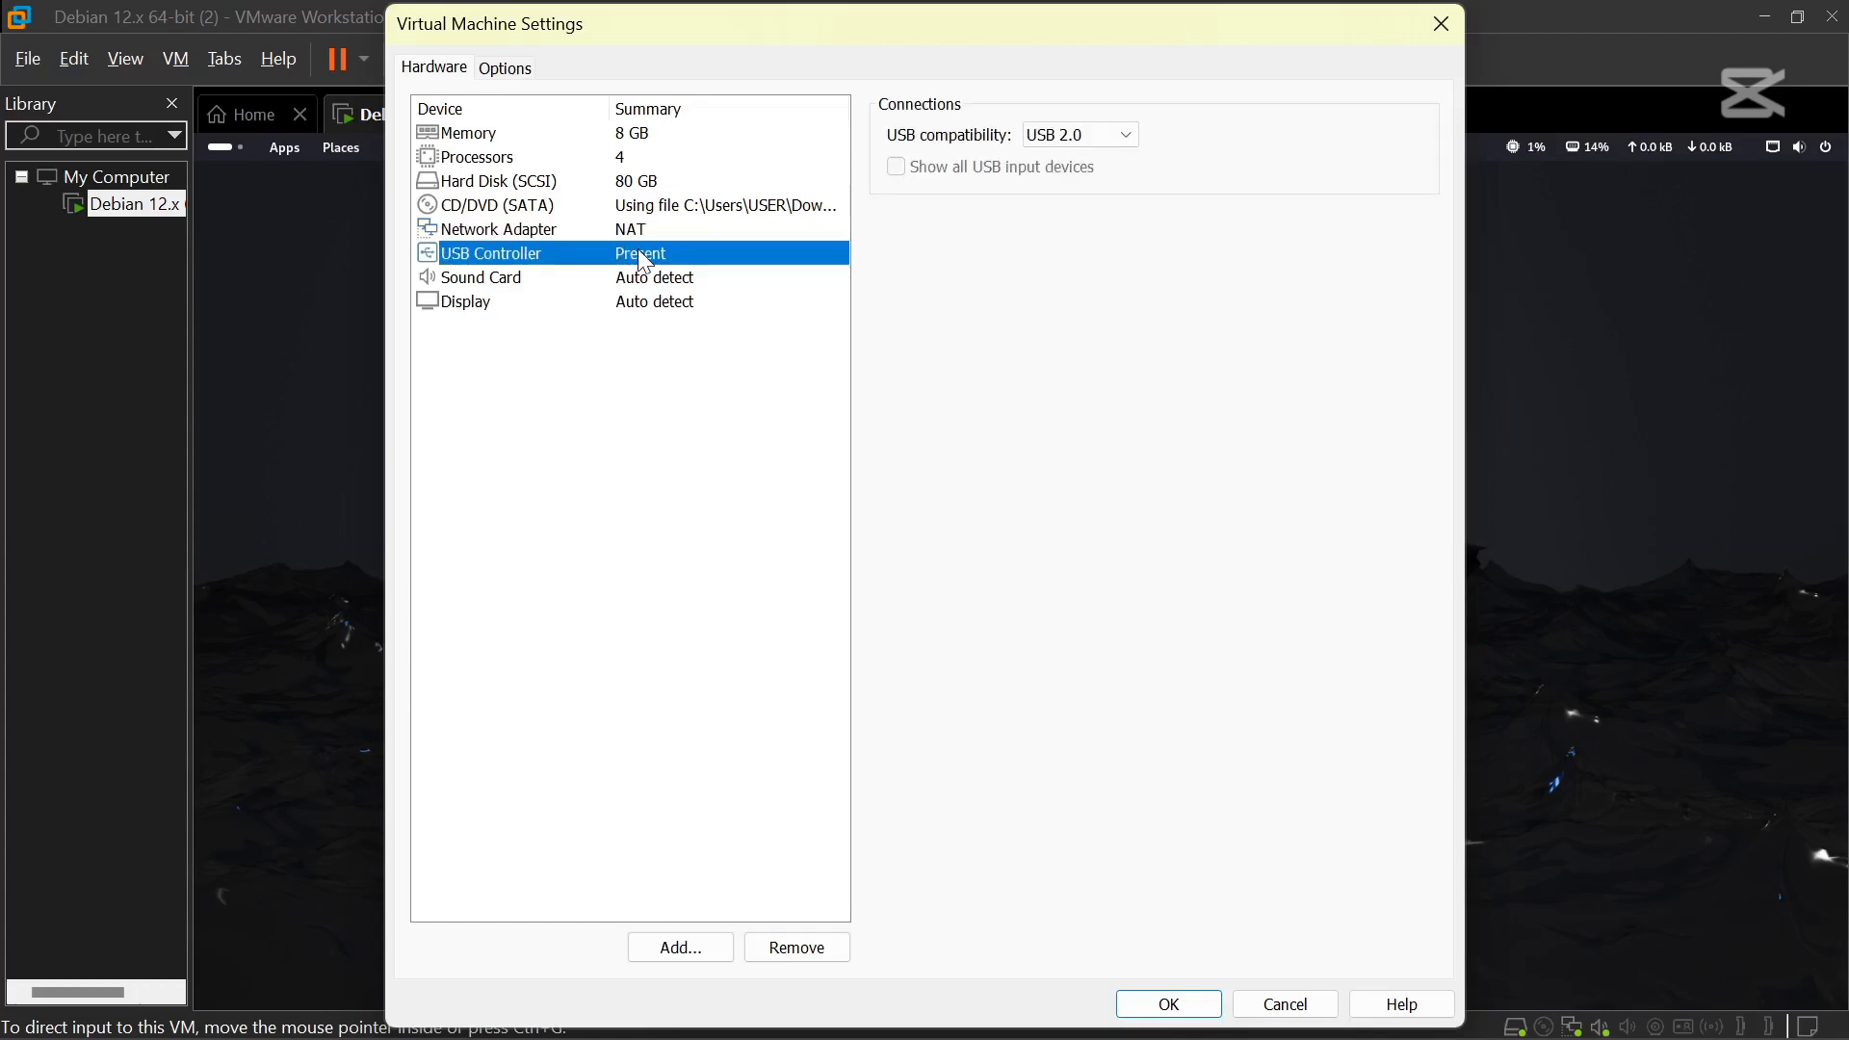
left_click(1105, 134)
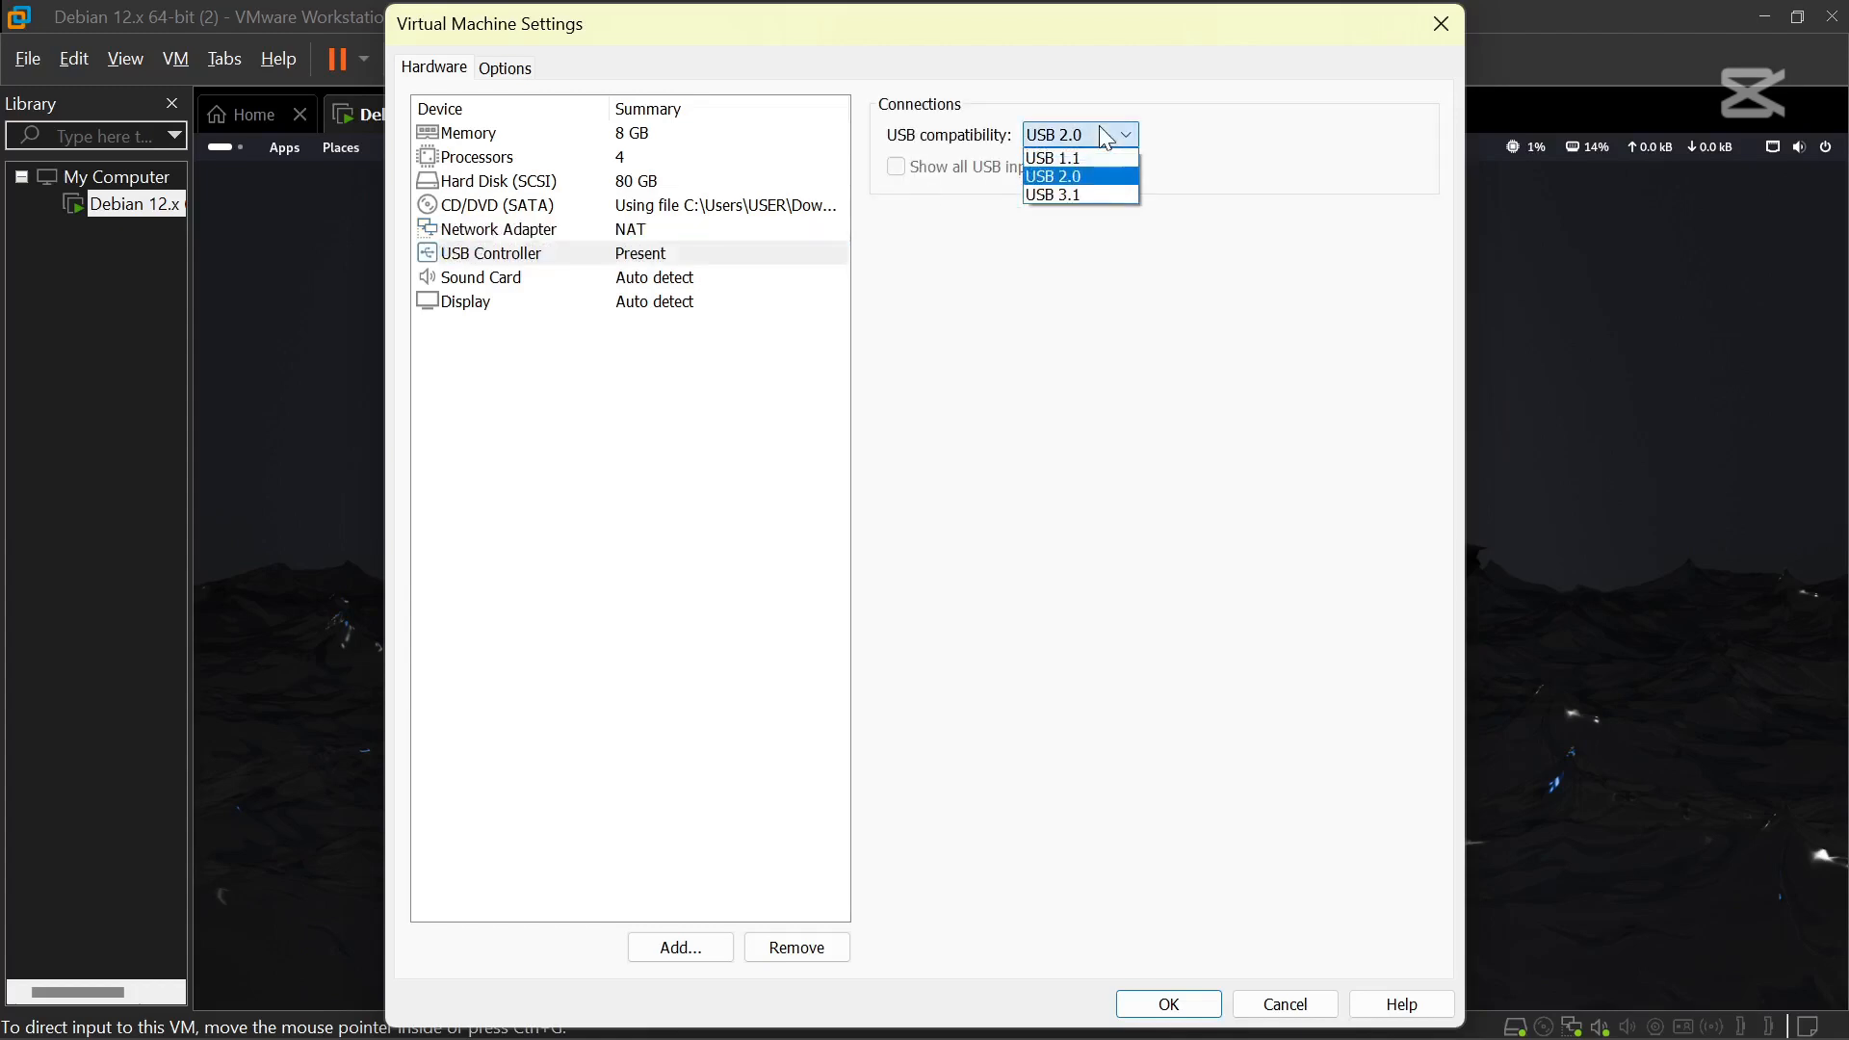
left_click(1069, 195)
left_click(1167, 1003)
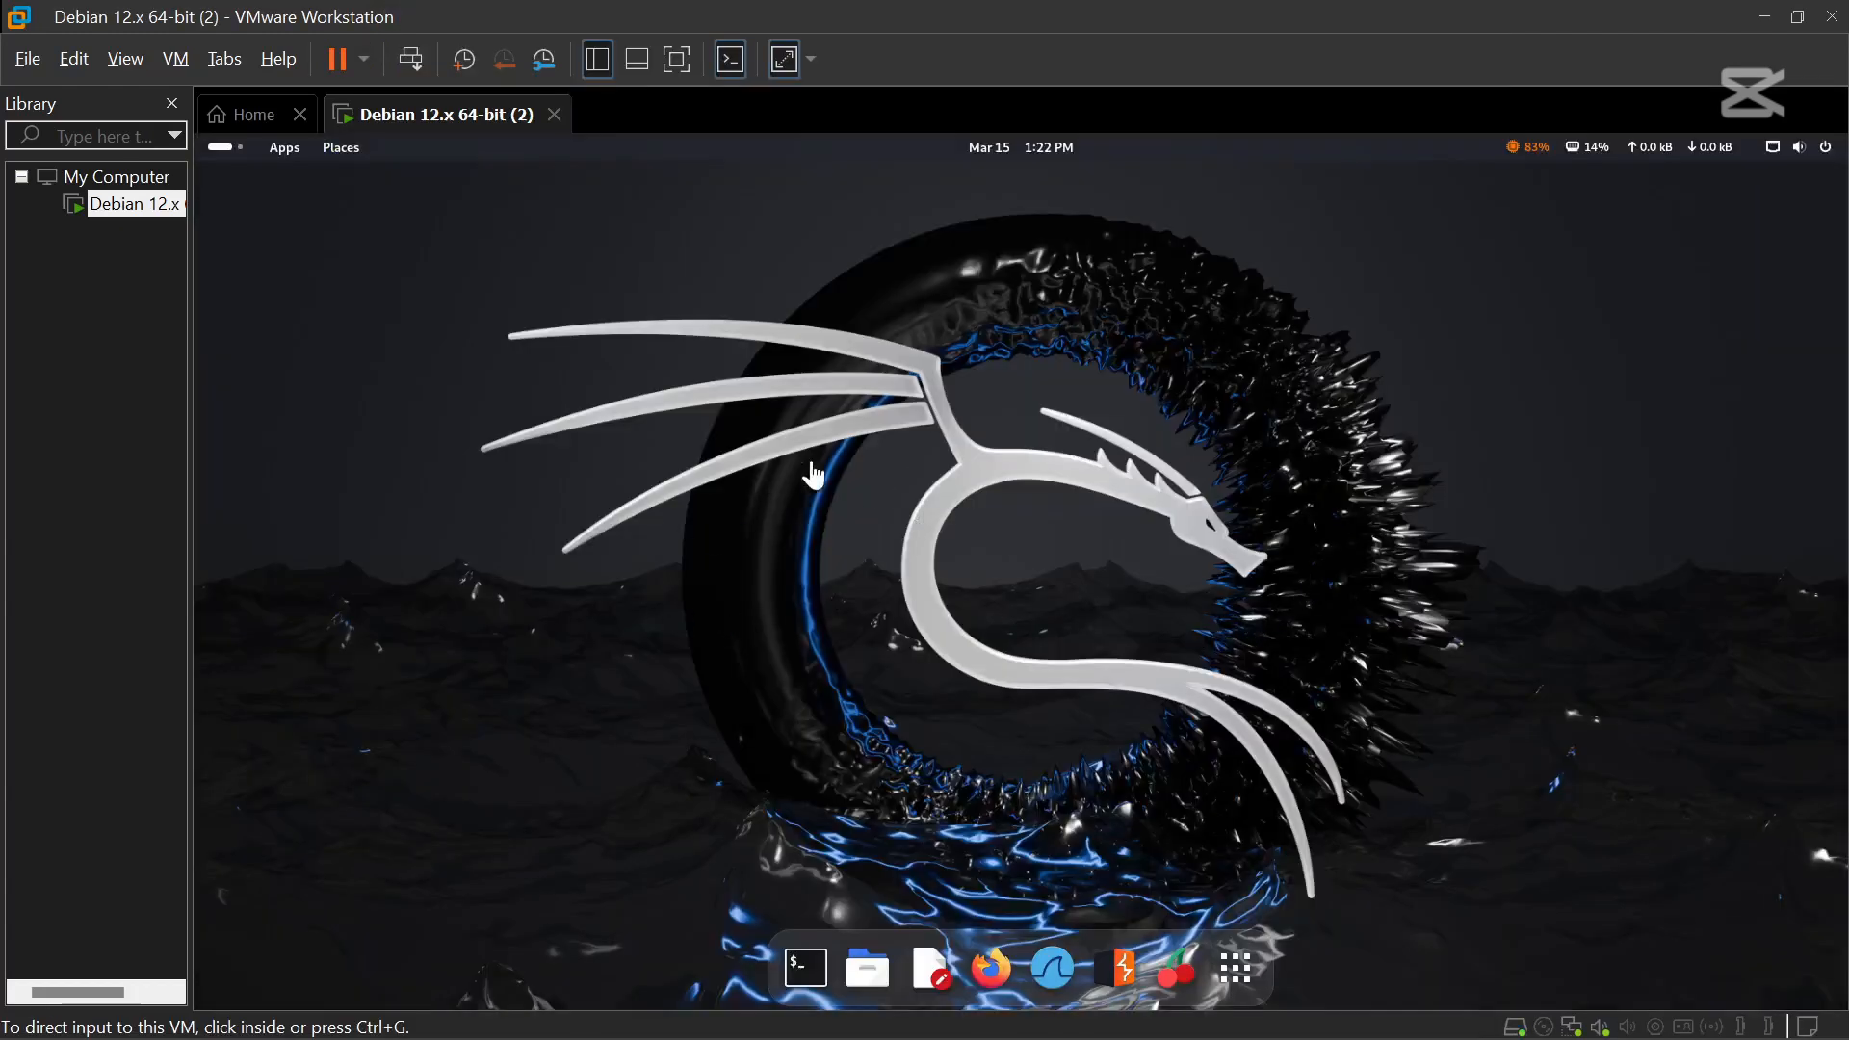
Open GNOME Settings from the quick-settings panel to view the wired Network connection.
left_click(1775, 154)
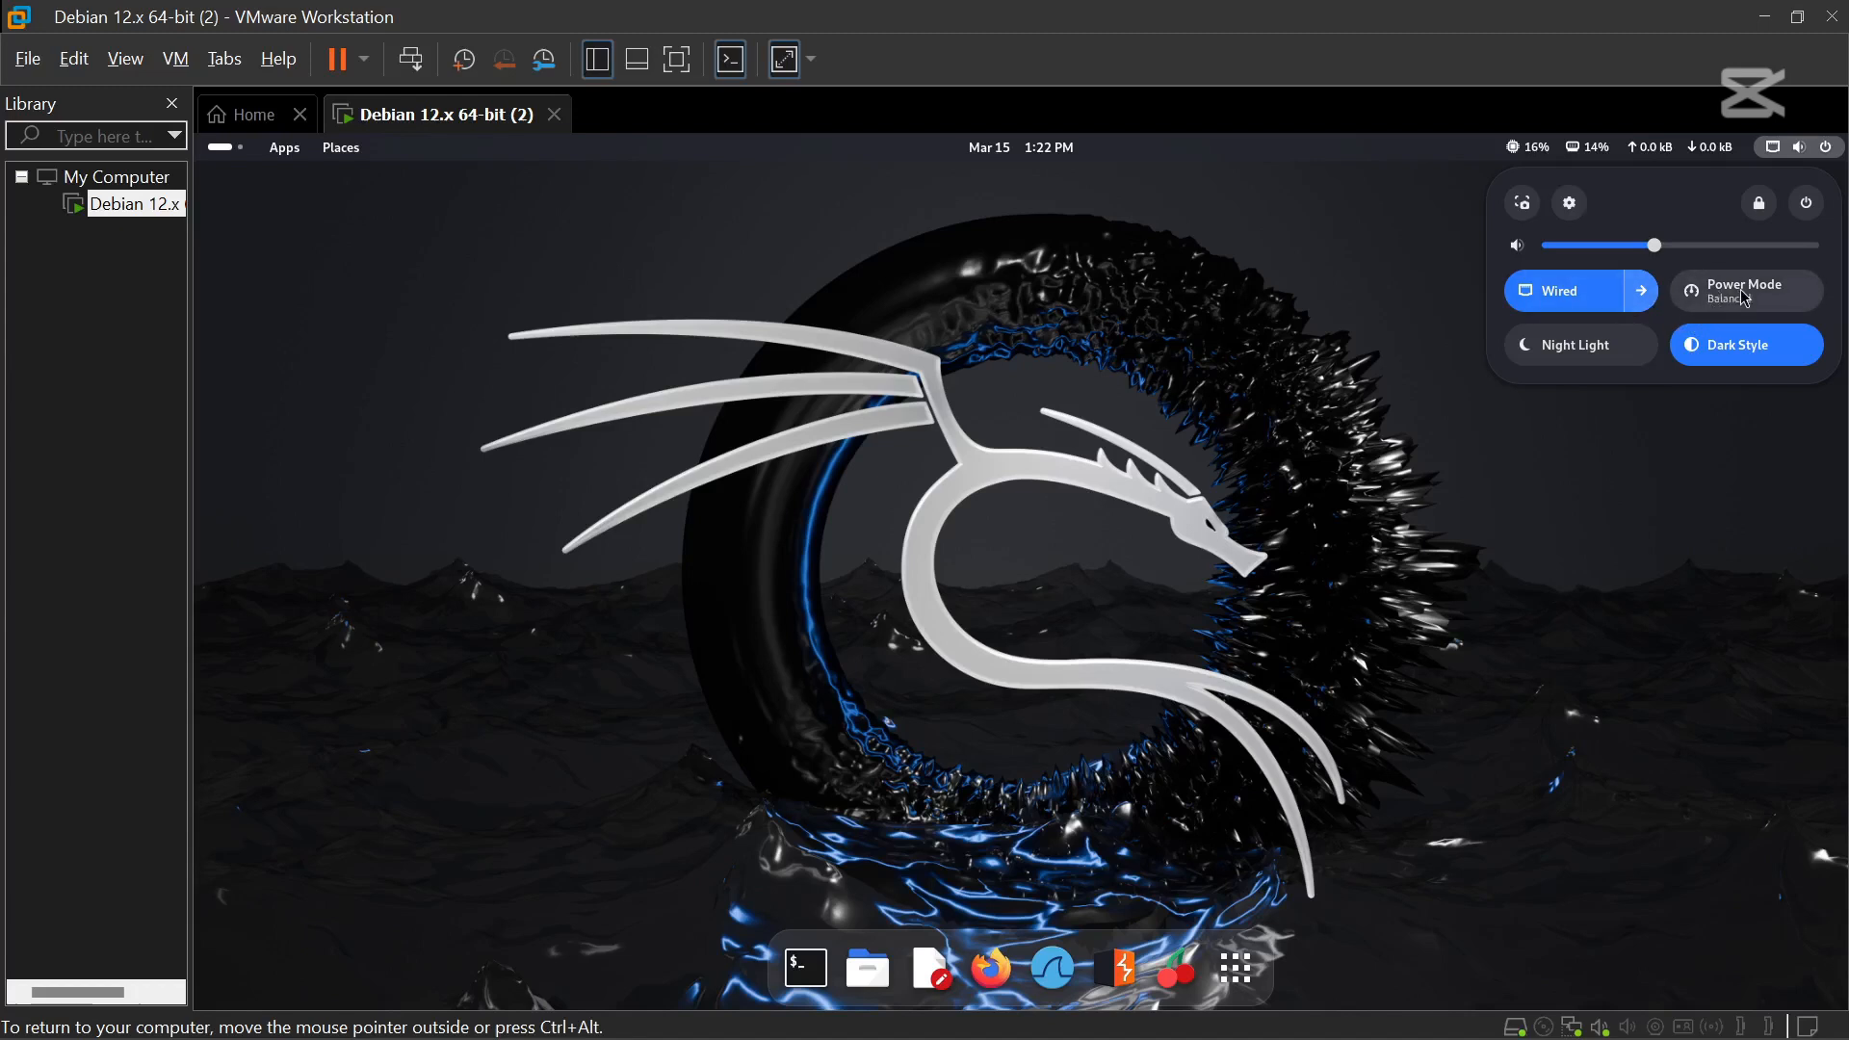
left_click(1830, 150)
left_click(1829, 150)
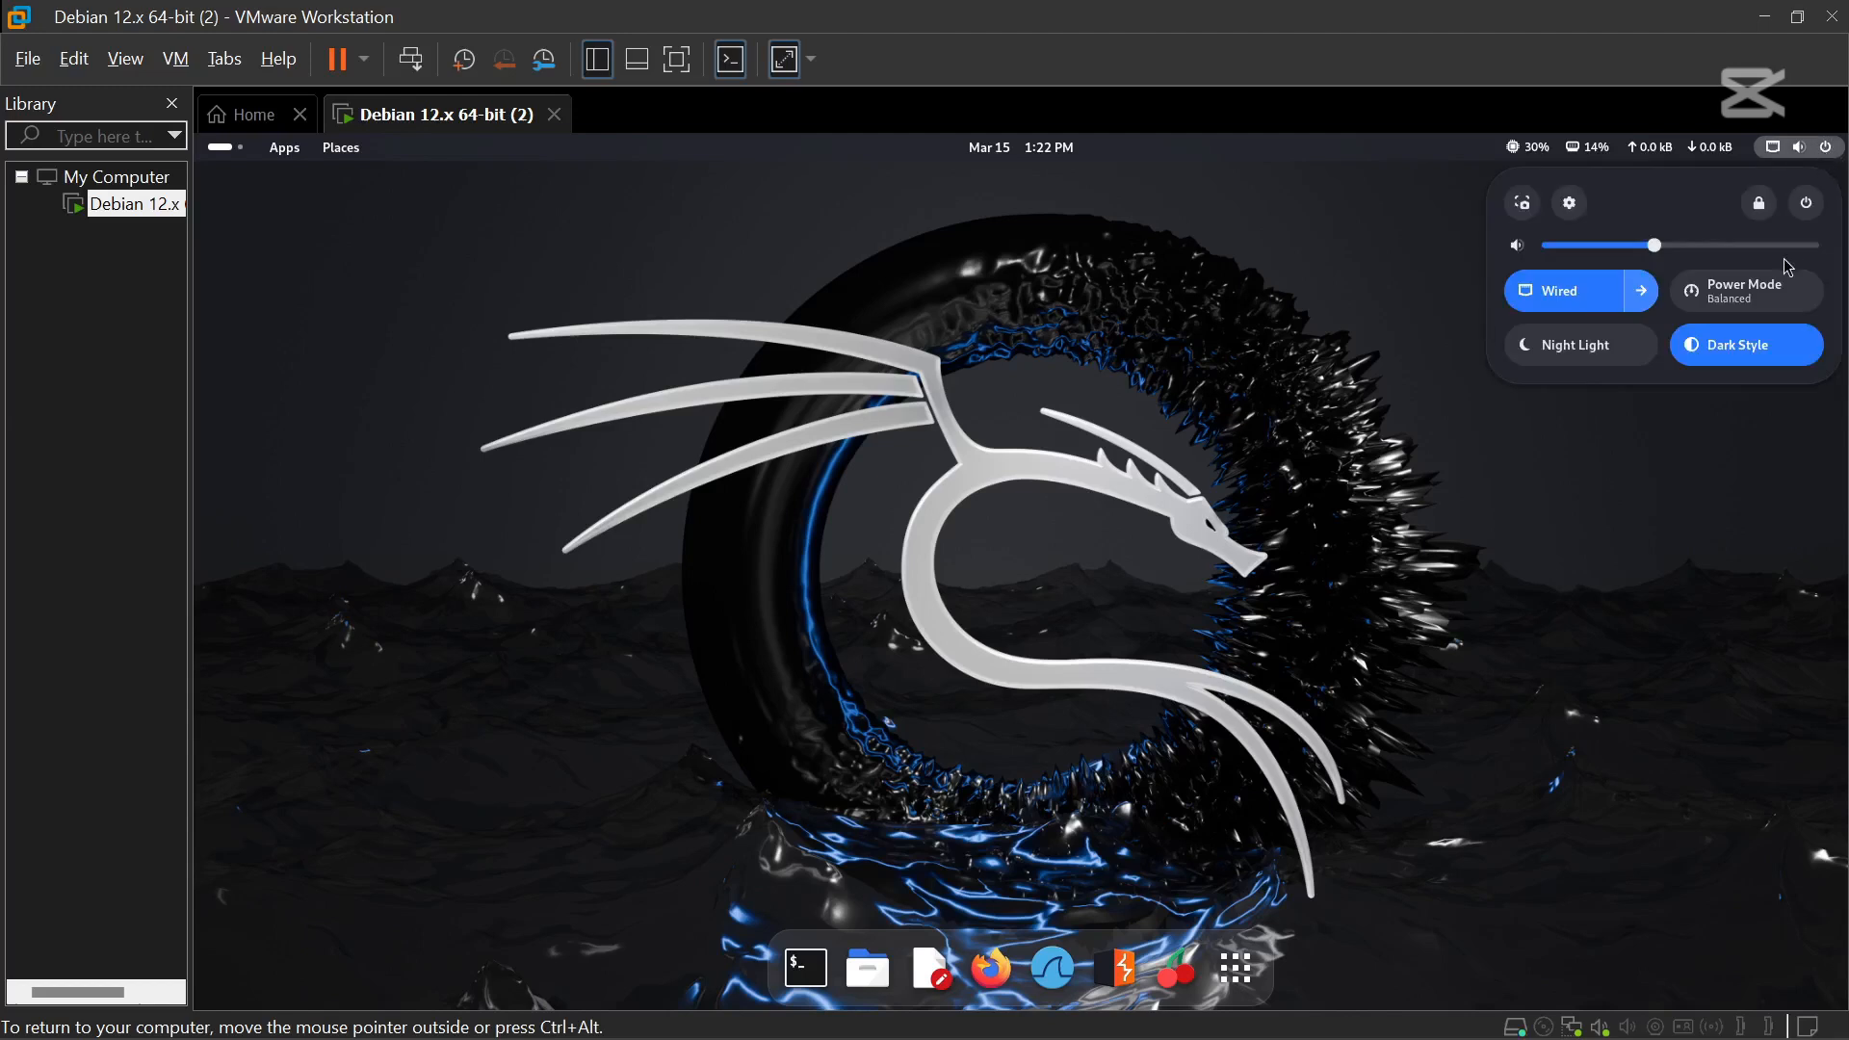
left_click(1805, 208)
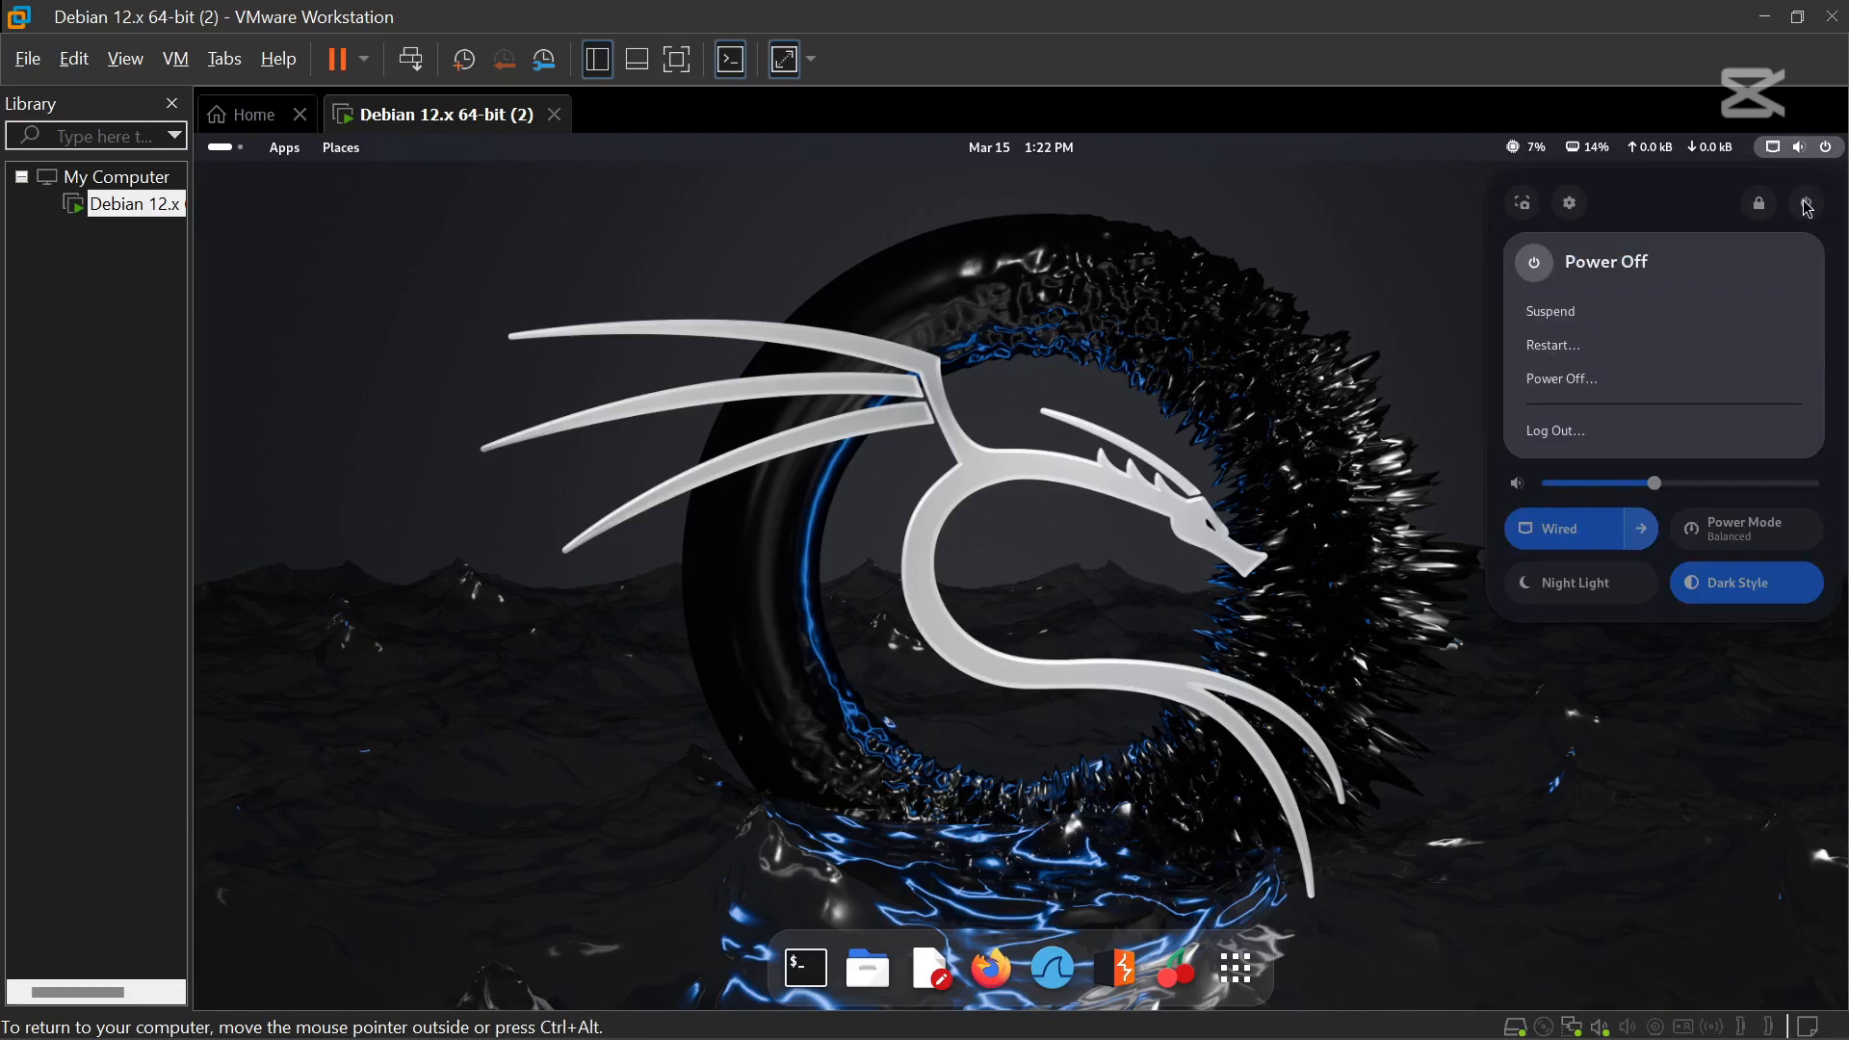
left_click(1577, 214)
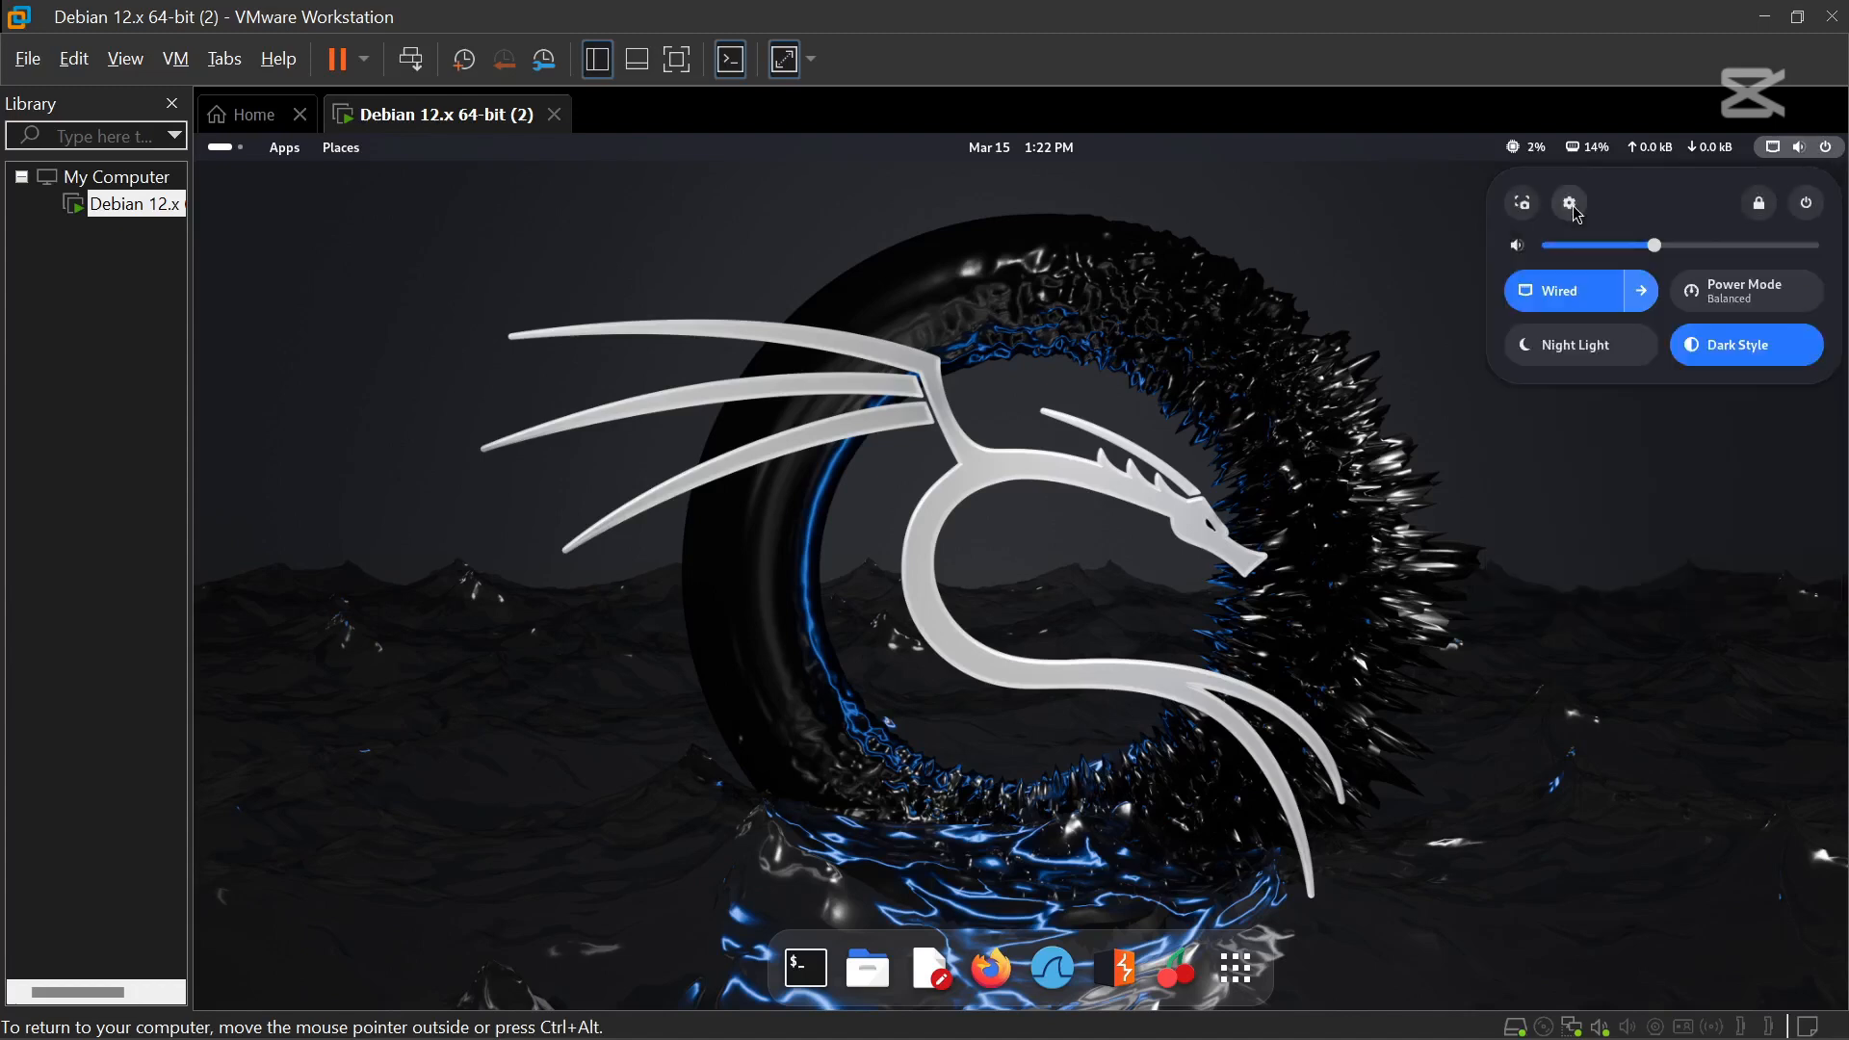
left_click(1573, 206)
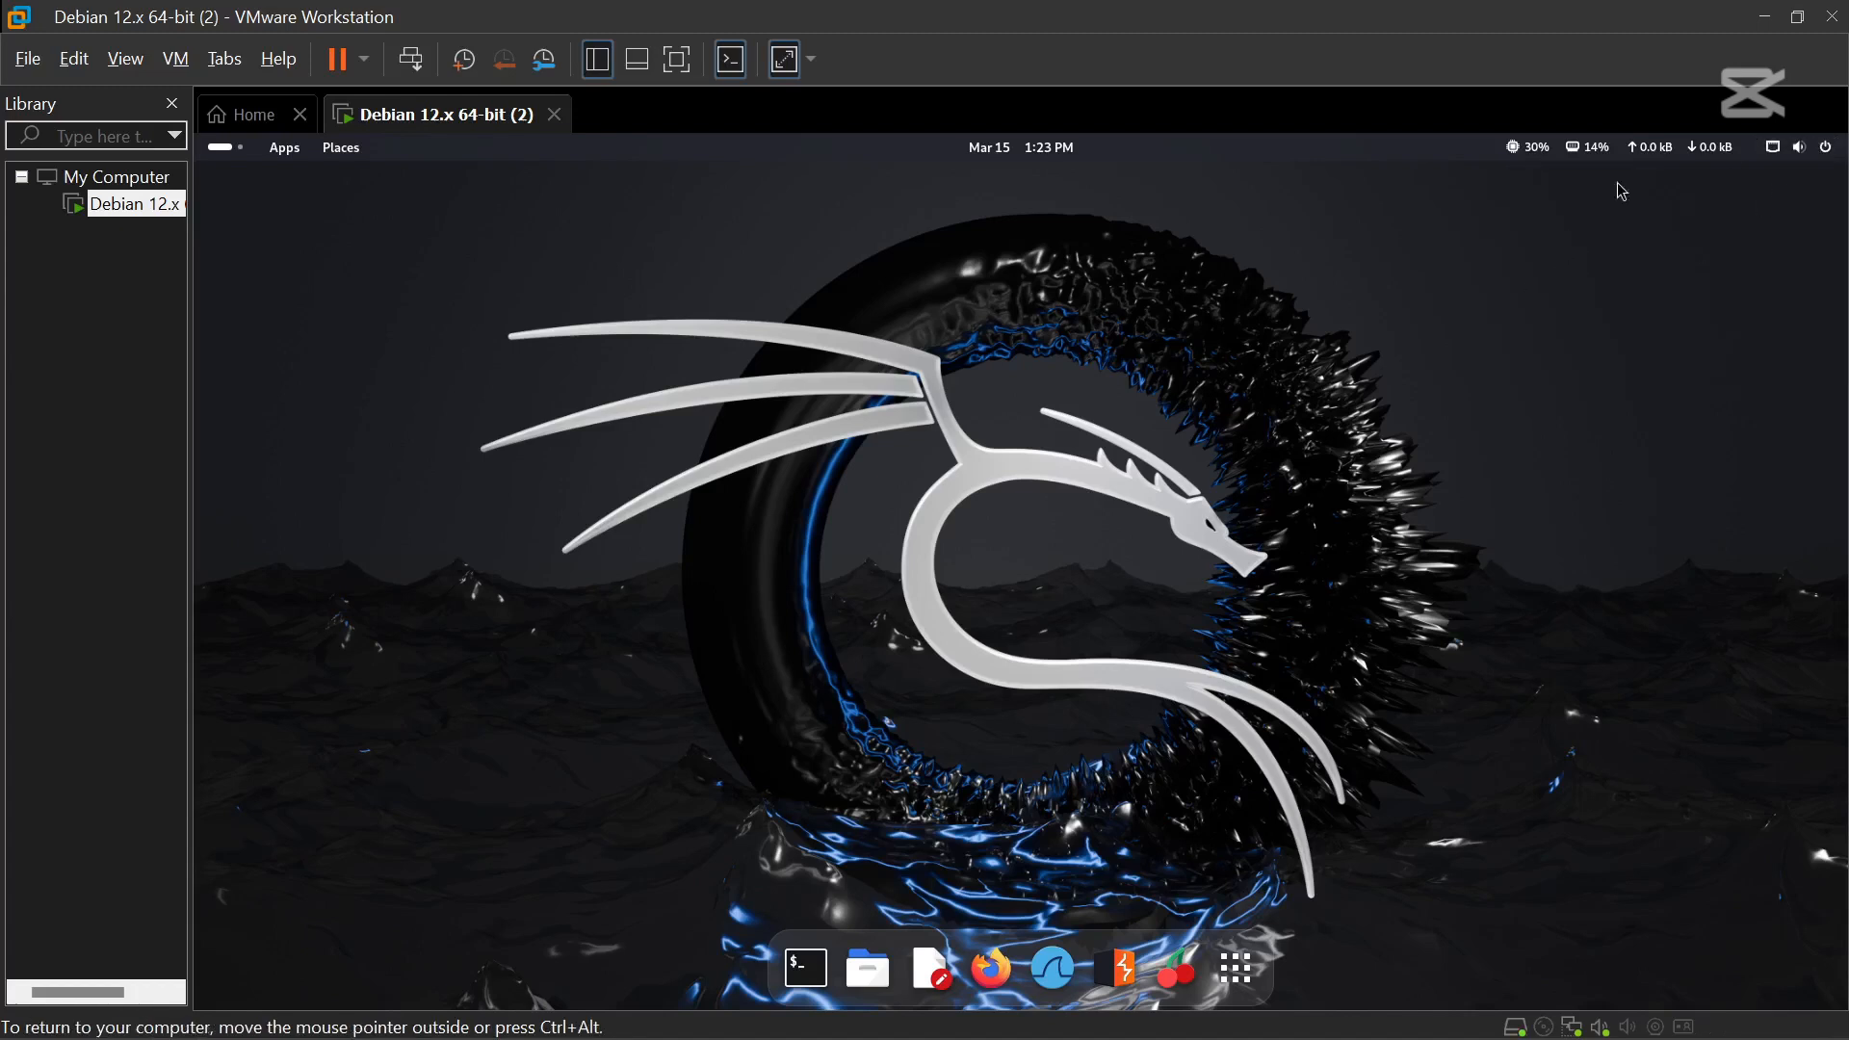
Browse the Graphics category in the Applications menu, then close the menu.
left_click(285, 147)
left_click(322, 697)
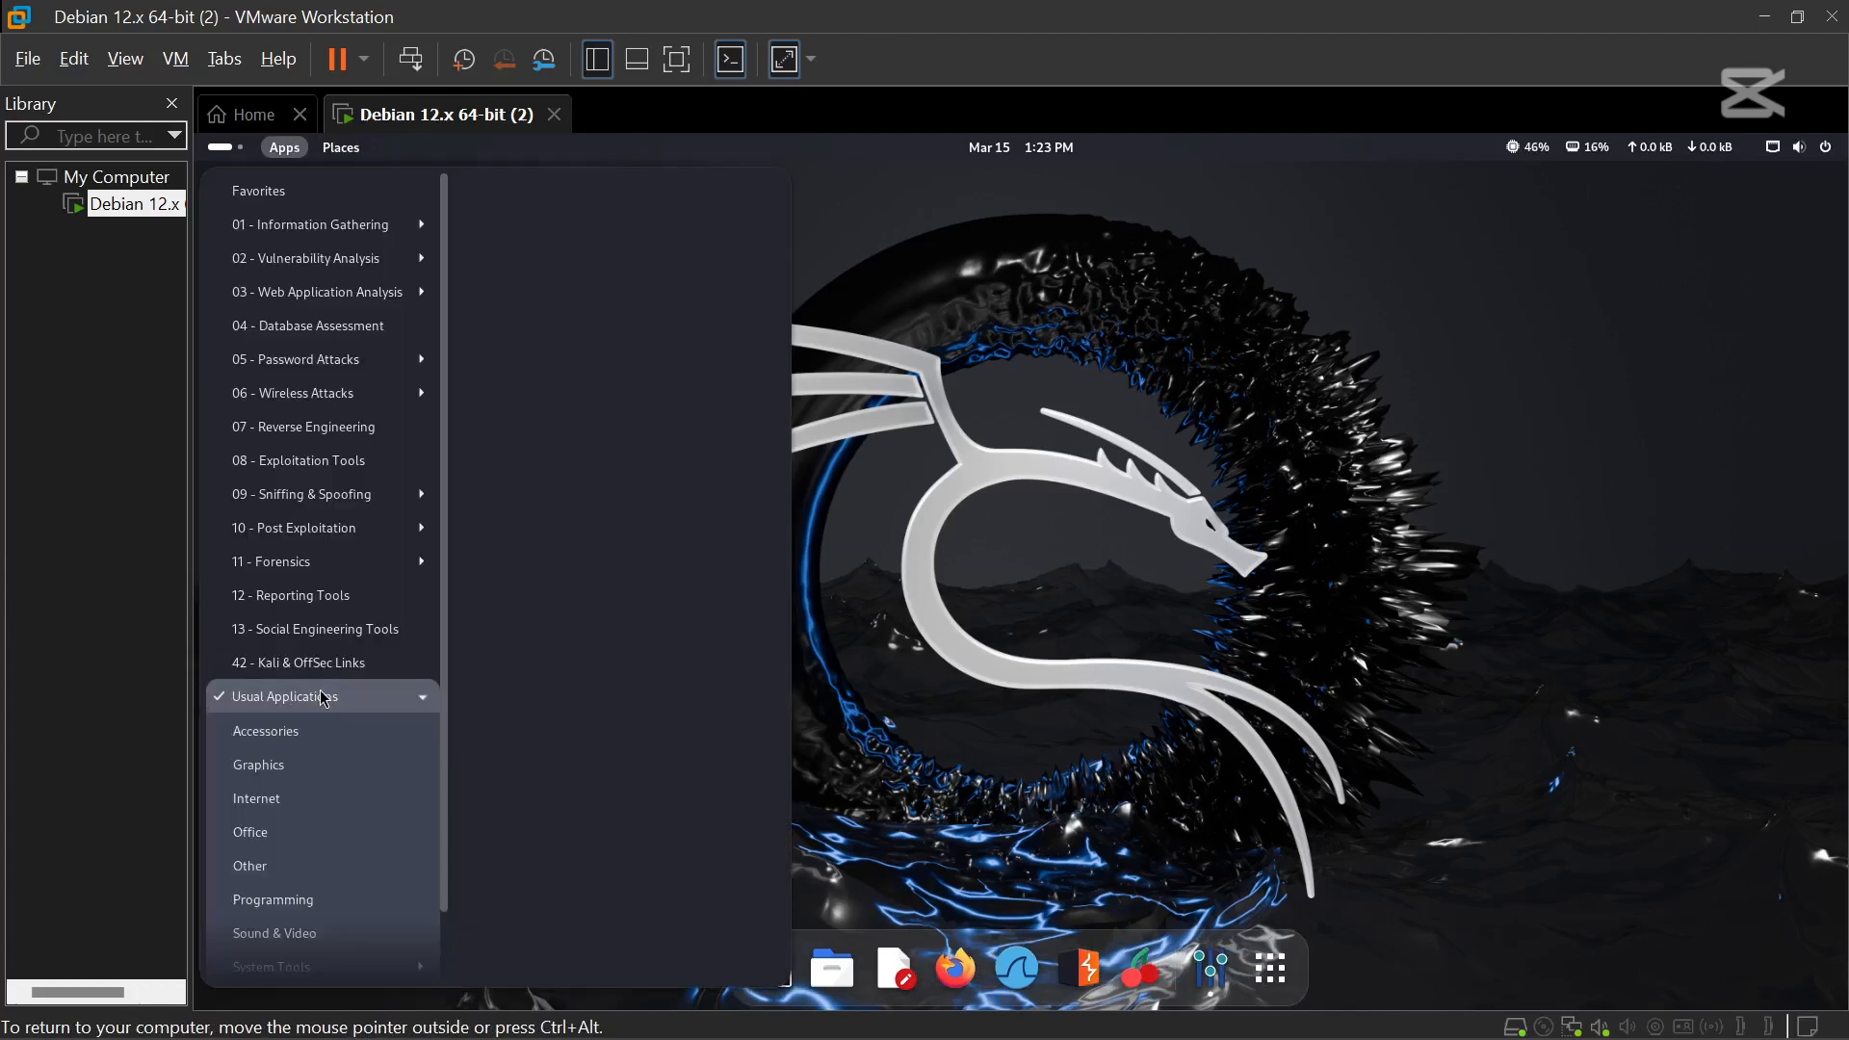
left_click(308, 796)
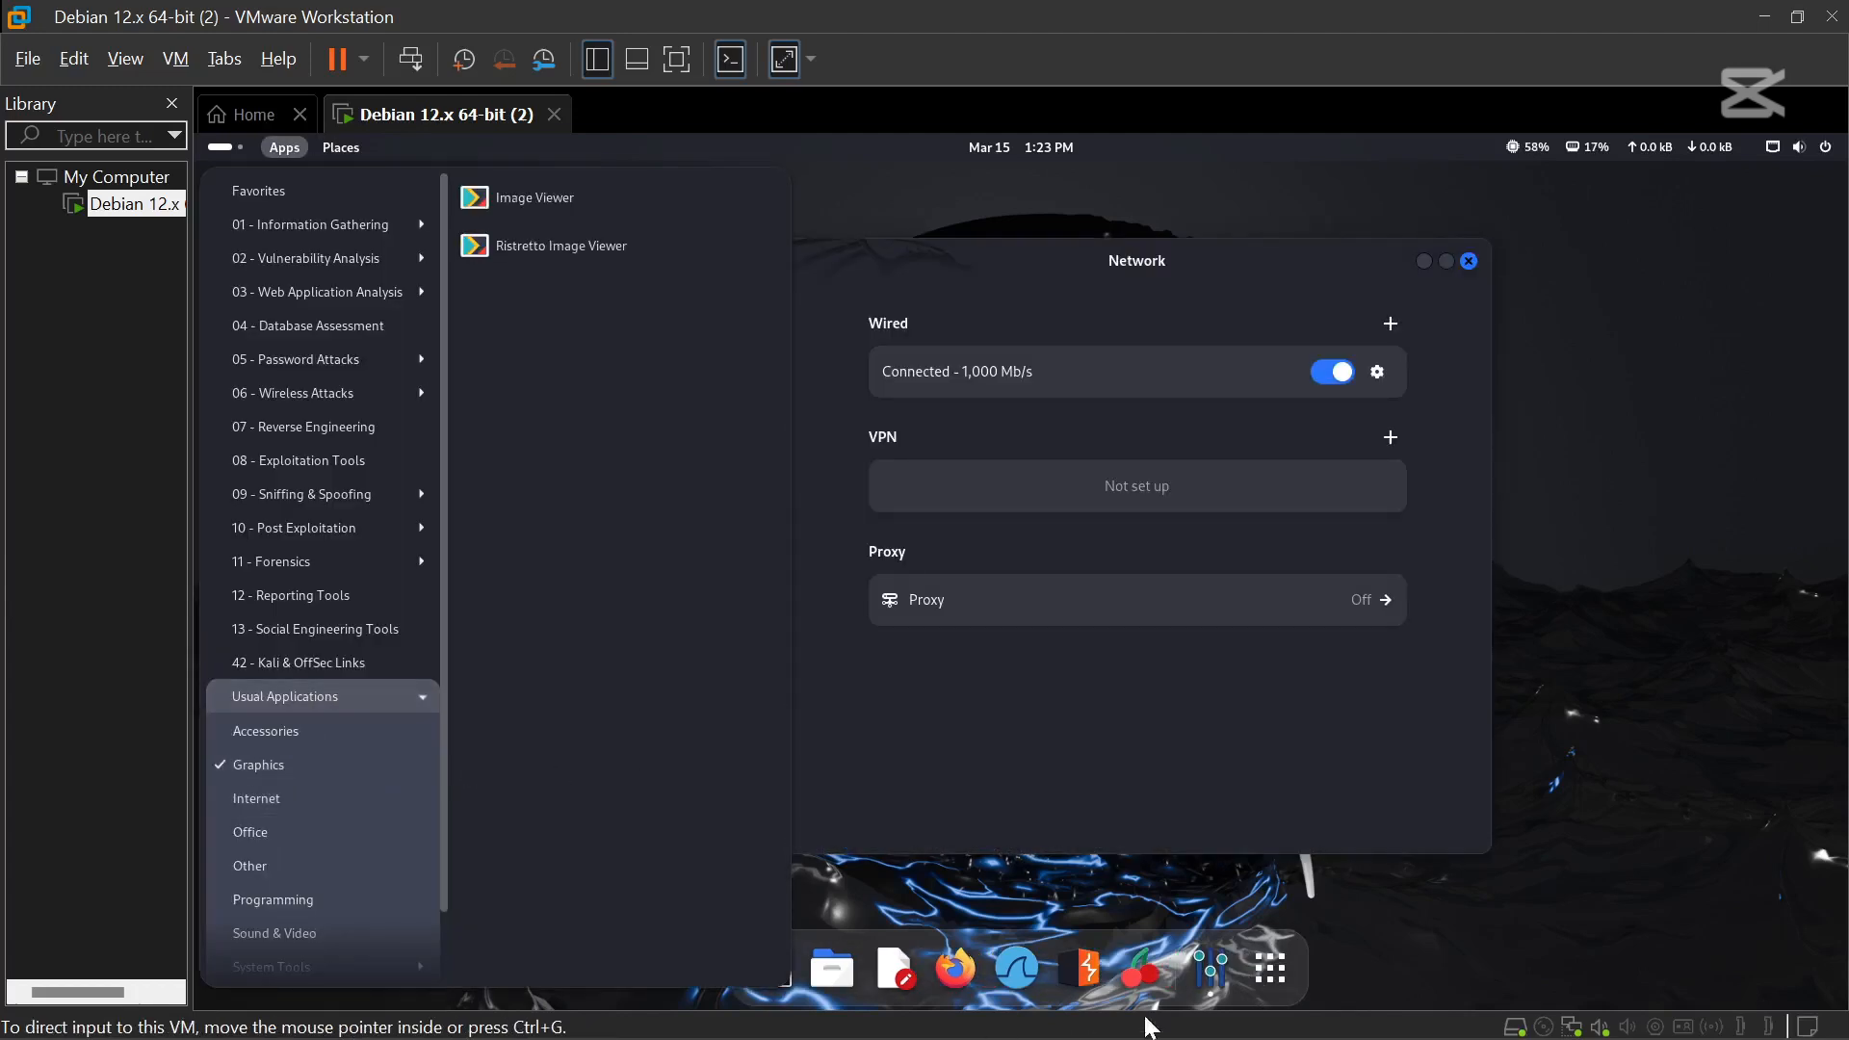
left_click(1270, 971)
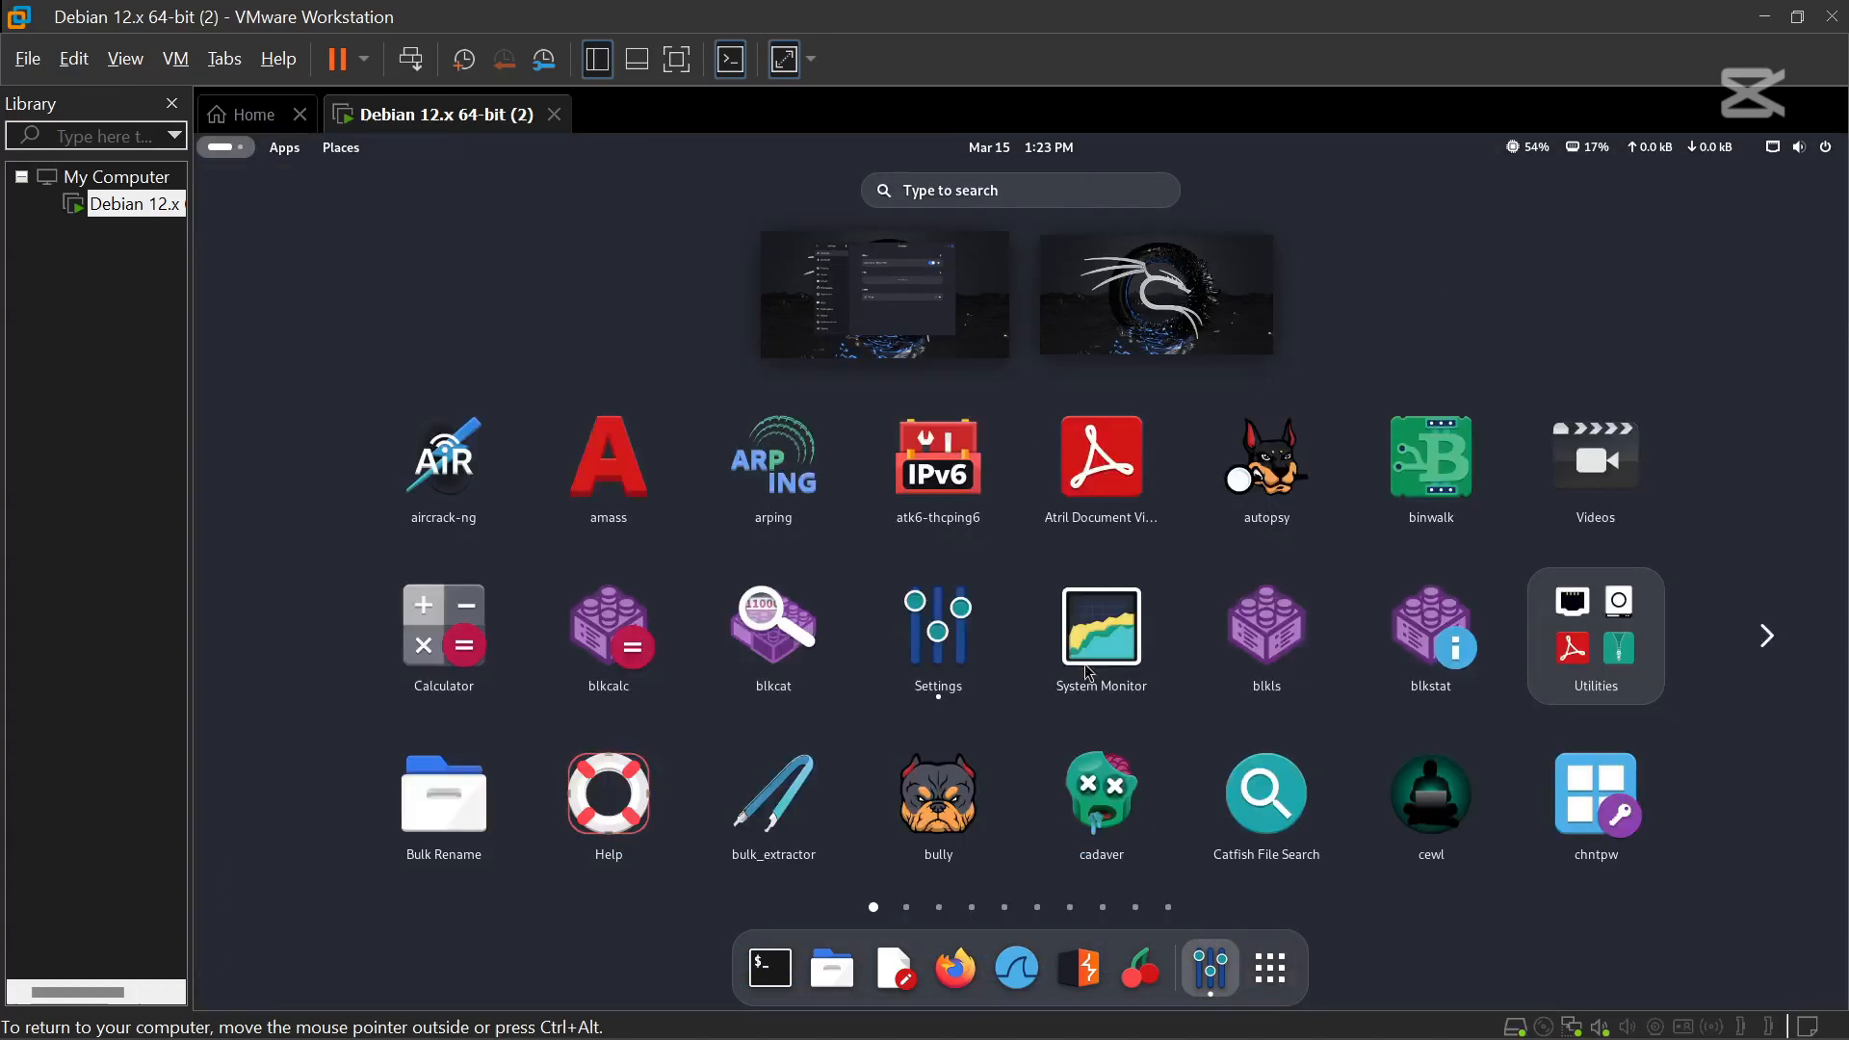
Page through the app grid to its last page, then launch the Terminal.
left_click(1767, 635)
left_click(1768, 632)
left_click(1771, 634)
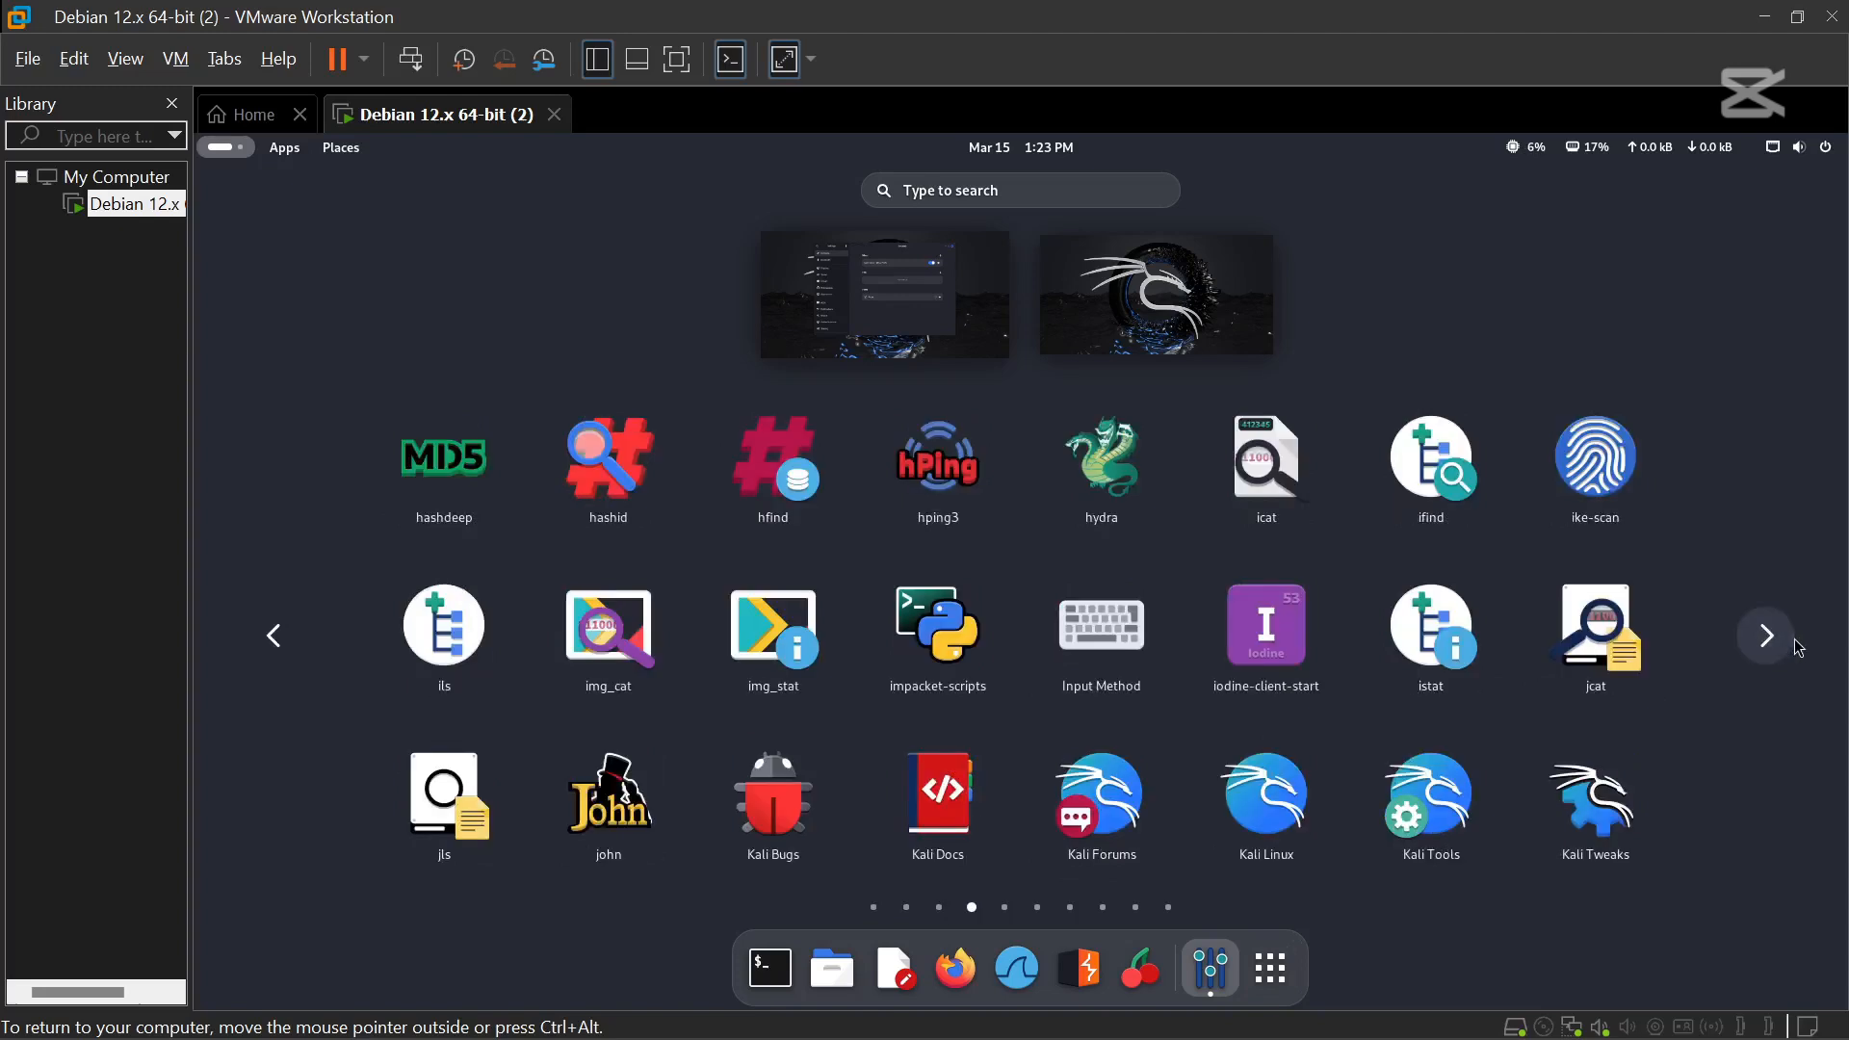
left_click(1763, 637)
left_click(1764, 636)
left_click(1764, 636)
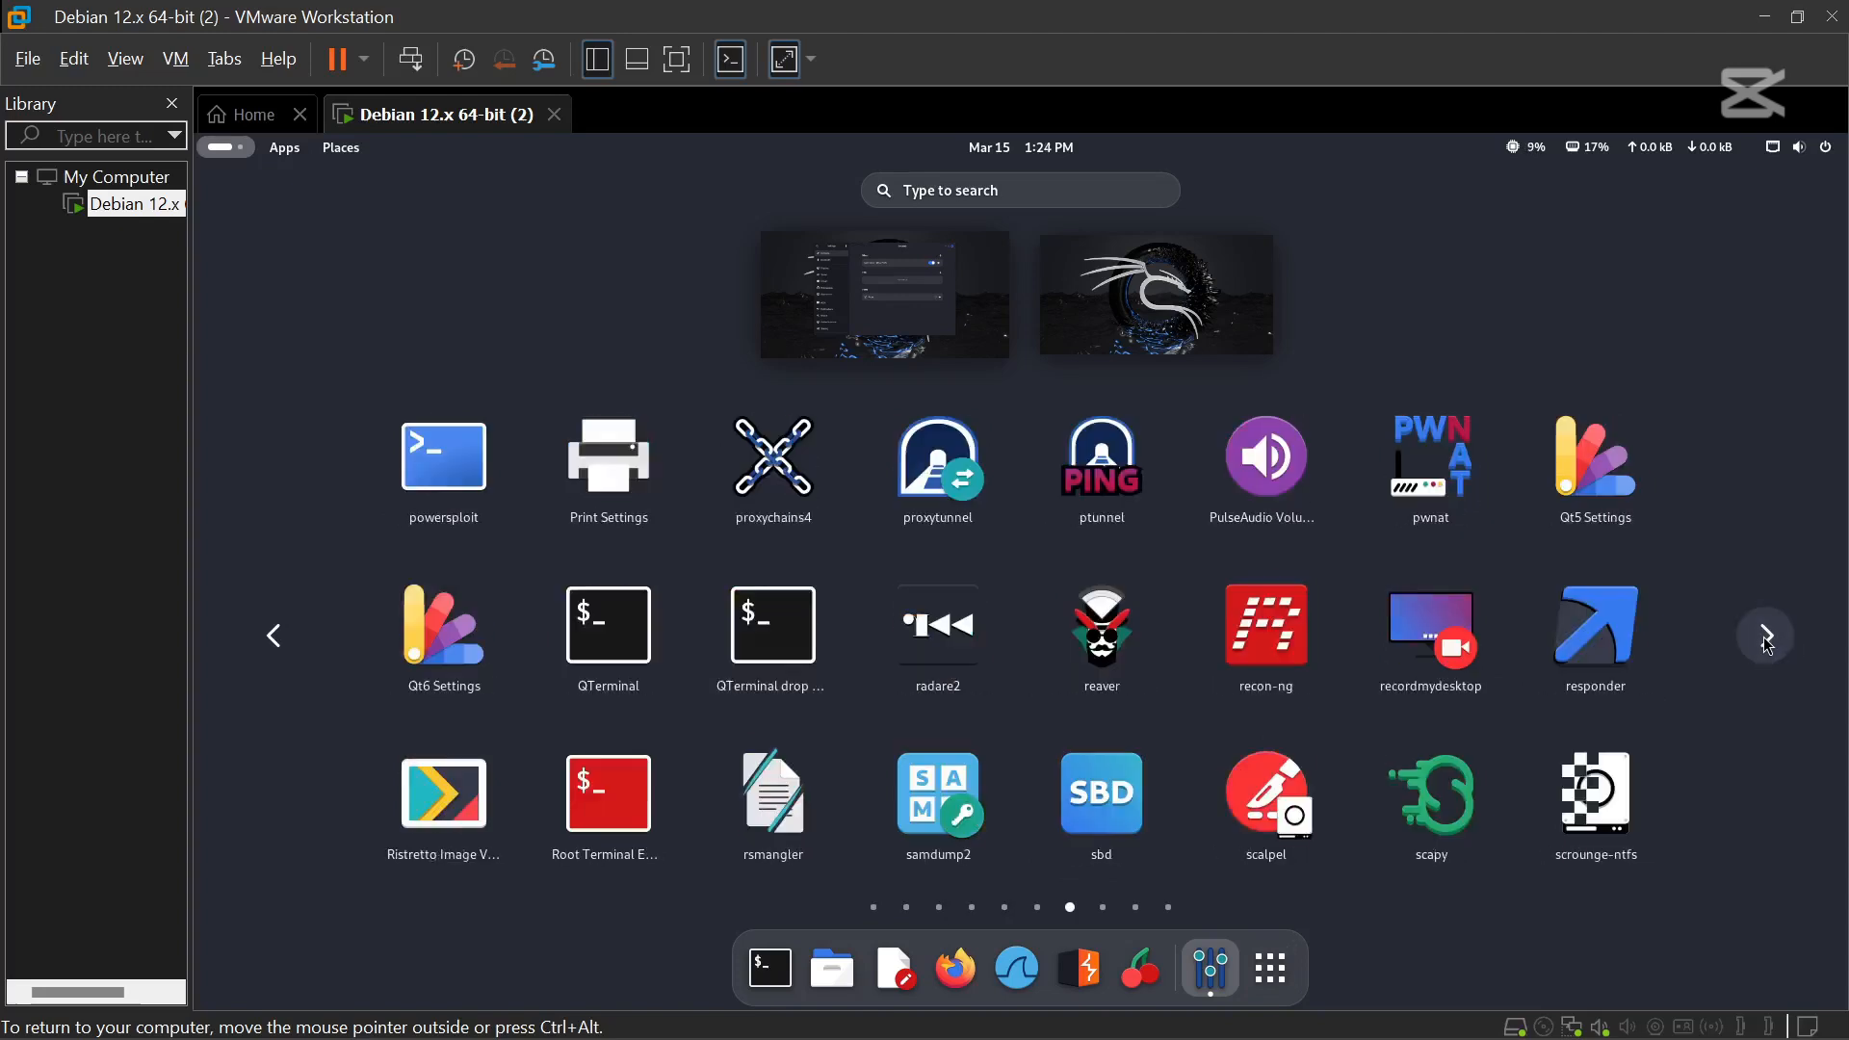
left_click(1764, 637)
left_click(1765, 636)
left_click(1765, 637)
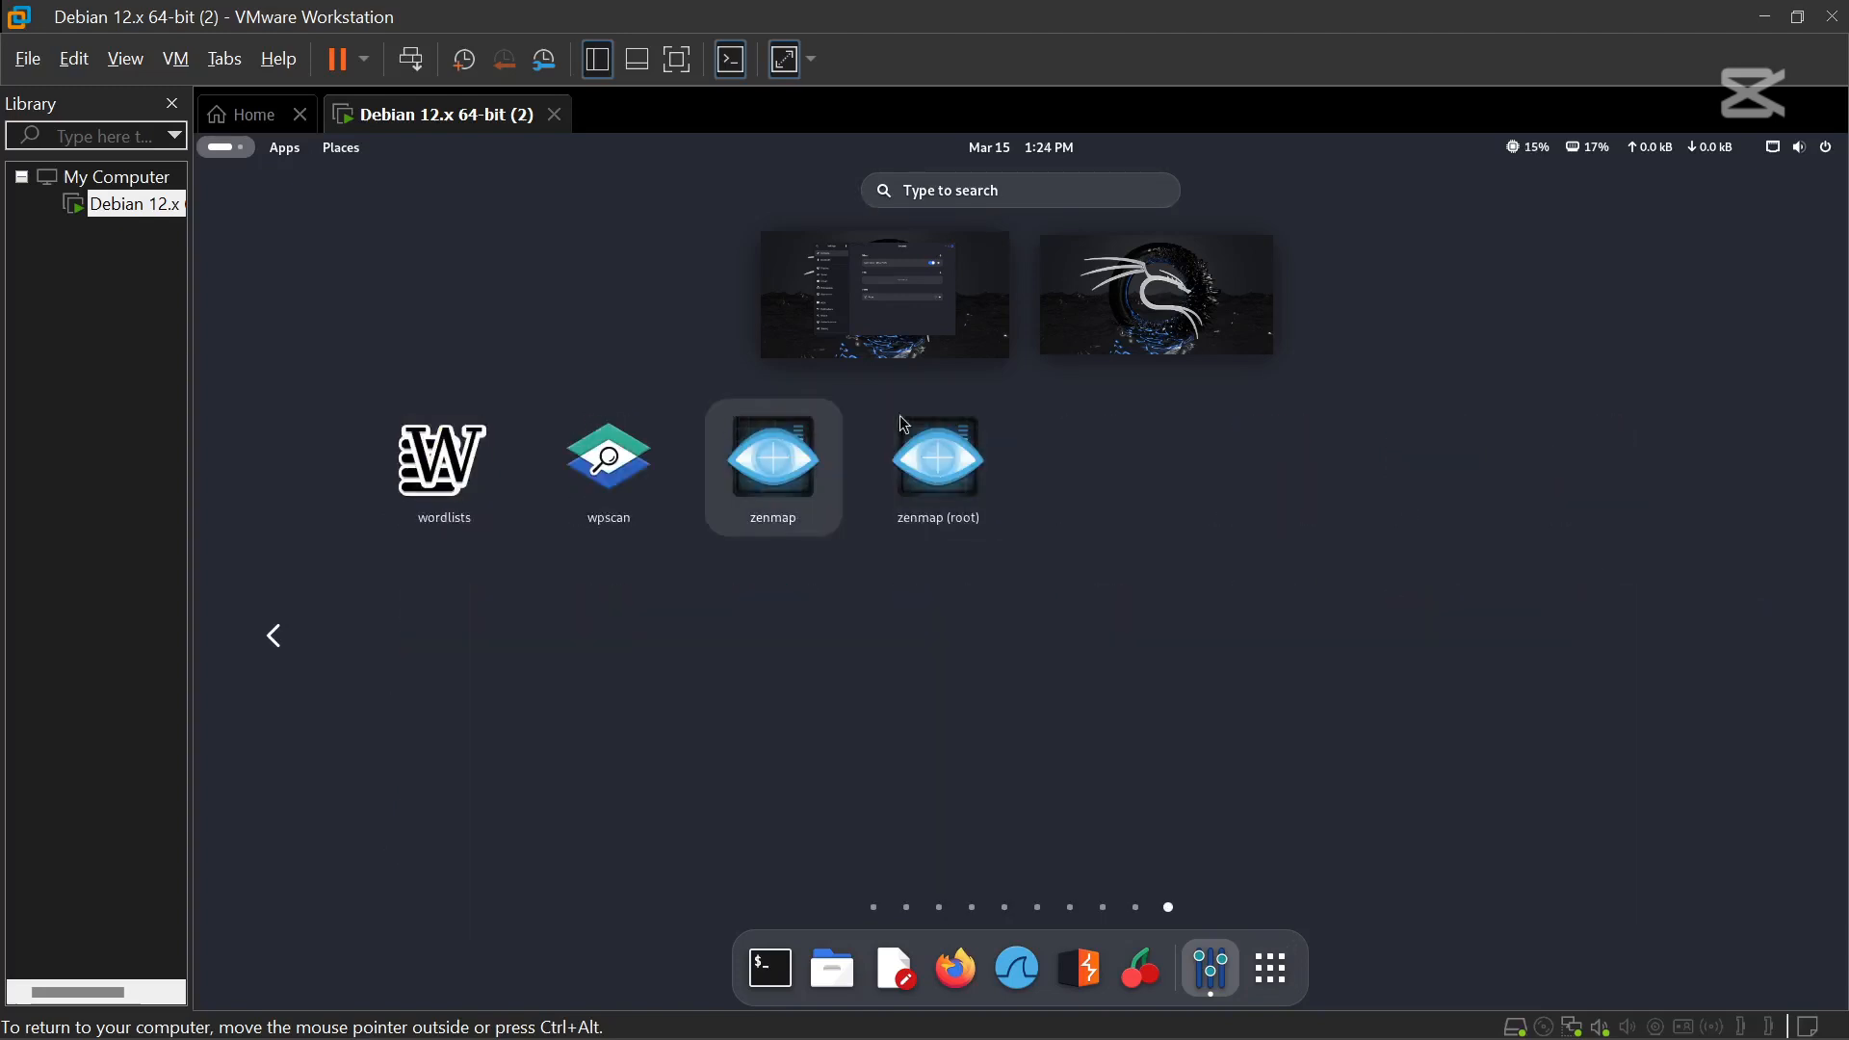
left_click(771, 968)
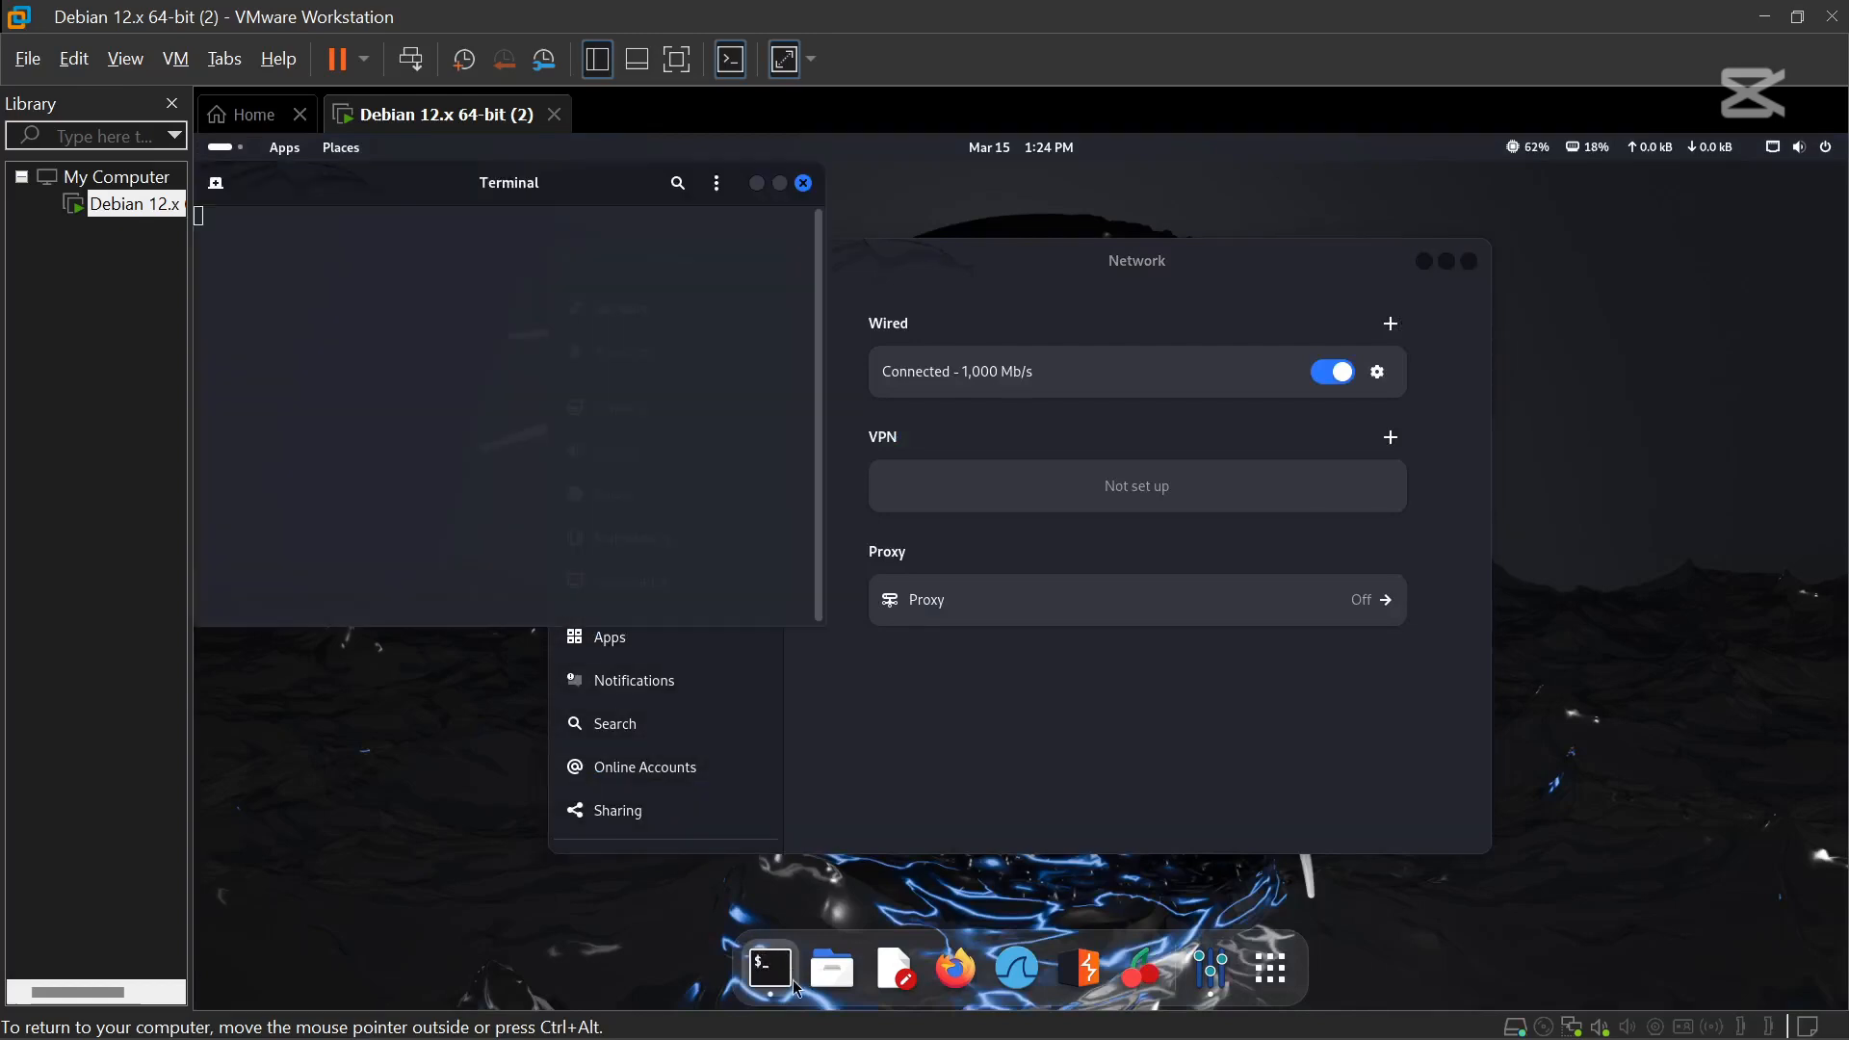
Maximize the terminal and type sudo apt update && sudo apt -y full-upgrade.
left_click(779, 183)
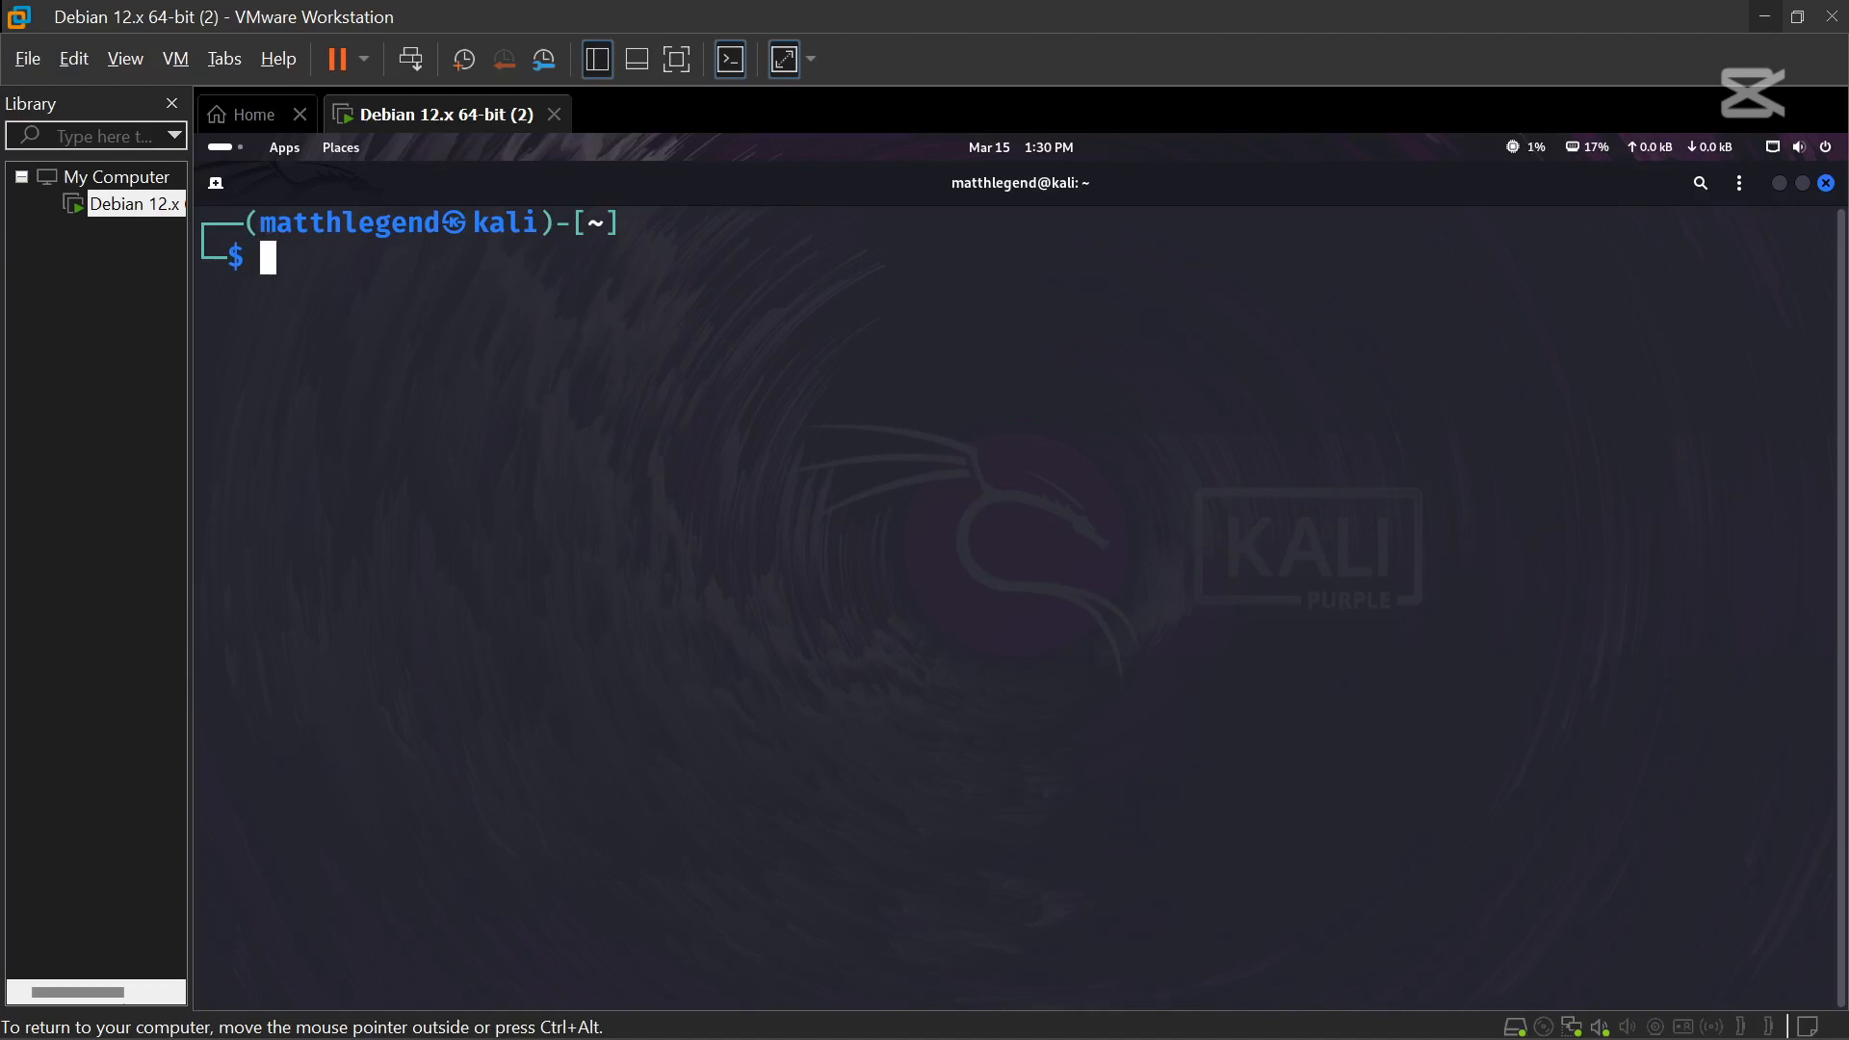
type("sudo apt")
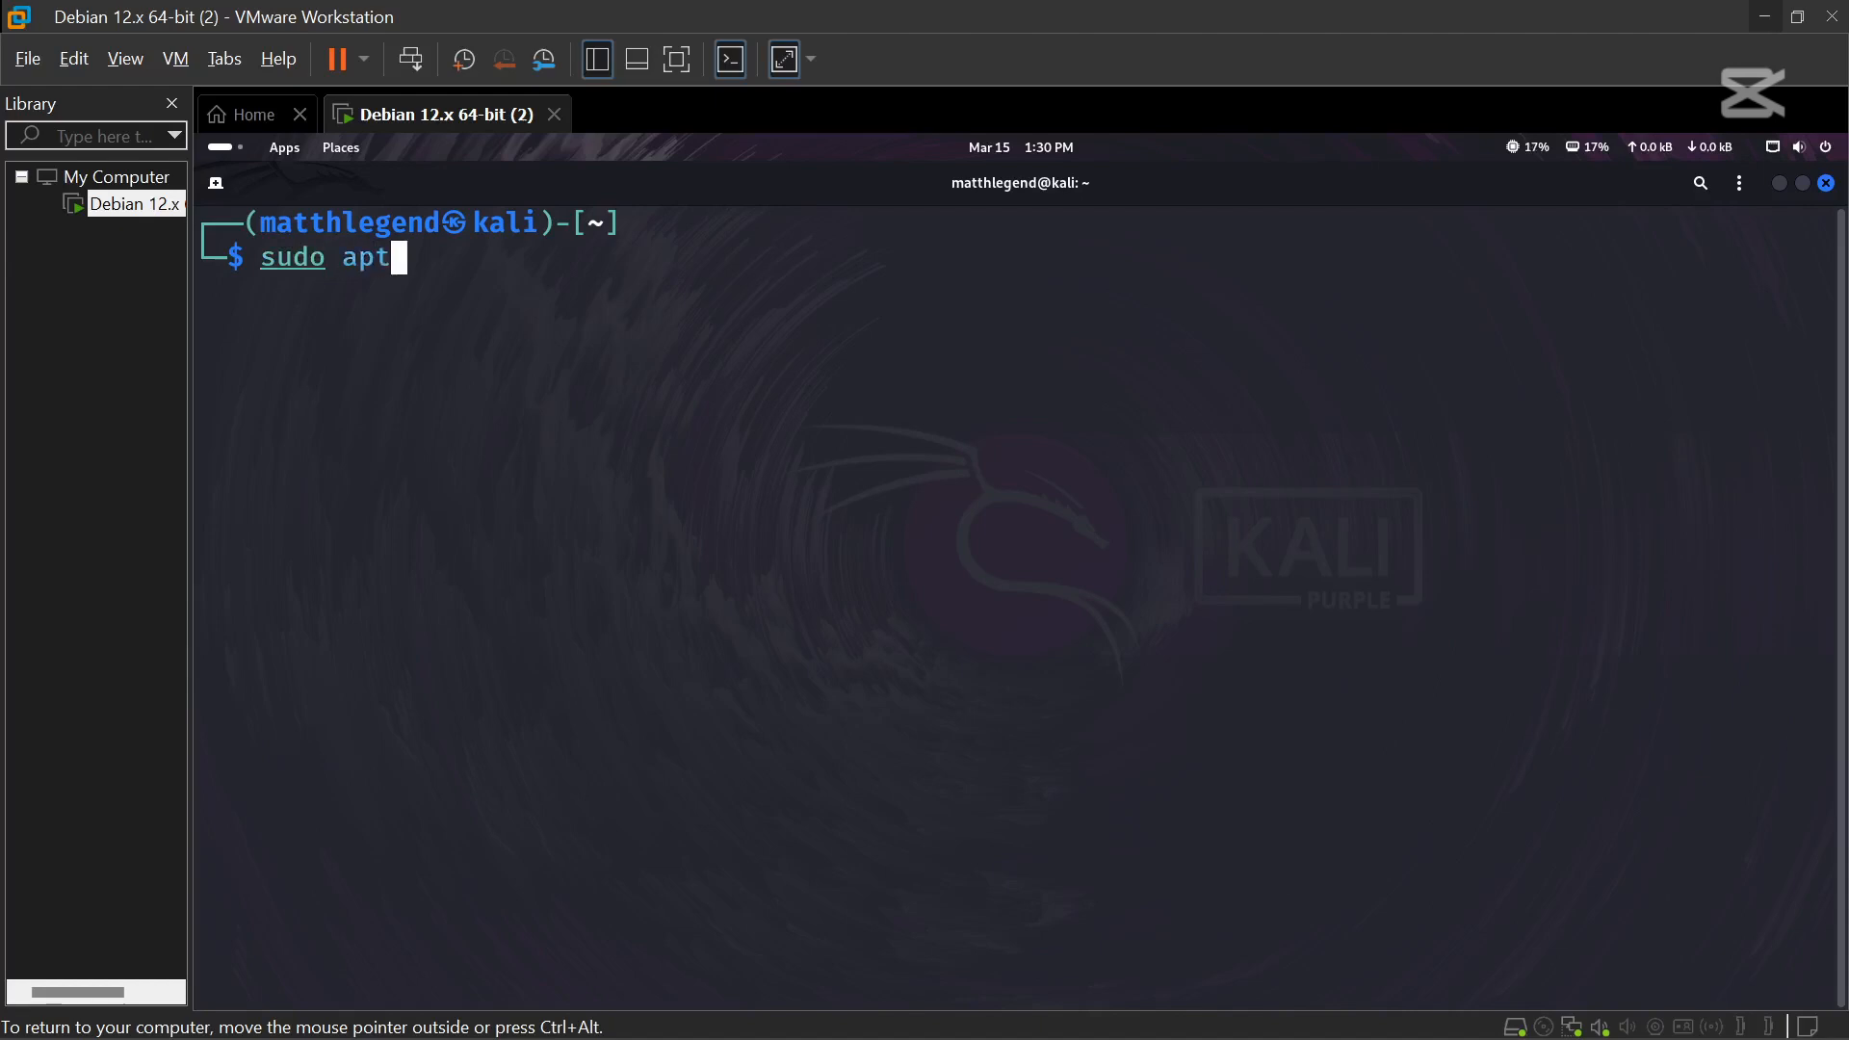
type(" upda")
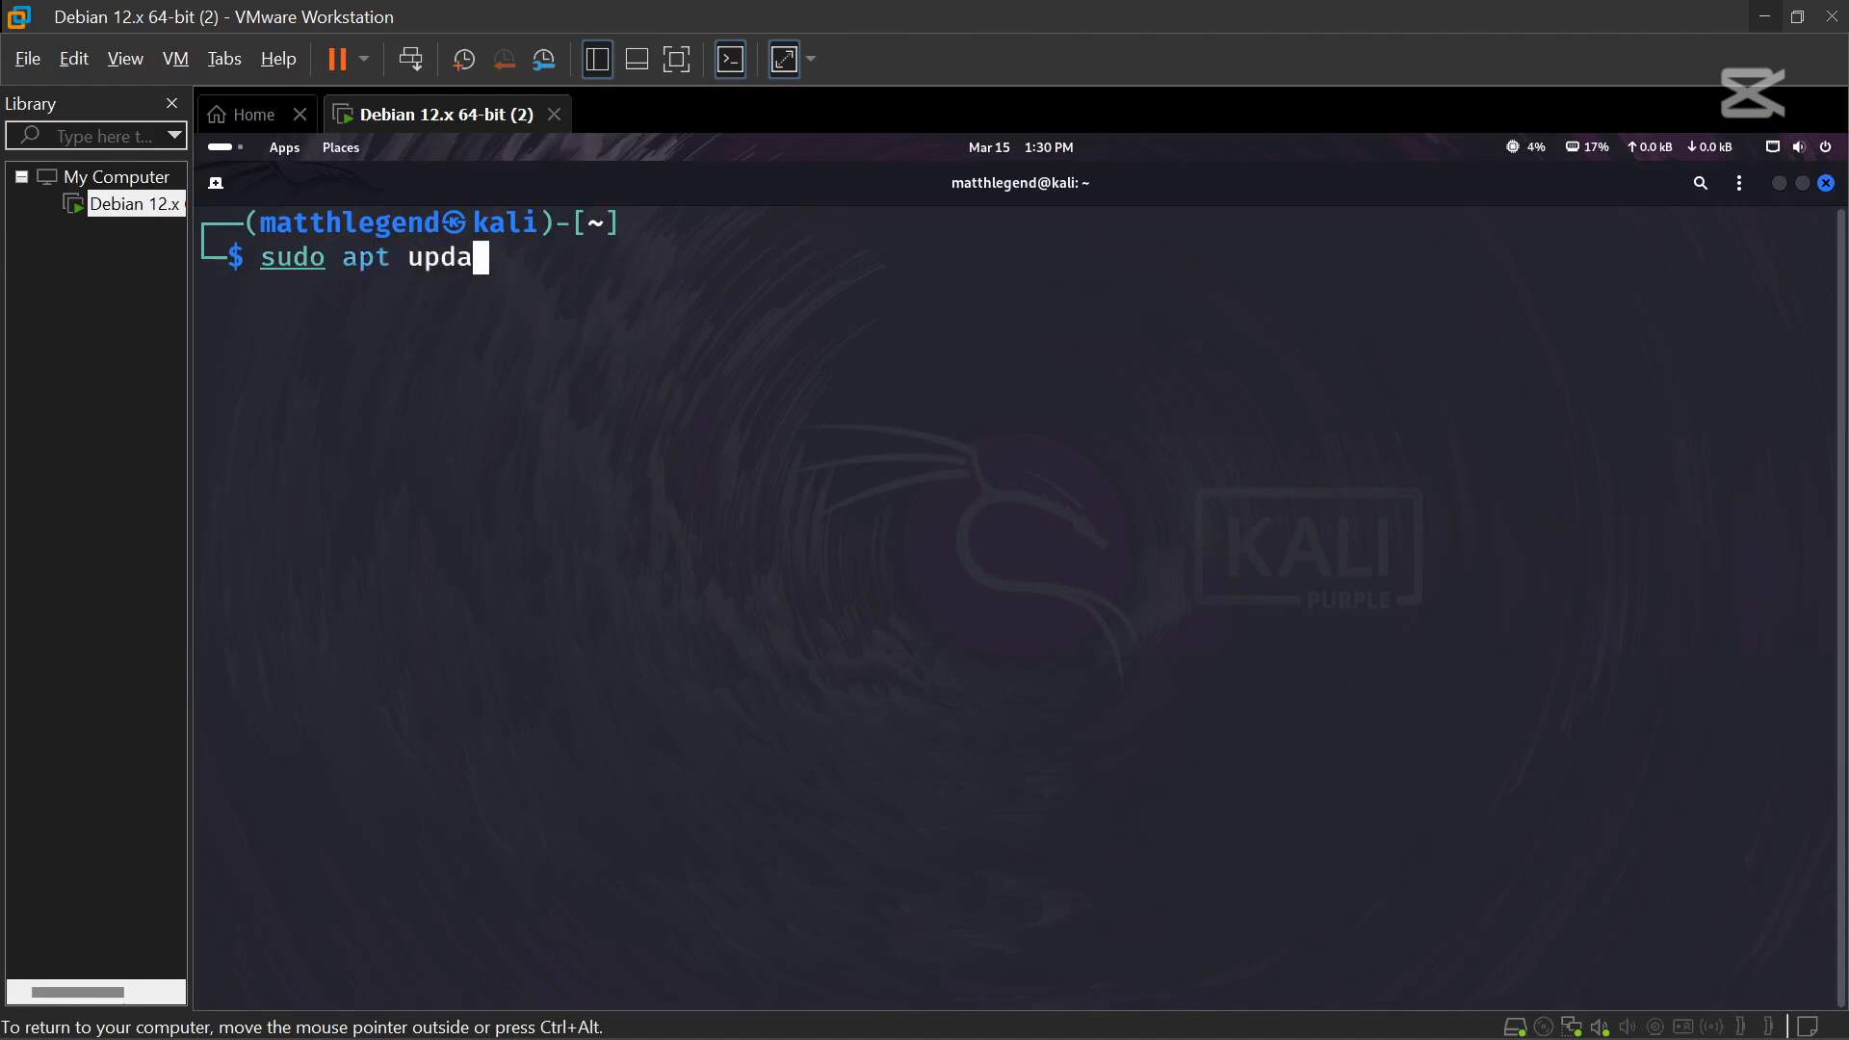
type("te")
type("&&&")
key("BackSpace")
type("sudo apt")
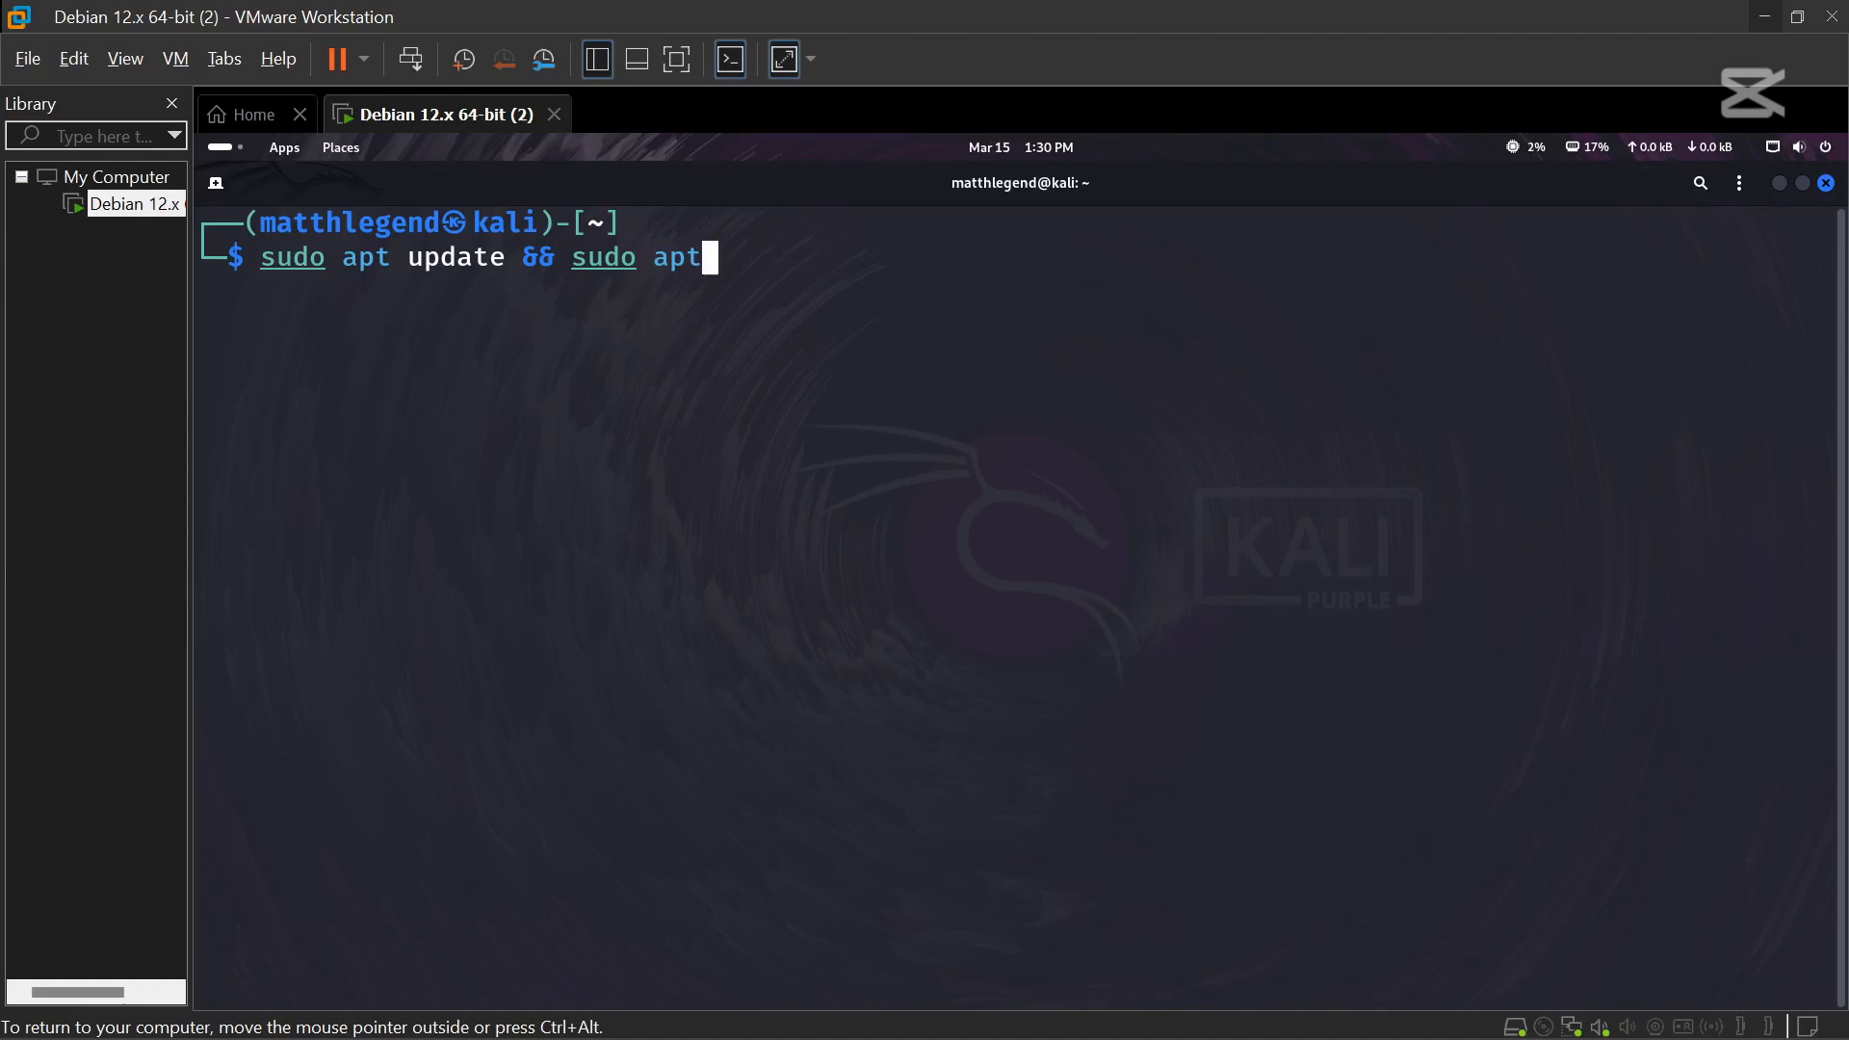
type(" -y full -upgrade")
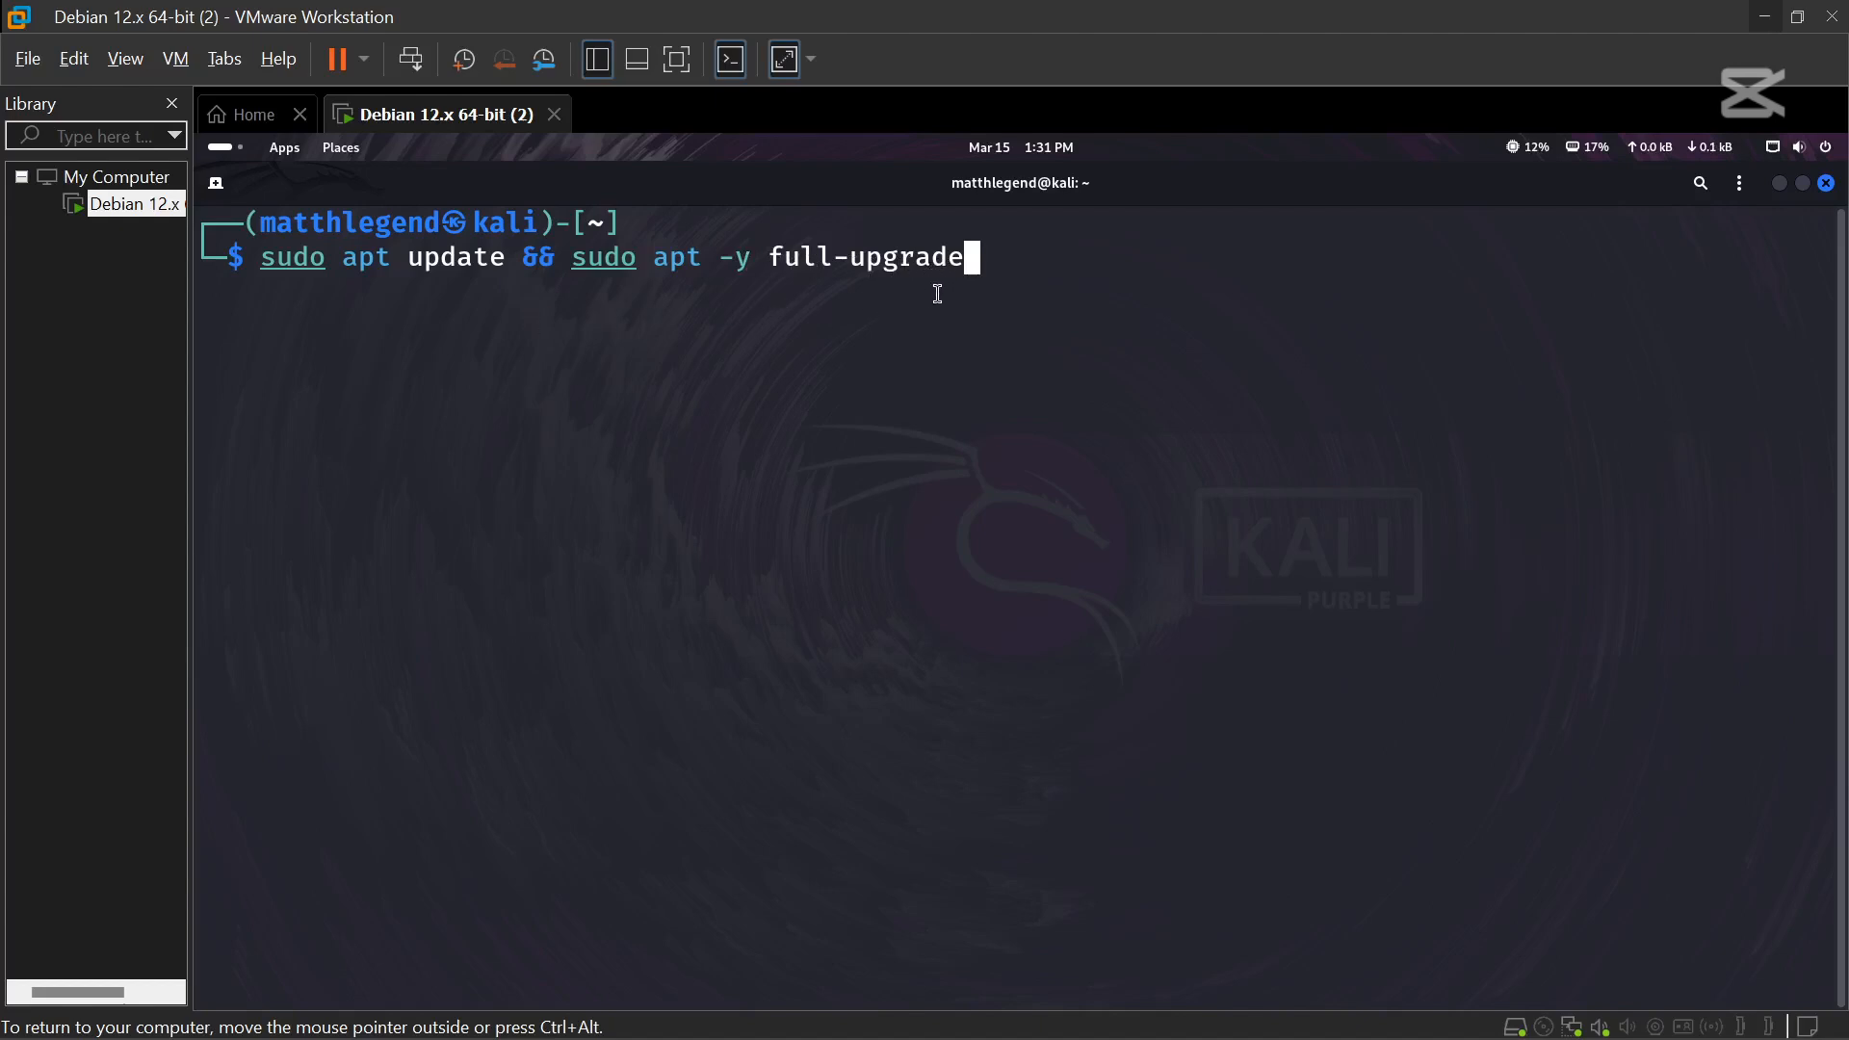
Run the update and full-upgrade command and shrink the terminal text while packages install.
key("Return")
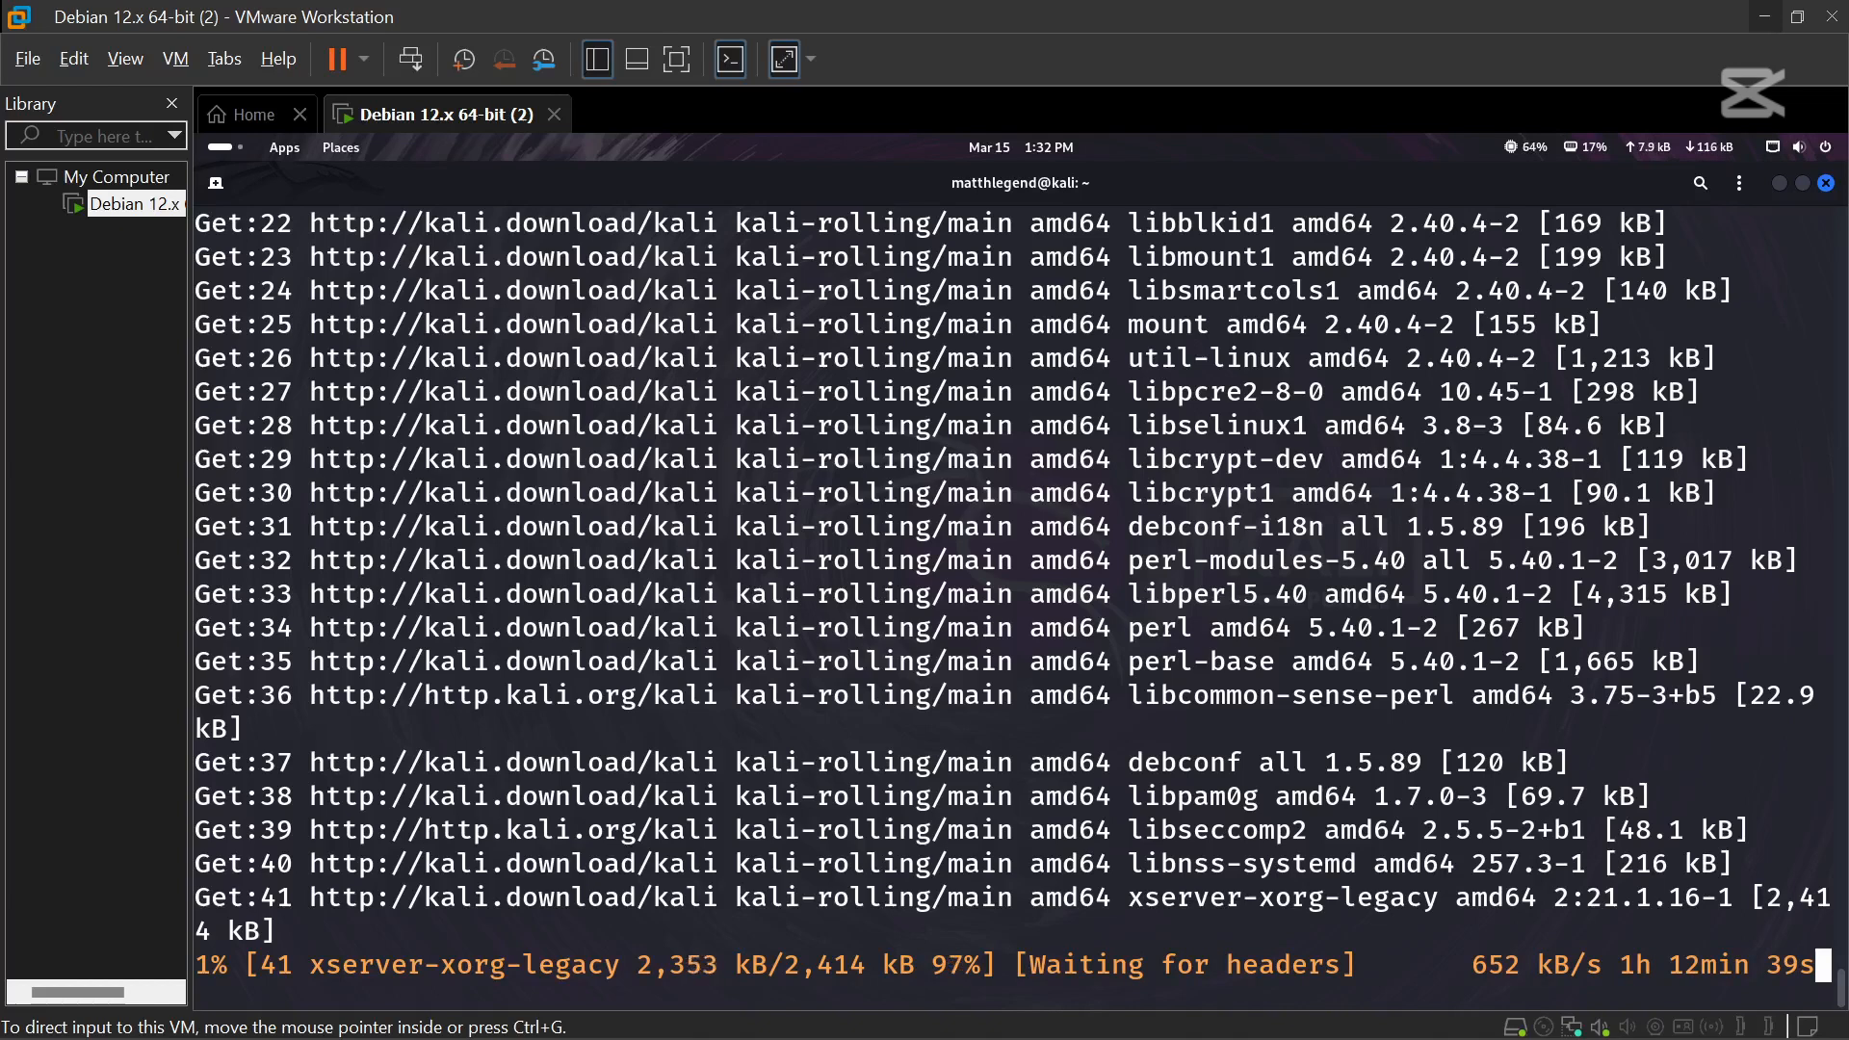
key("XF86AudioLowerVolume")
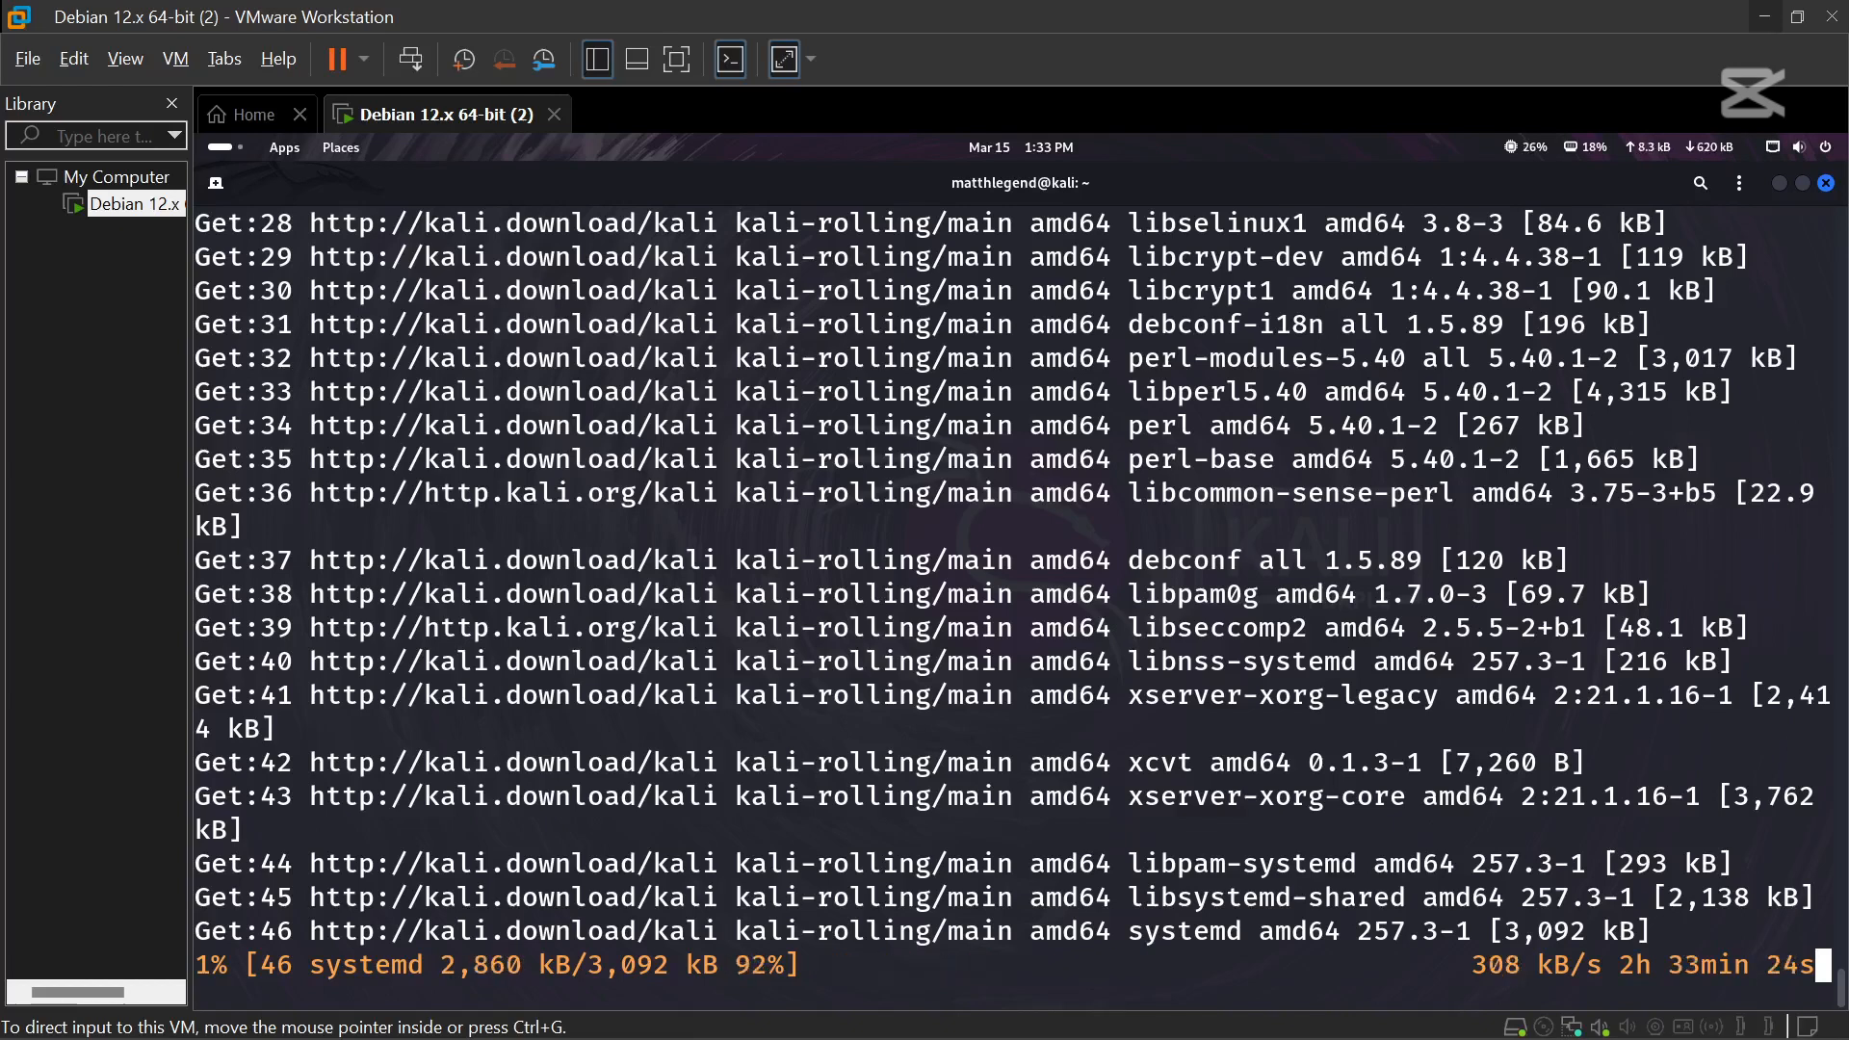
key("ctrl+minus")
key("ctrl+minus")
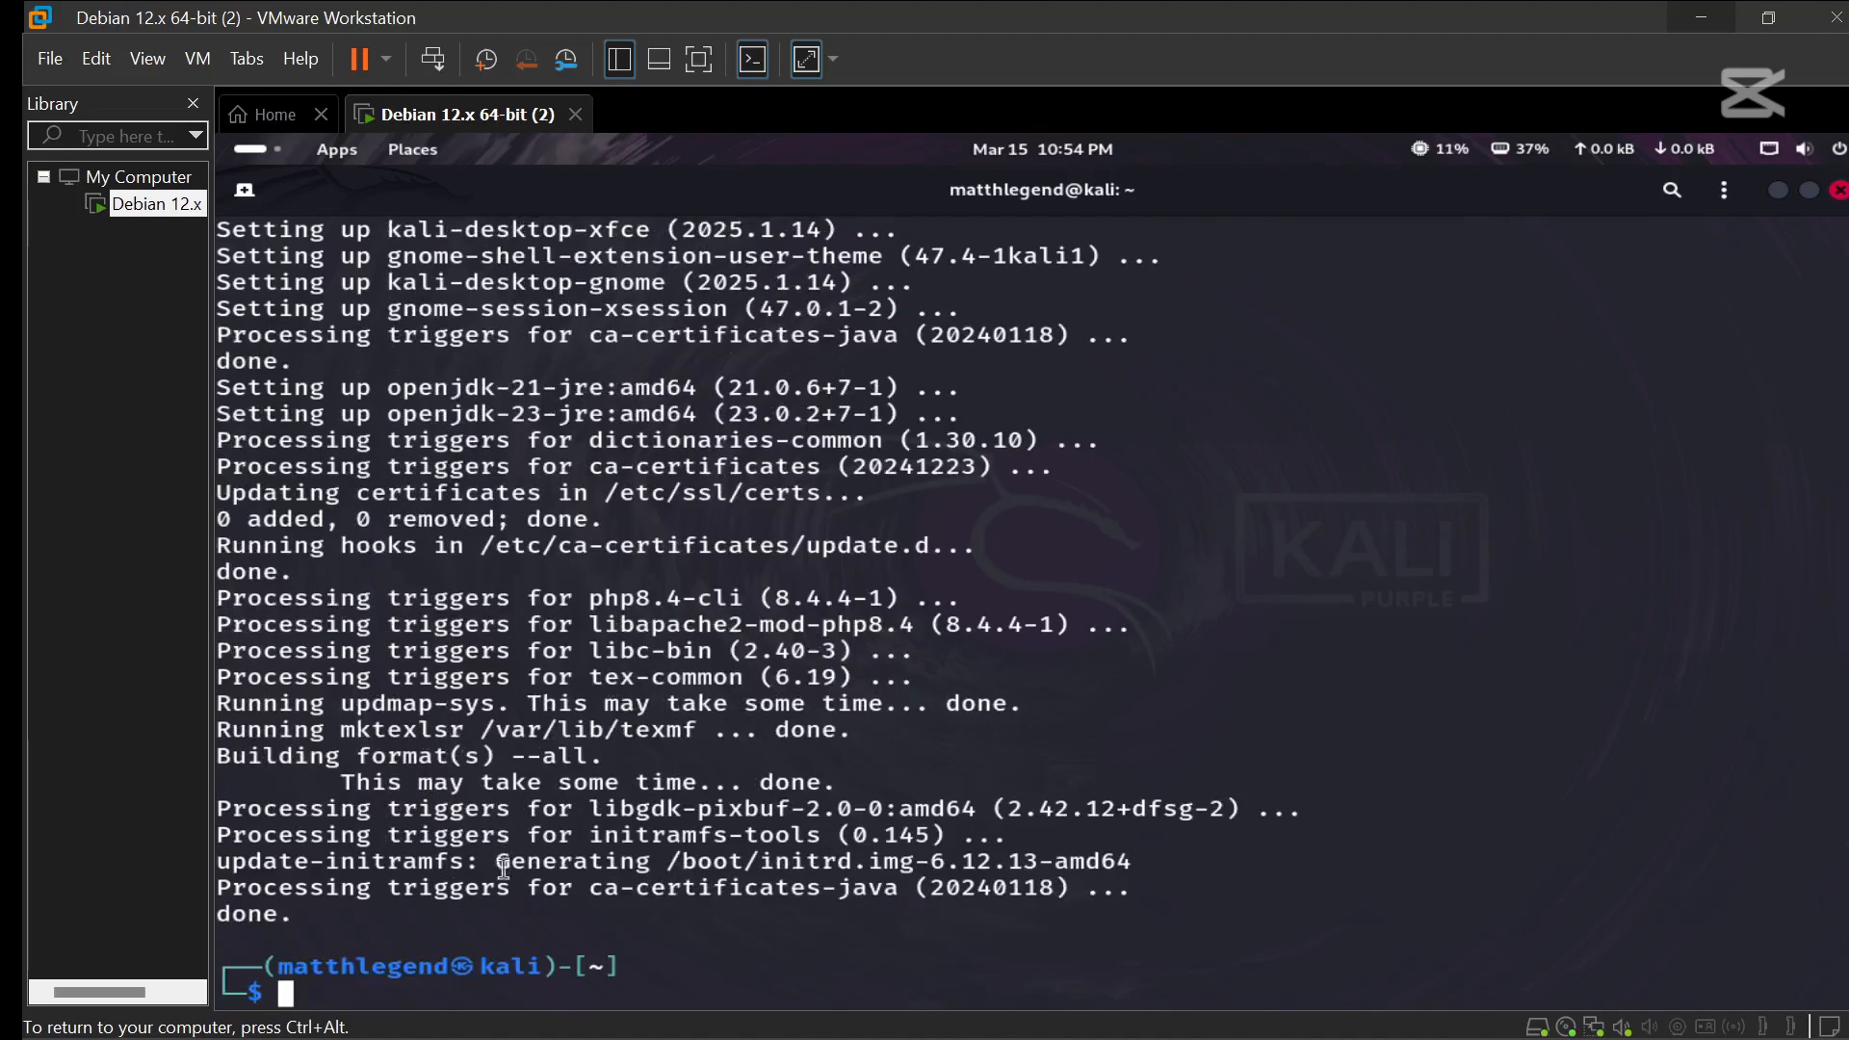
Open the app grid with Super+A, page forward to the last page, then back to the first.
key("super+a")
left_click(1793, 638)
left_click(1794, 638)
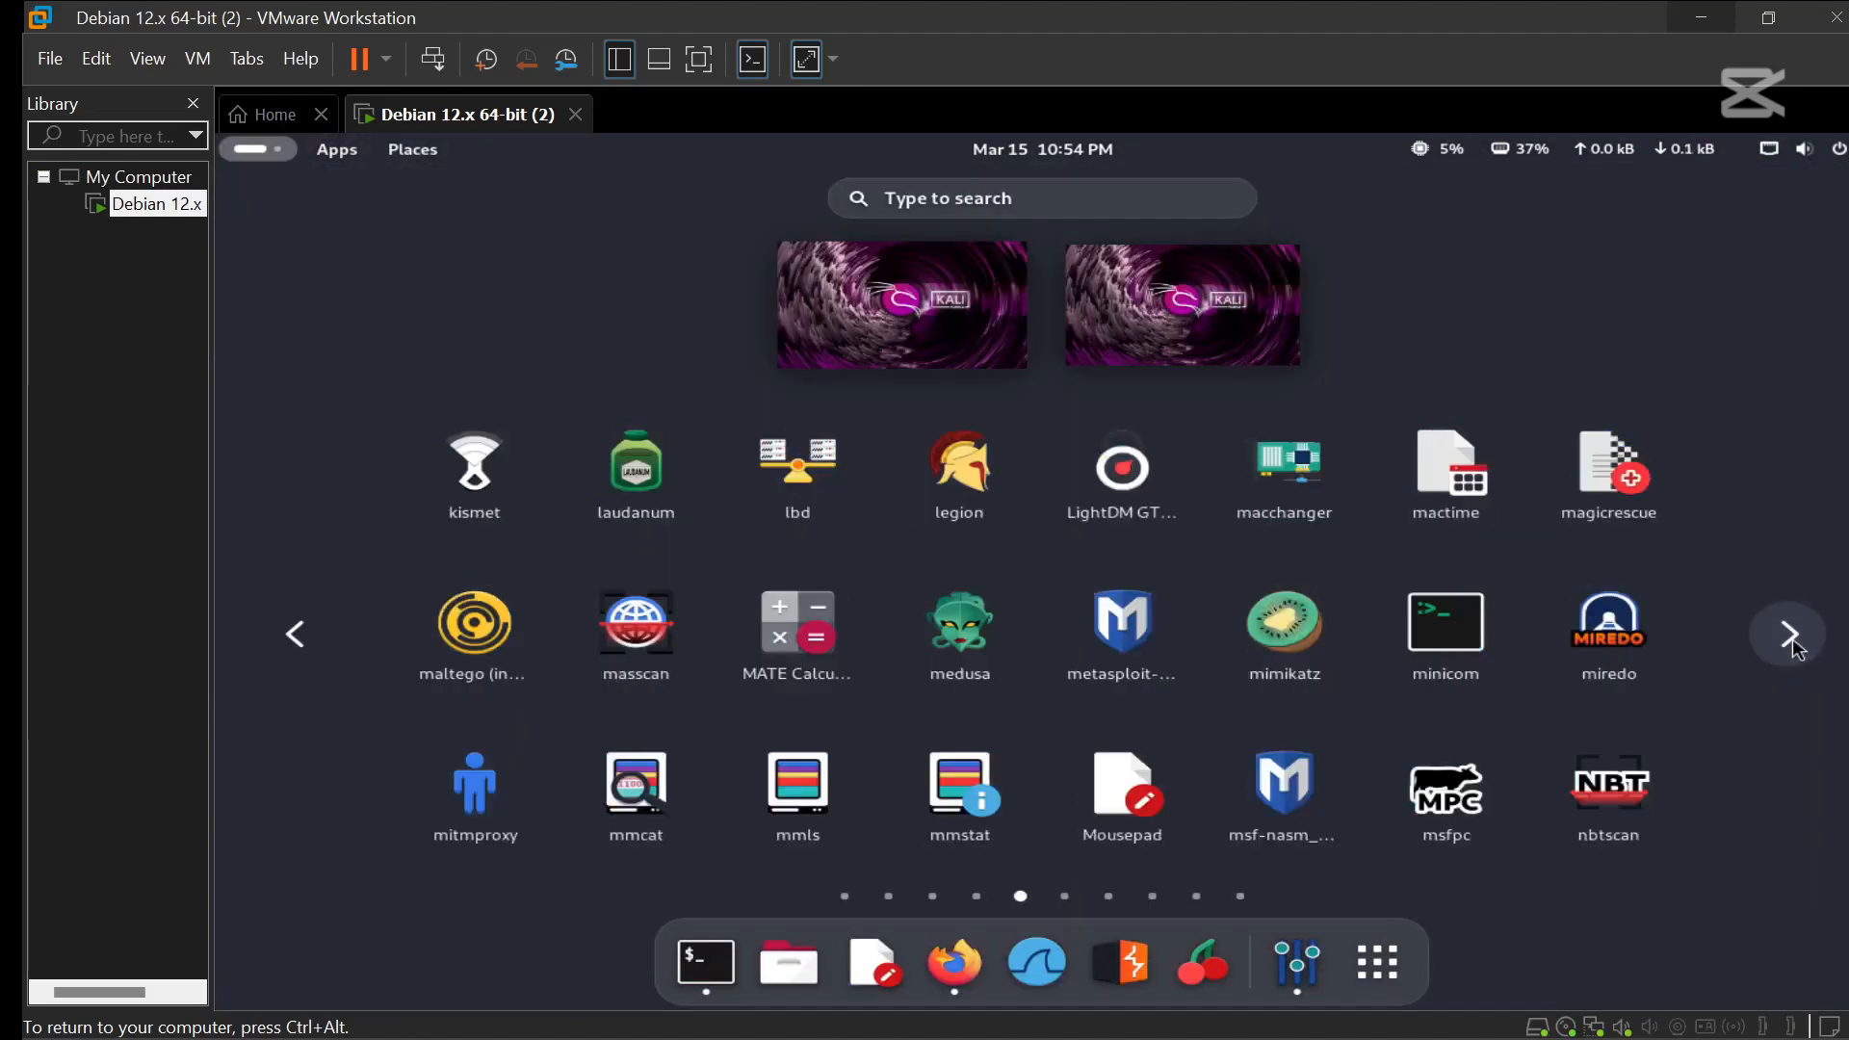
left_click(1794, 637)
left_click(1793, 638)
left_click(1794, 638)
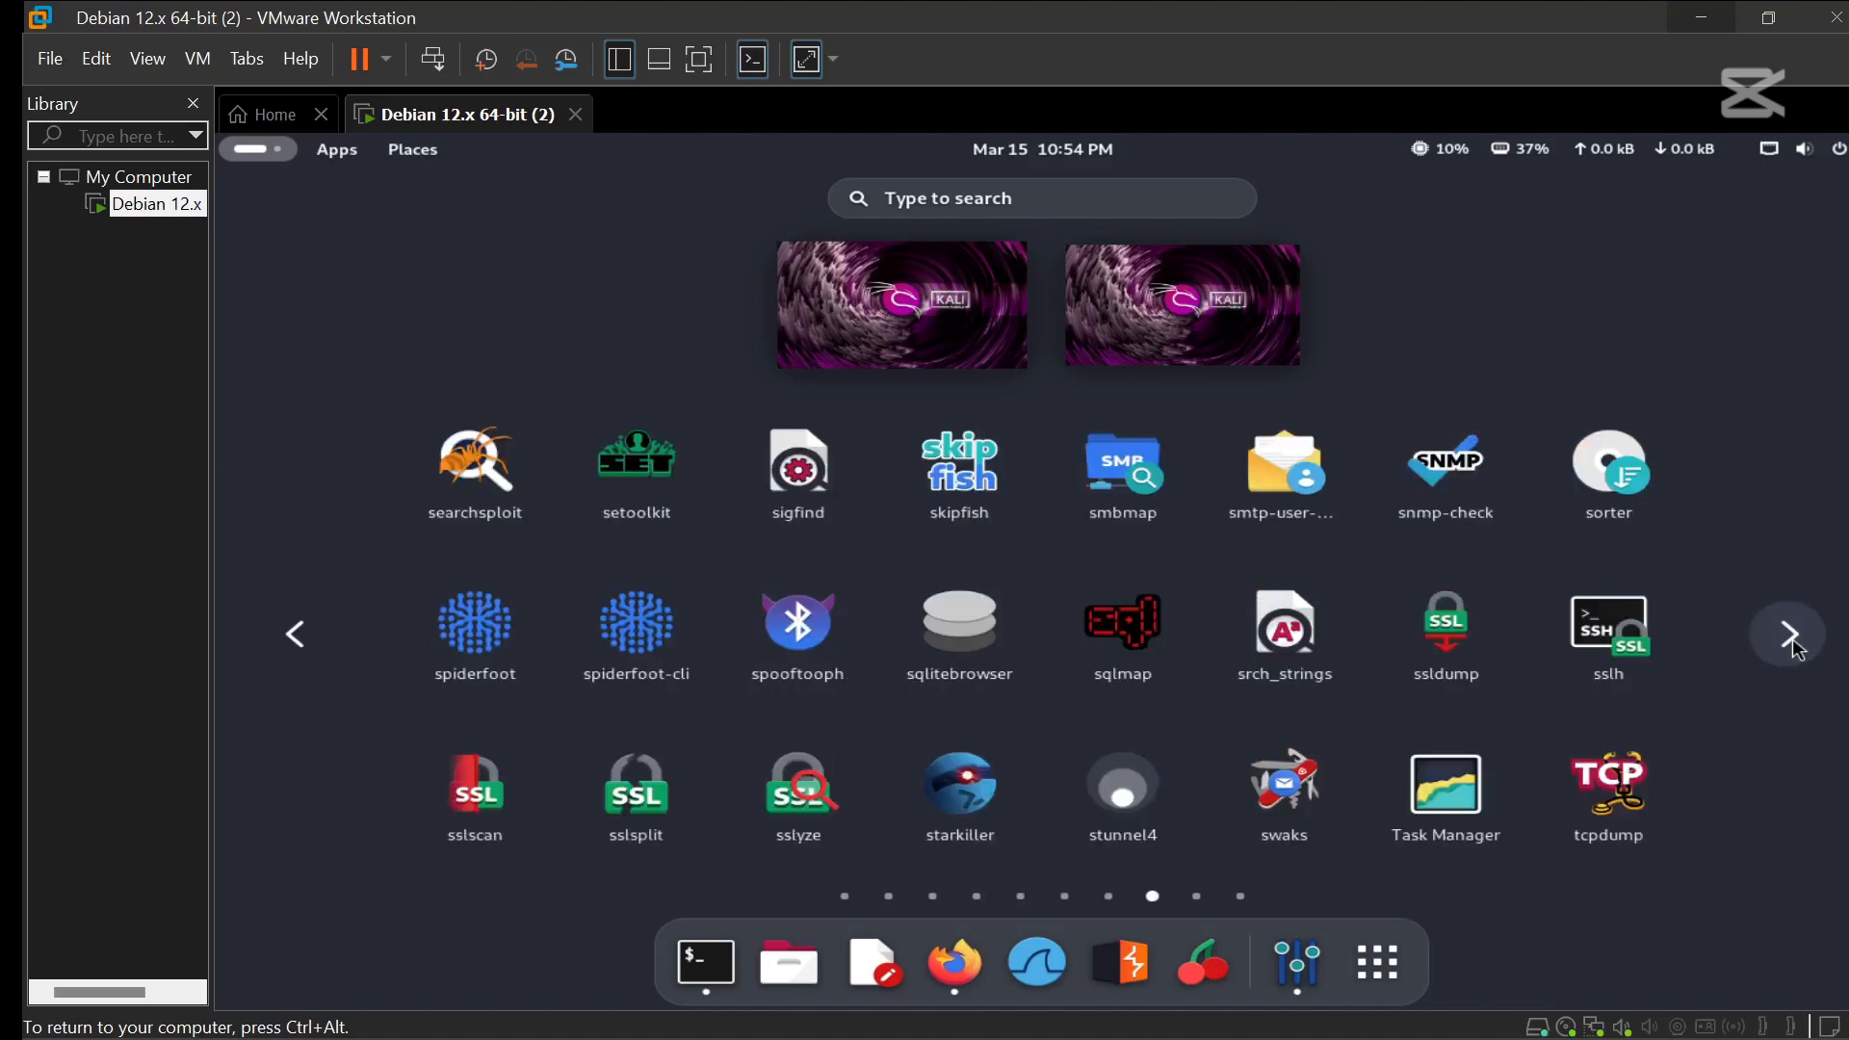
left_click(1794, 638)
left_click(1794, 638)
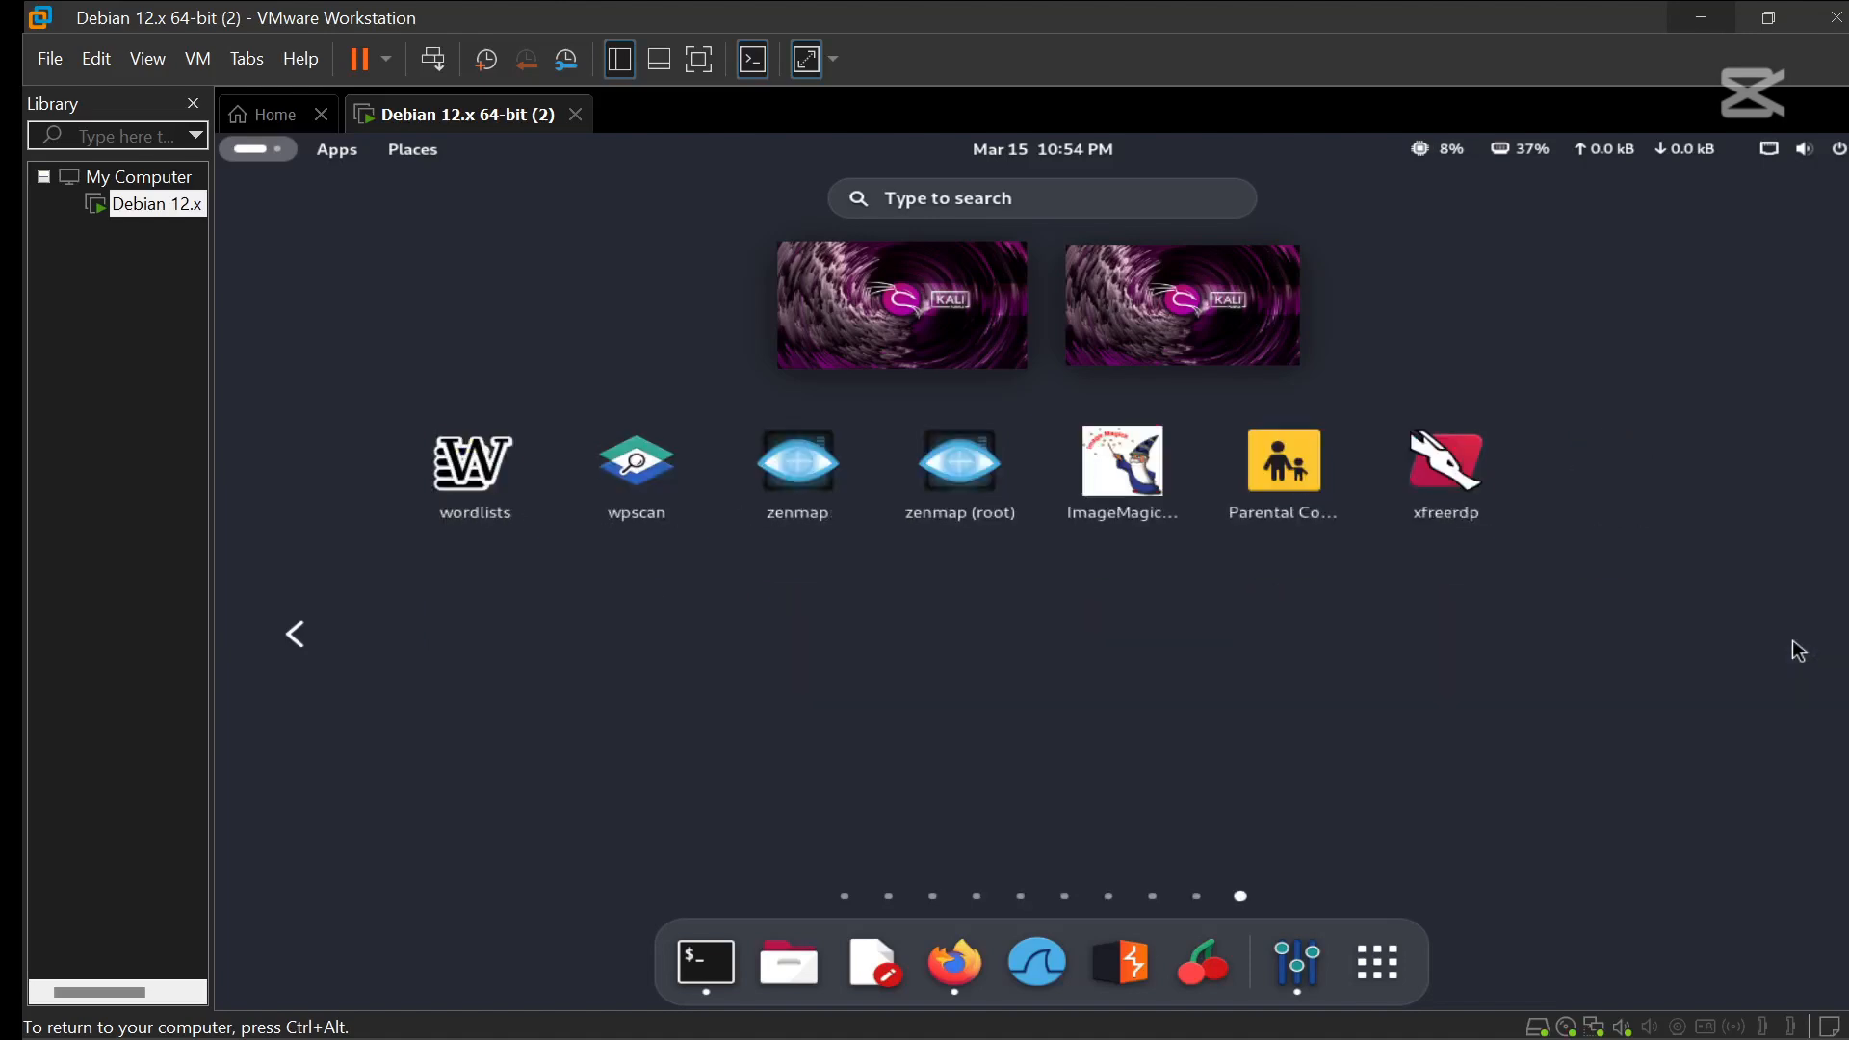
left_click(312, 651)
left_click(313, 651)
left_click(312, 651)
left_click(312, 651)
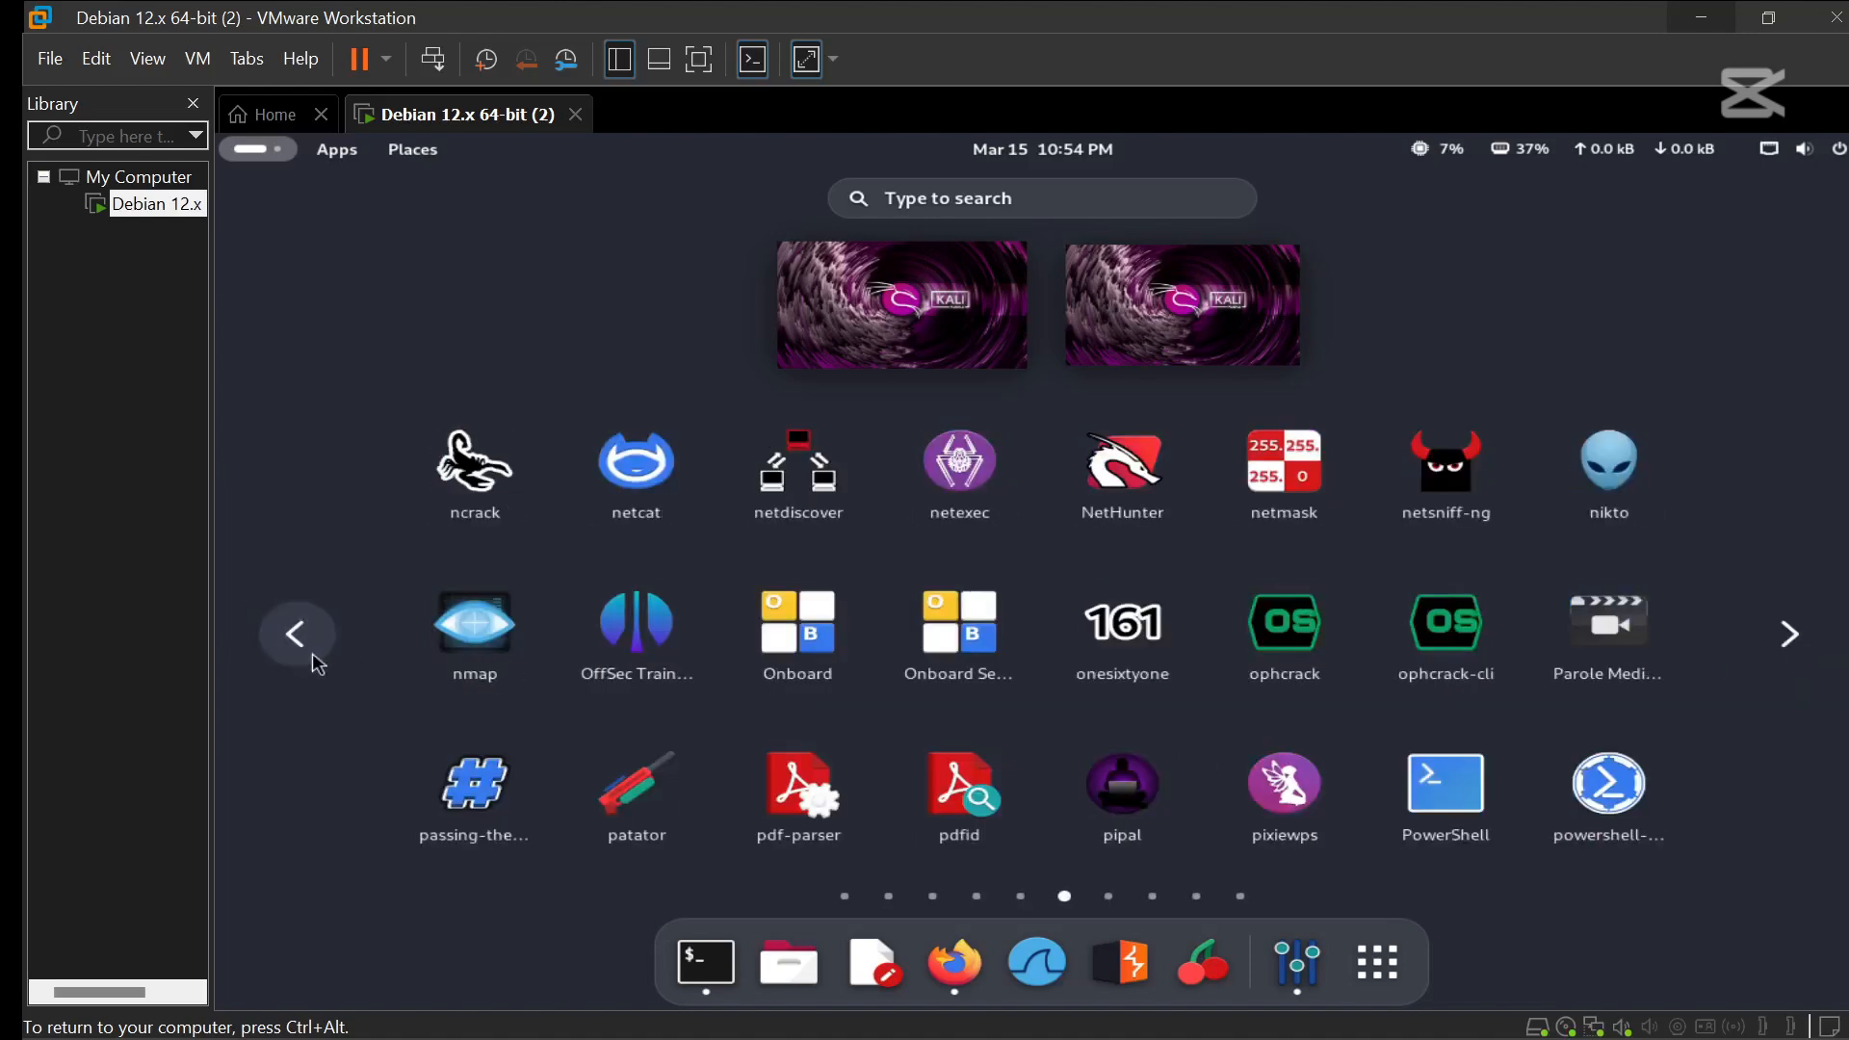
left_click(295, 633)
left_click(295, 634)
left_click(295, 634)
left_click(295, 633)
left_click(295, 634)
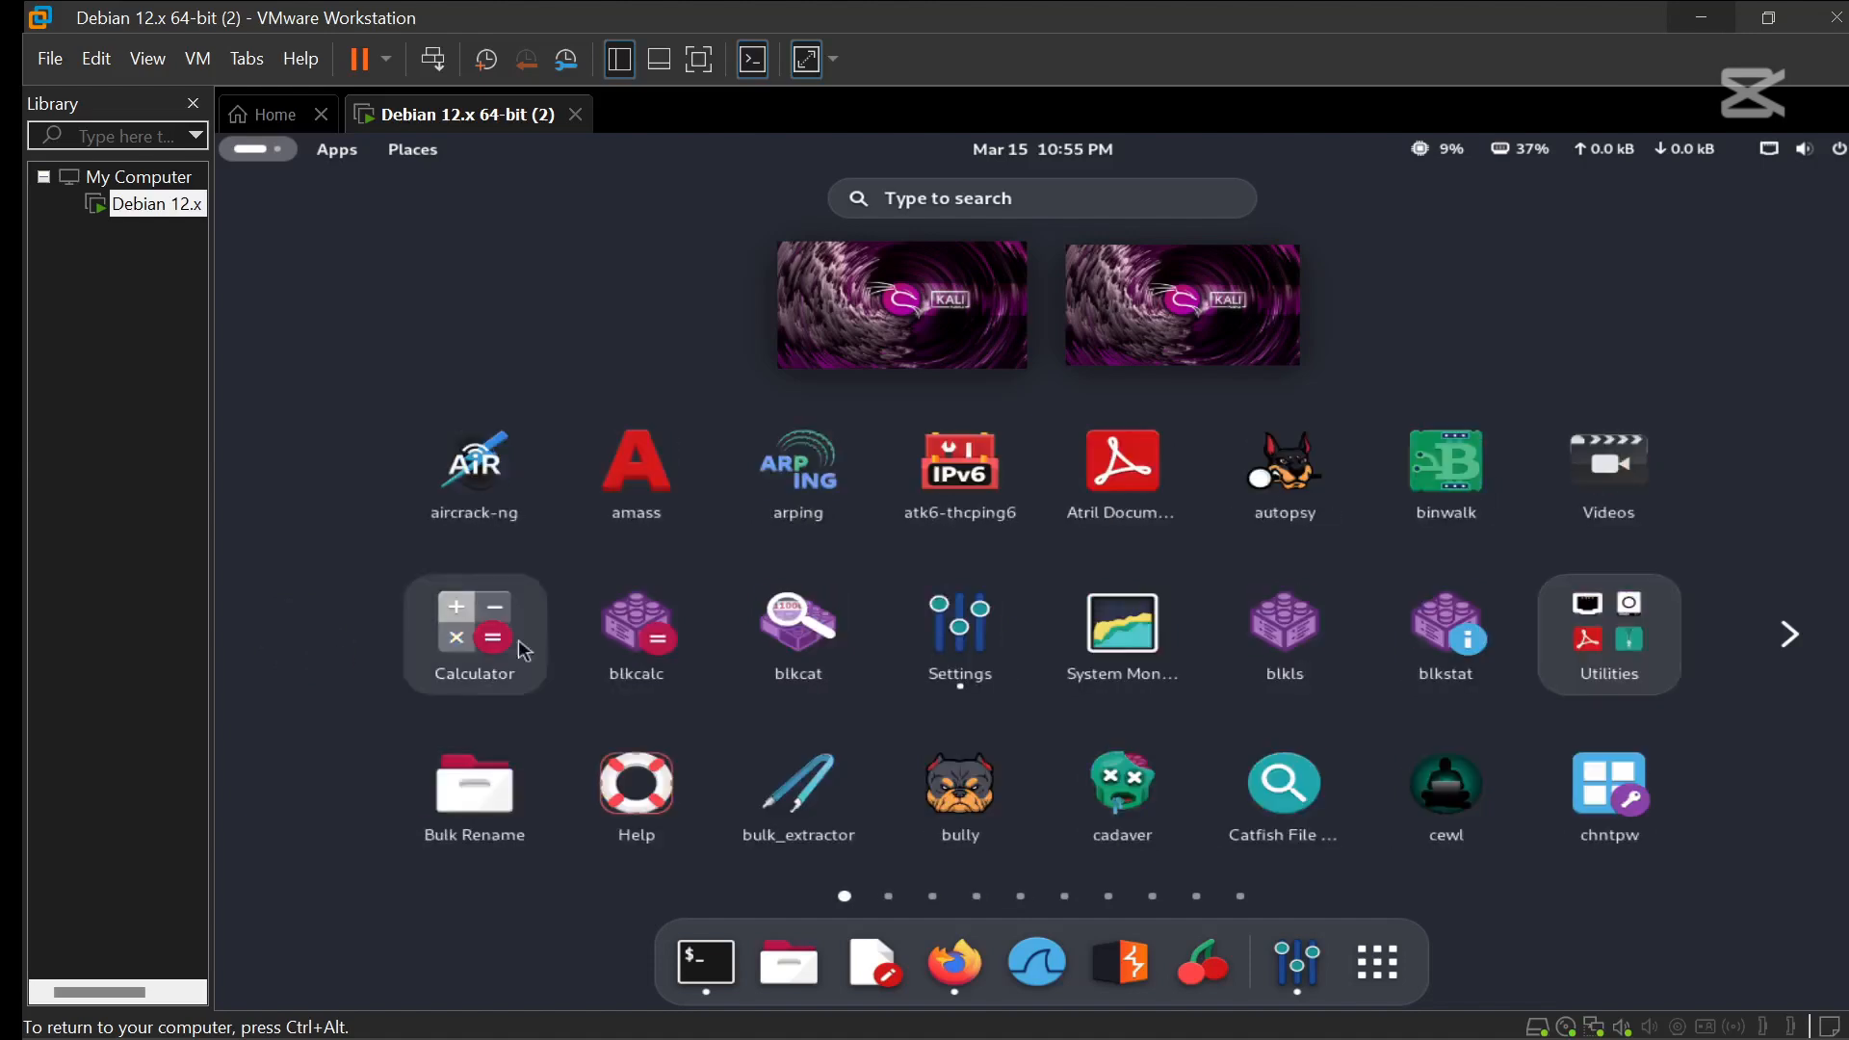